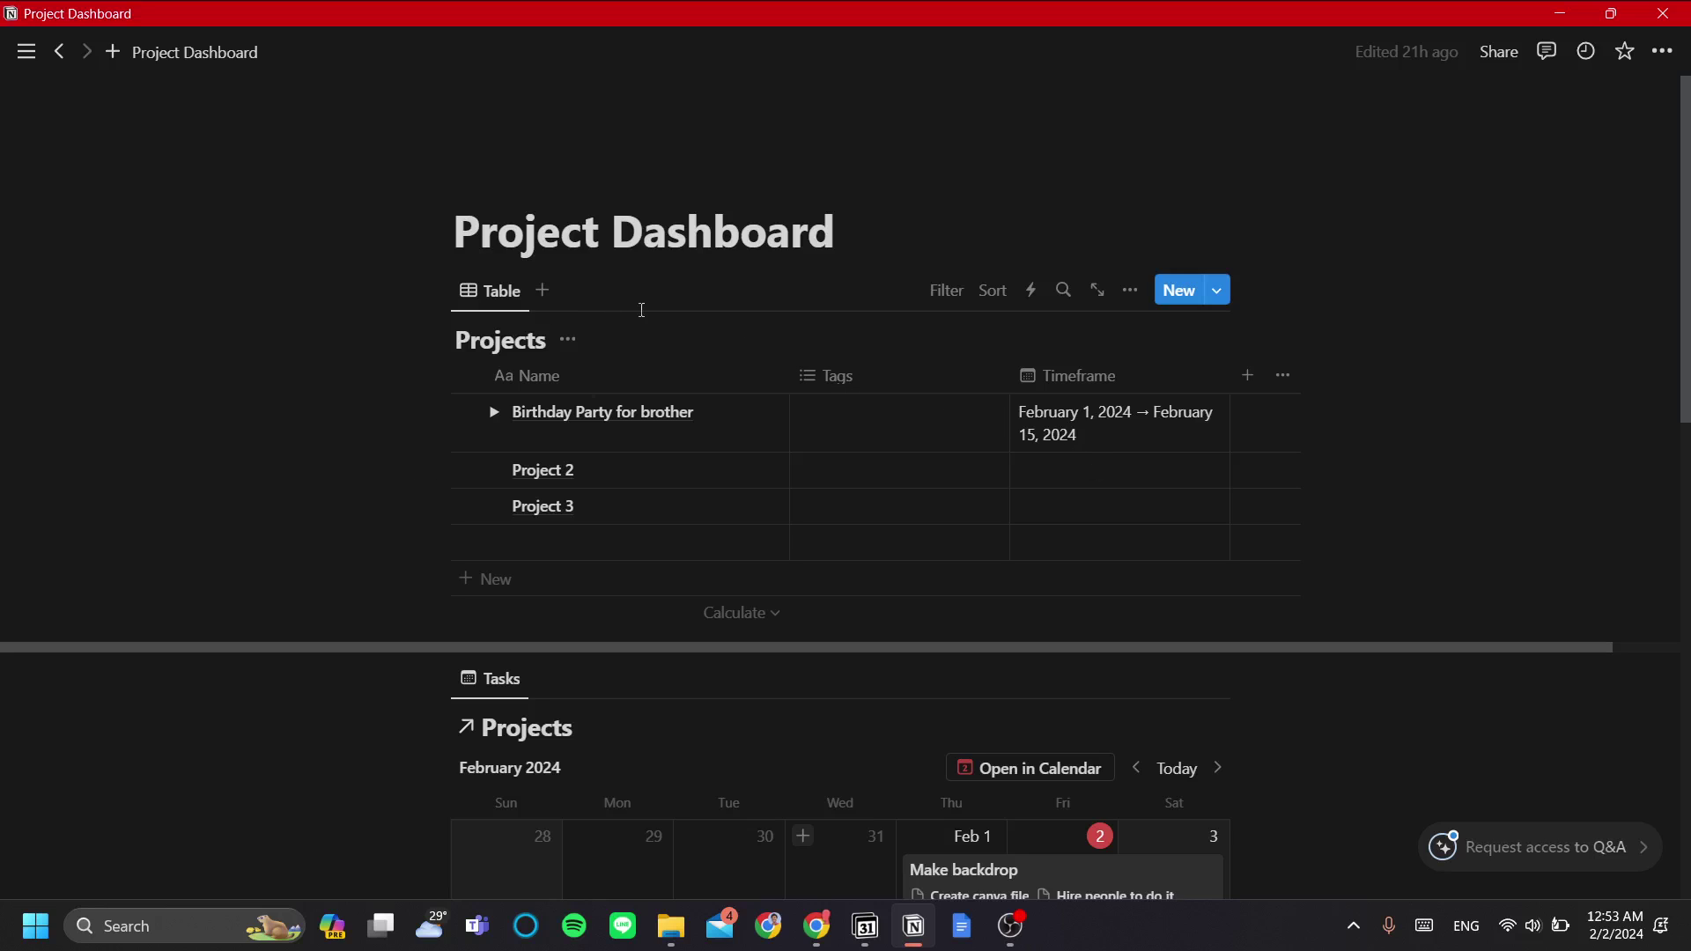
- Examine the finished Project Dashboard page, from the Projects table through the task calendar to the project timeline
{"action": "scroll", "coordinate": [675, 309], "scroll_direction": "down", "scroll_amount": 10}
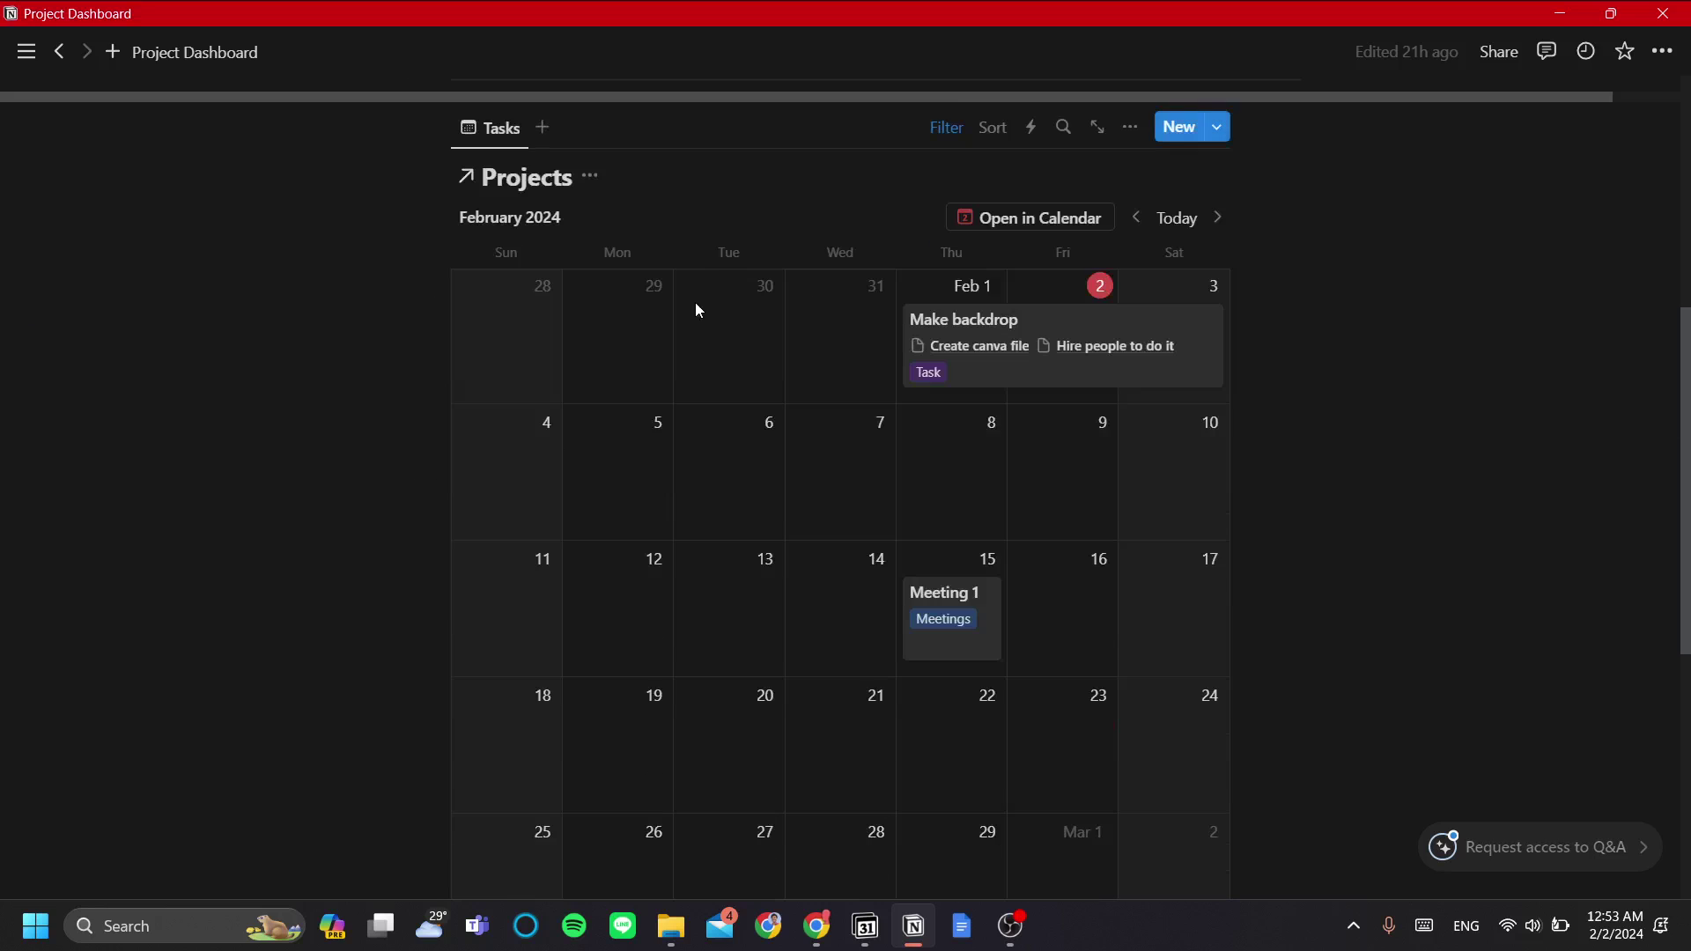
{"action": "scroll", "coordinate": [799, 350], "scroll_direction": "up", "scroll_amount": 4}
{"action": "scroll", "coordinate": [800, 350], "scroll_direction": "up", "scroll_amount": 6}
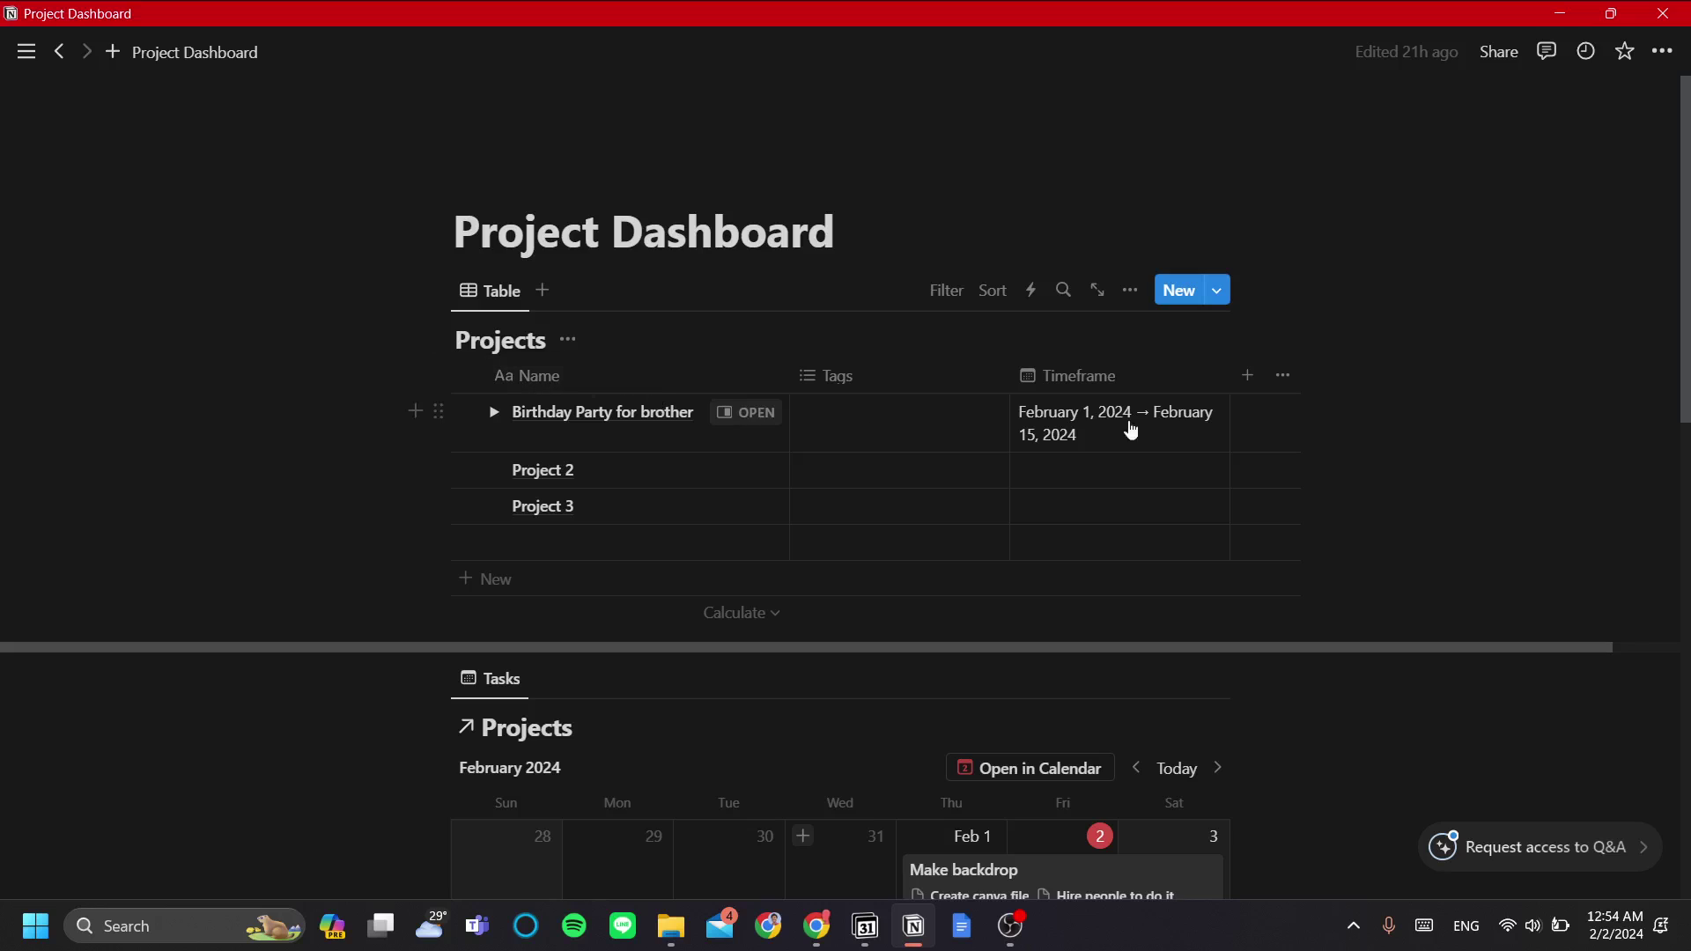
{"action": "scroll", "coordinate": [593, 382], "scroll_direction": "down", "scroll_amount": 1}
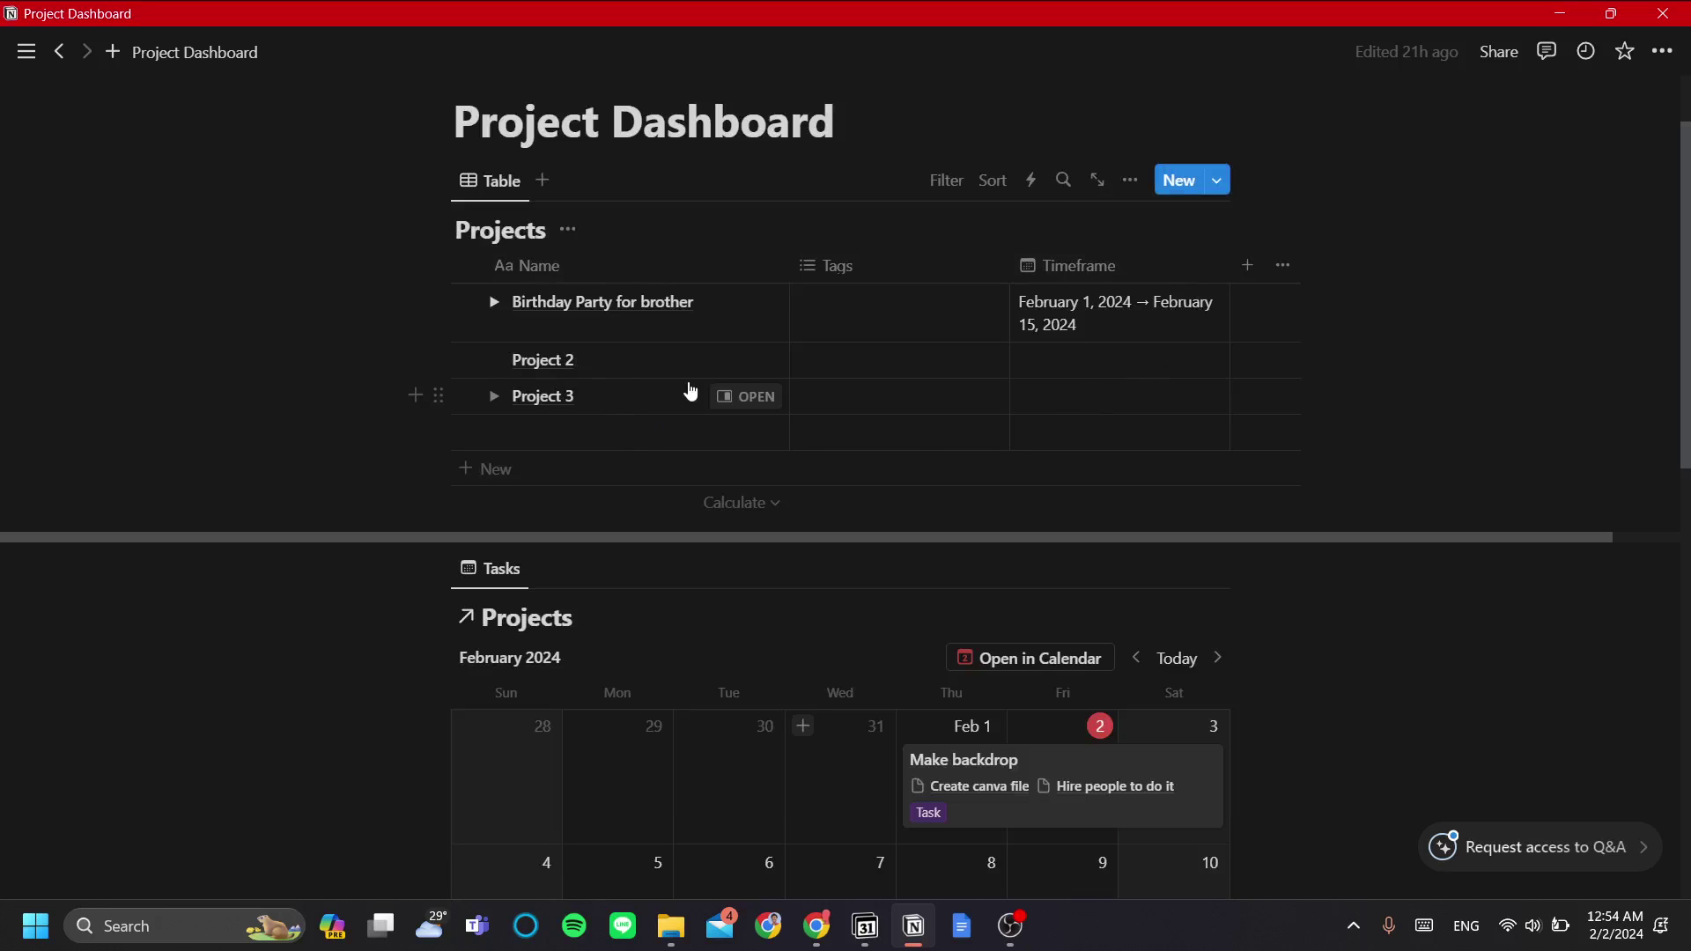
{"action": "scroll", "coordinate": [951, 401], "scroll_direction": "down", "scroll_amount": 3}
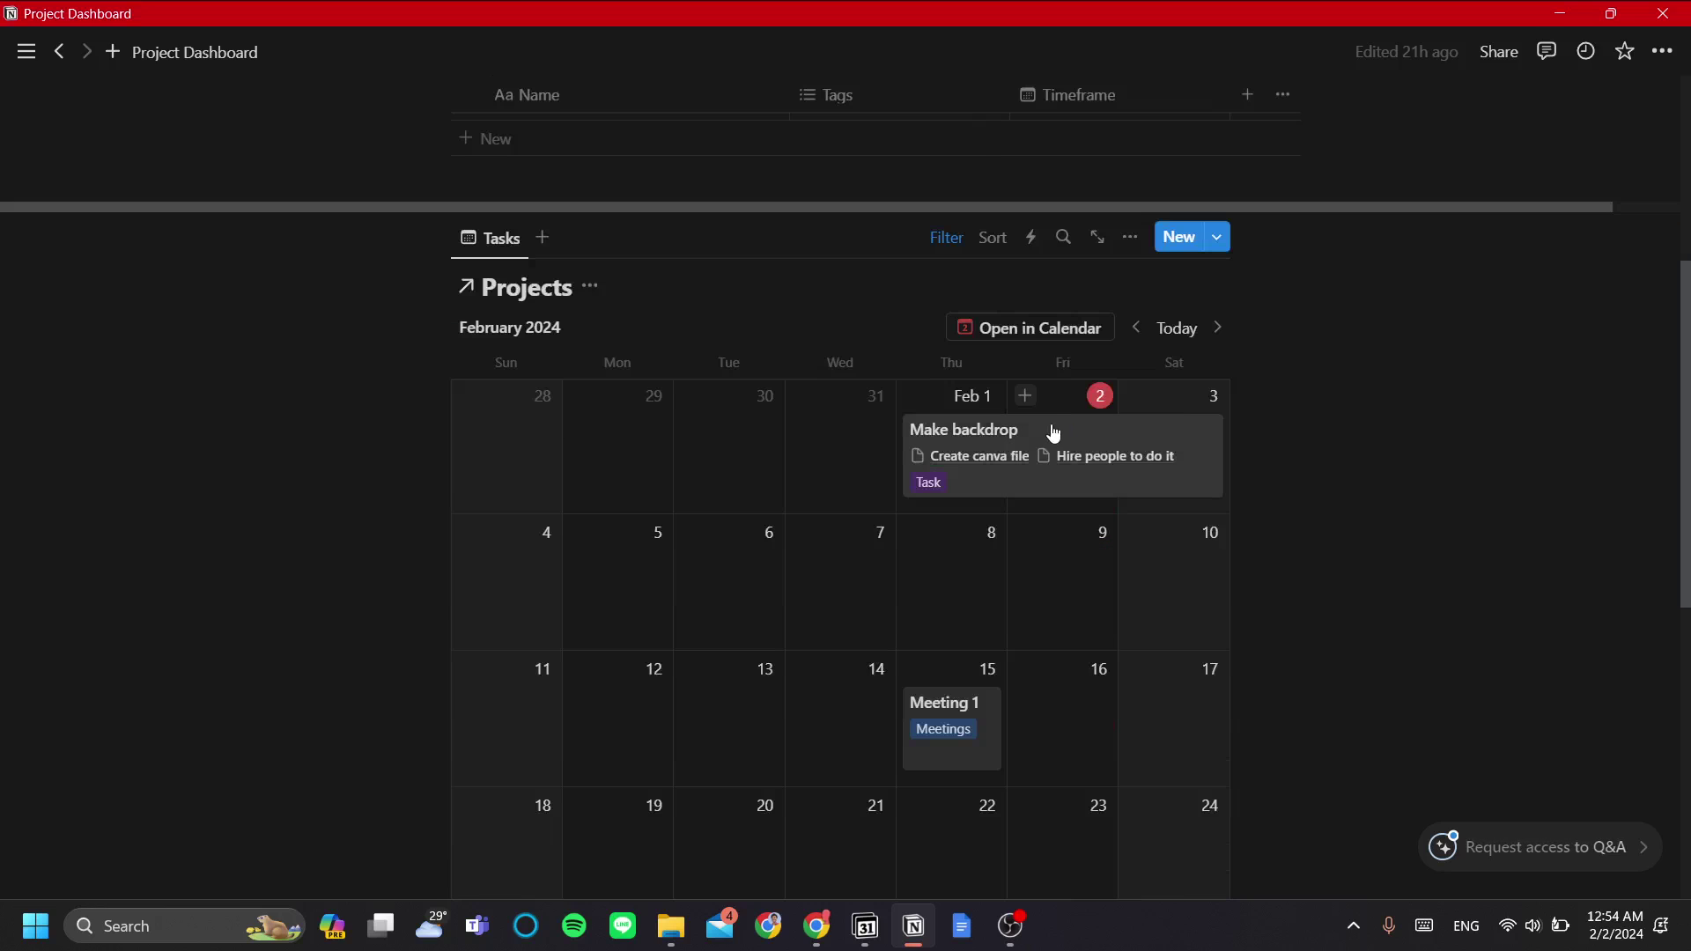
{"action": "scroll", "coordinate": [1061, 434], "scroll_direction": "down", "scroll_amount": 1}
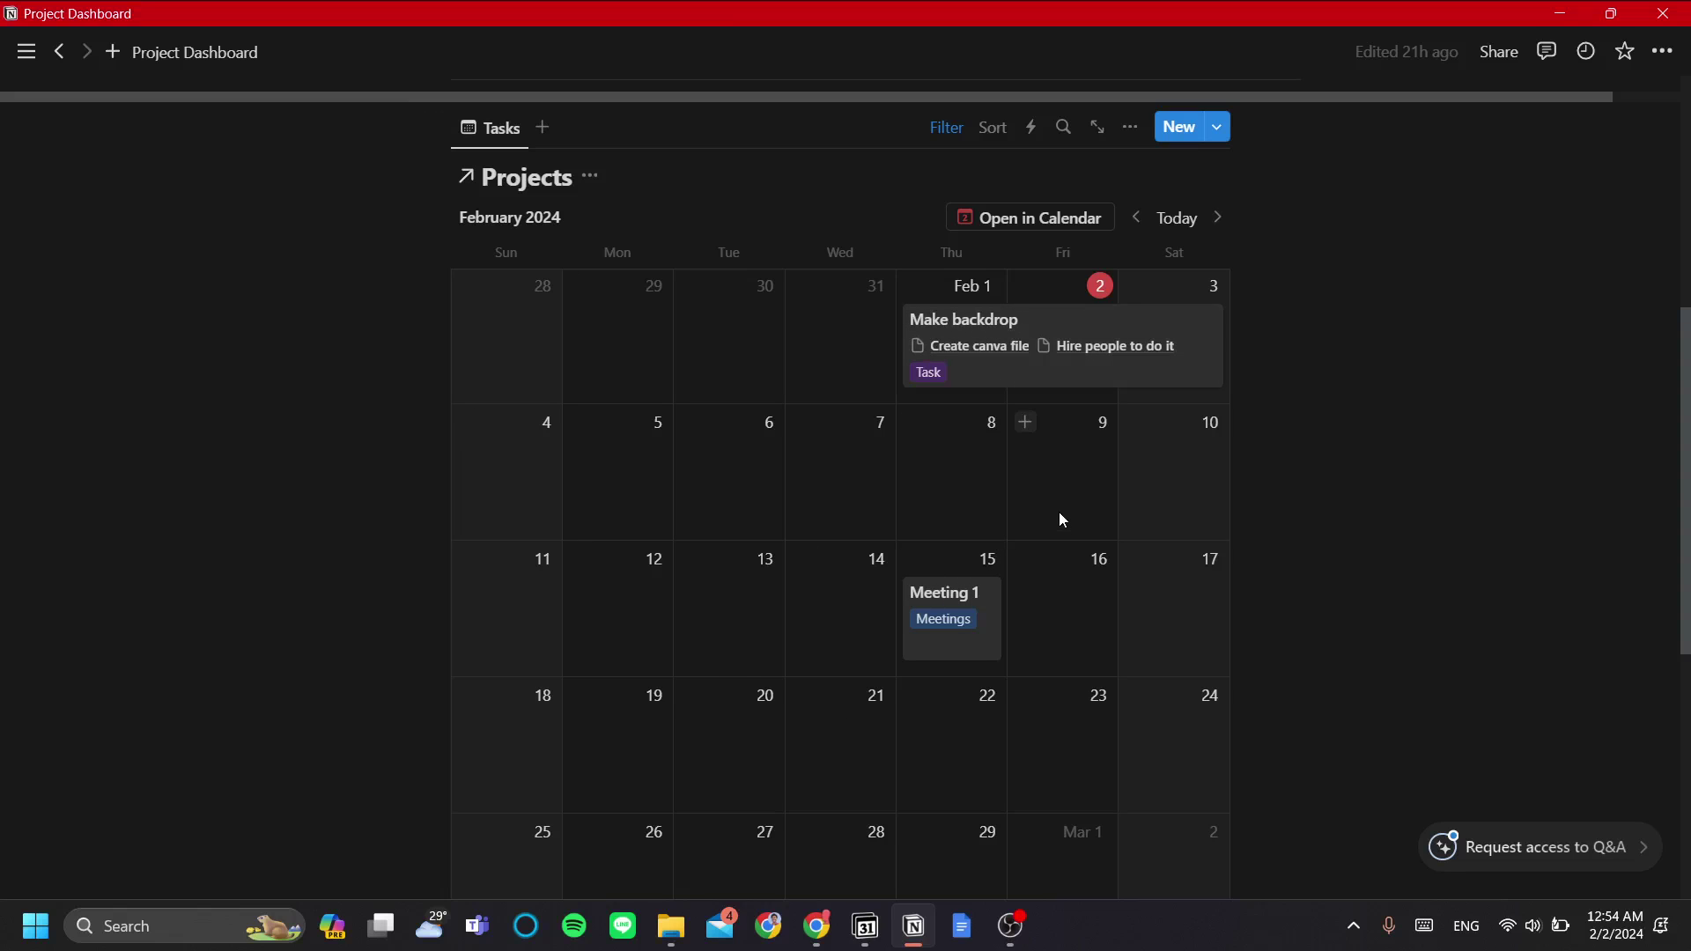
{"action": "scroll", "coordinate": [1062, 519], "scroll_direction": "up", "scroll_amount": 2}
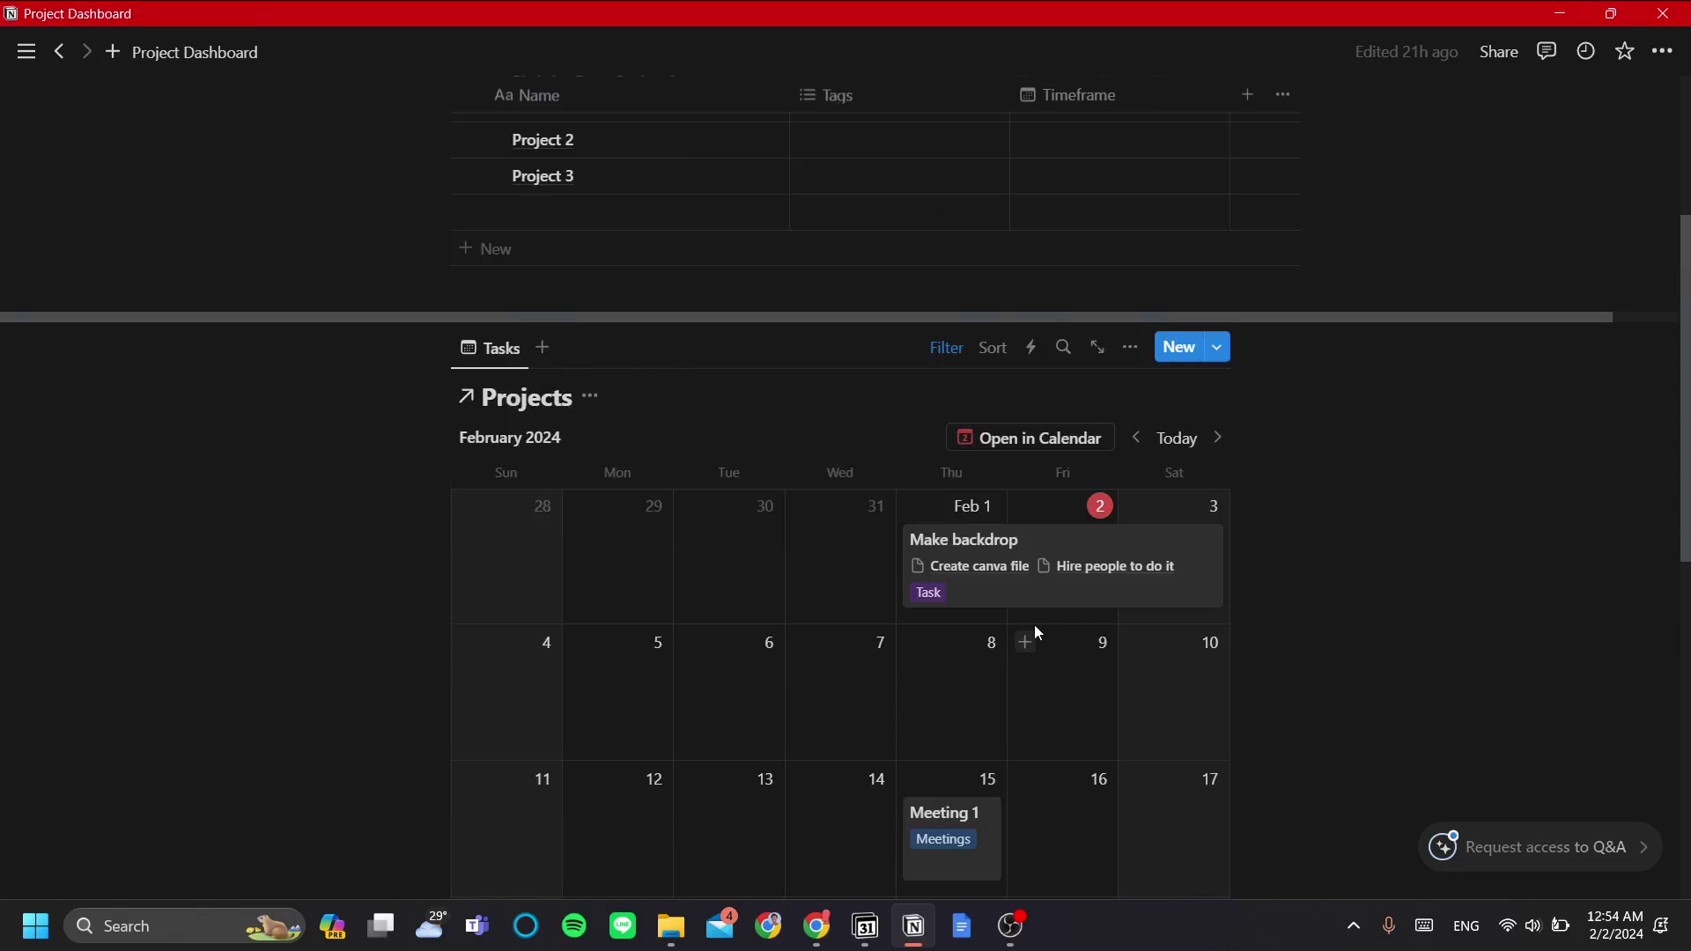
{"action": "scroll", "coordinate": [1030, 627], "scroll_direction": "down", "scroll_amount": 2}
{"action": "scroll", "coordinate": [1035, 633], "scroll_direction": "down", "scroll_amount": 1}
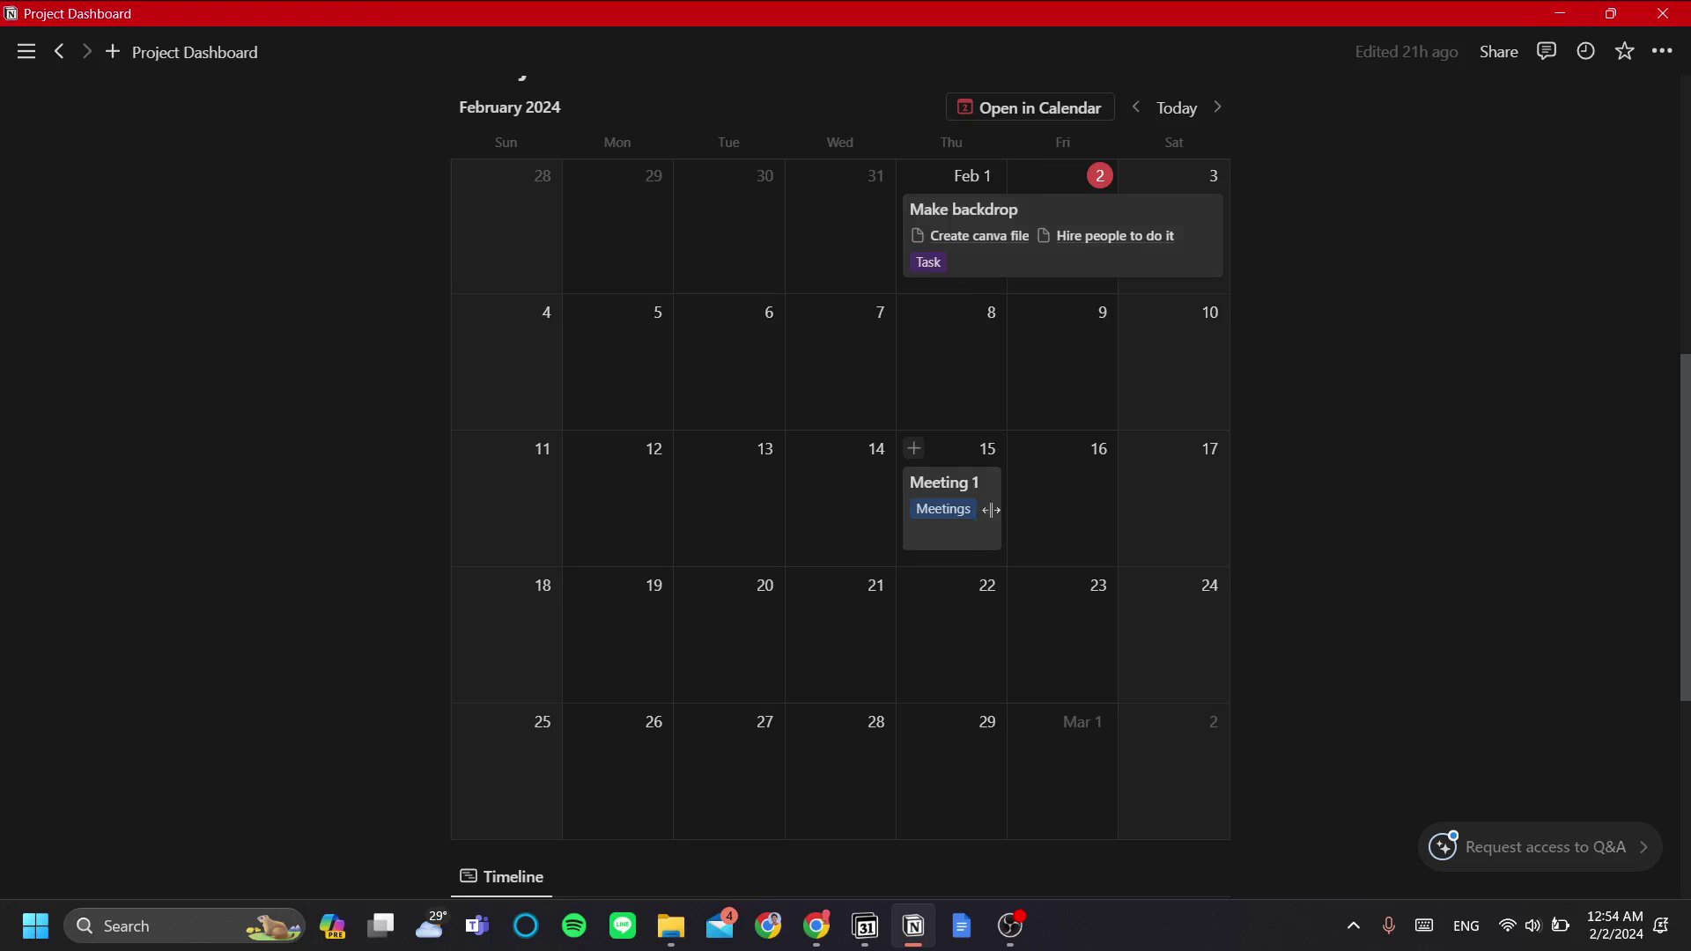
{"action": "scroll", "coordinate": [1031, 451], "scroll_direction": "down", "scroll_amount": 1}
{"action": "scroll", "coordinate": [1030, 451], "scroll_direction": "down", "scroll_amount": 3}
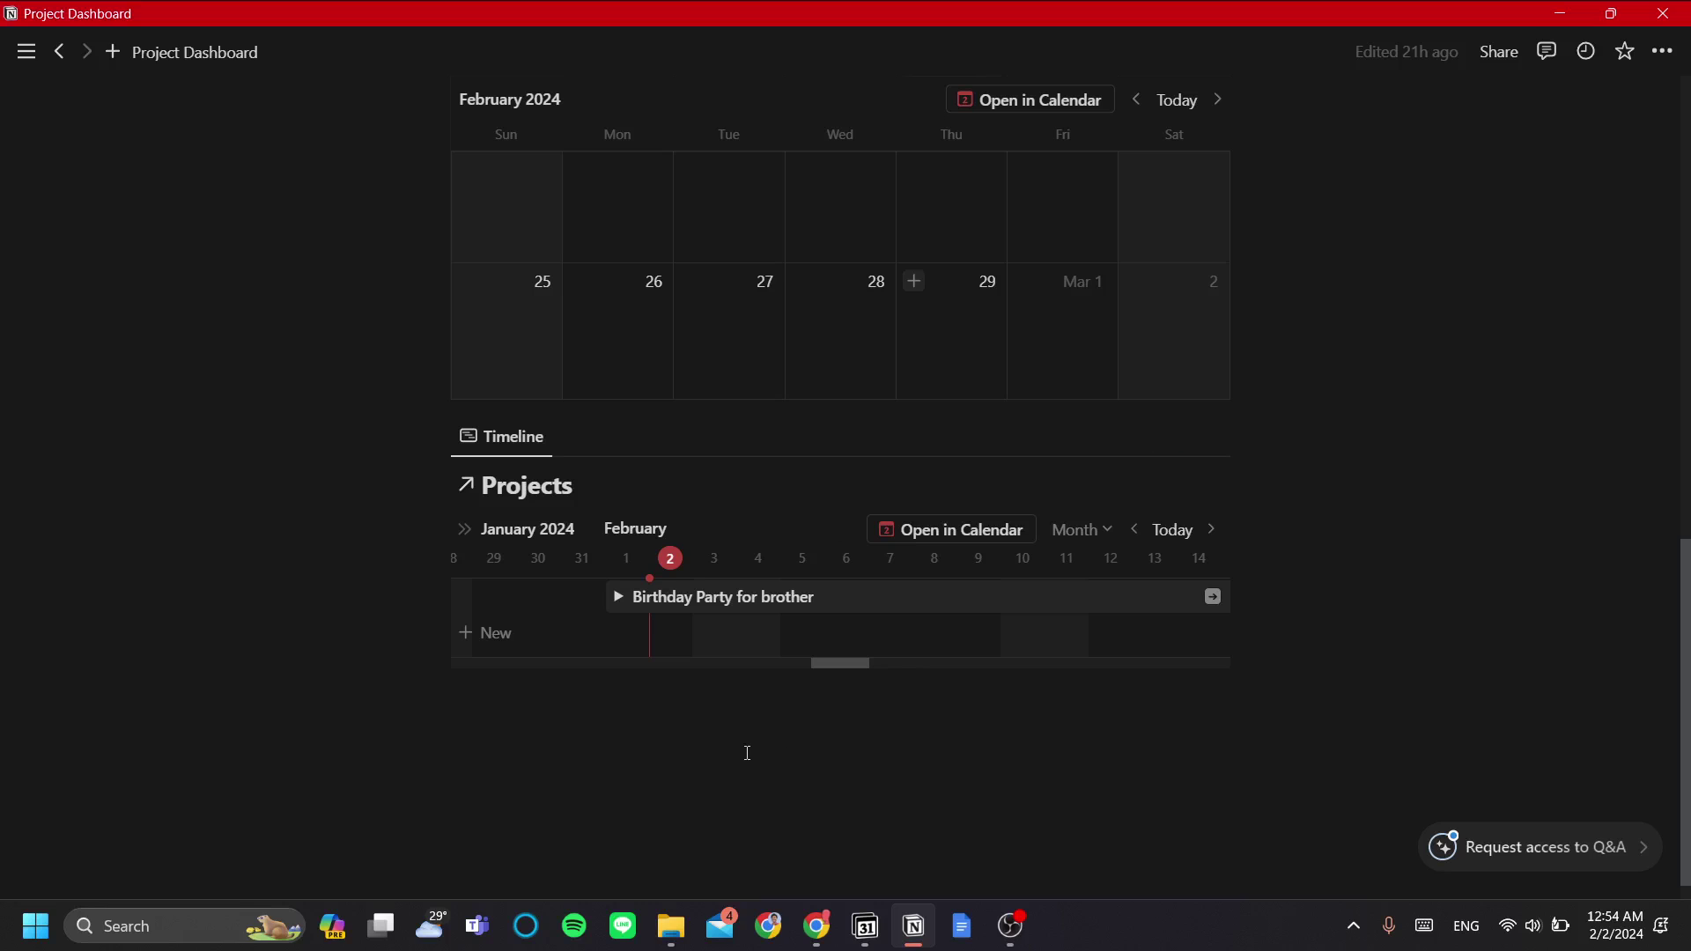
- Create a new empty page in the Private section and title it "Project Dashboard"
{"action": "mouse_move", "coordinate": [27, 51]}
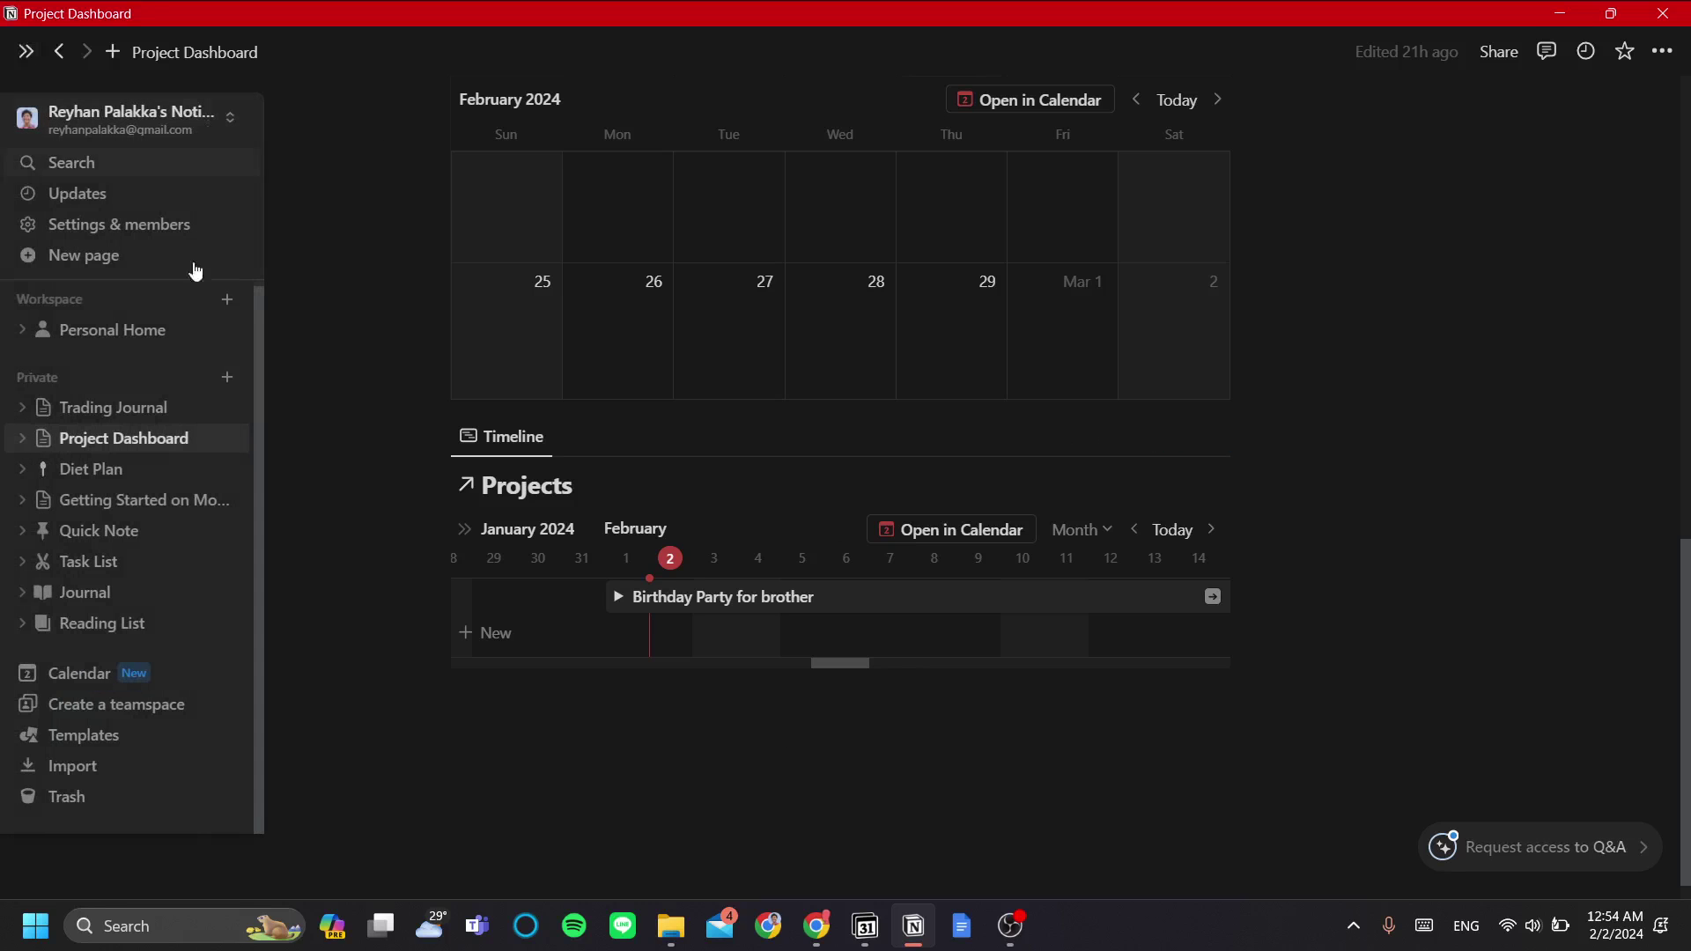
{"action": "left_click", "coordinate": [225, 379]}
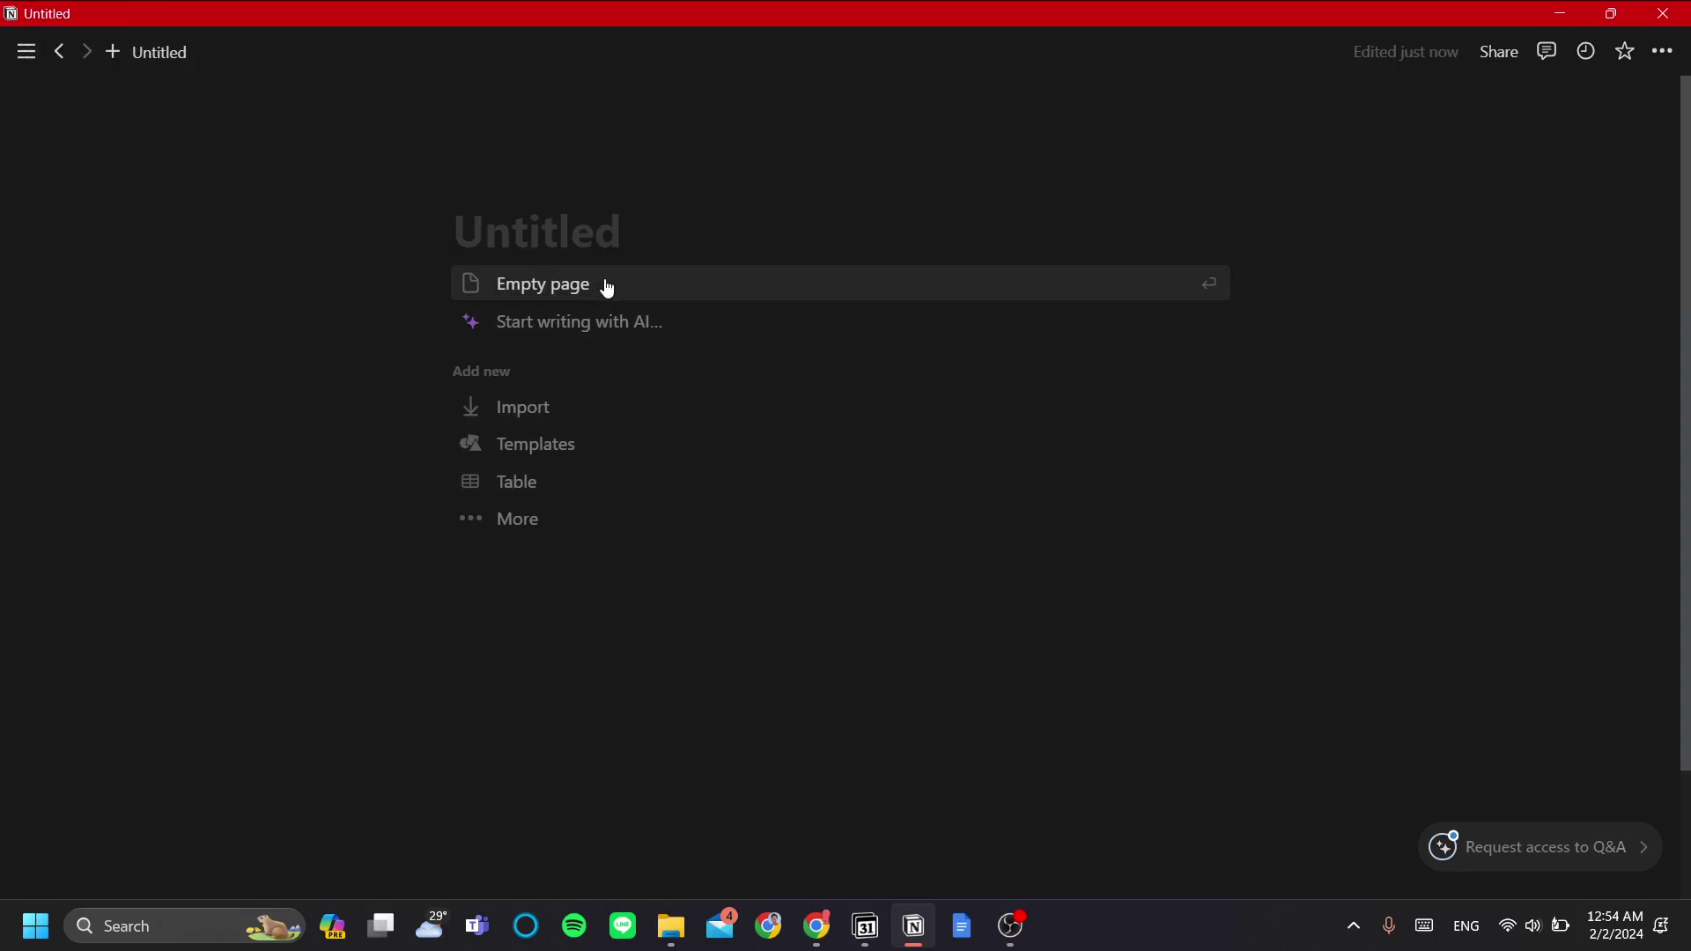
{"action": "type", "text": "Projec"}
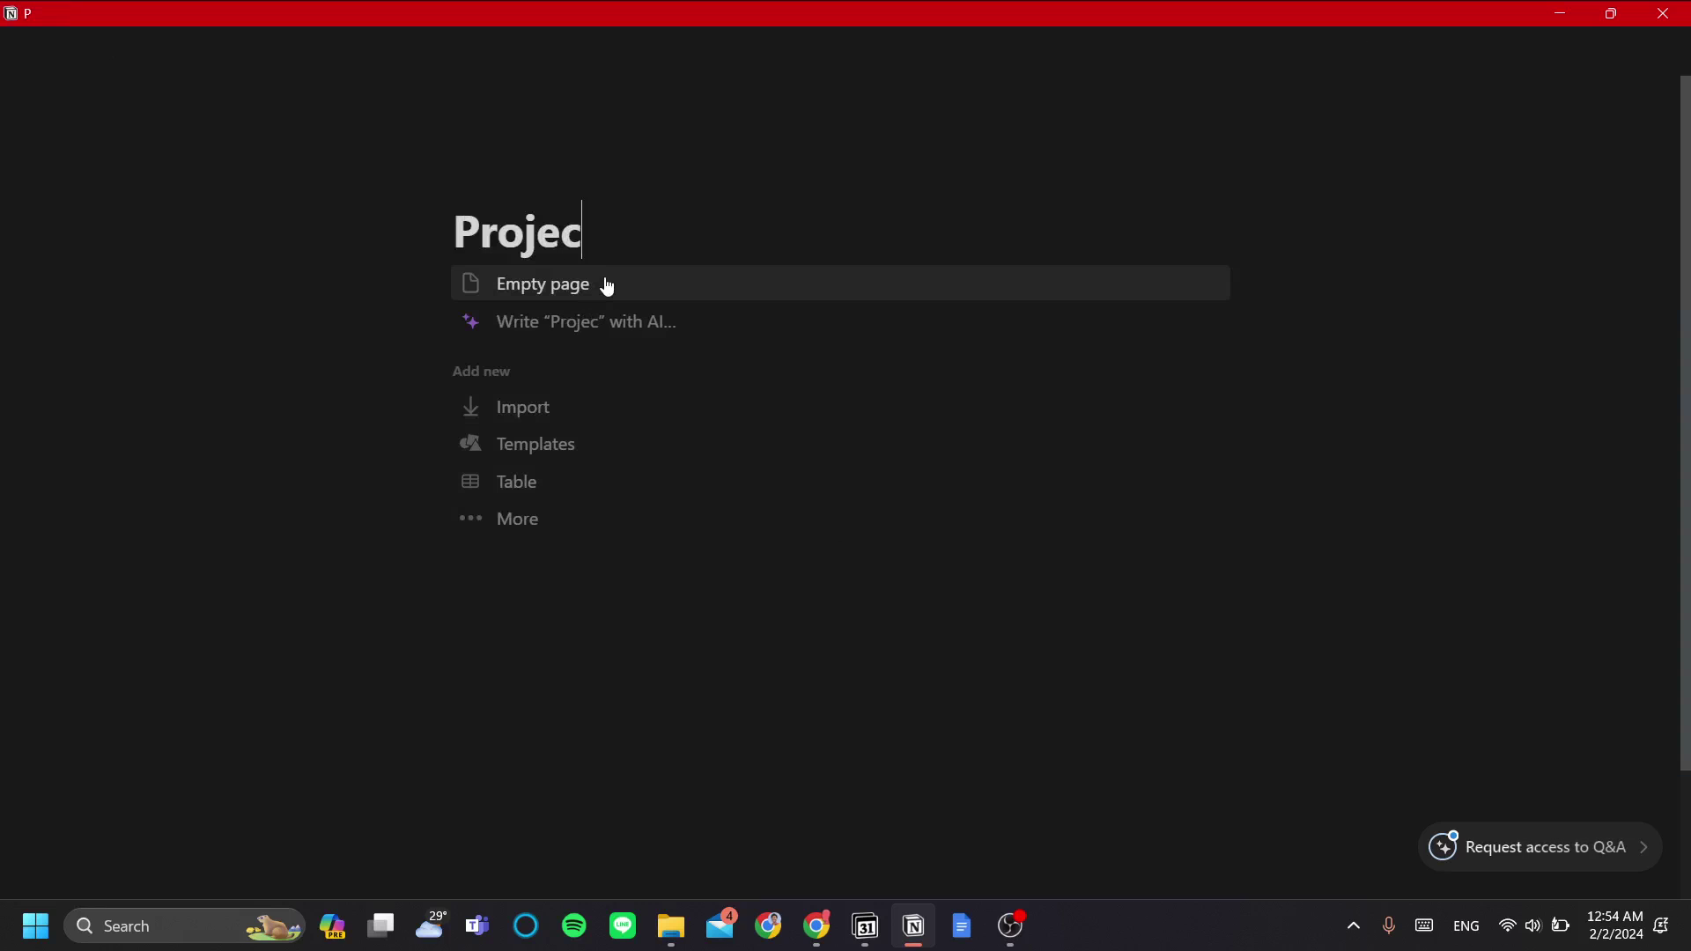
{"action": "type", "text": "t Dashboard"}
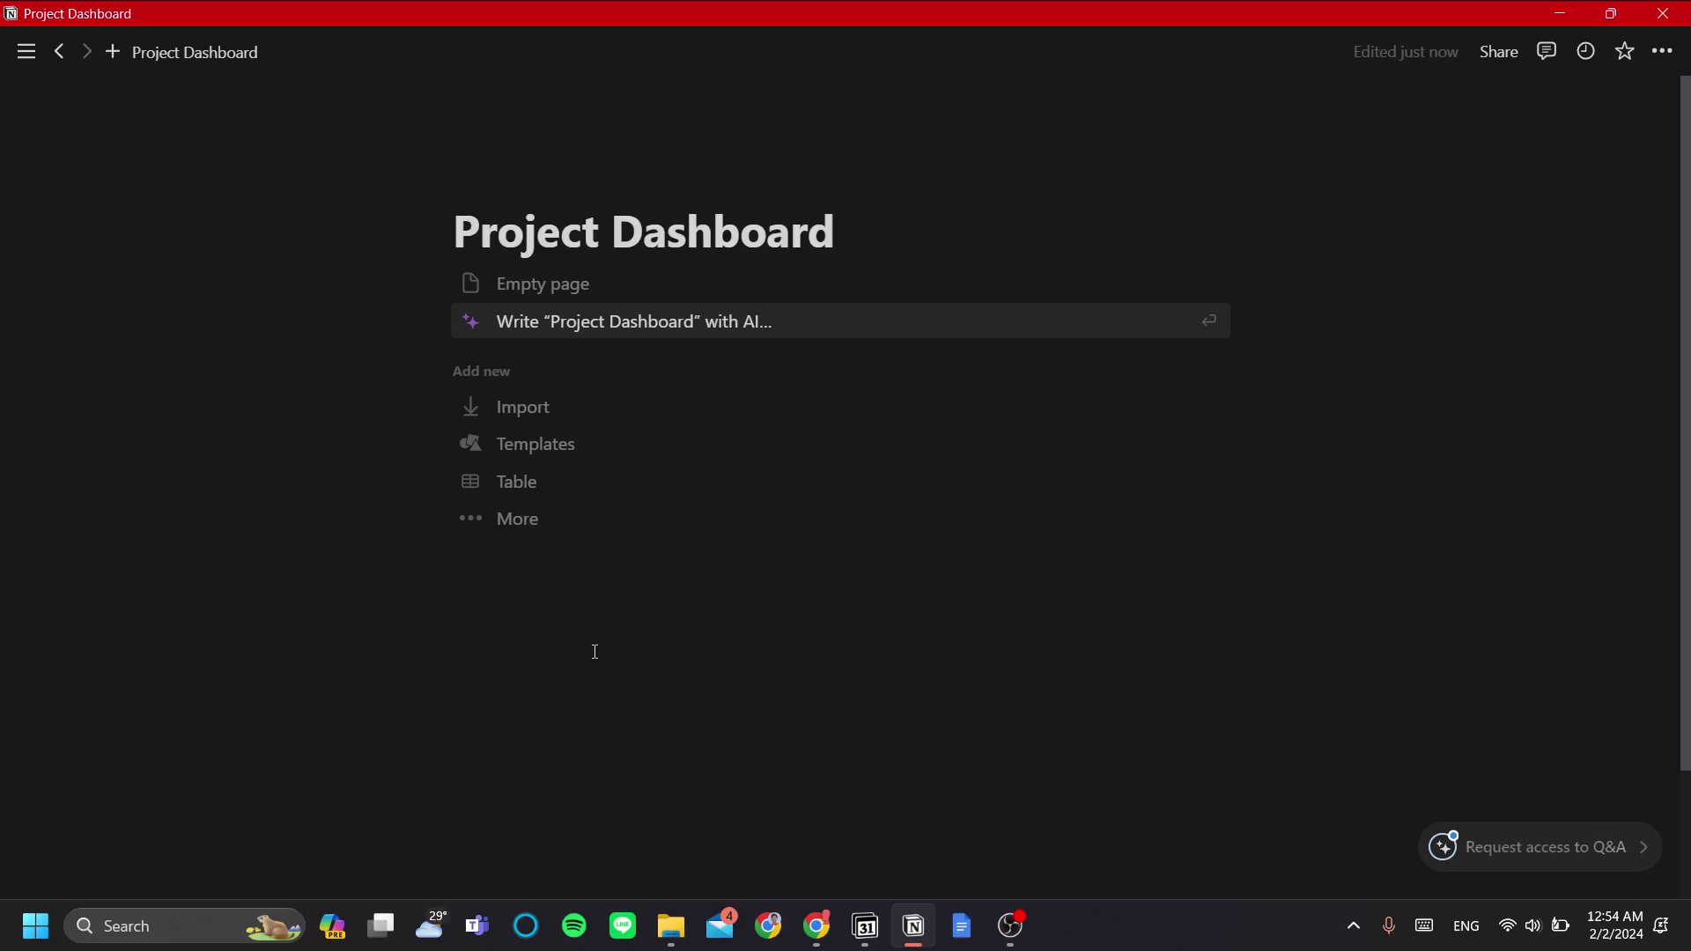
{"action": "key", "text": "Return"}
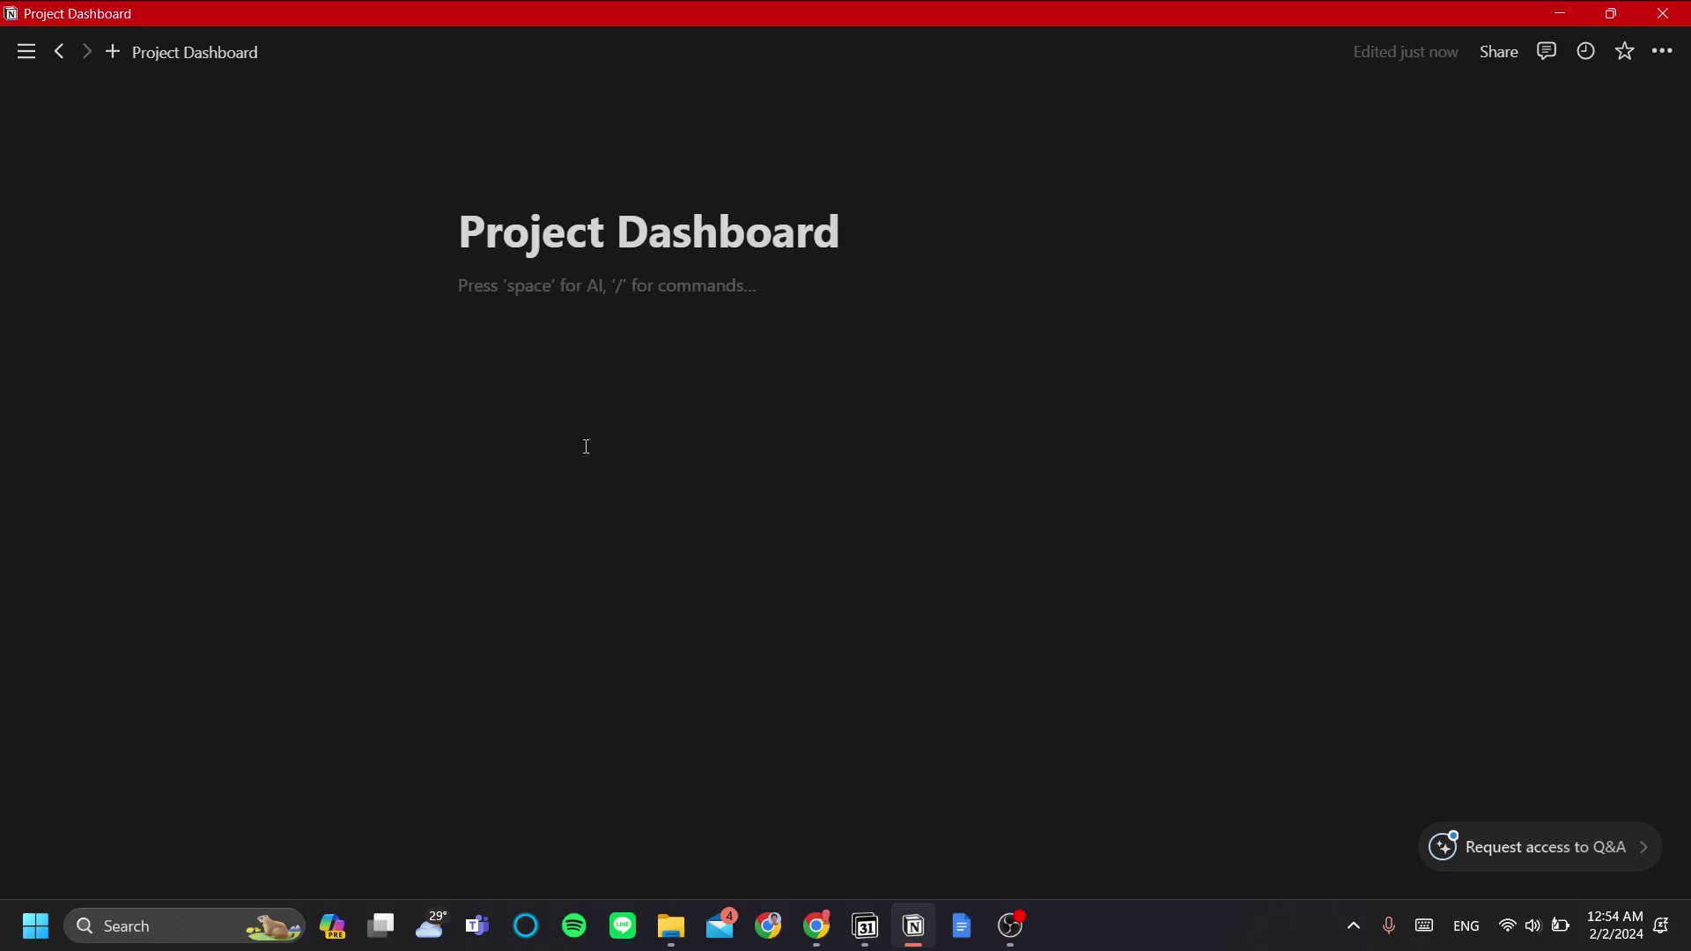
- Insert a table view backed by a new database below the page title and name the database "My Projects"
{"action": "type", "text": "/"}
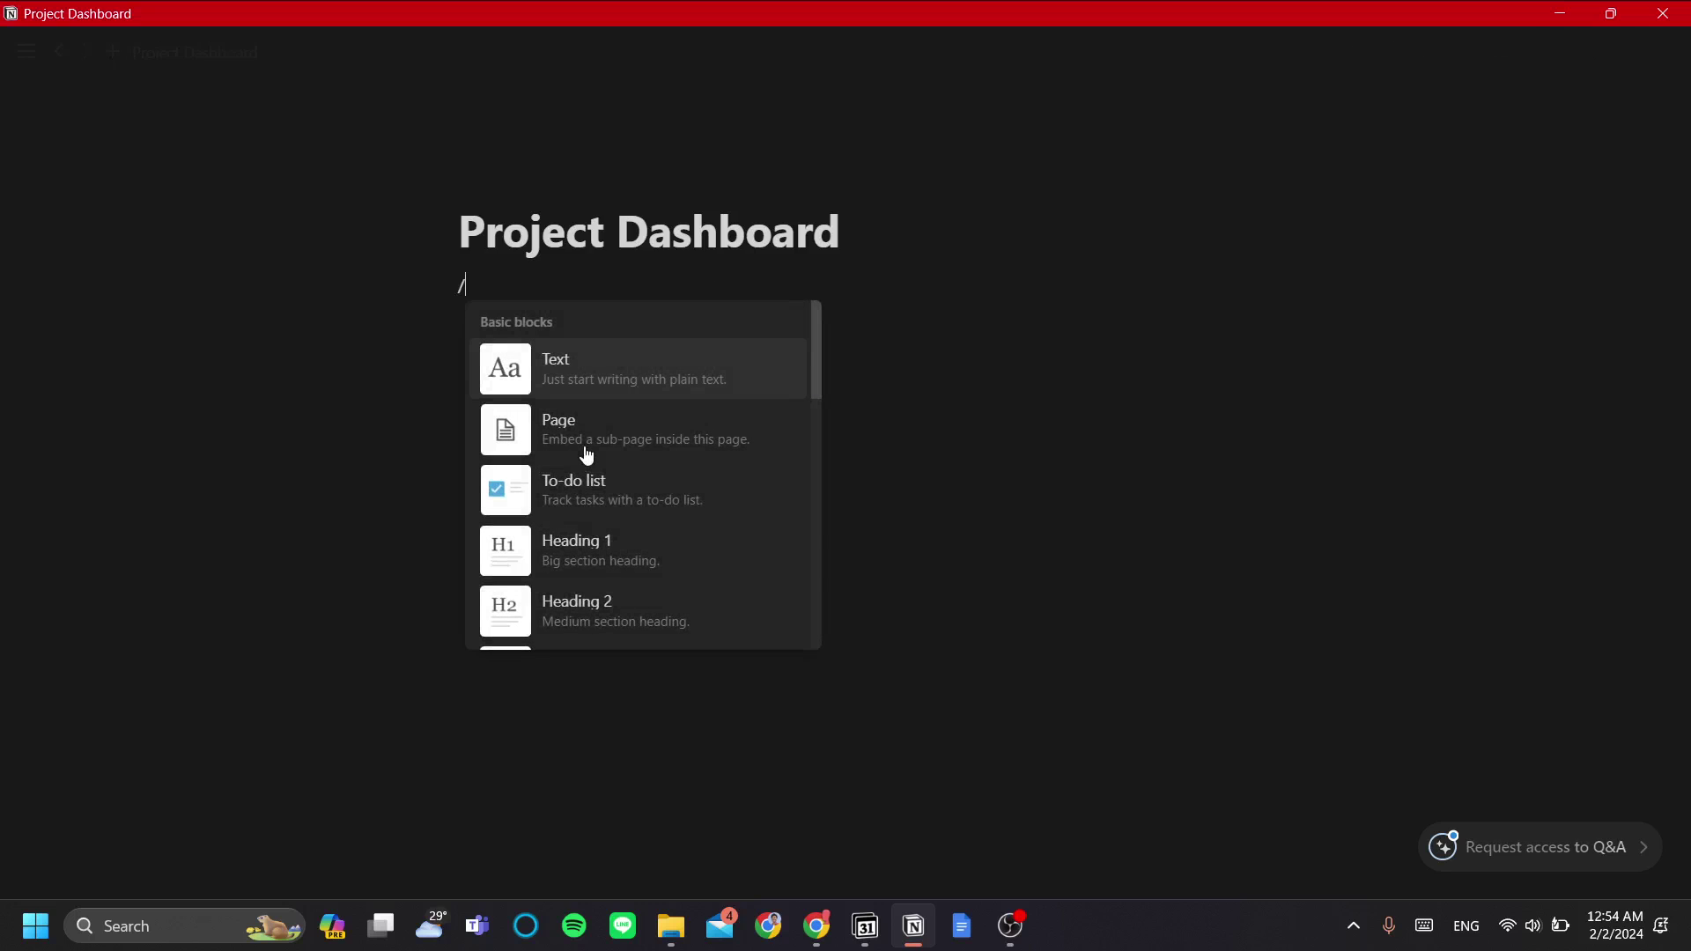
{"action": "key", "text": "BackSpace"}
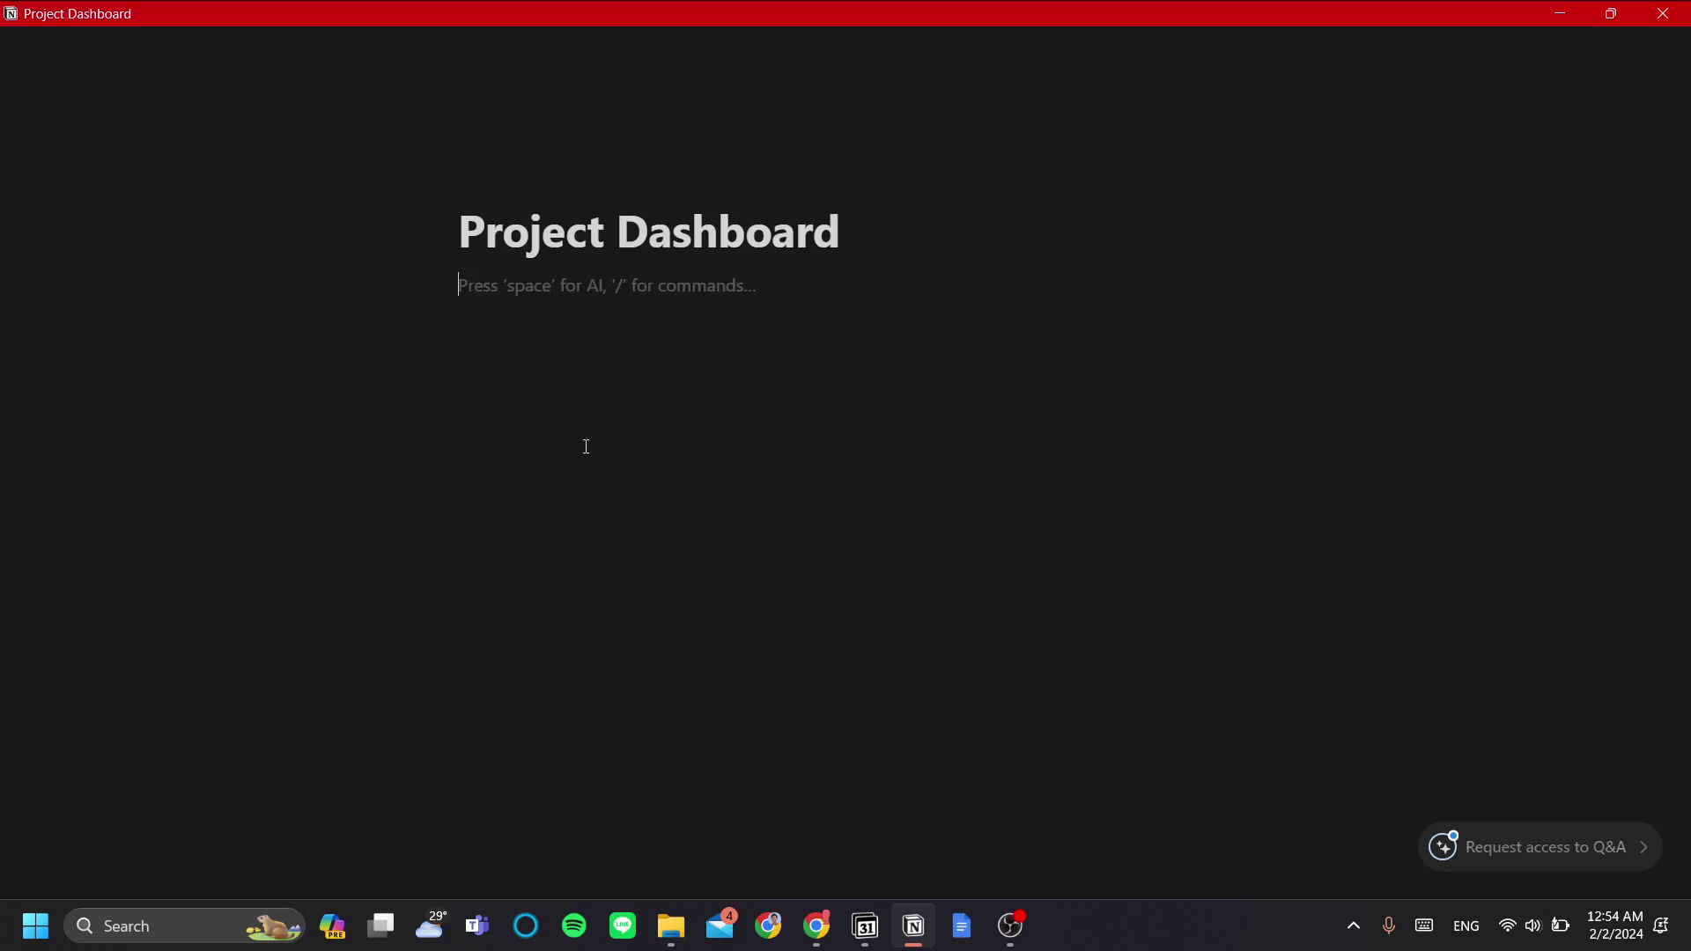
{"action": "type", "text": "/"}
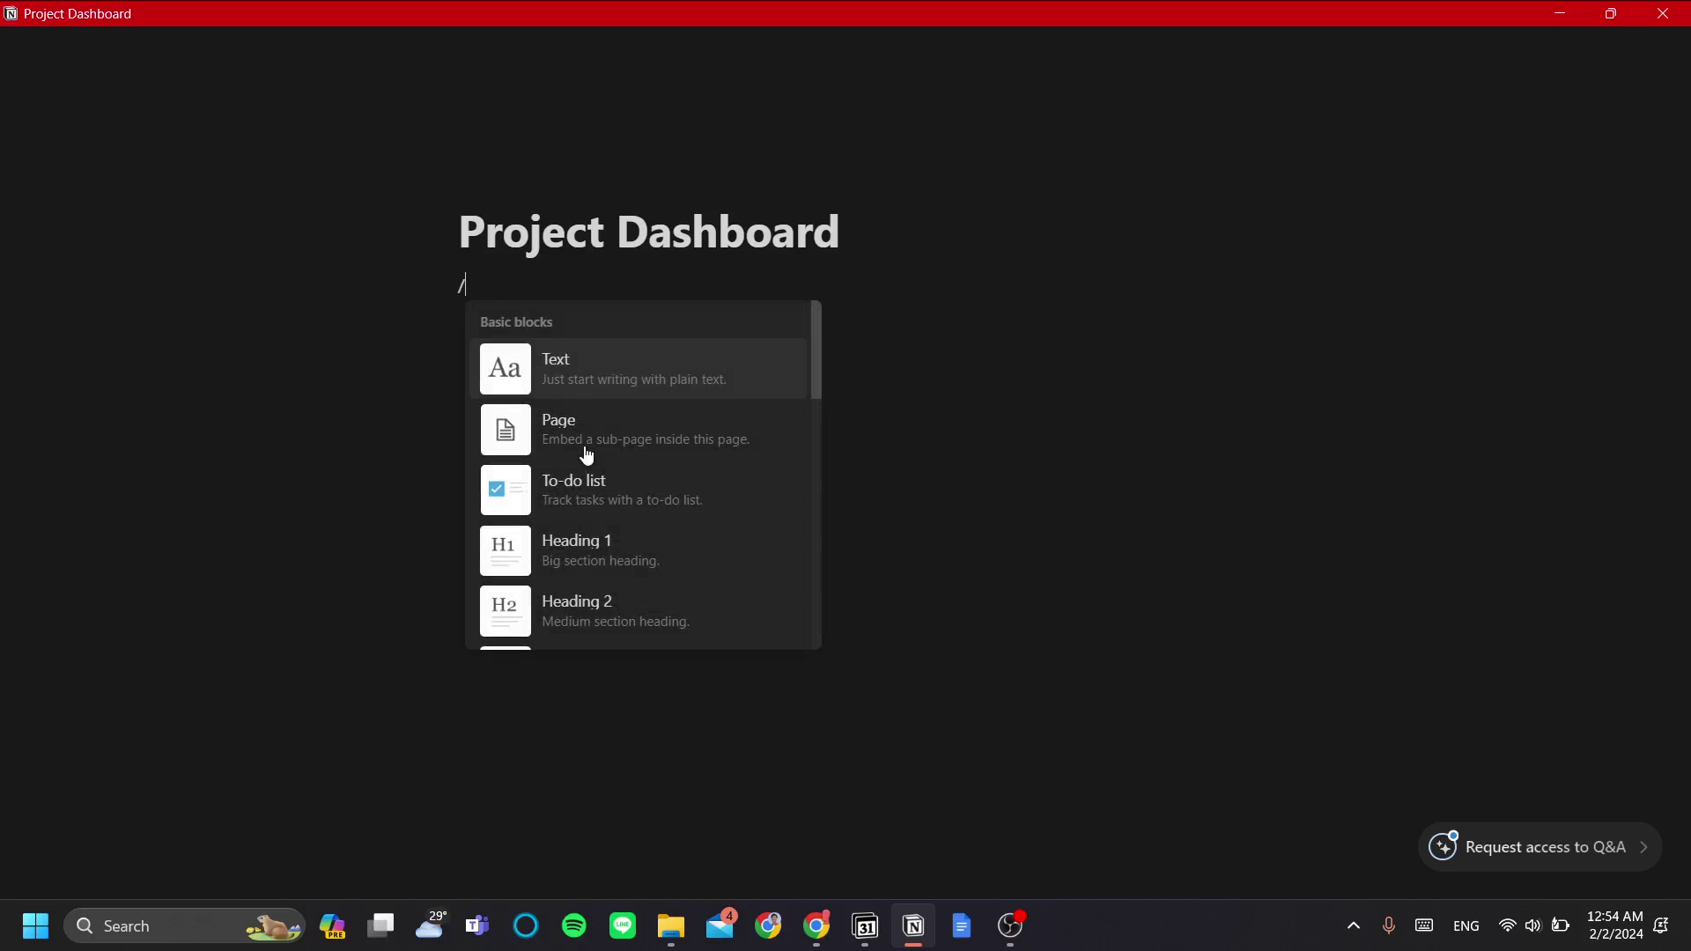
{"action": "type", "text": "view"}
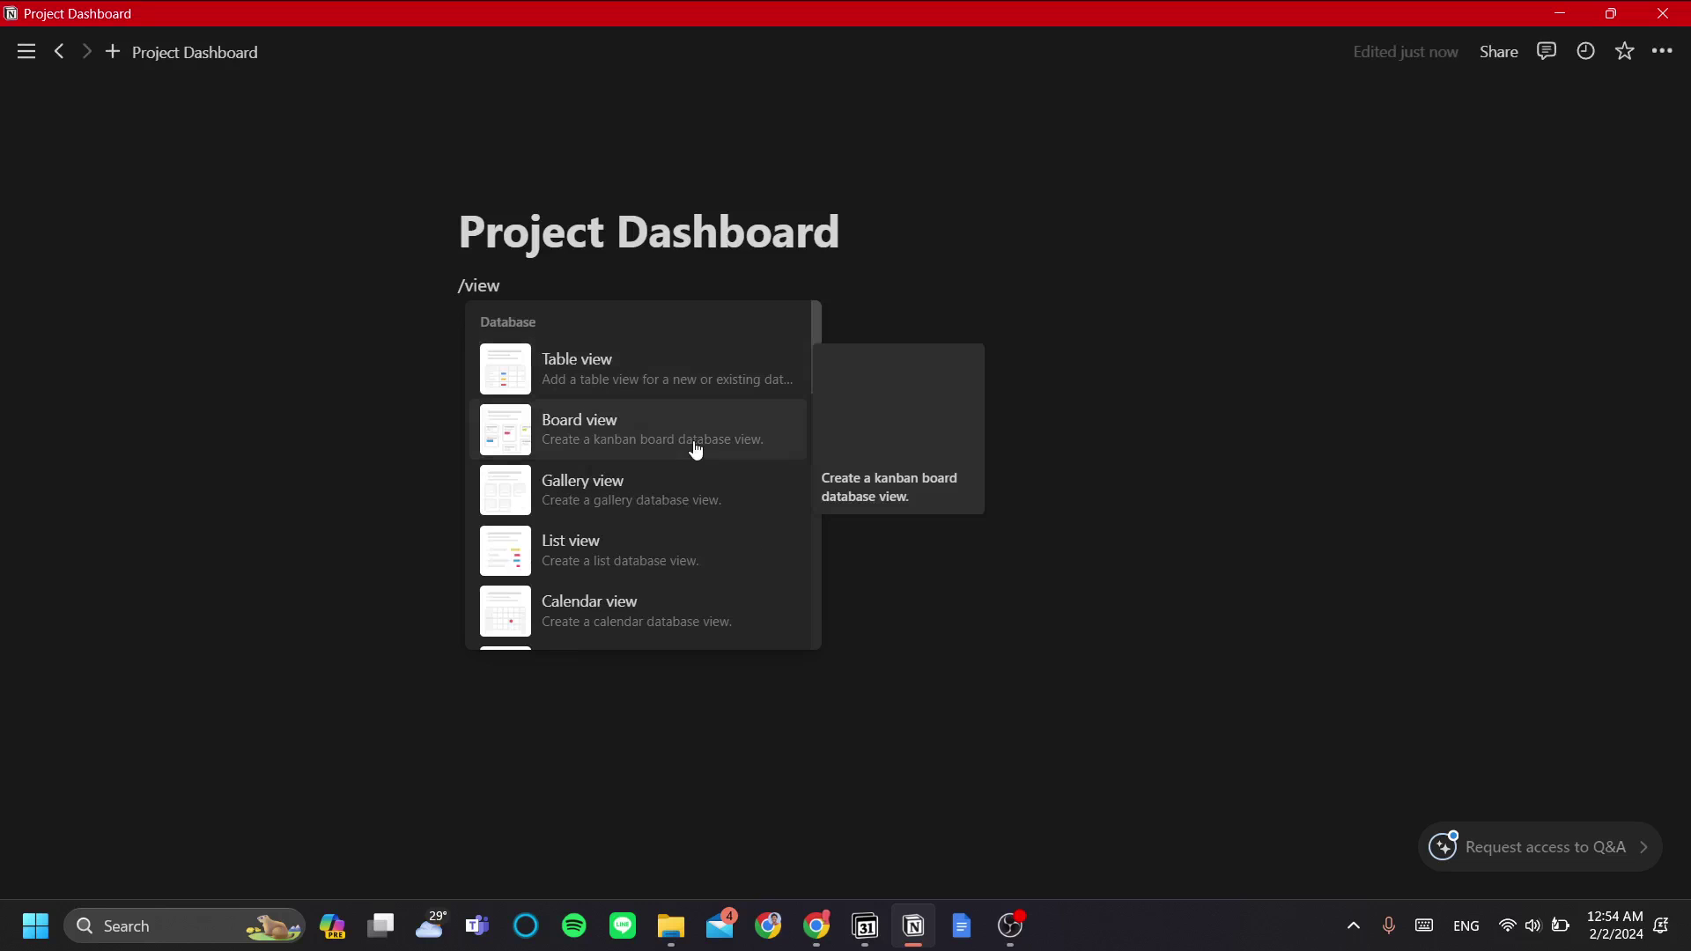
{"action": "left_click", "coordinate": [672, 388]}
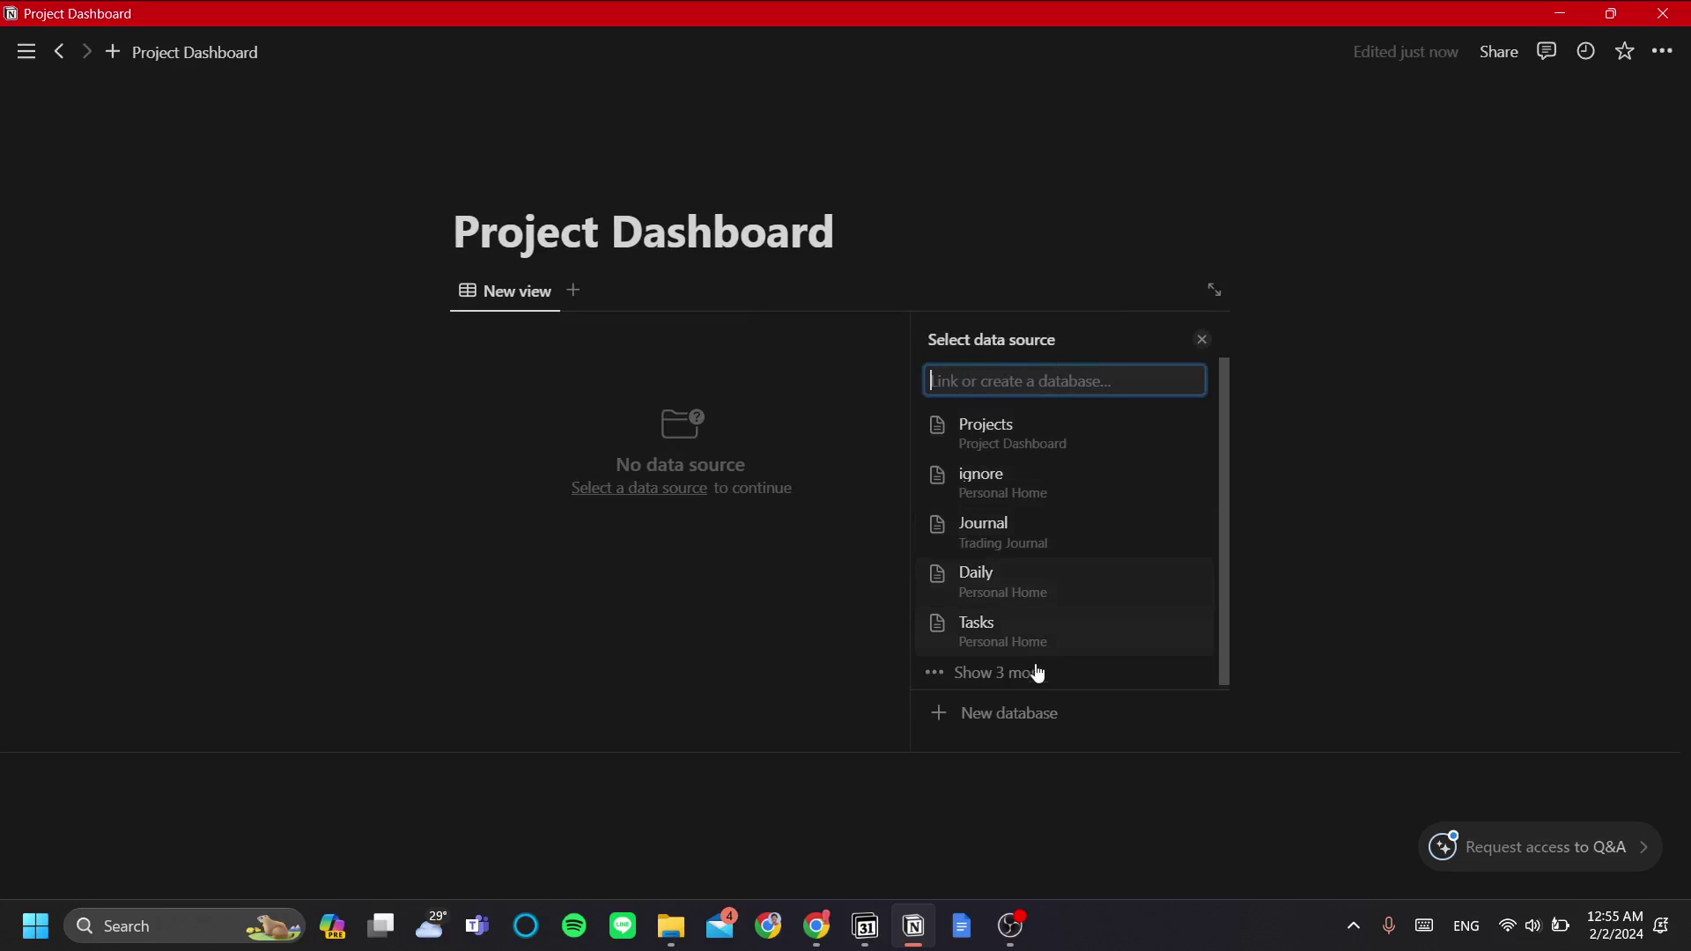
{"action": "left_click", "coordinate": [1026, 713]}
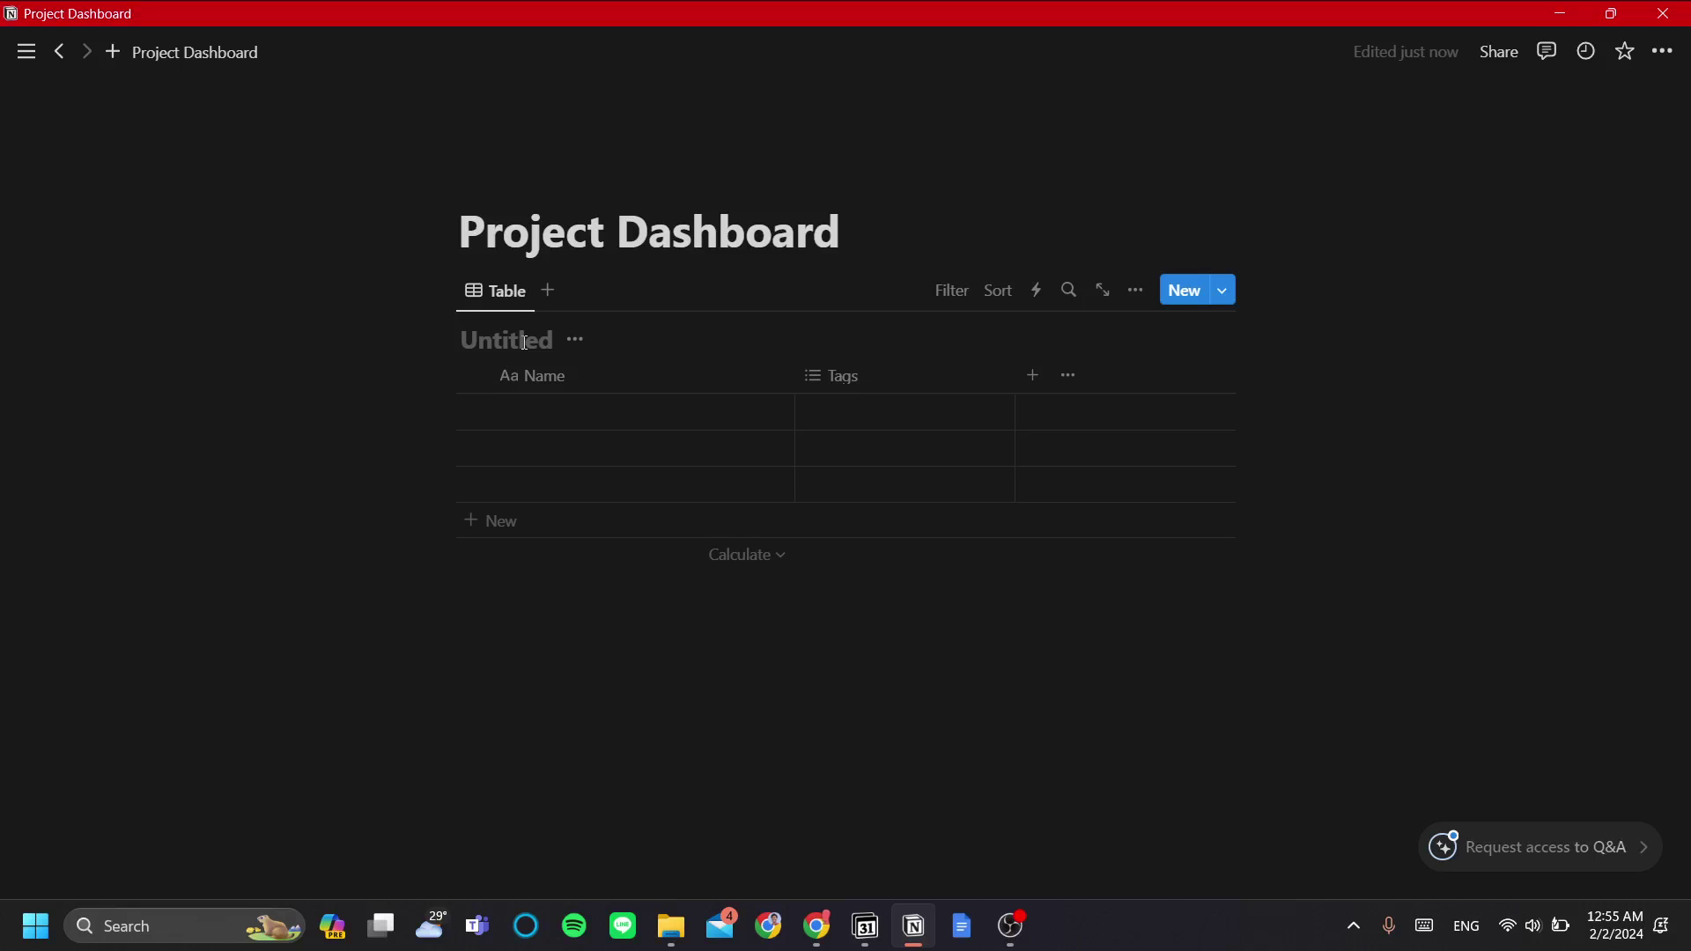
{"action": "type", "text": "My Pro"}
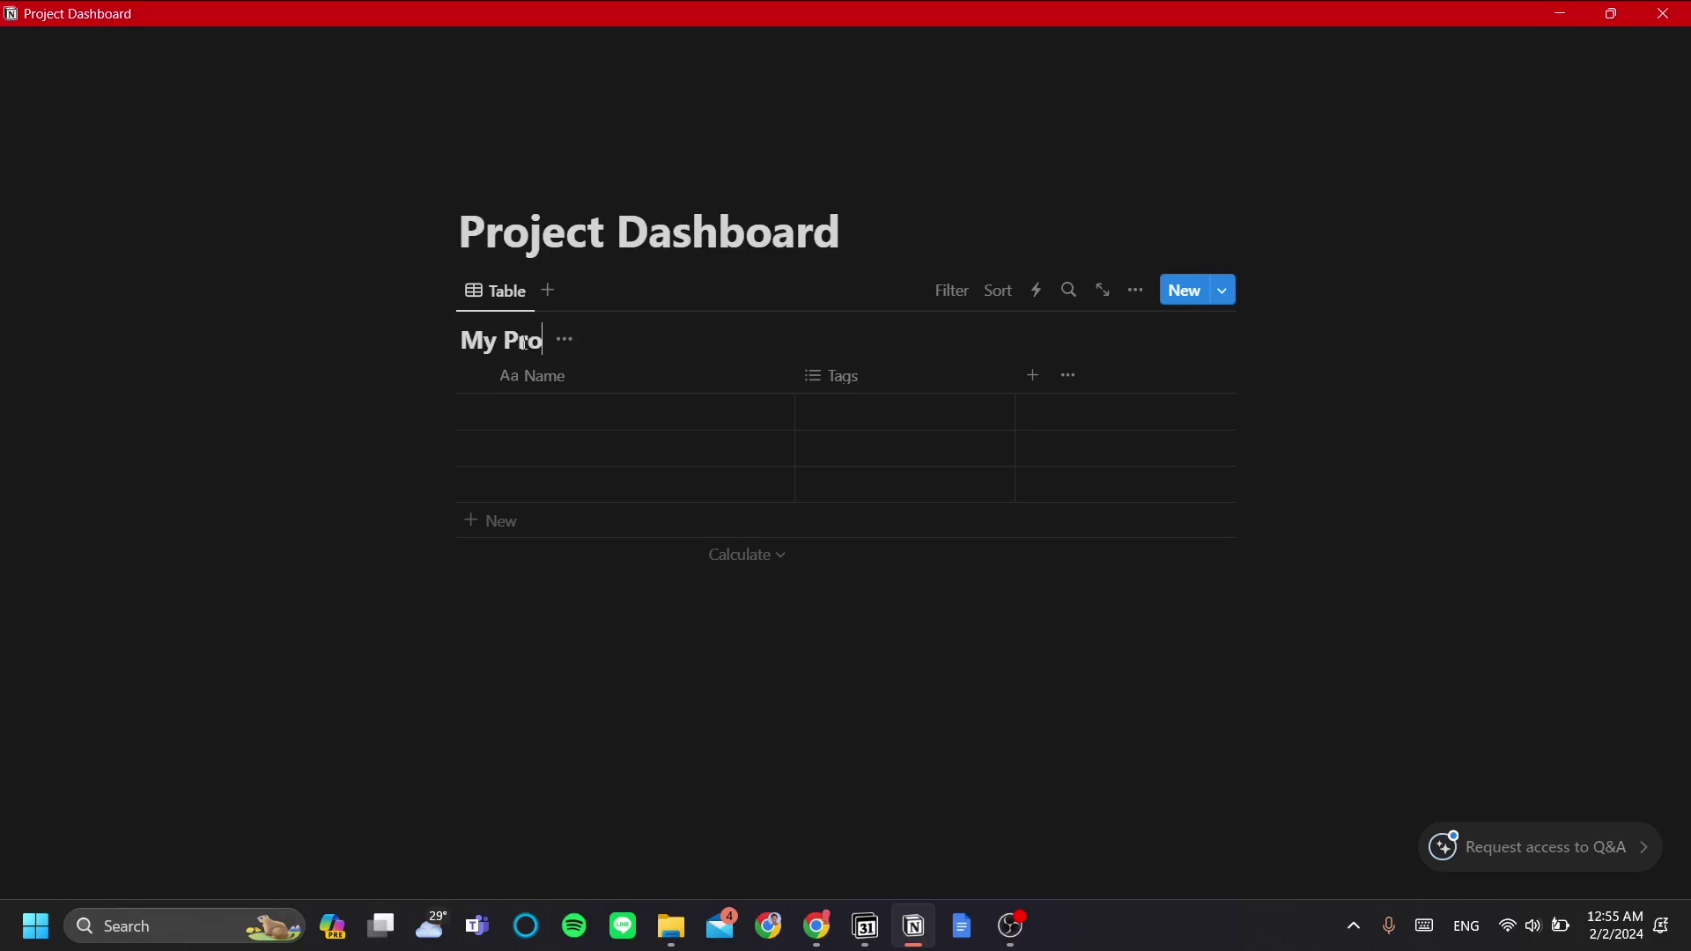
{"action": "type", "text": "jects"}
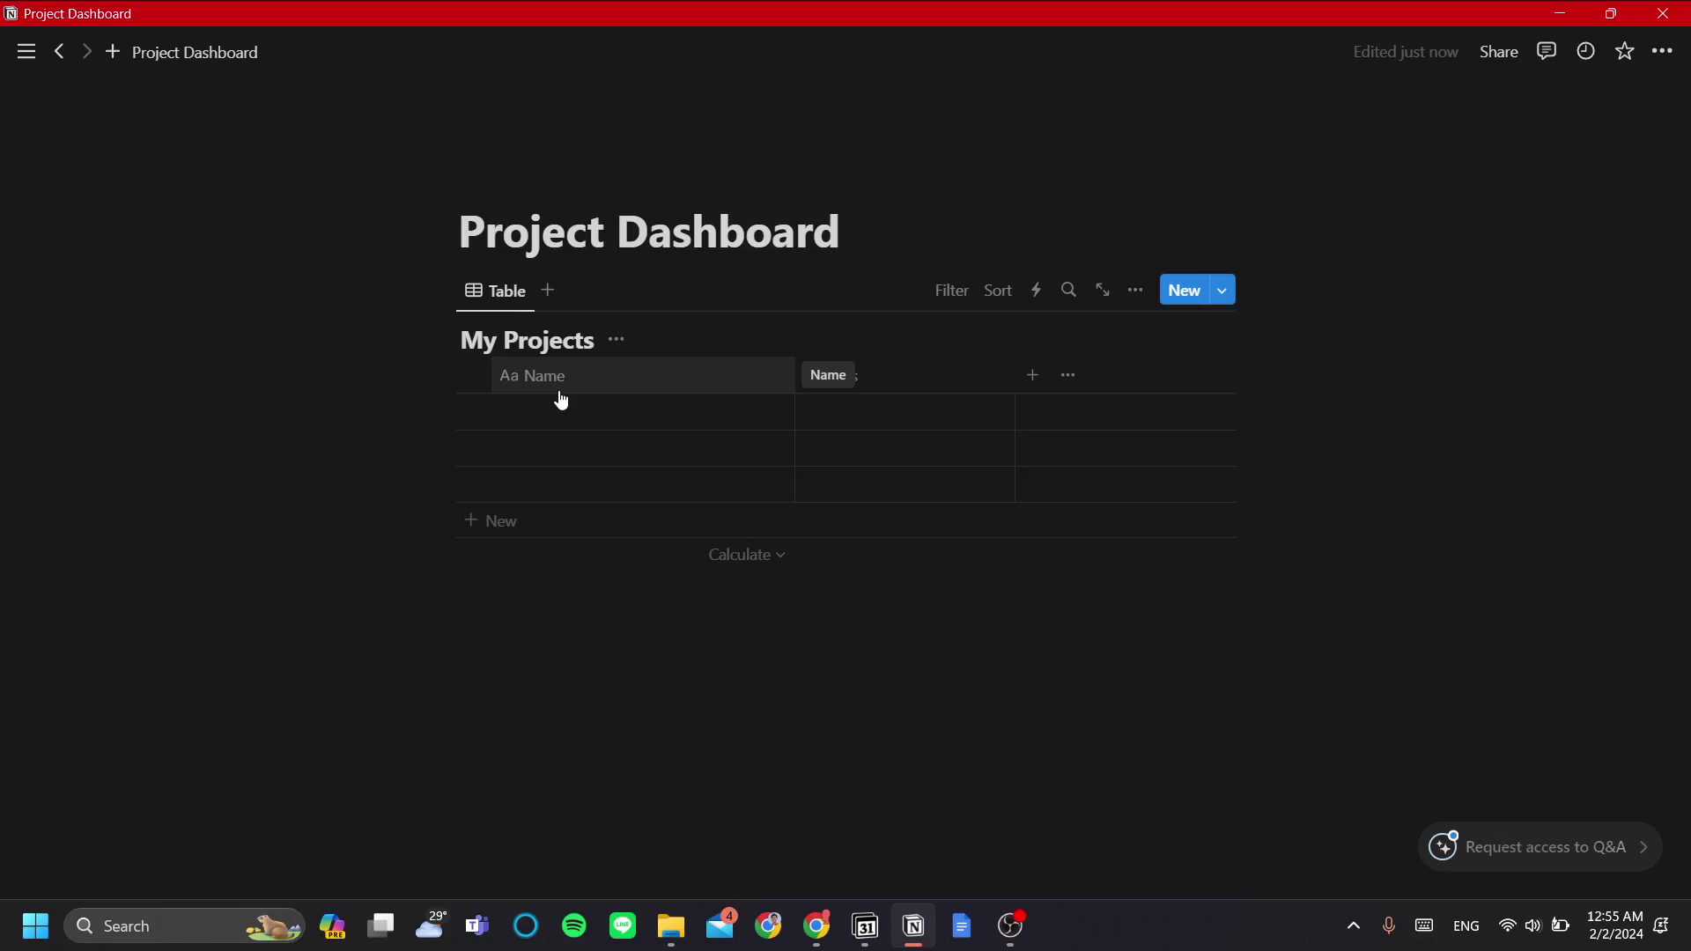
- Rename the table view of the My Projects database to "Overview"
{"action": "left_click", "coordinate": [502, 301]}
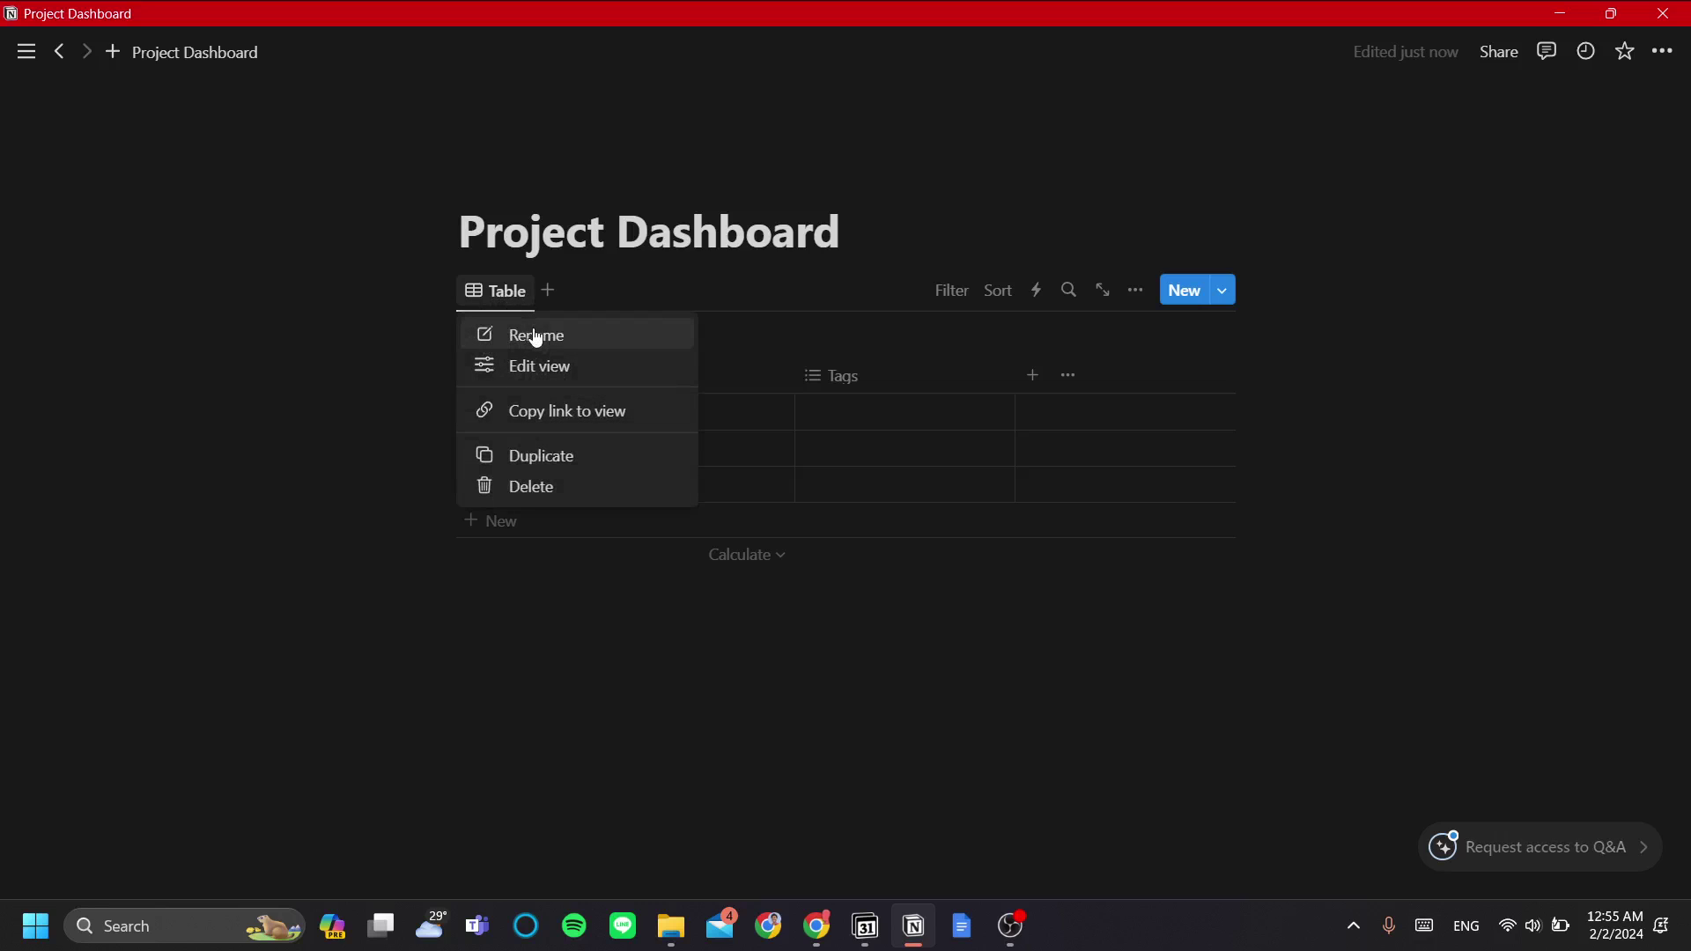
{"action": "left_click", "coordinate": [531, 336]}
{"action": "left_click", "coordinate": [1130, 382]}
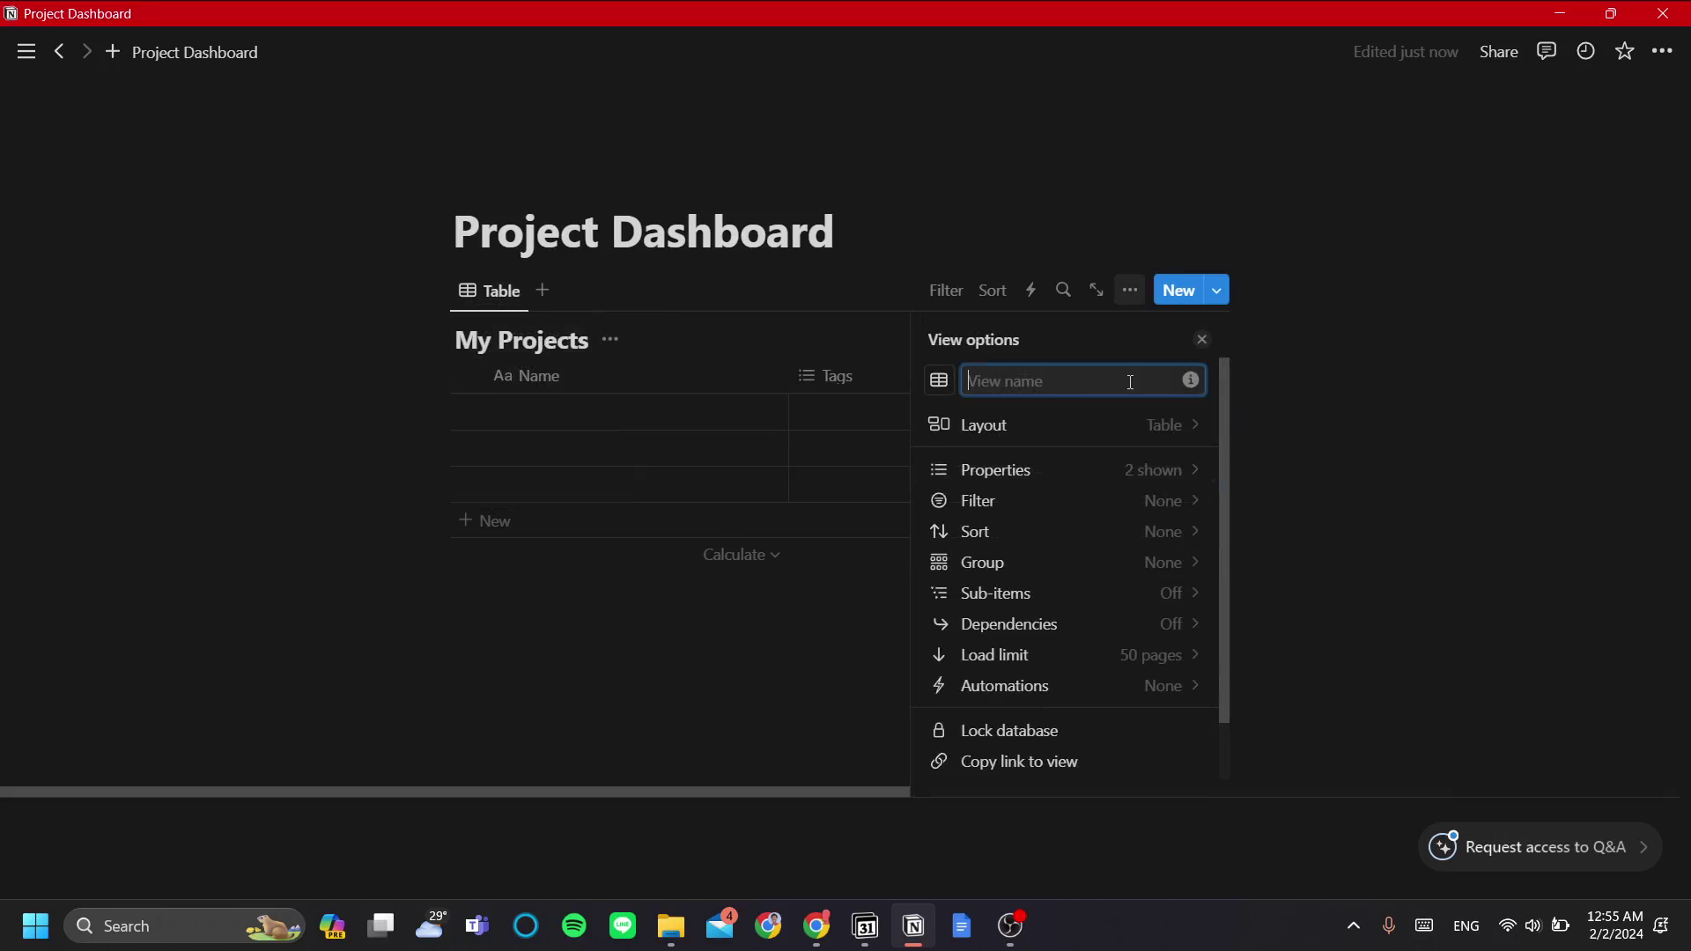
{"action": "type", "text": "Overview"}
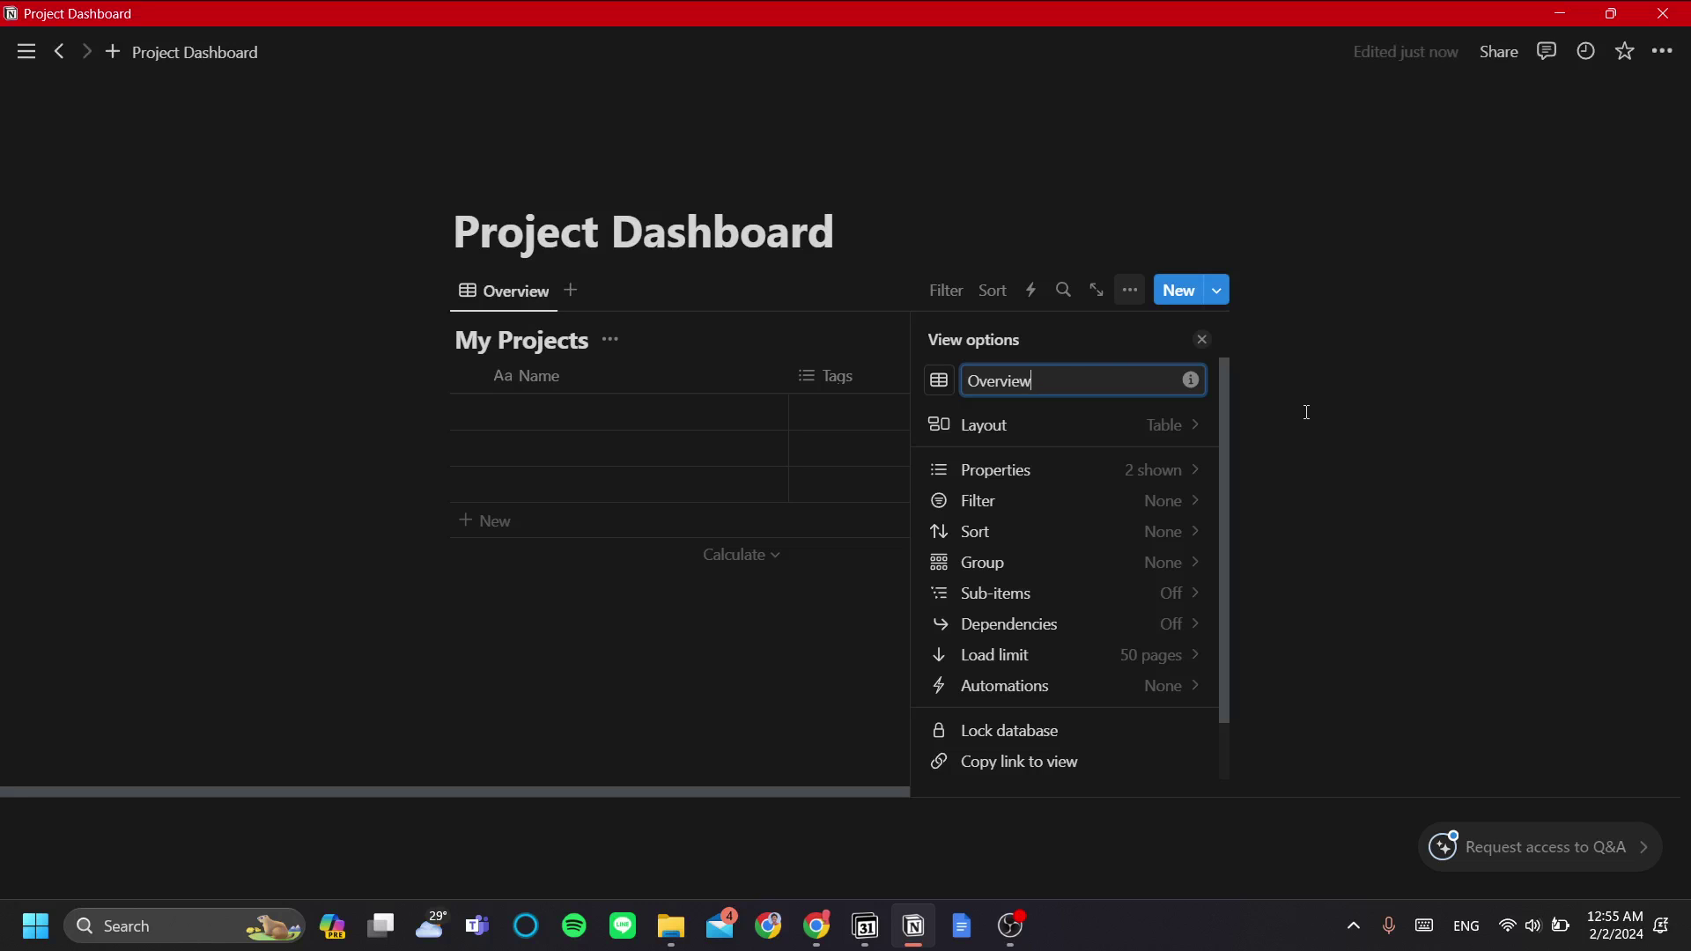
{"action": "key", "text": "Return"}
{"action": "left_click", "coordinate": [1202, 339]}
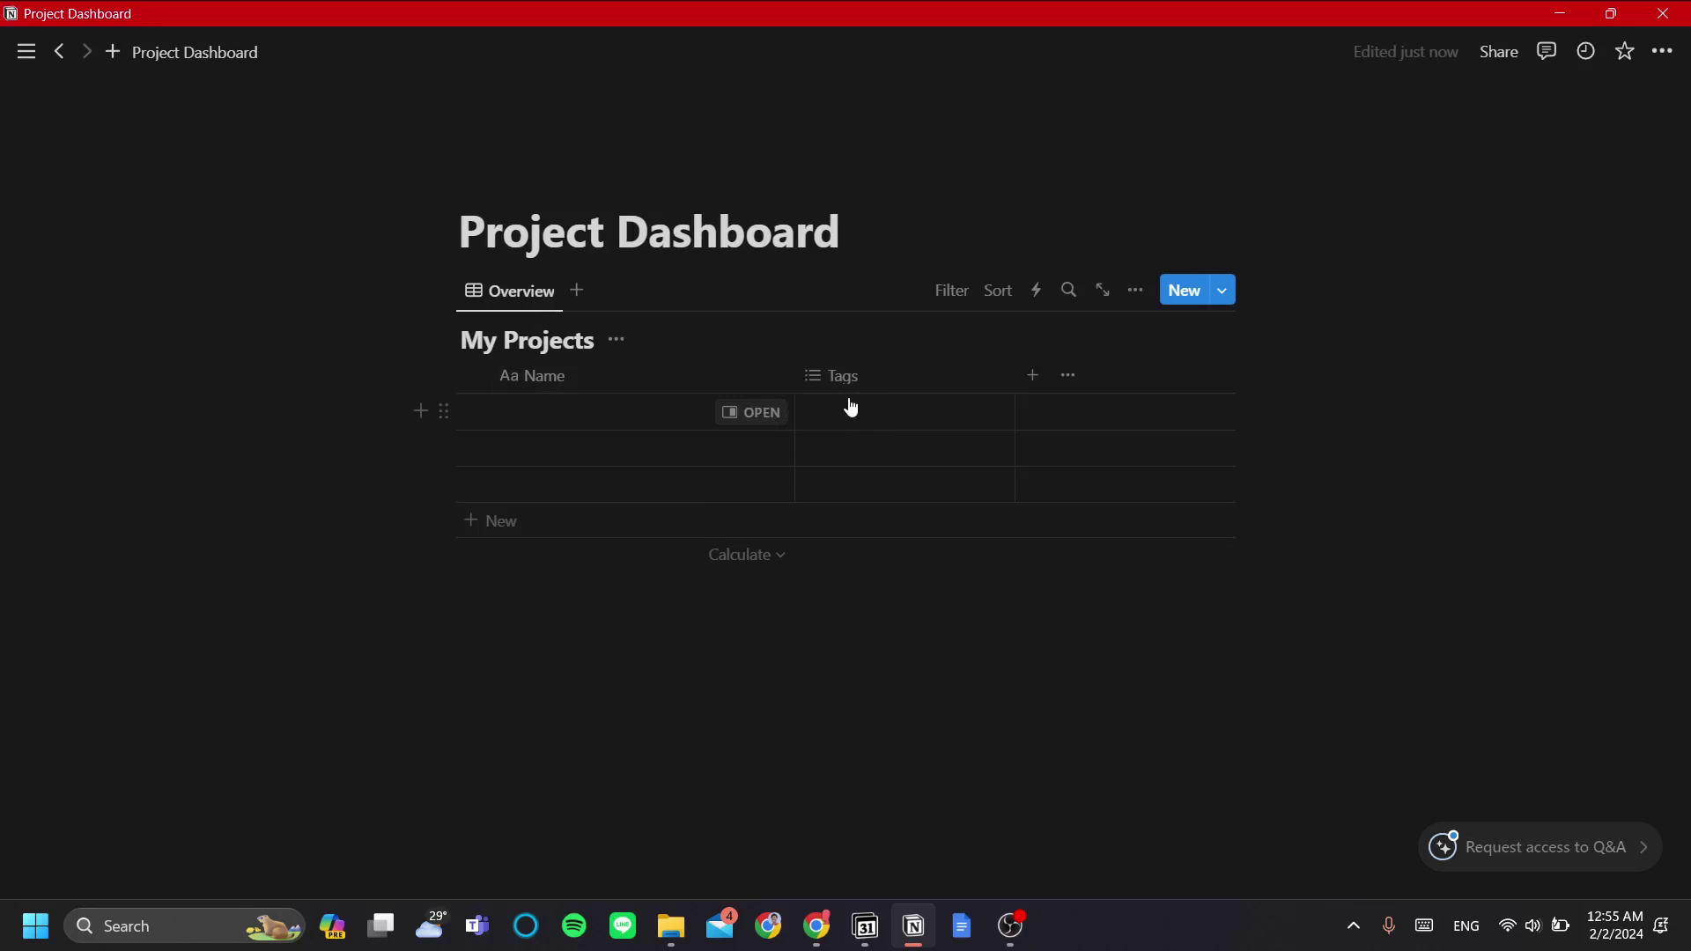
- Name the three empty rows of the My Projects table "Project 1", "Project 2" and "Project 3"
{"action": "left_click", "coordinate": [614, 423]}
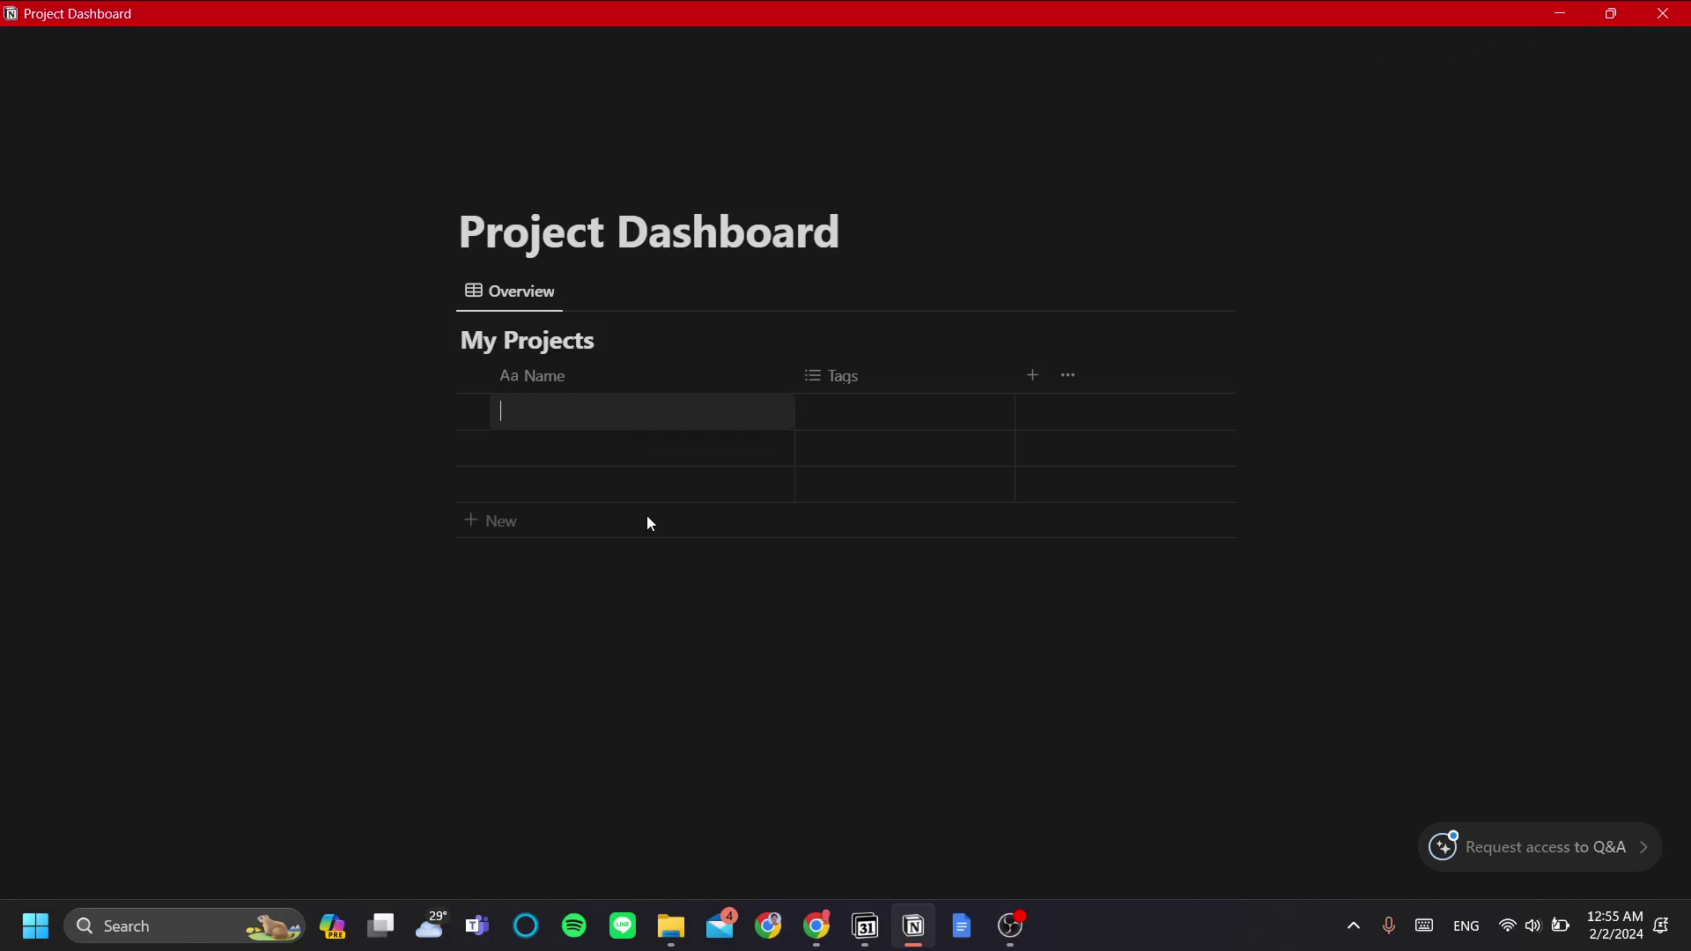
{"action": "type", "text": "Project 1"}
{"action": "key", "text": "Return"}
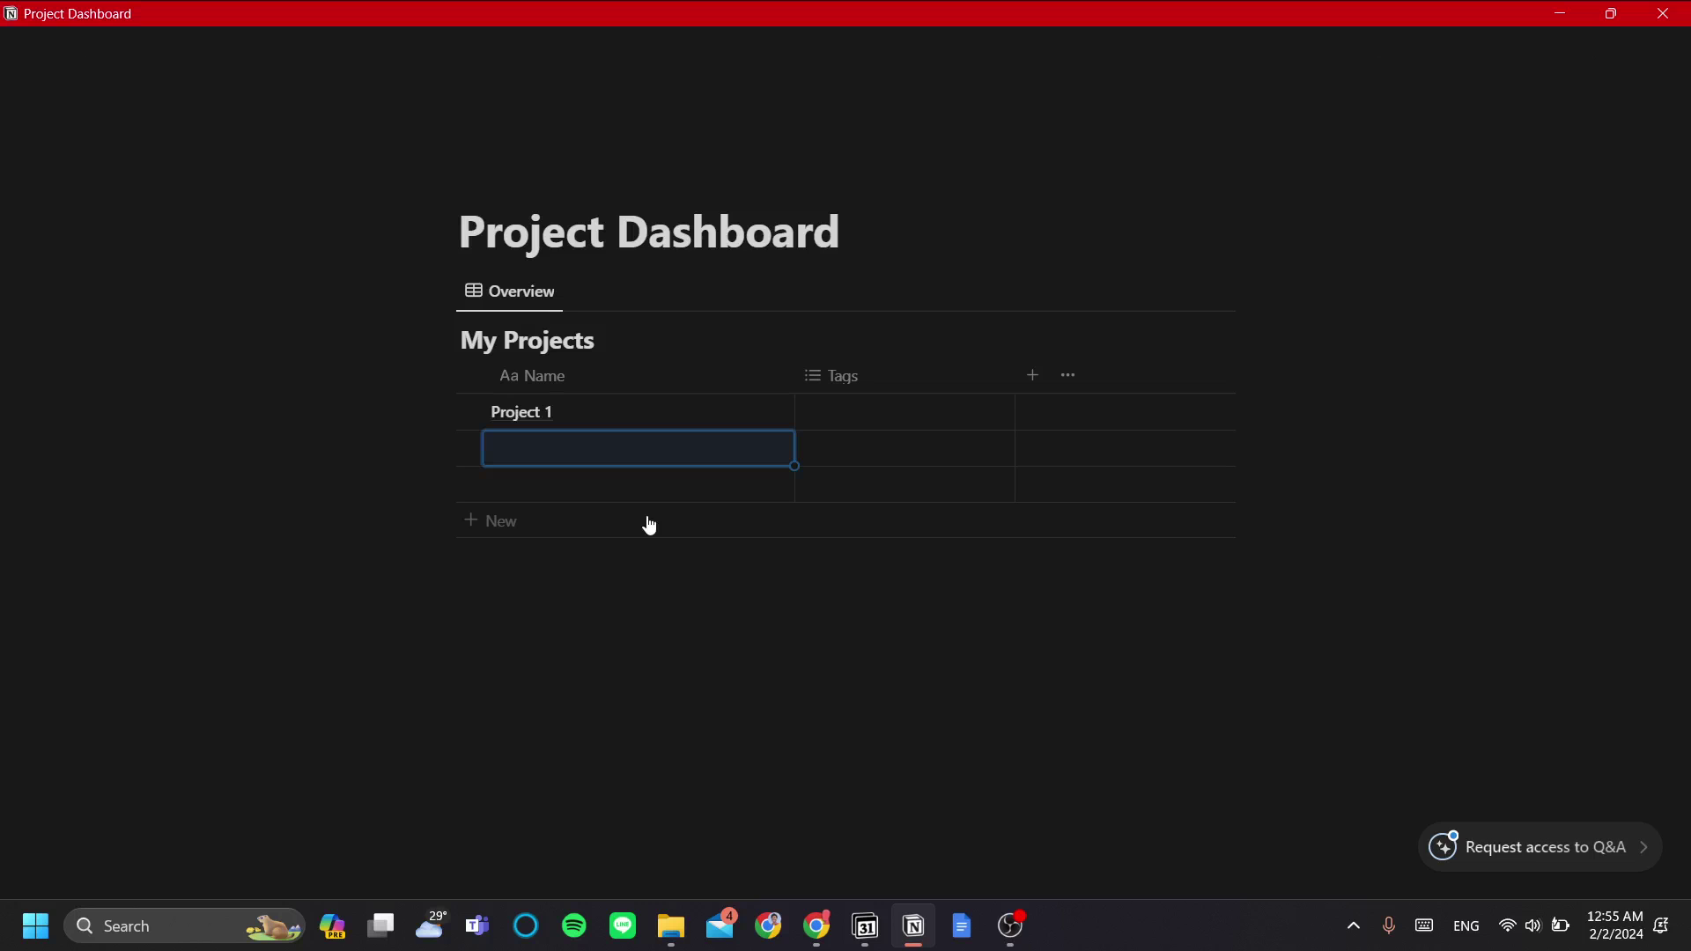
{"action": "type", "text": "Project 2"}
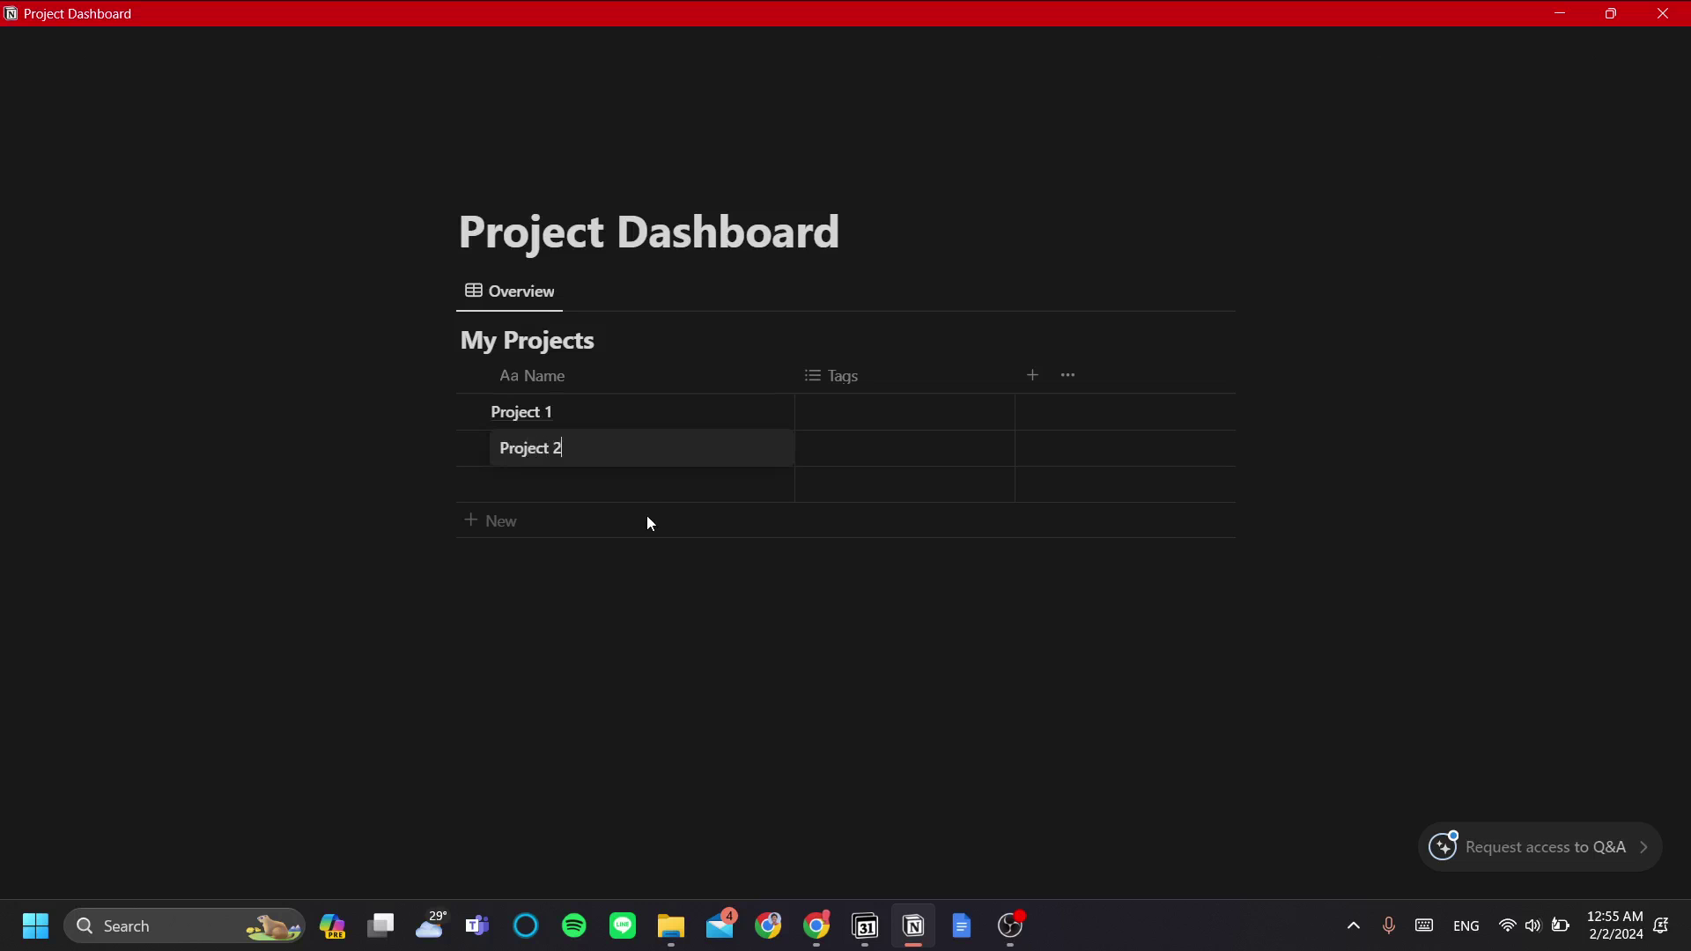
{"action": "key", "text": "Return"}
{"action": "type", "text": "Project "}
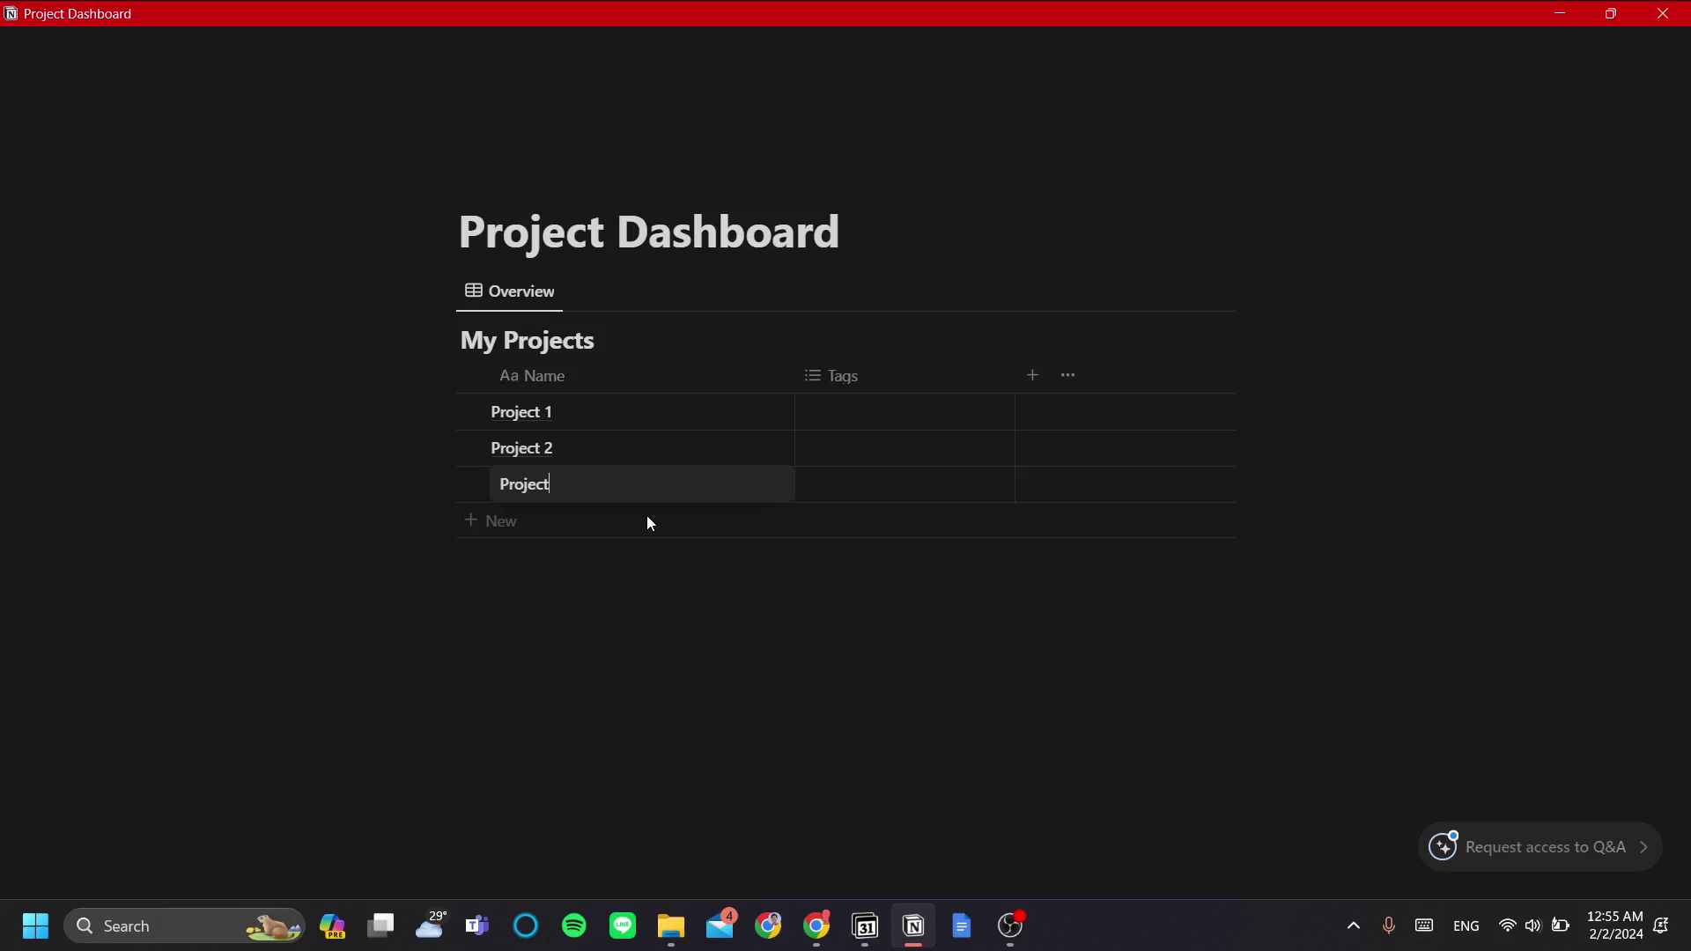
{"action": "type", "text": "3"}
{"action": "key", "text": "Return"}
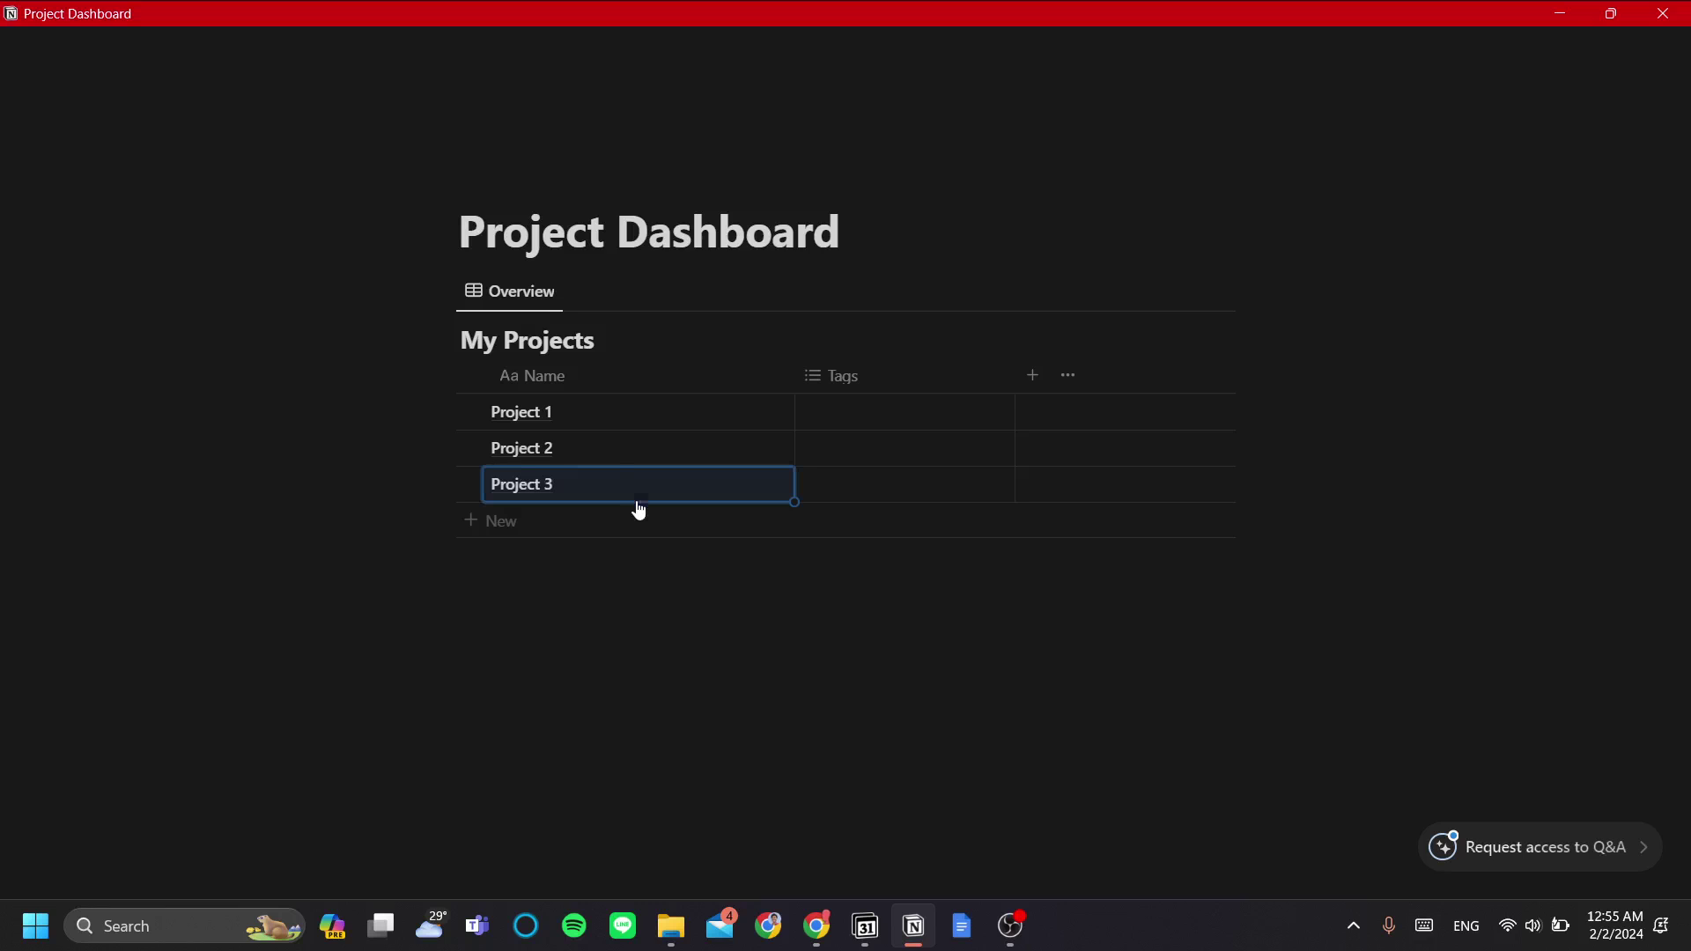
{"action": "key", "text": "Escape"}
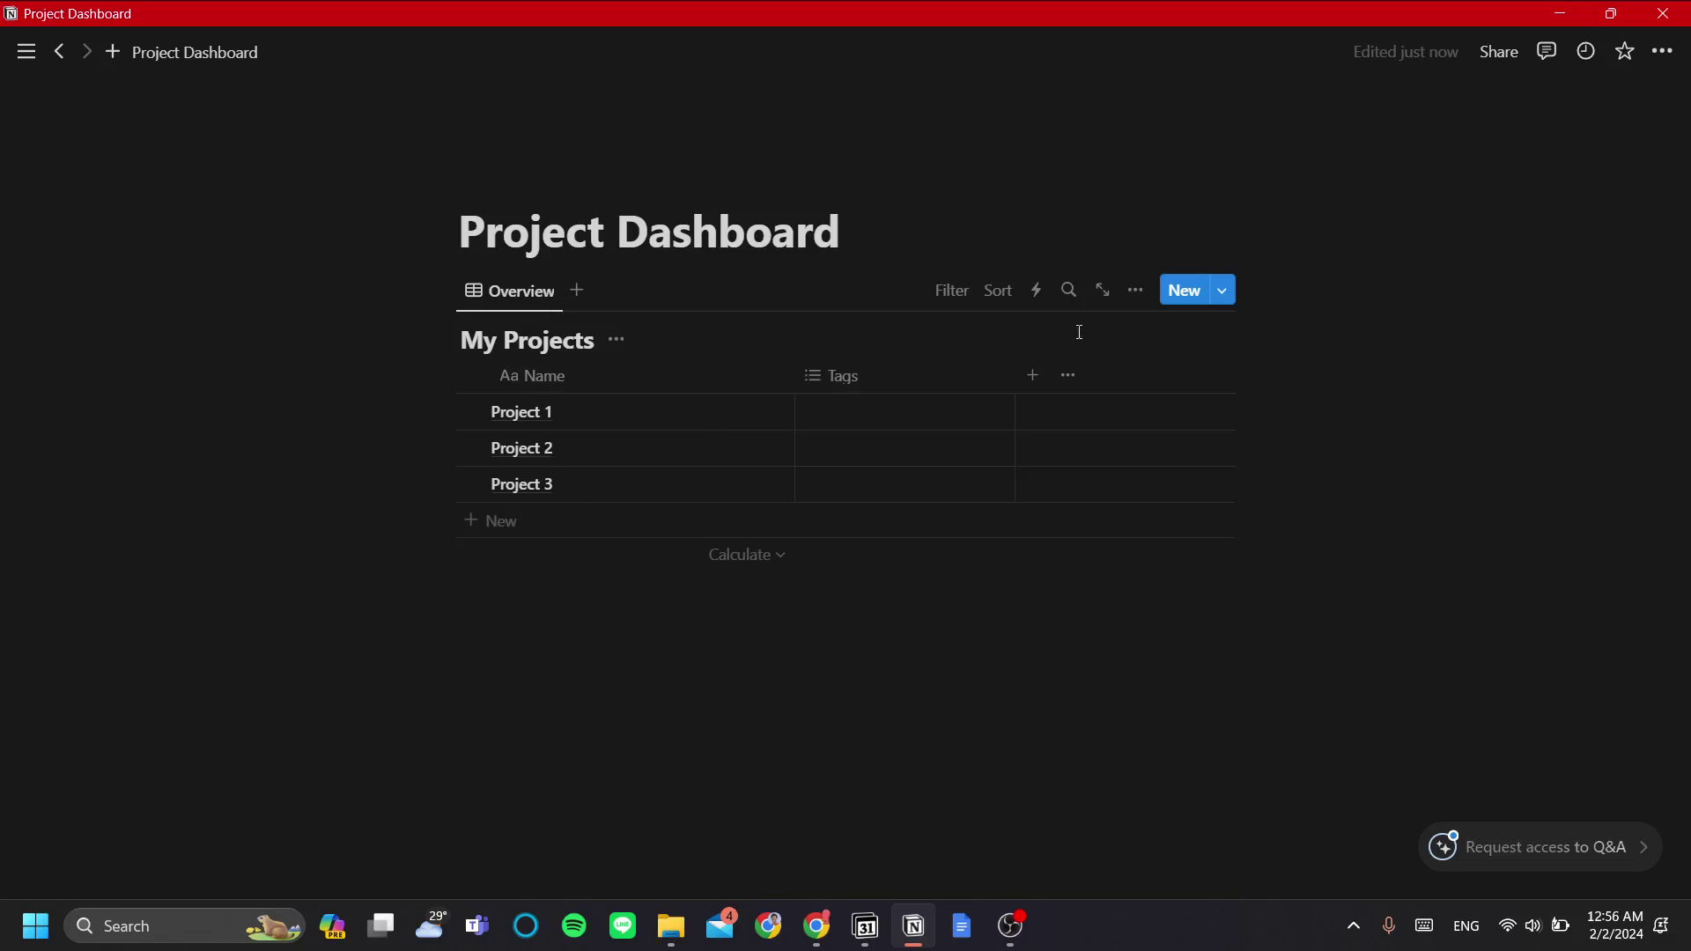
- Turn on sub-items for the My Projects database and reopen the sub-items settings
{"action": "left_click", "coordinate": [1136, 295]}
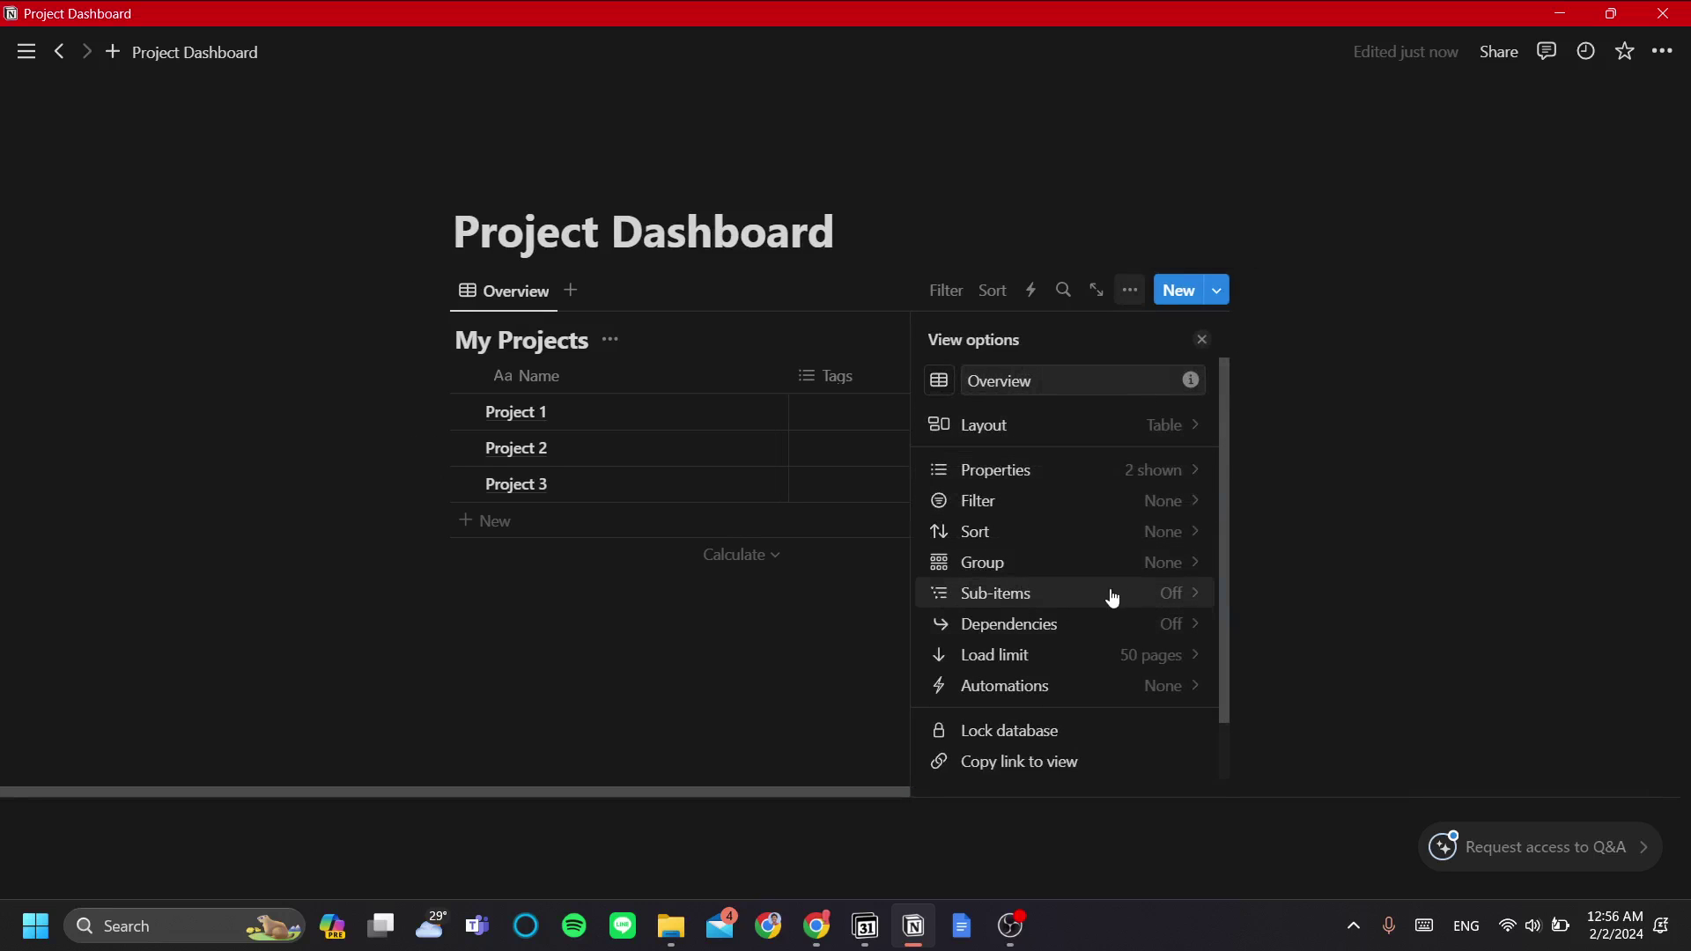
{"action": "left_click", "coordinate": [1159, 596]}
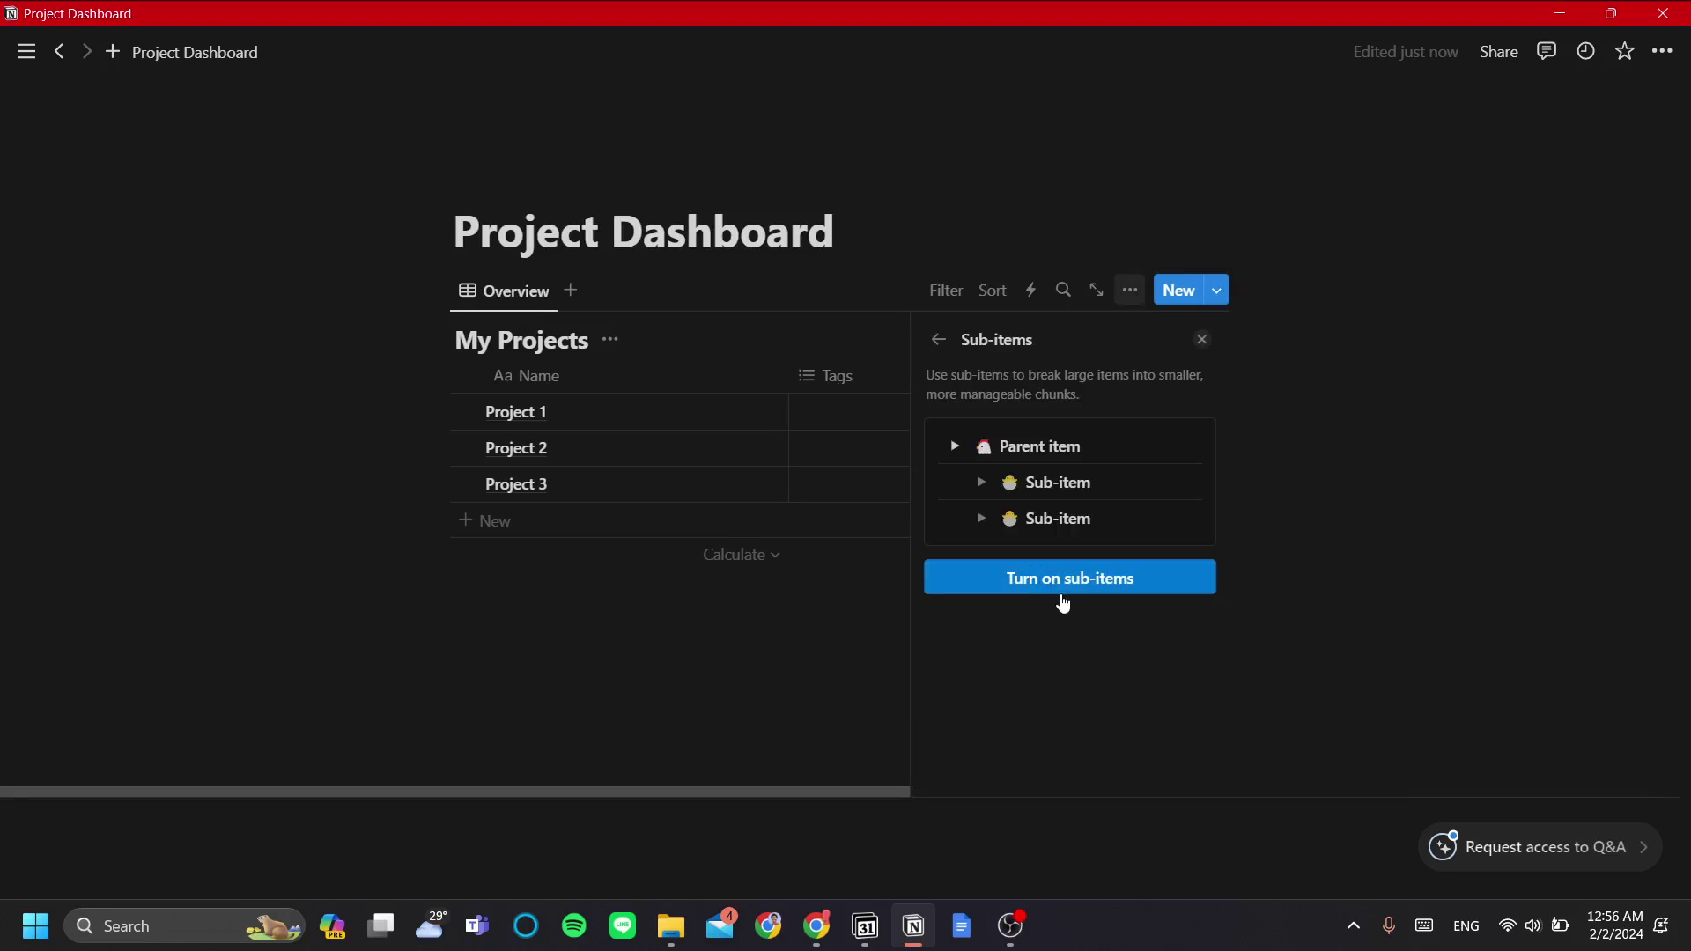
{"action": "left_click", "coordinate": [1064, 585]}
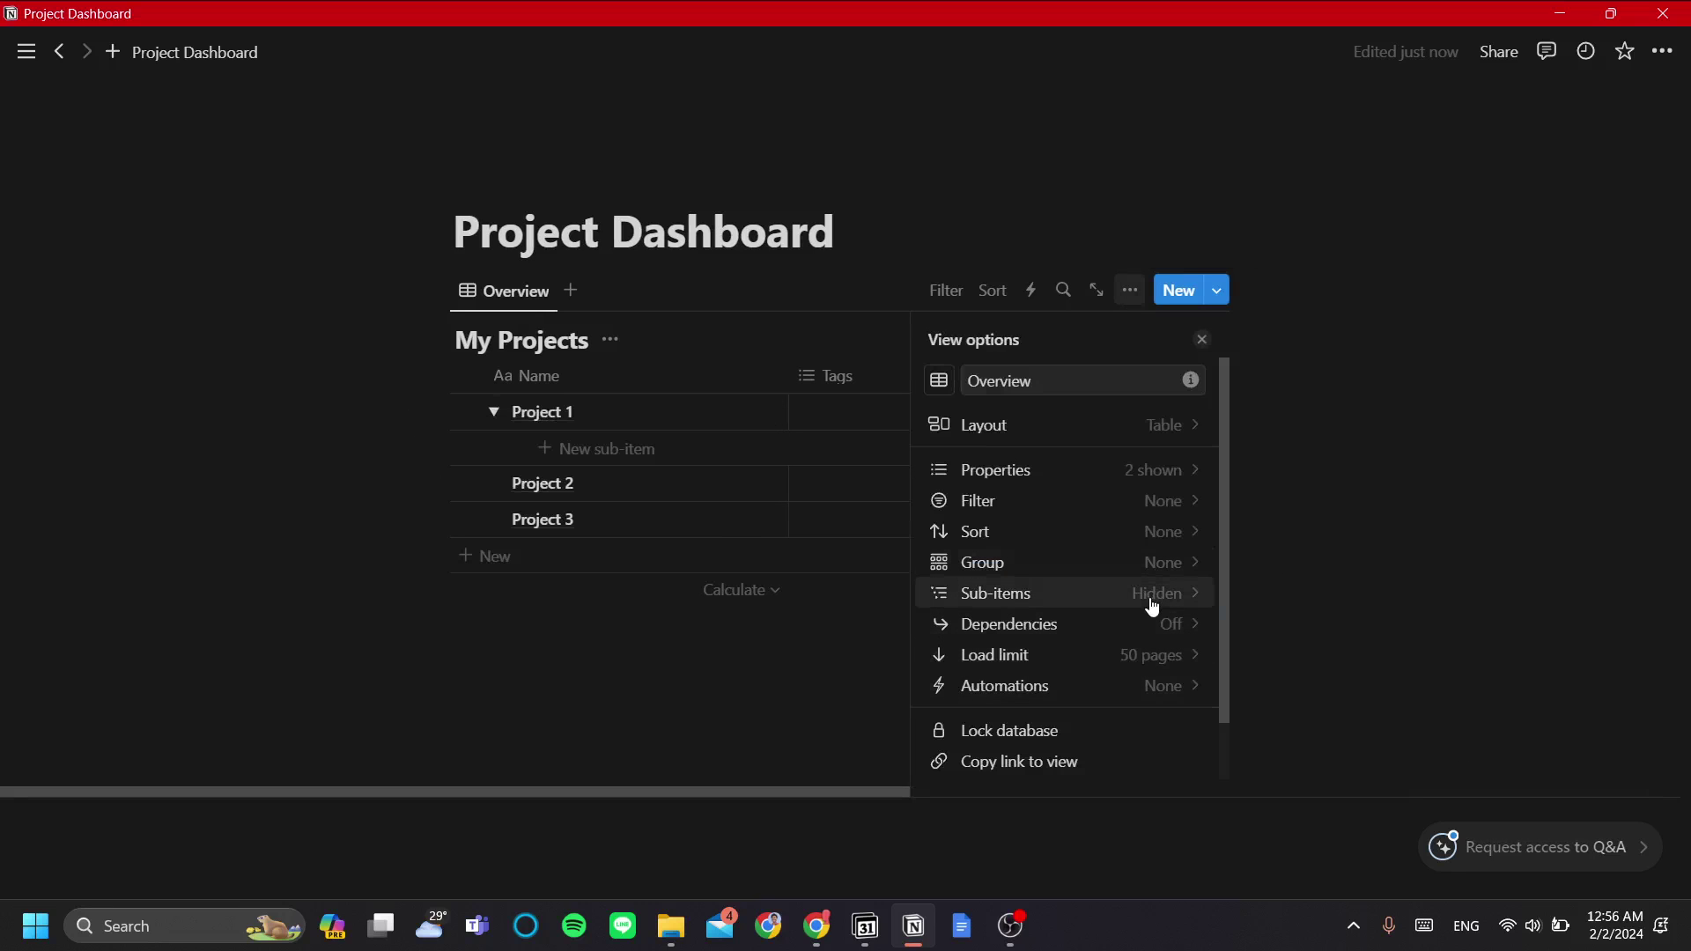
{"action": "left_click", "coordinate": [1154, 606]}
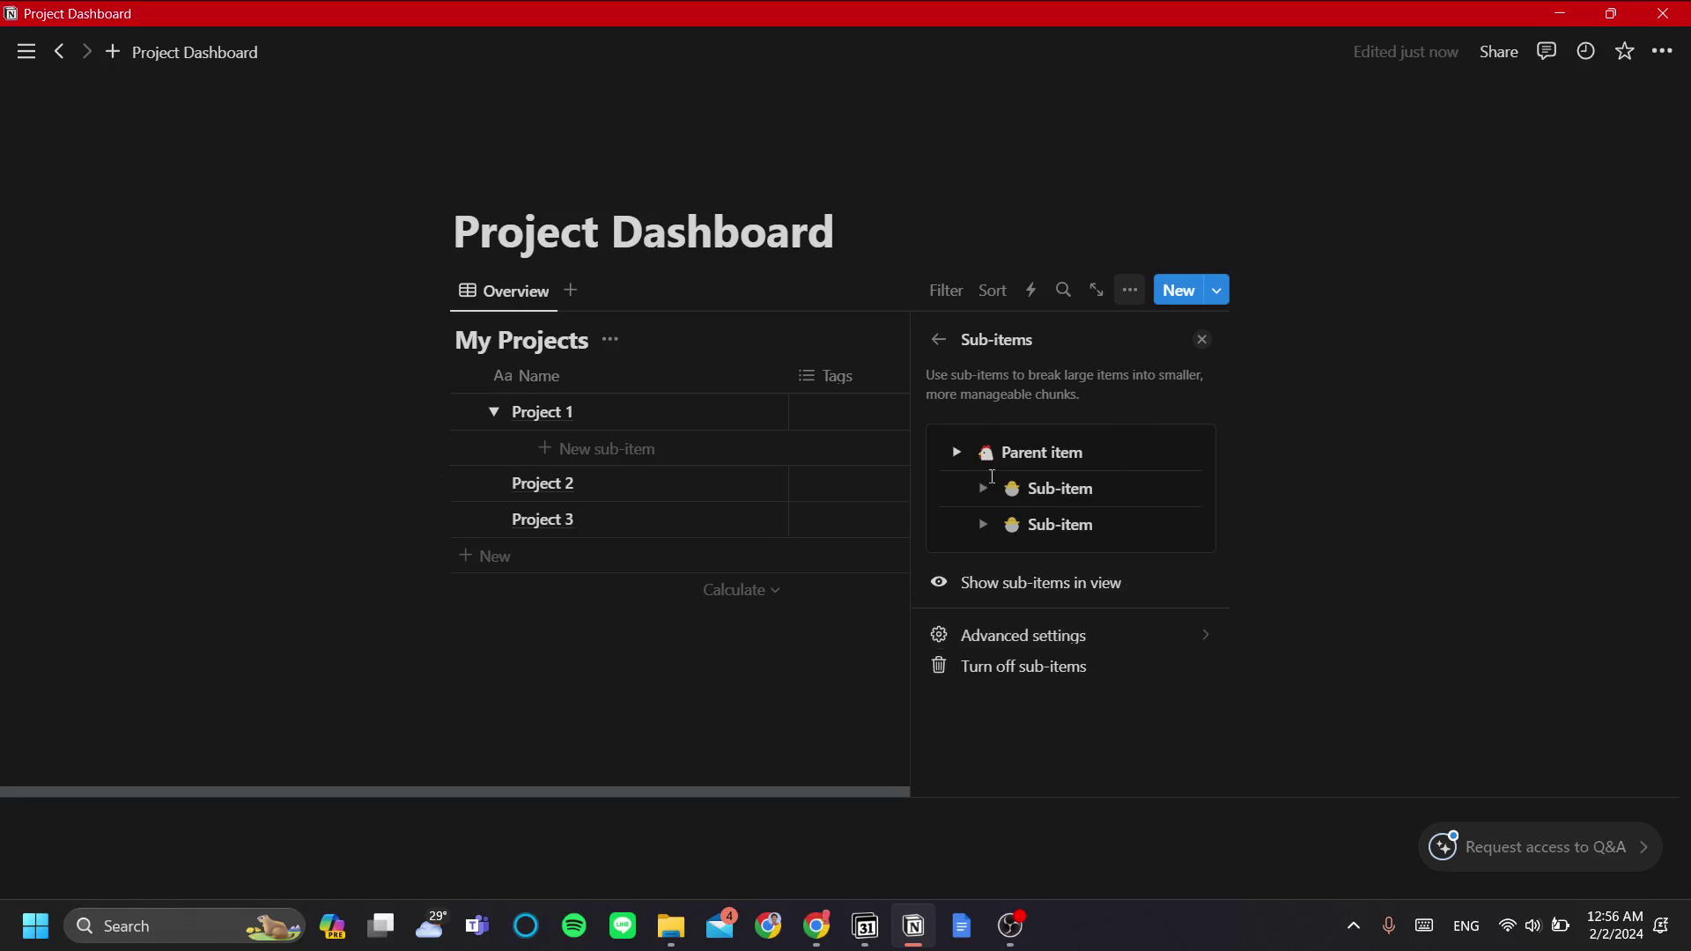
- Try Parent item as the relation property in the advanced sub-items settings, restore Sub-item, and close the view options
{"action": "left_click", "coordinate": [1155, 640]}
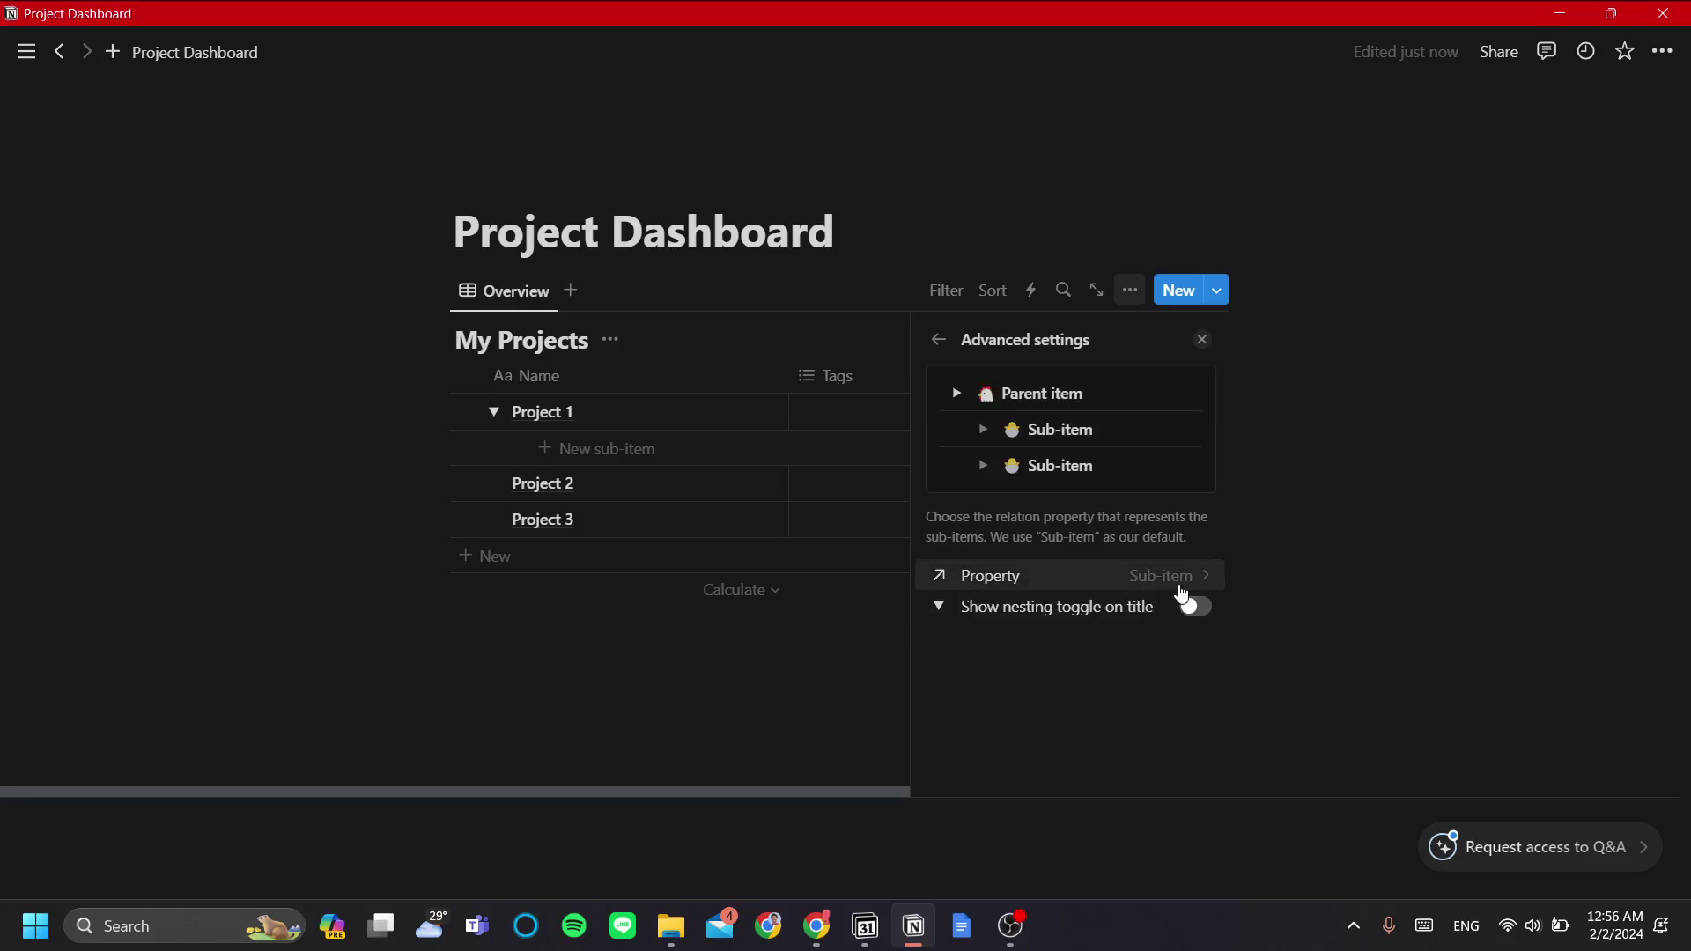
{"action": "left_click", "coordinate": [1176, 579]}
{"action": "left_click", "coordinate": [1156, 689]}
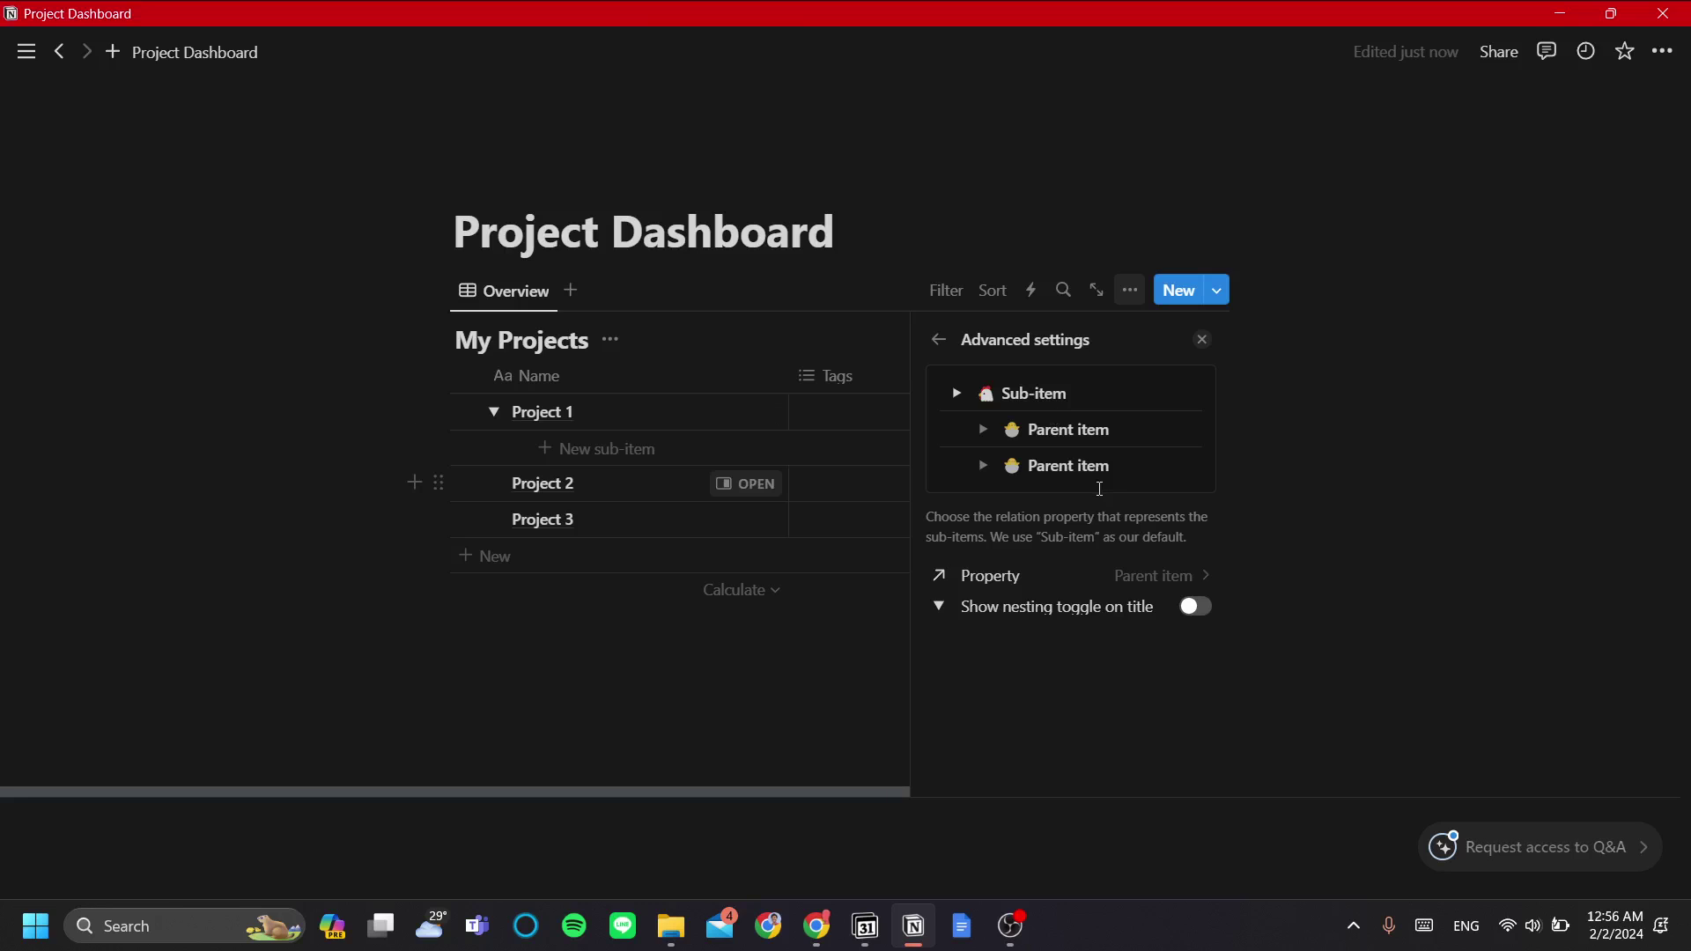
{"action": "left_click", "coordinate": [1184, 577]}
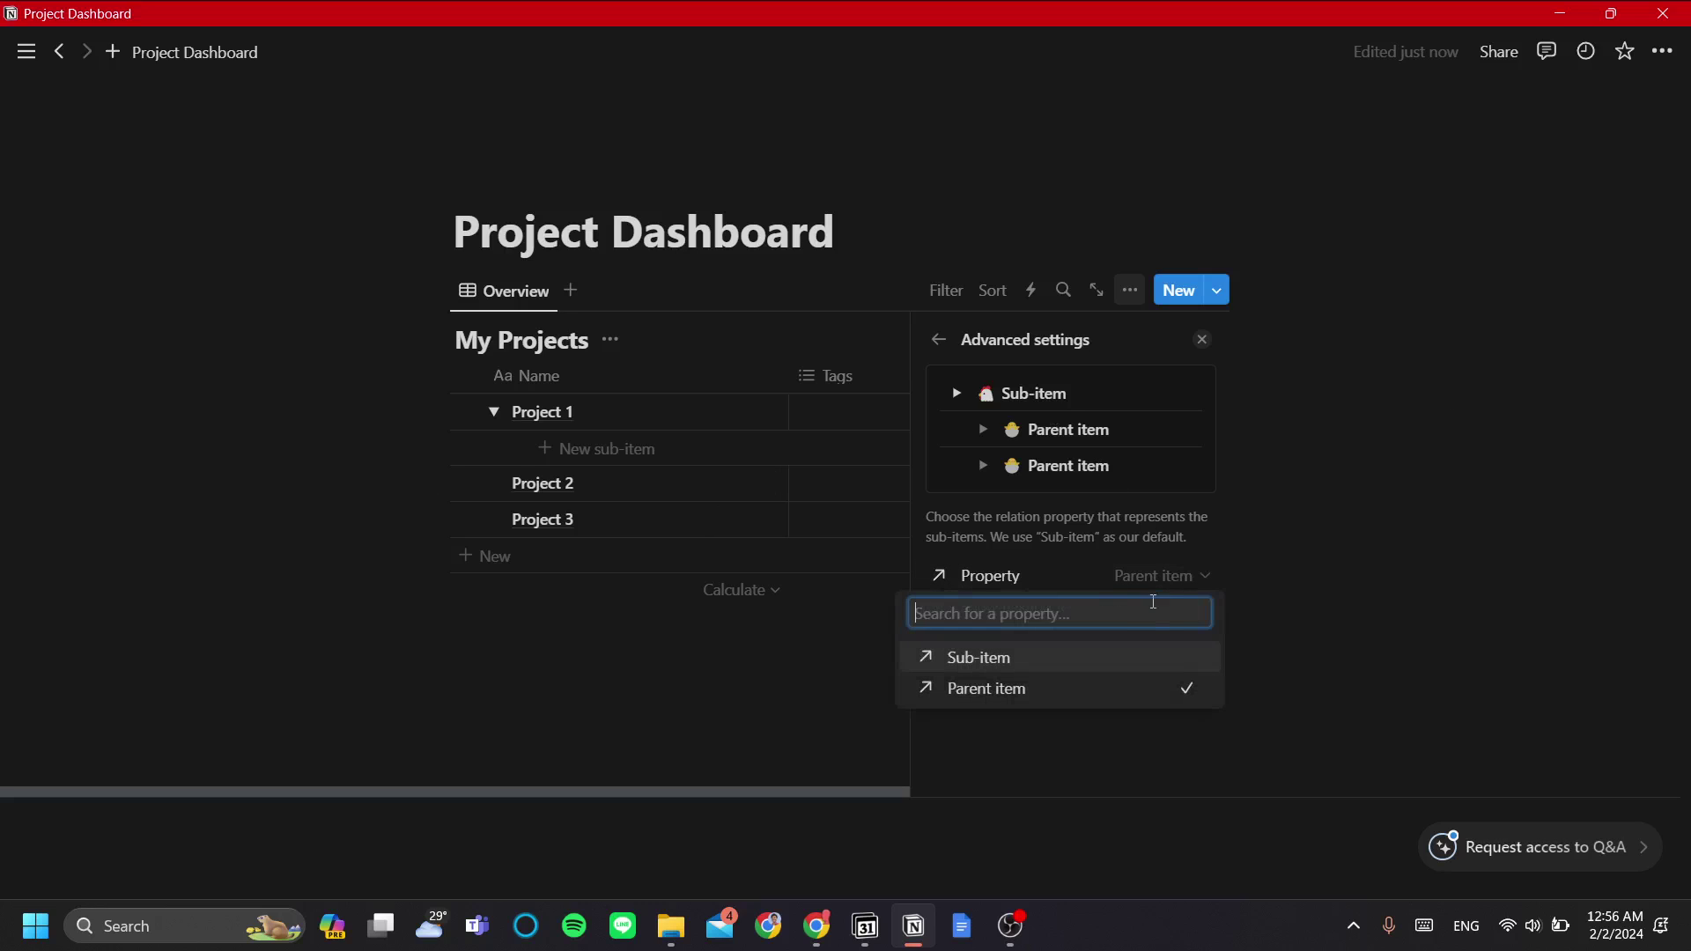
{"action": "left_click", "coordinate": [1140, 660]}
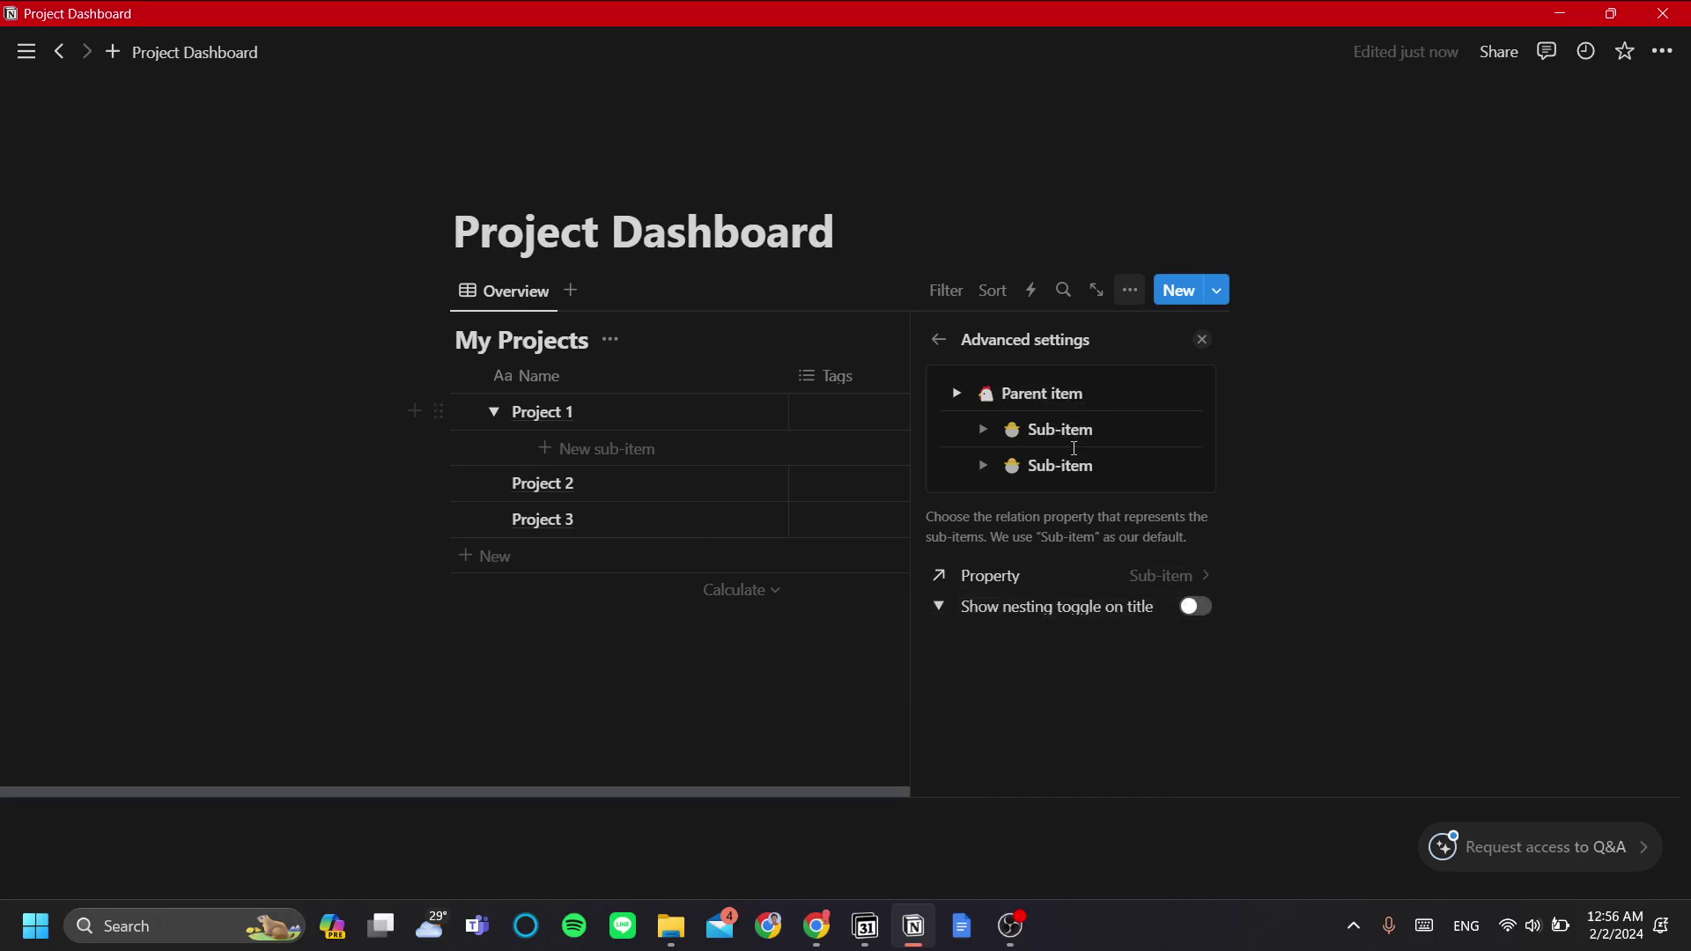
{"action": "left_click", "coordinate": [937, 342]}
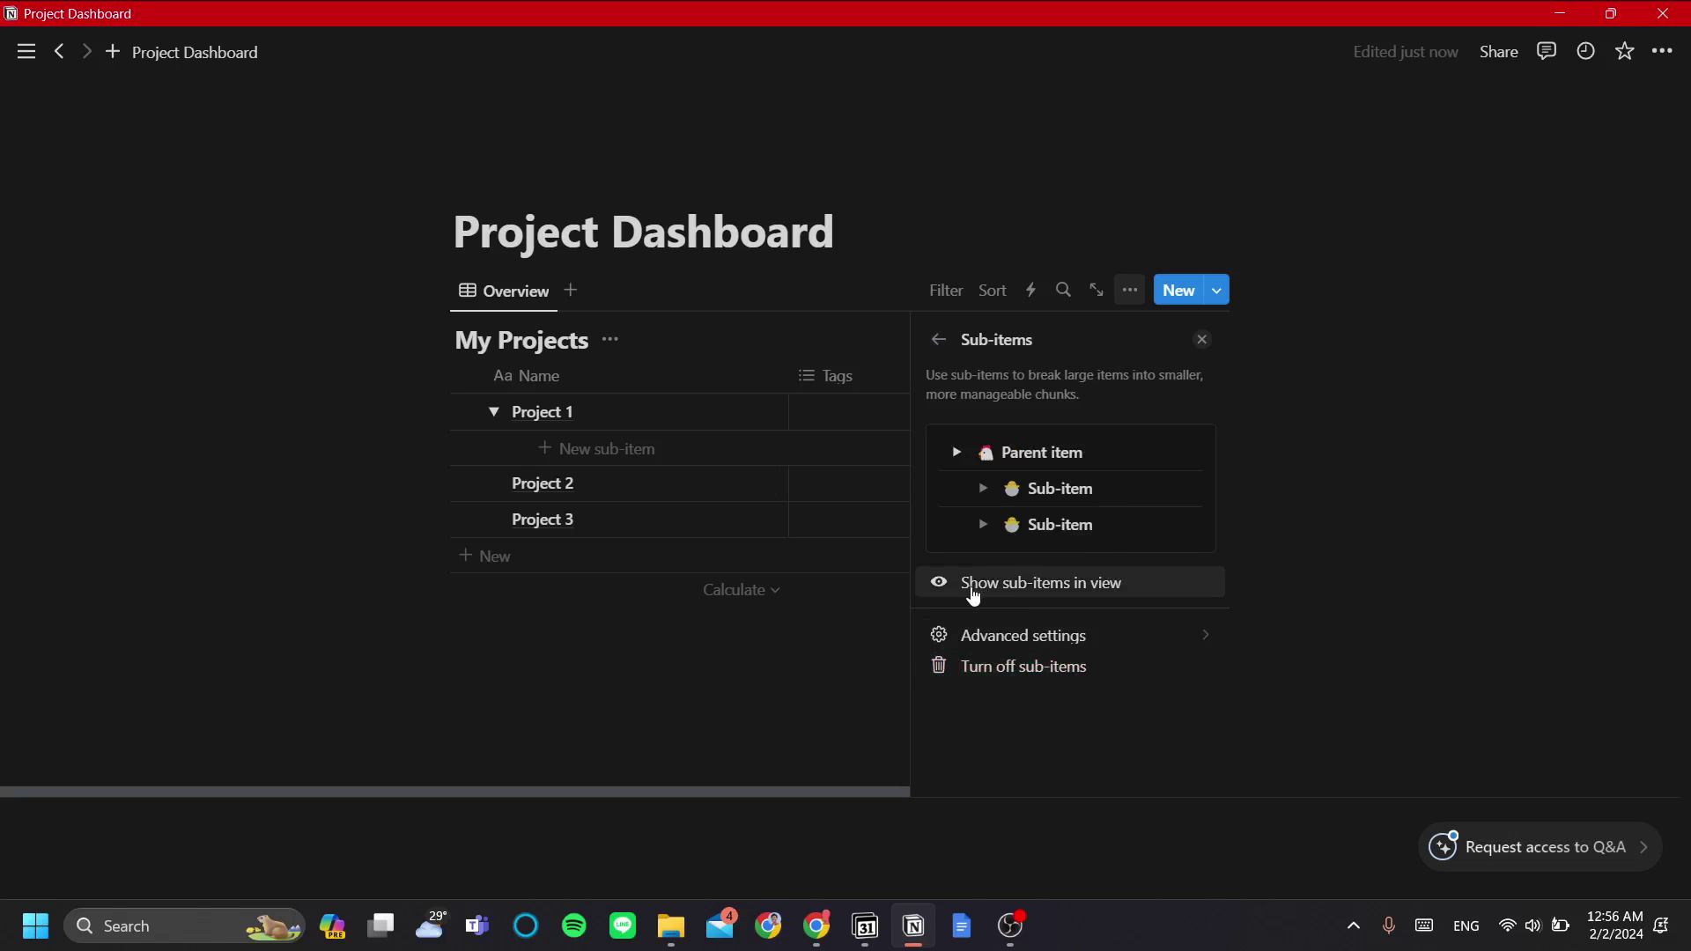
{"action": "left_click", "coordinate": [939, 341]}
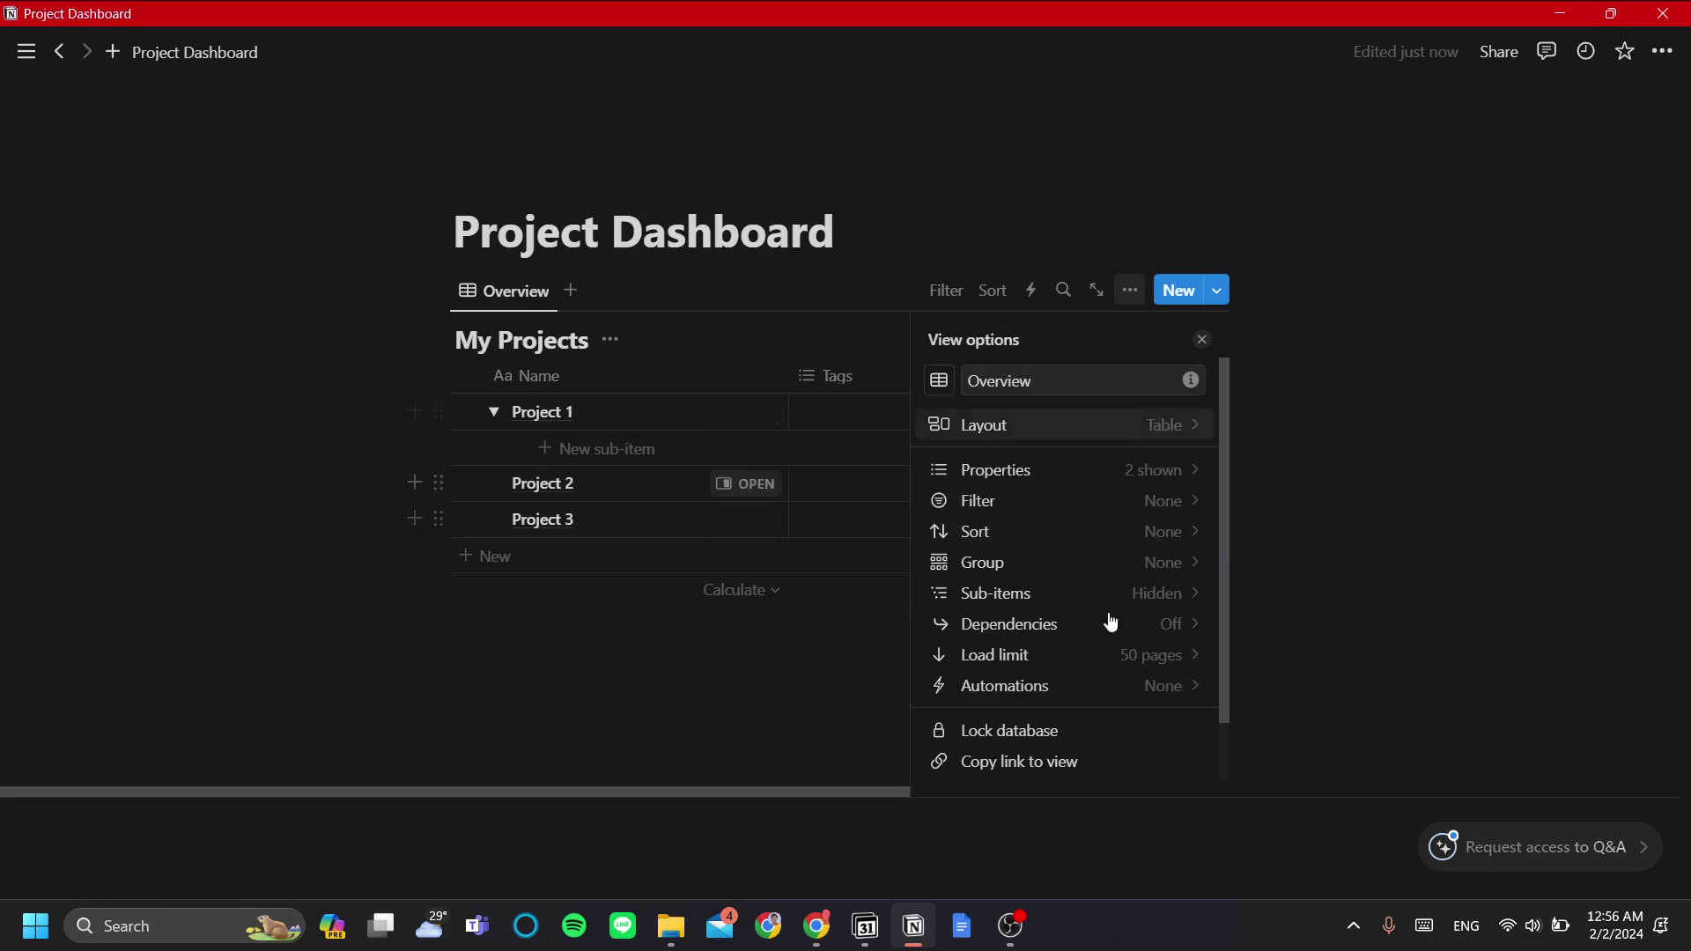
{"action": "left_click", "coordinate": [491, 420]}
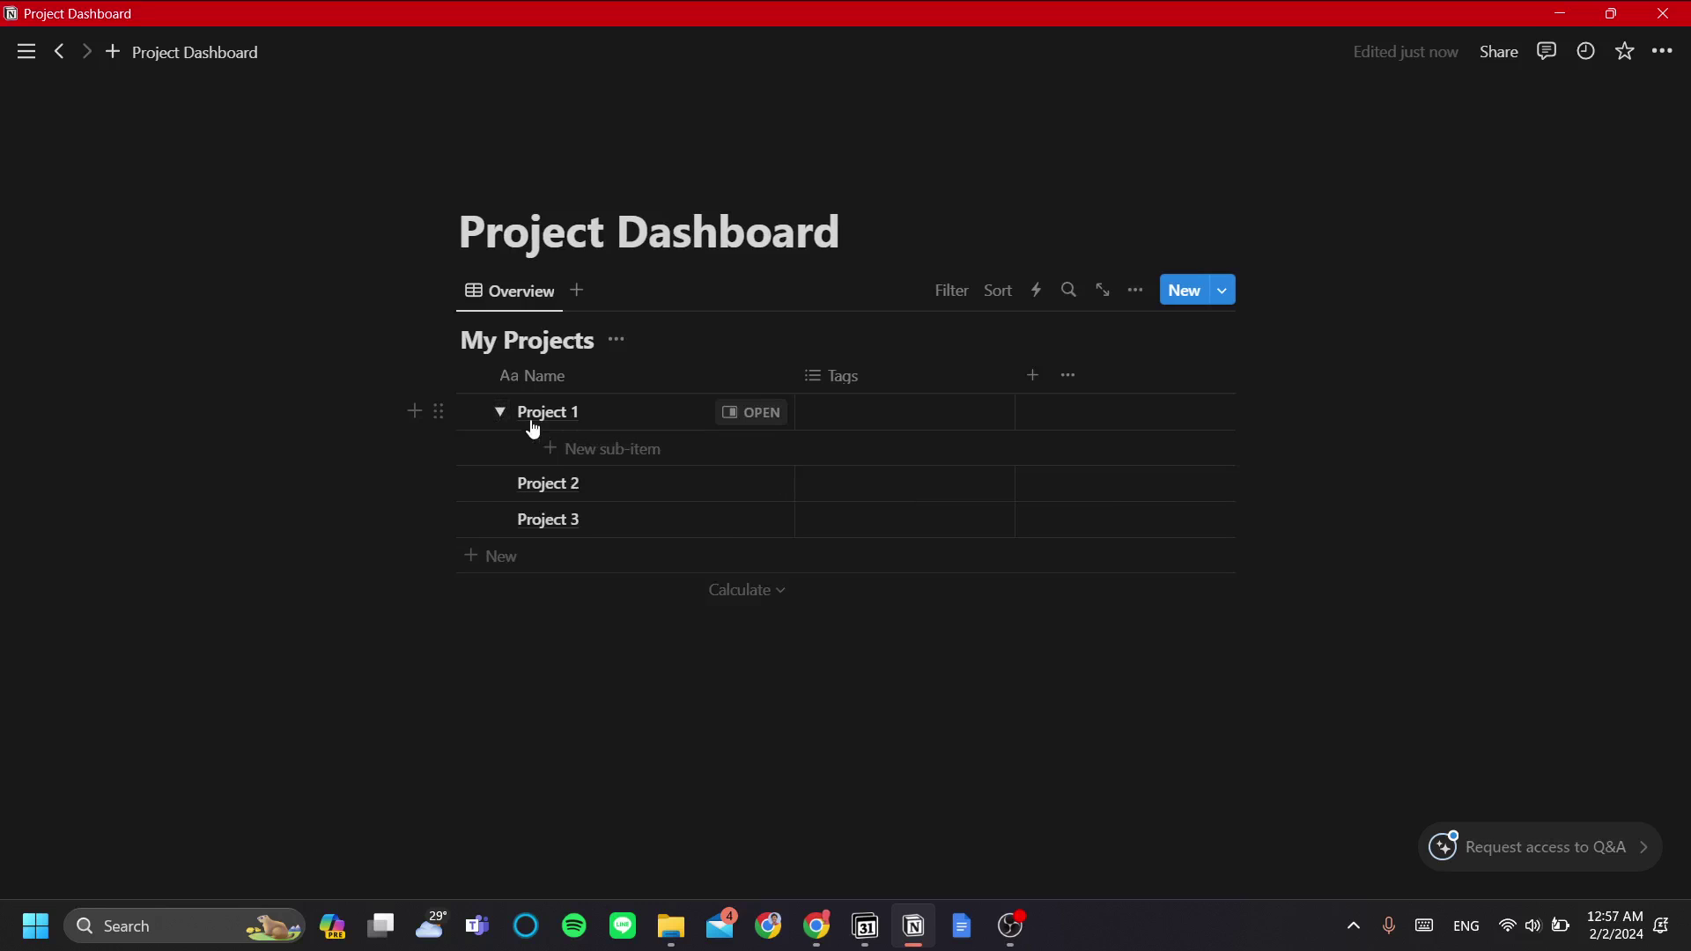
- Add three sub-items under Project 1 named "Task 1", "Task 2" and "Meeting 1"
{"action": "left_click", "coordinate": [610, 451]}
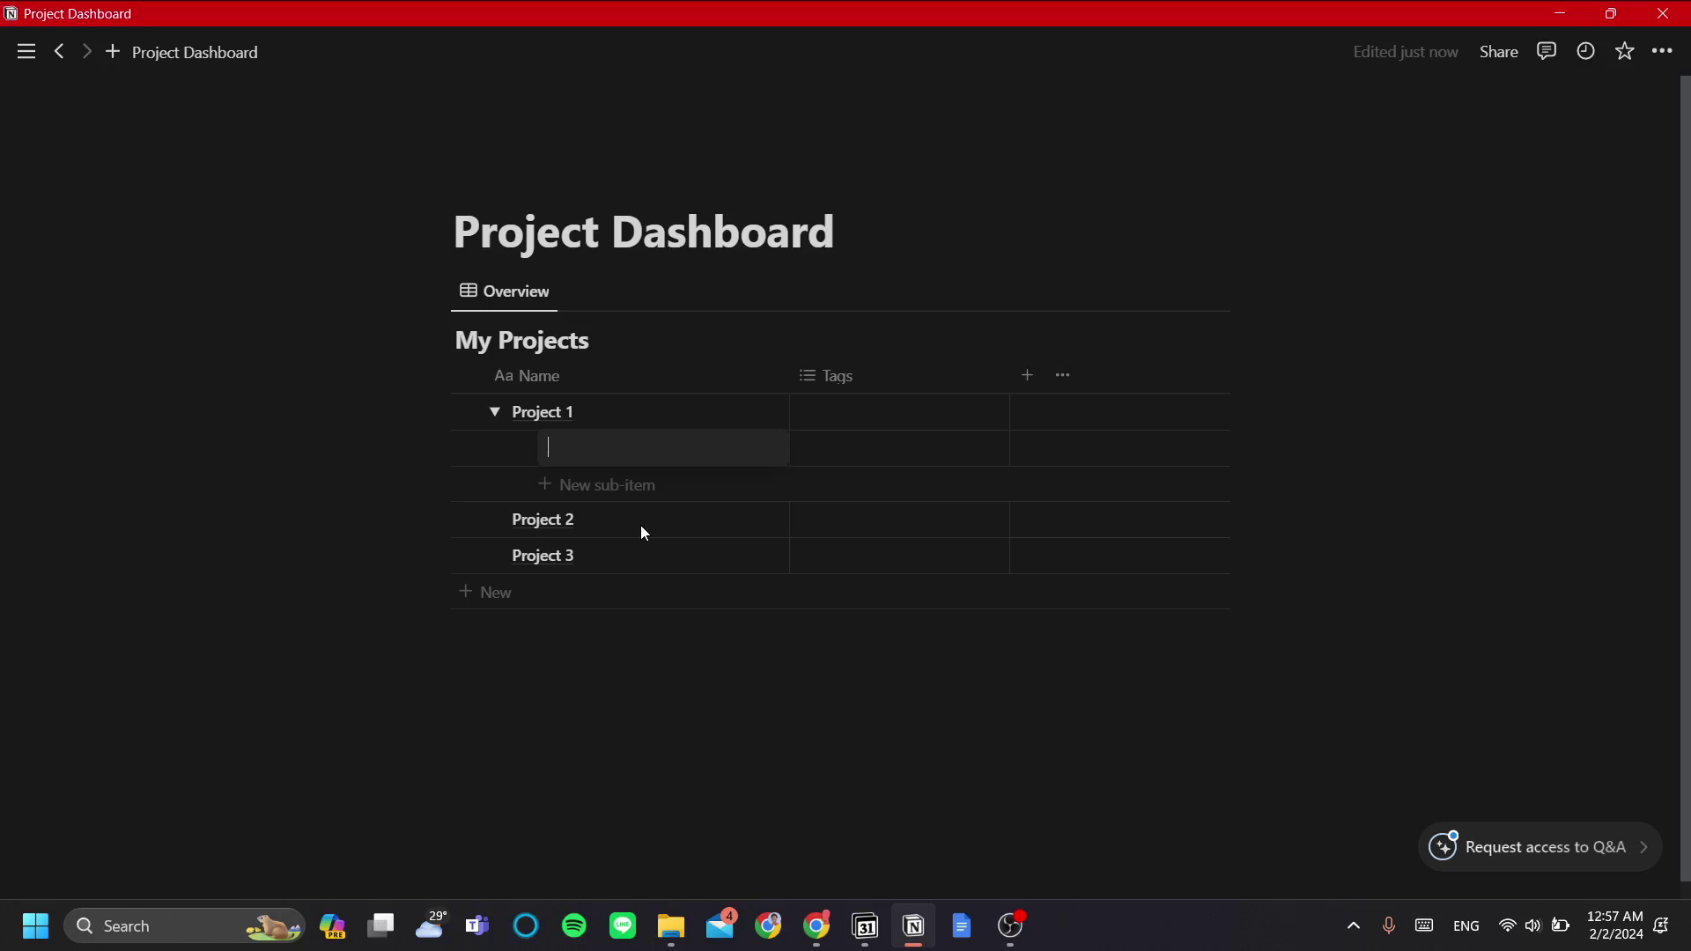
{"action": "type", "text": "Task 1"}
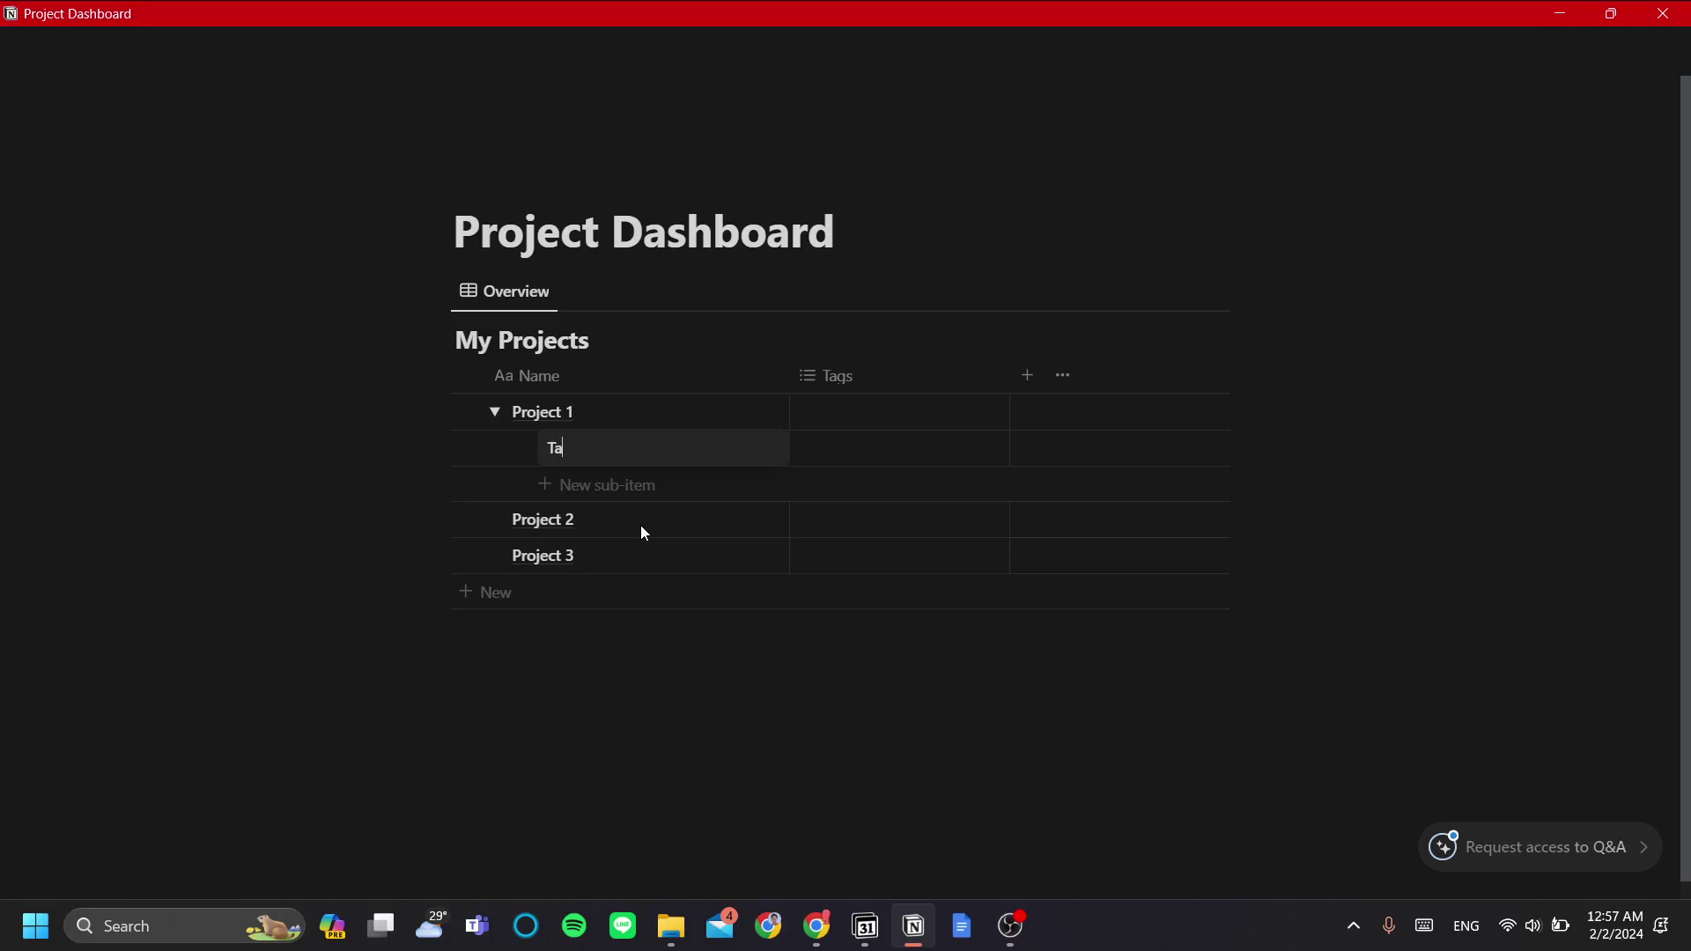
{"action": "left_click", "coordinate": [641, 527]}
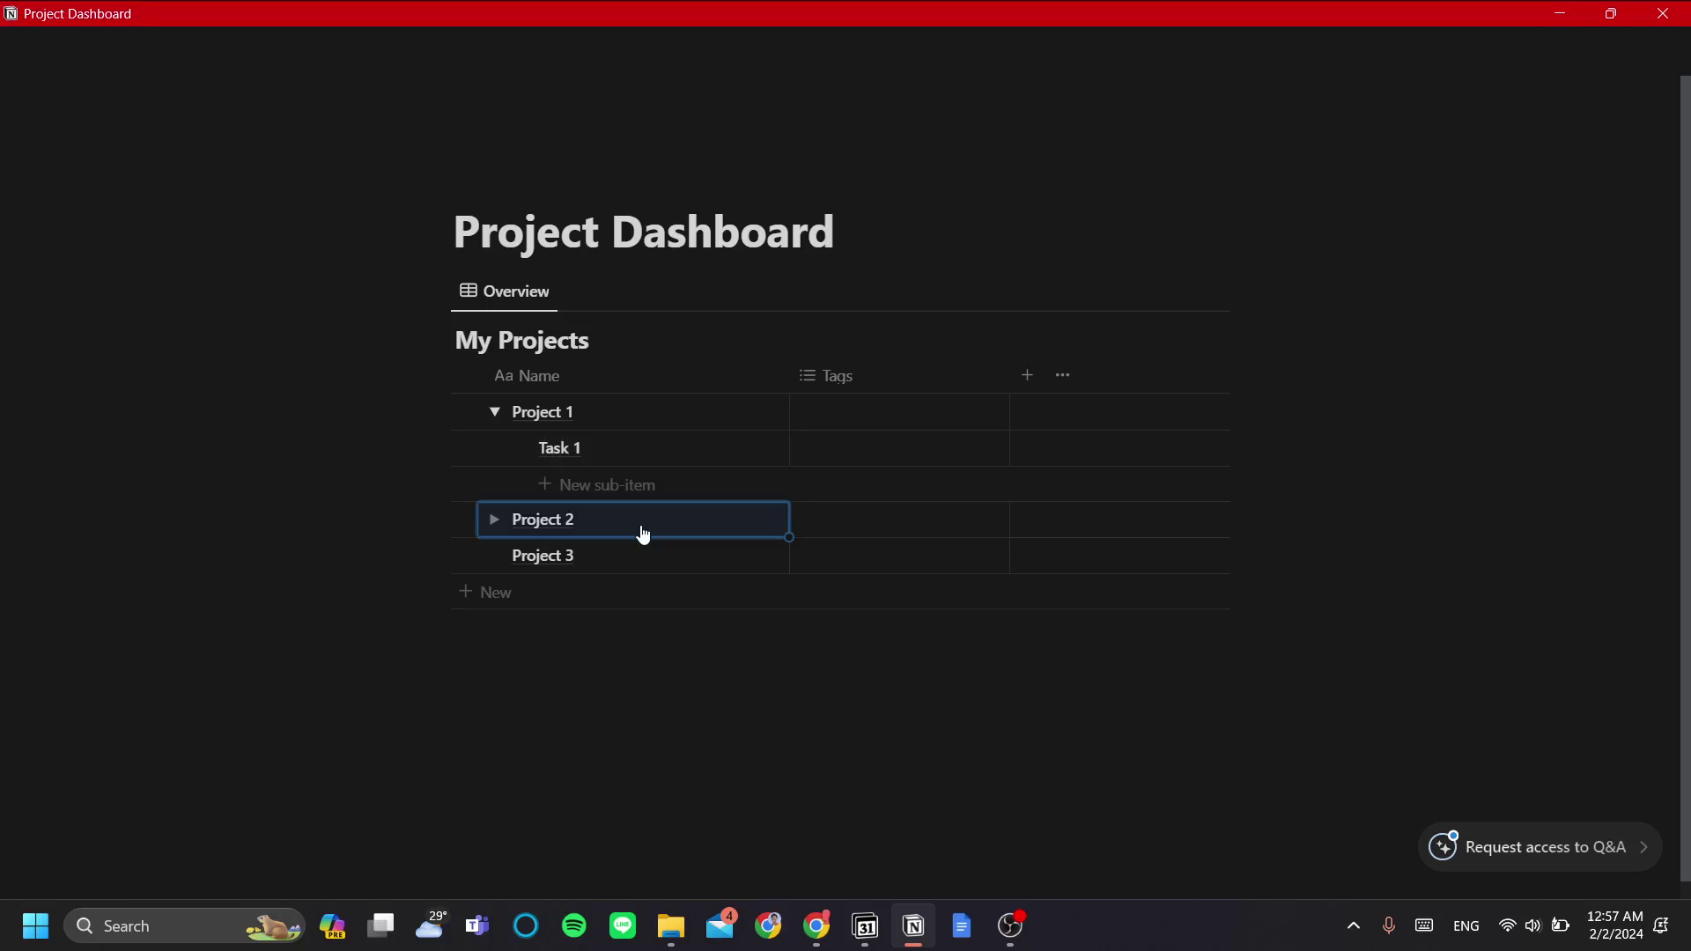
{"action": "left_click", "coordinate": [657, 481]}
{"action": "type", "text": "Task 2"}
{"action": "key", "text": "Return"}
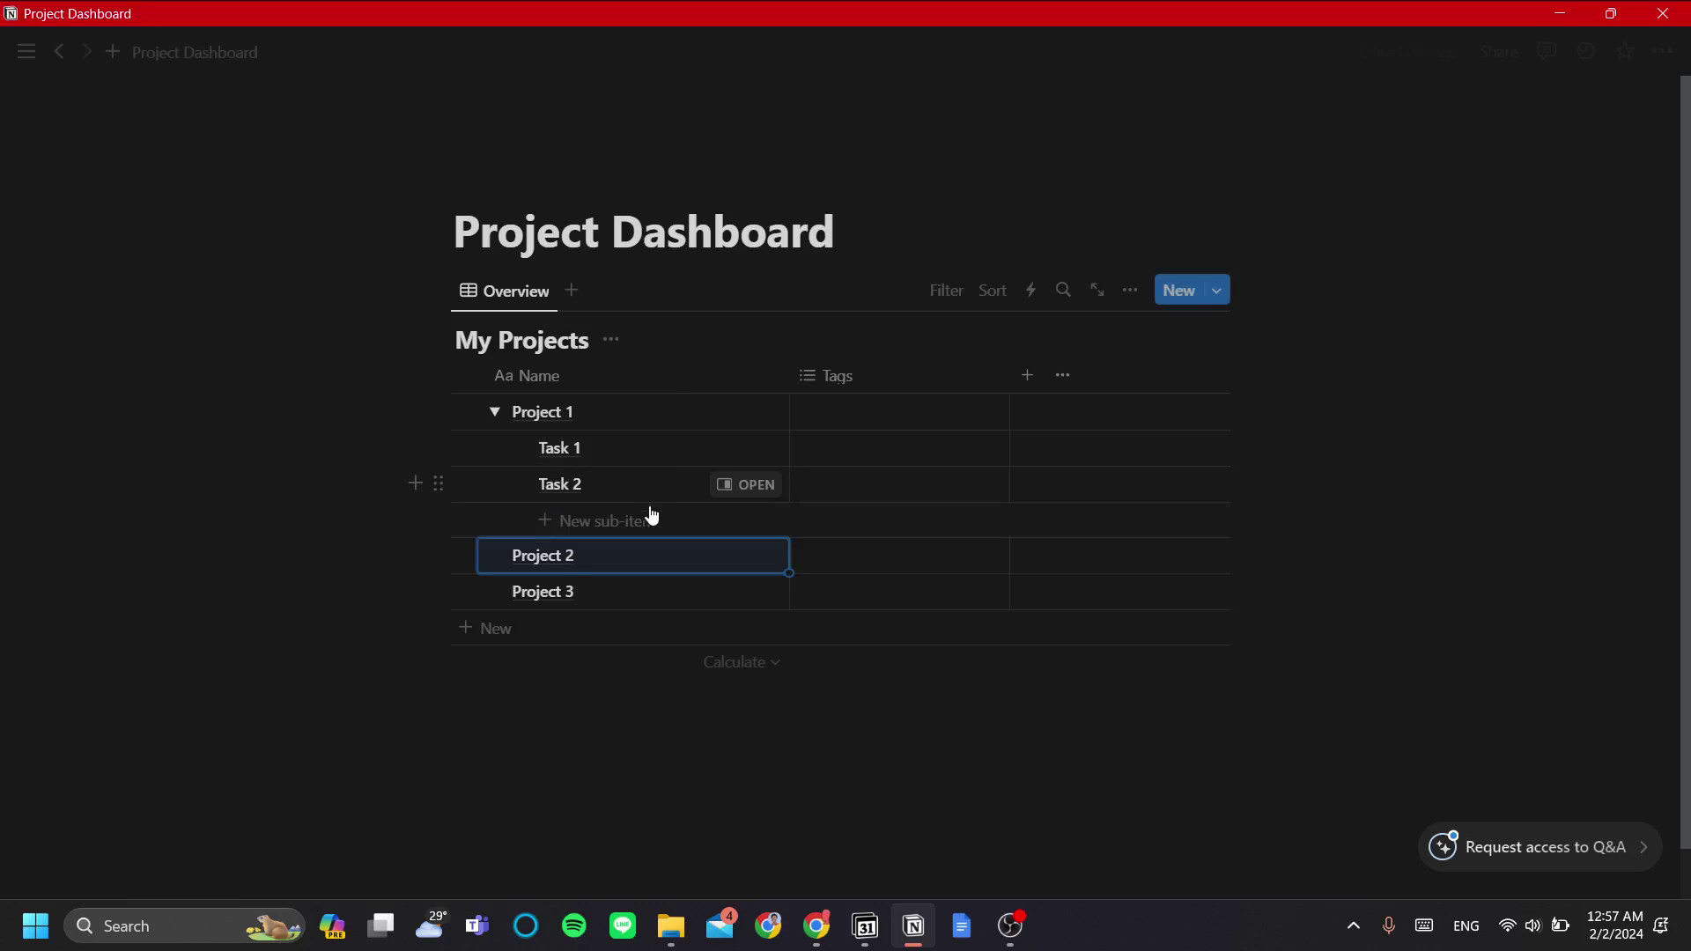
{"action": "left_click", "coordinate": [649, 520]}
{"action": "type", "text": "Meeting 1"}
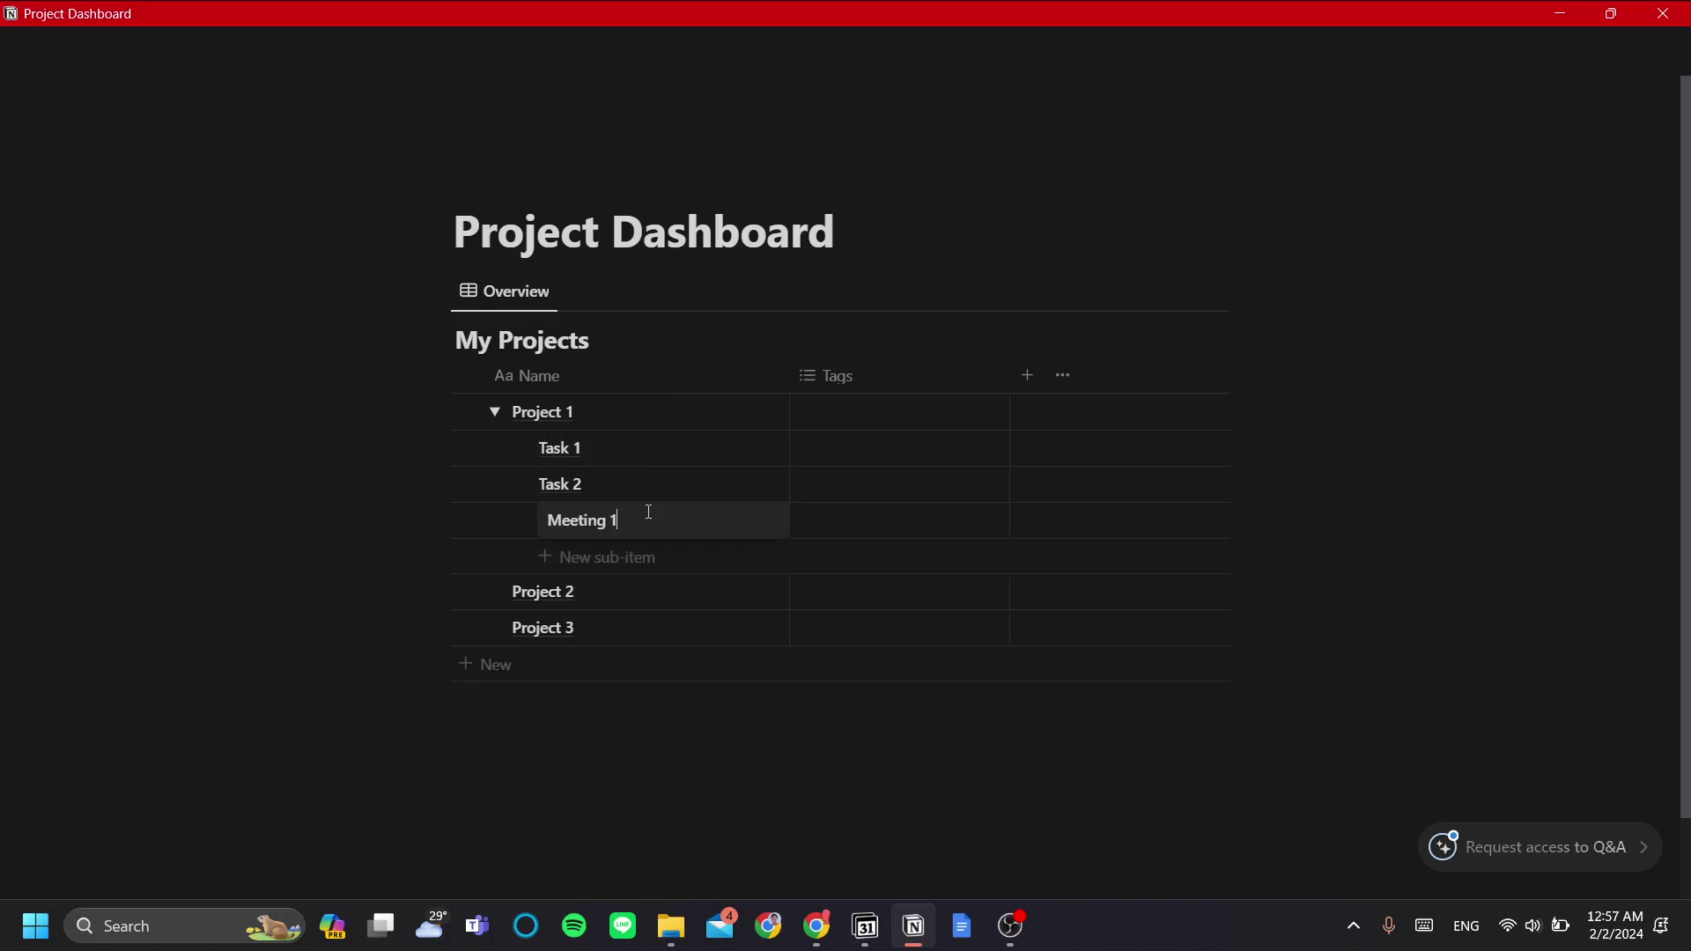
{"action": "key", "text": "Return"}
- Expand Project 2 and add two sub-items named "Task 1" and "Meeting 1"
{"action": "left_click", "coordinate": [493, 591]}
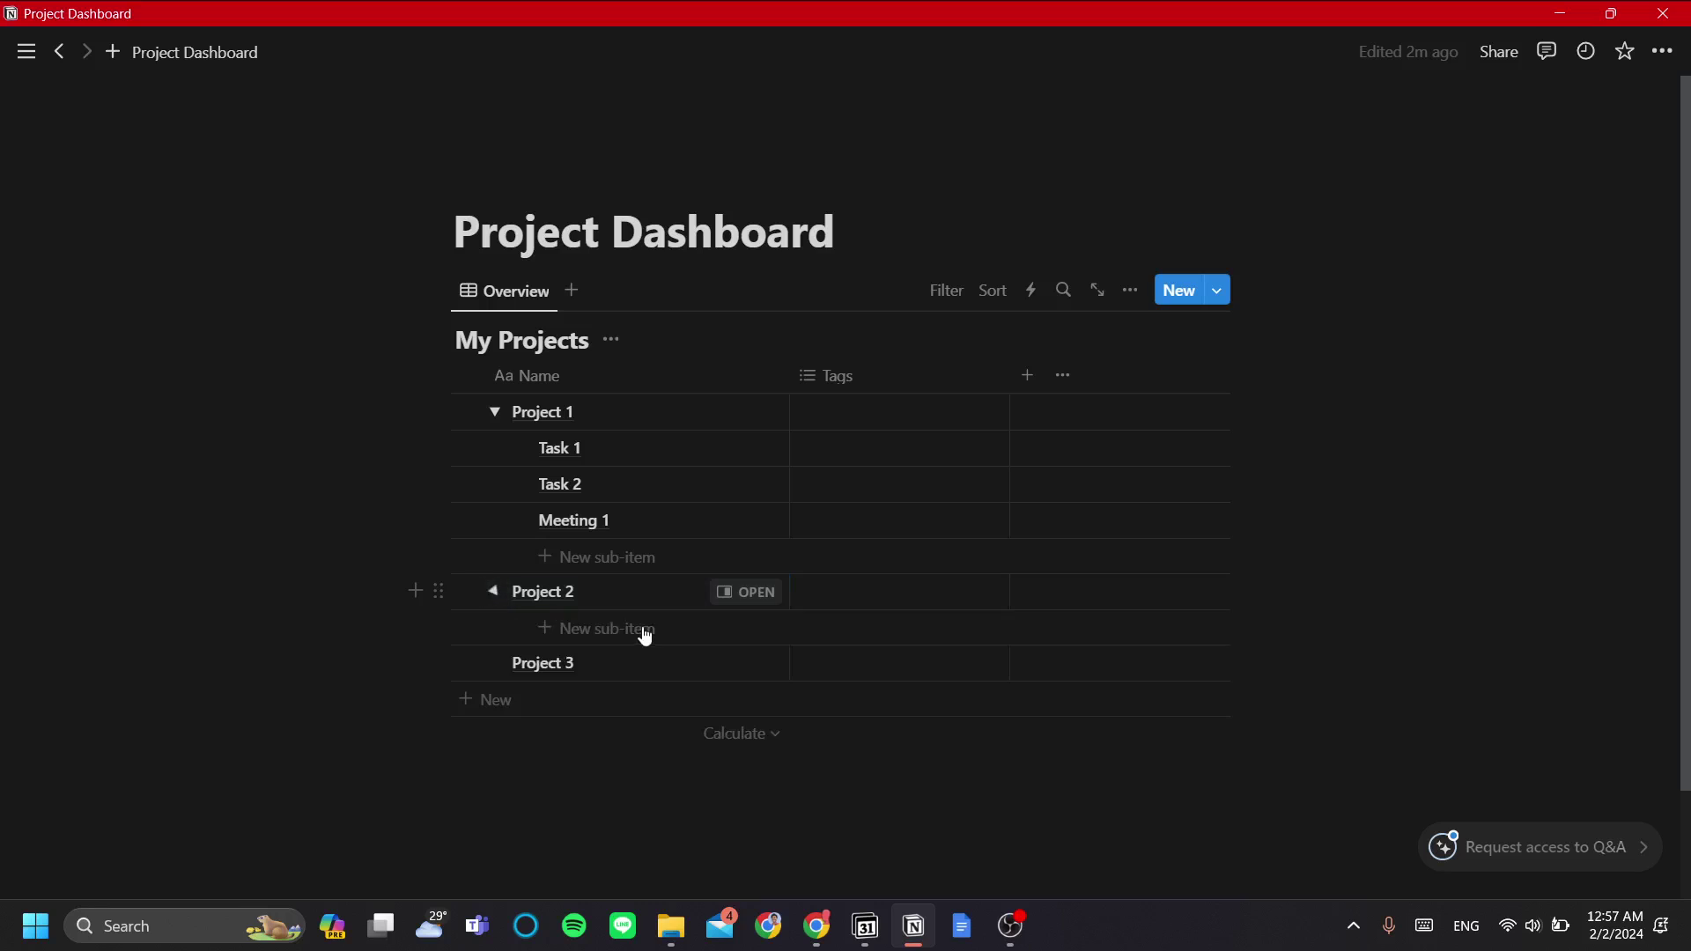
{"action": "left_click", "coordinate": [645, 630]}
{"action": "type", "text": "Task 1"}
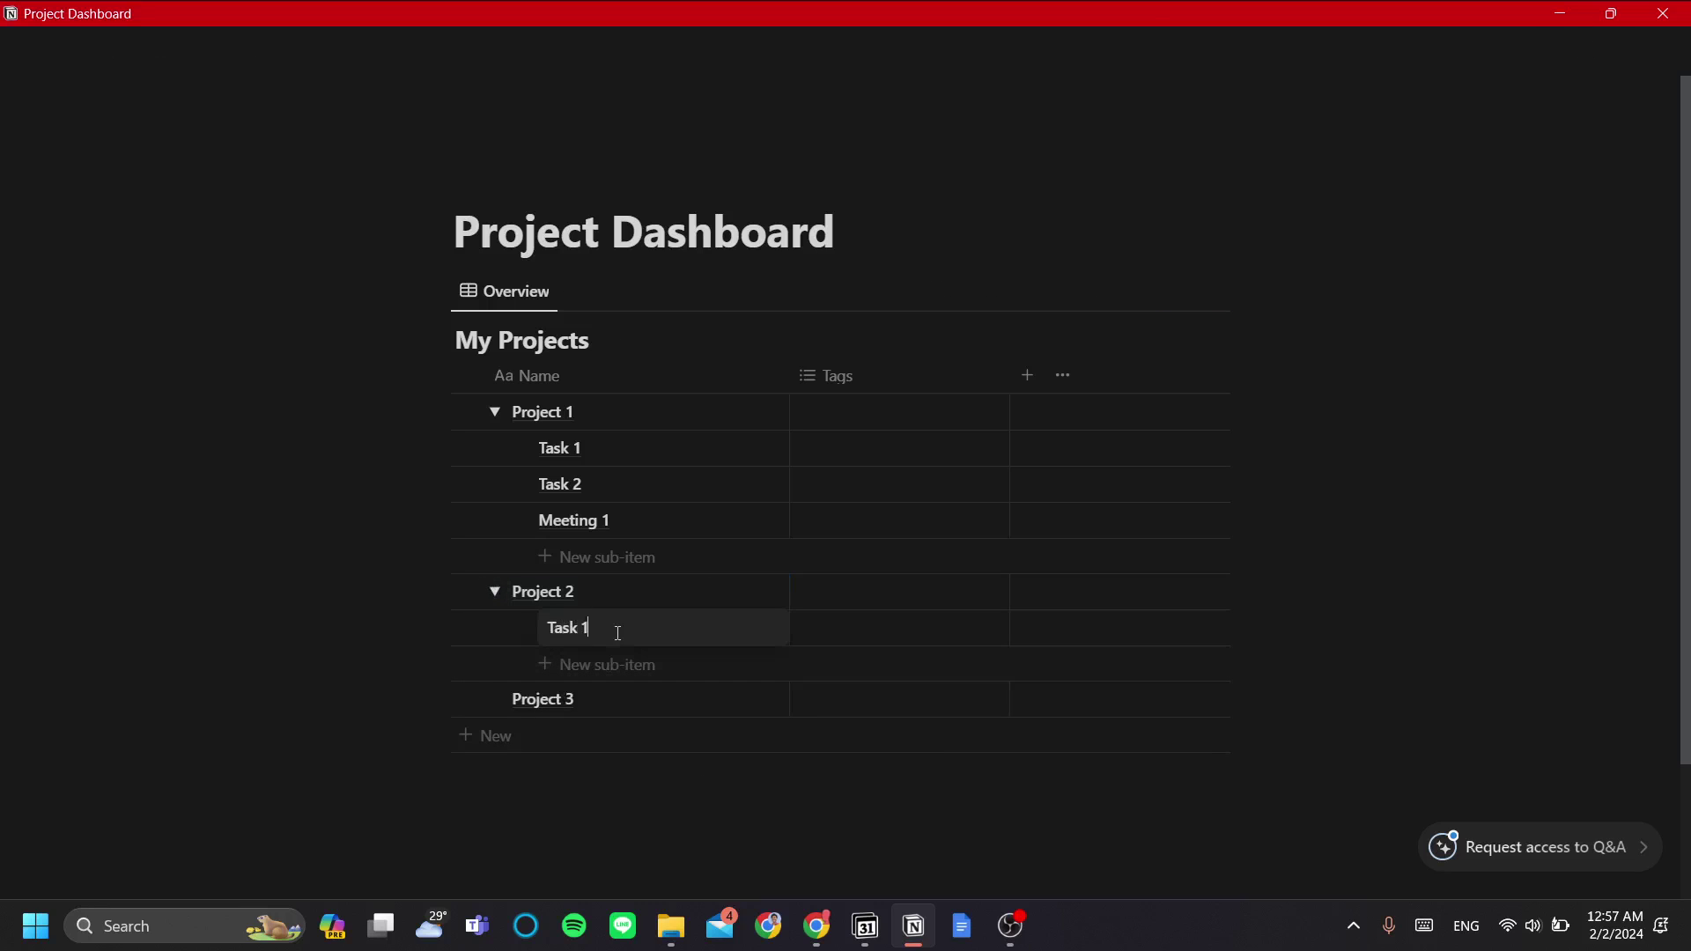
{"action": "key", "text": "Return"}
{"action": "left_click", "coordinate": [585, 664]}
{"action": "type", "text": "Me"}
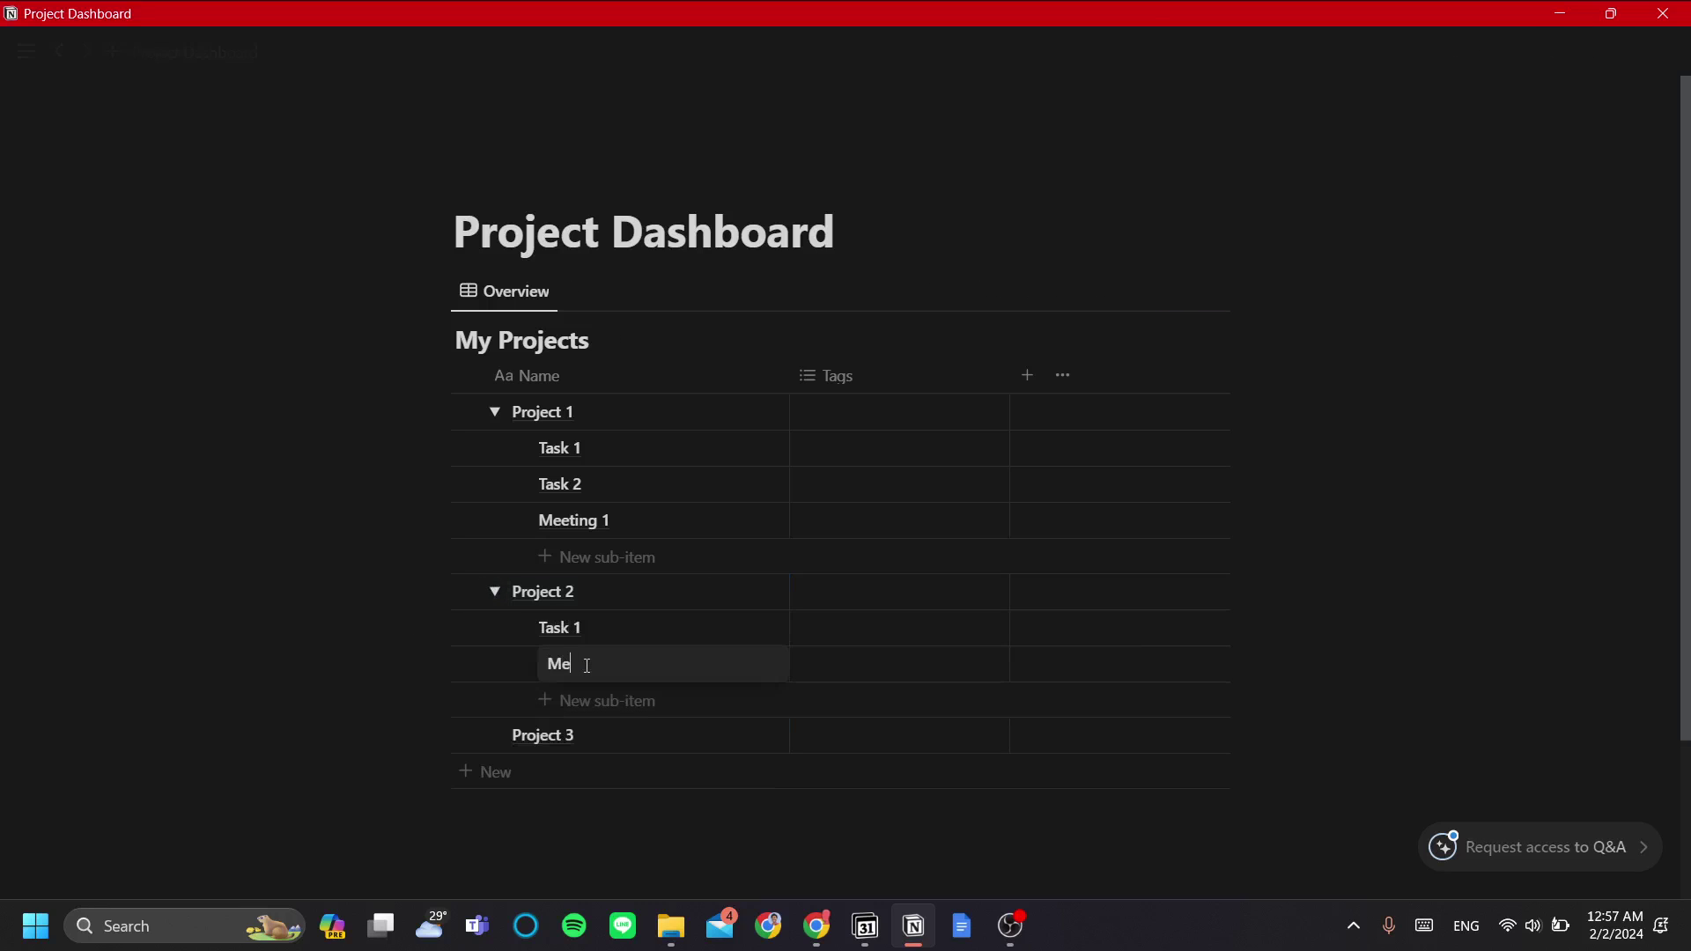
{"action": "type", "text": "eting 1"}
{"action": "key", "text": "Return"}
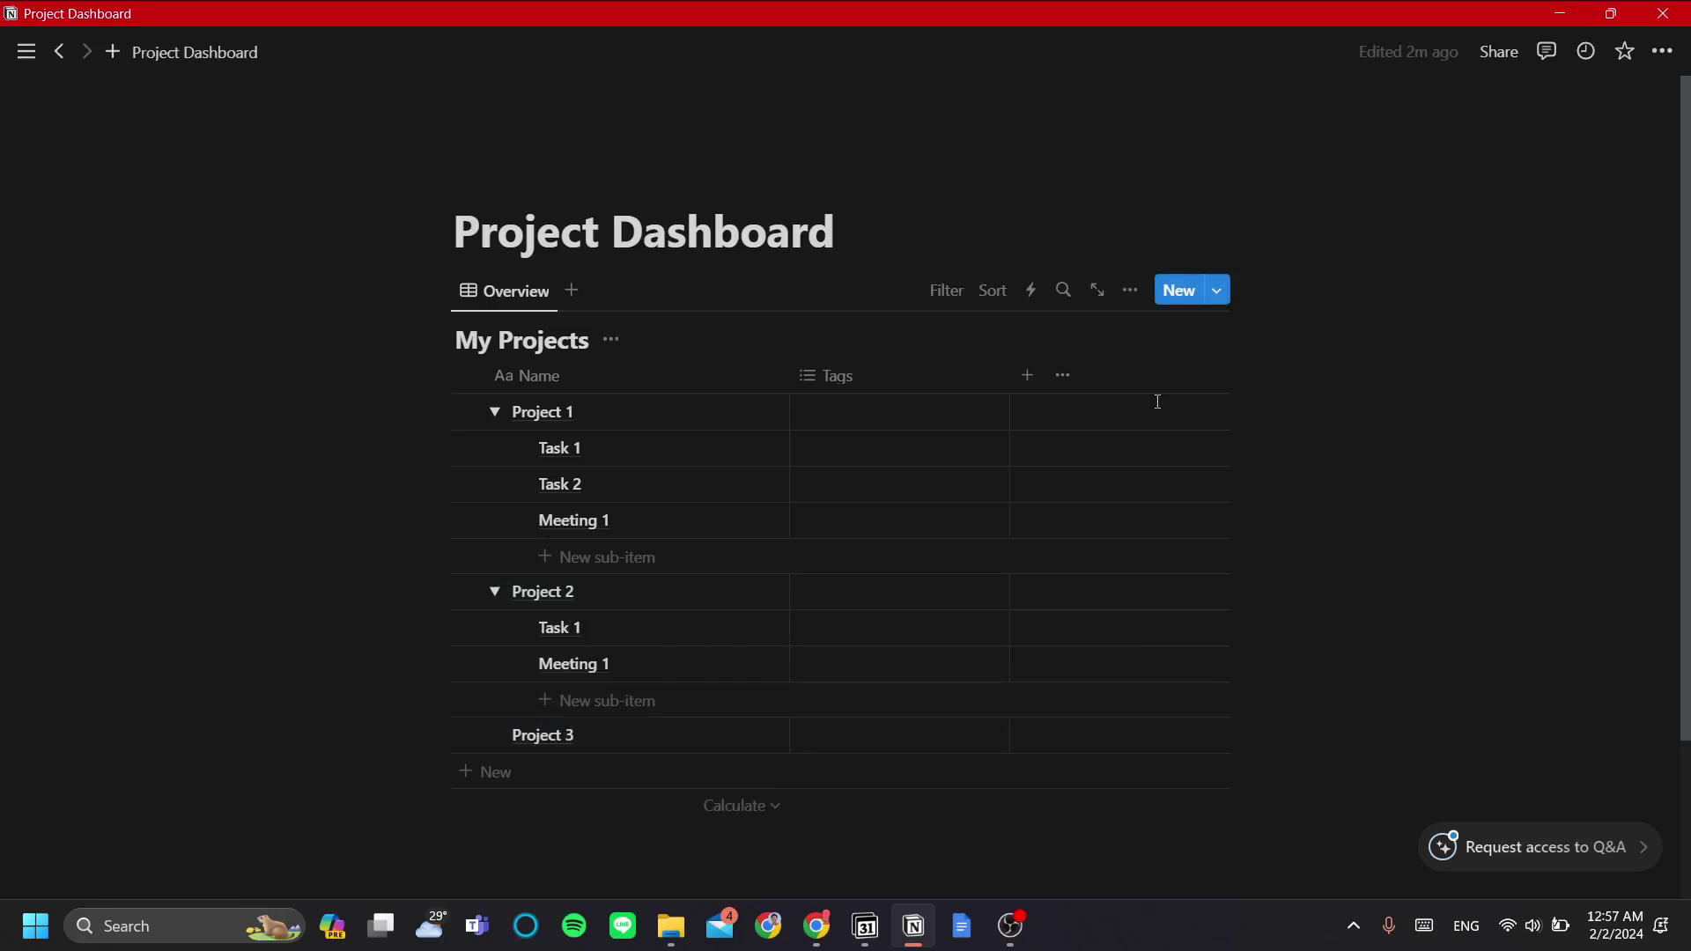
{"action": "scroll", "coordinate": [963, 502], "scroll_direction": "down", "scroll_amount": 2}
{"action": "left_click", "coordinate": [724, 707]}
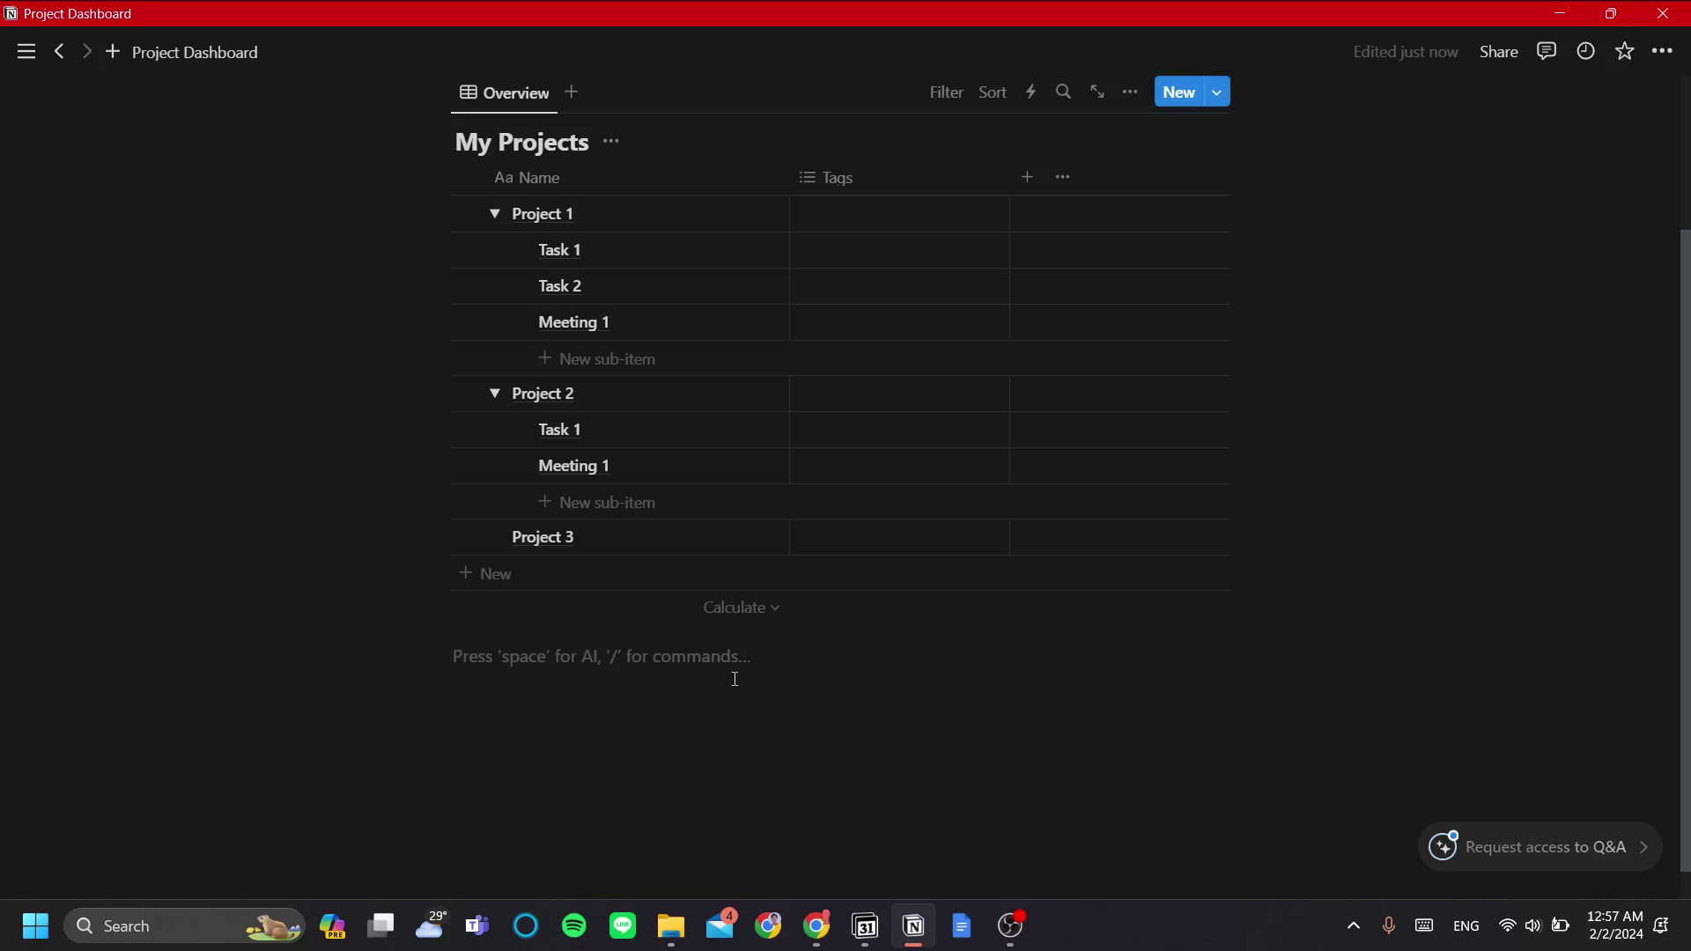
{"action": "scroll", "coordinate": [734, 679], "scroll_direction": "up", "scroll_amount": 1}
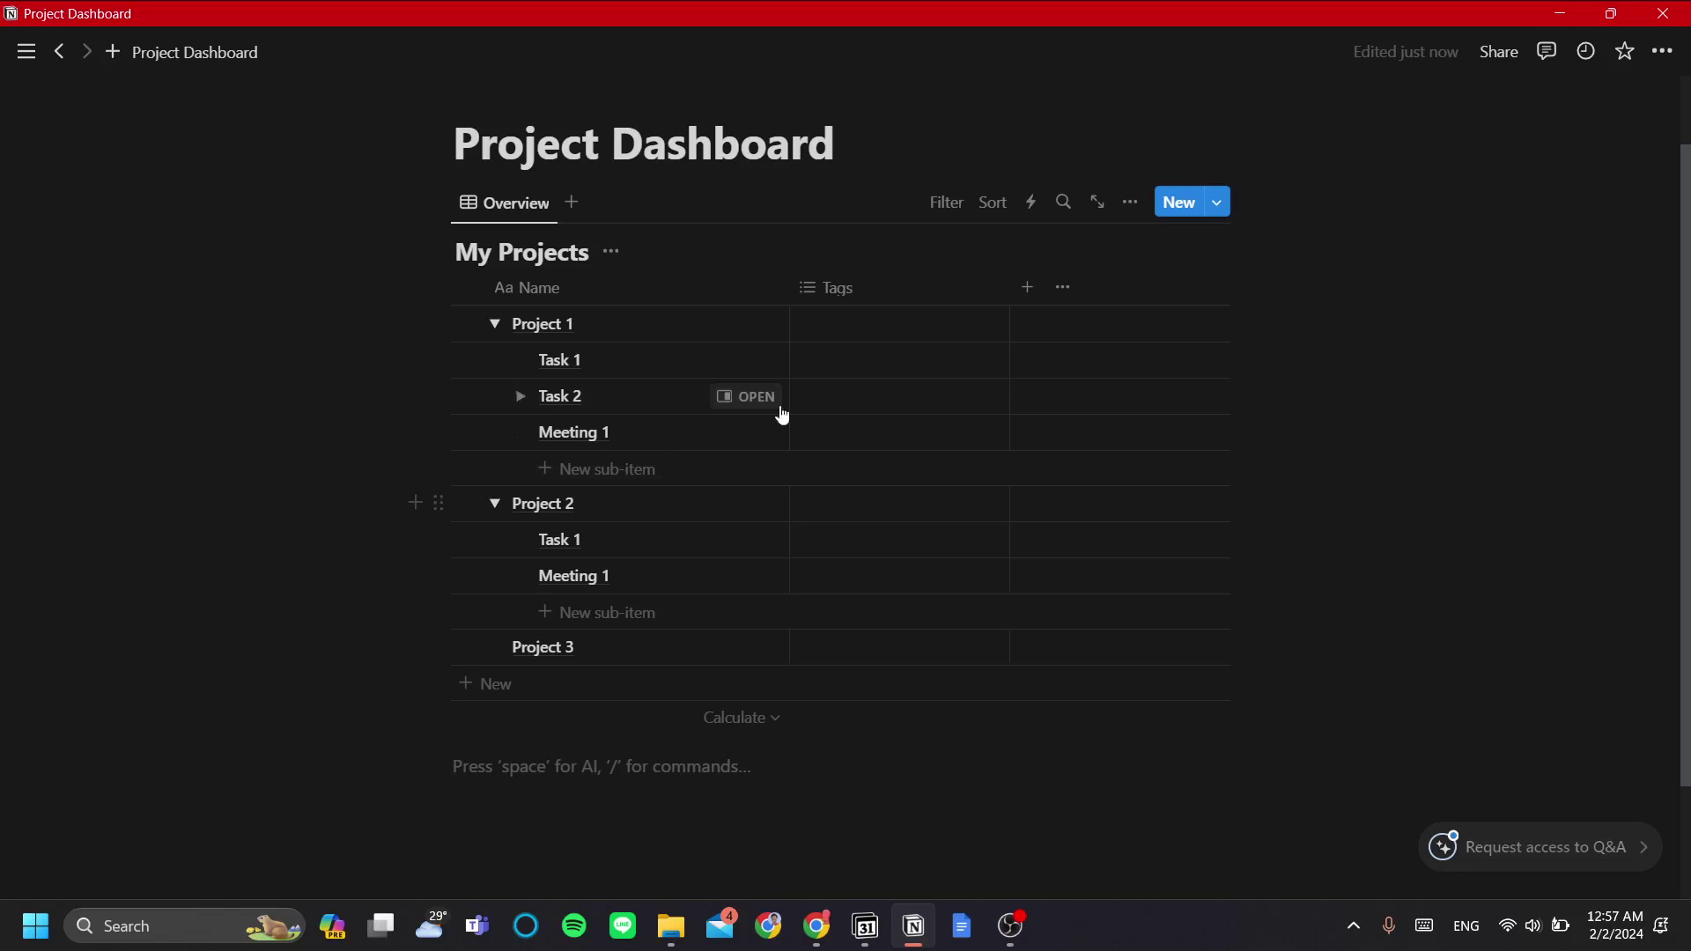
- Create the tag options "Task" and "Meetings" from the Tags cell of Task 1 under Project 1
{"action": "left_click", "coordinate": [864, 372]}
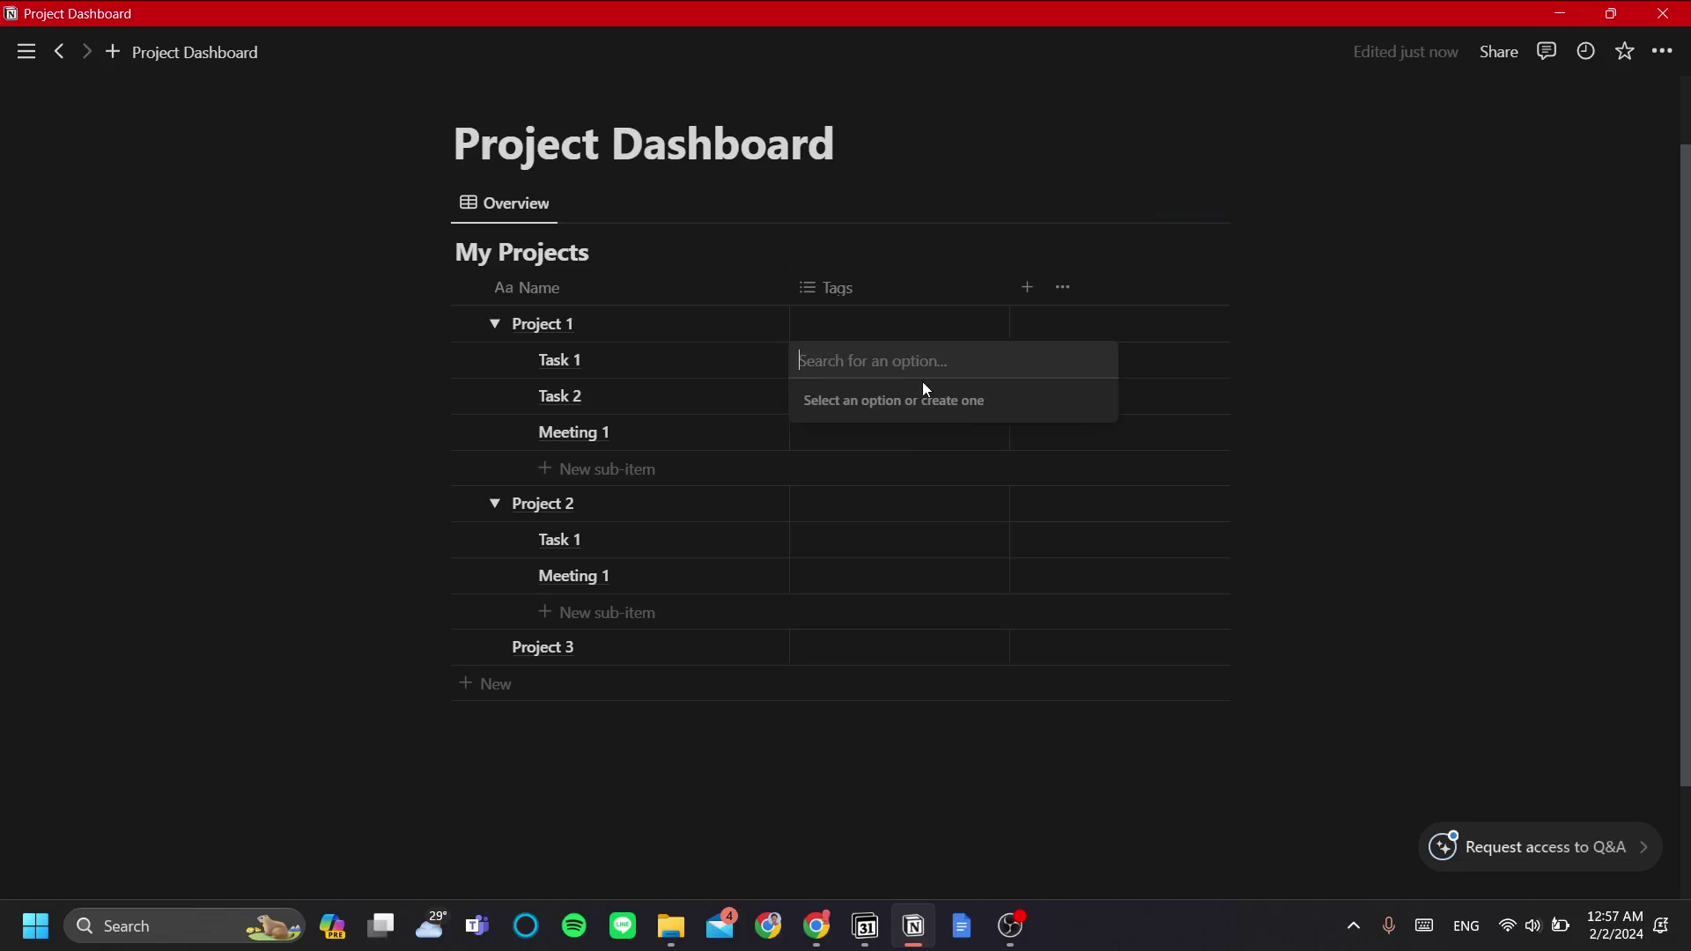
{"action": "type", "text": "Task"}
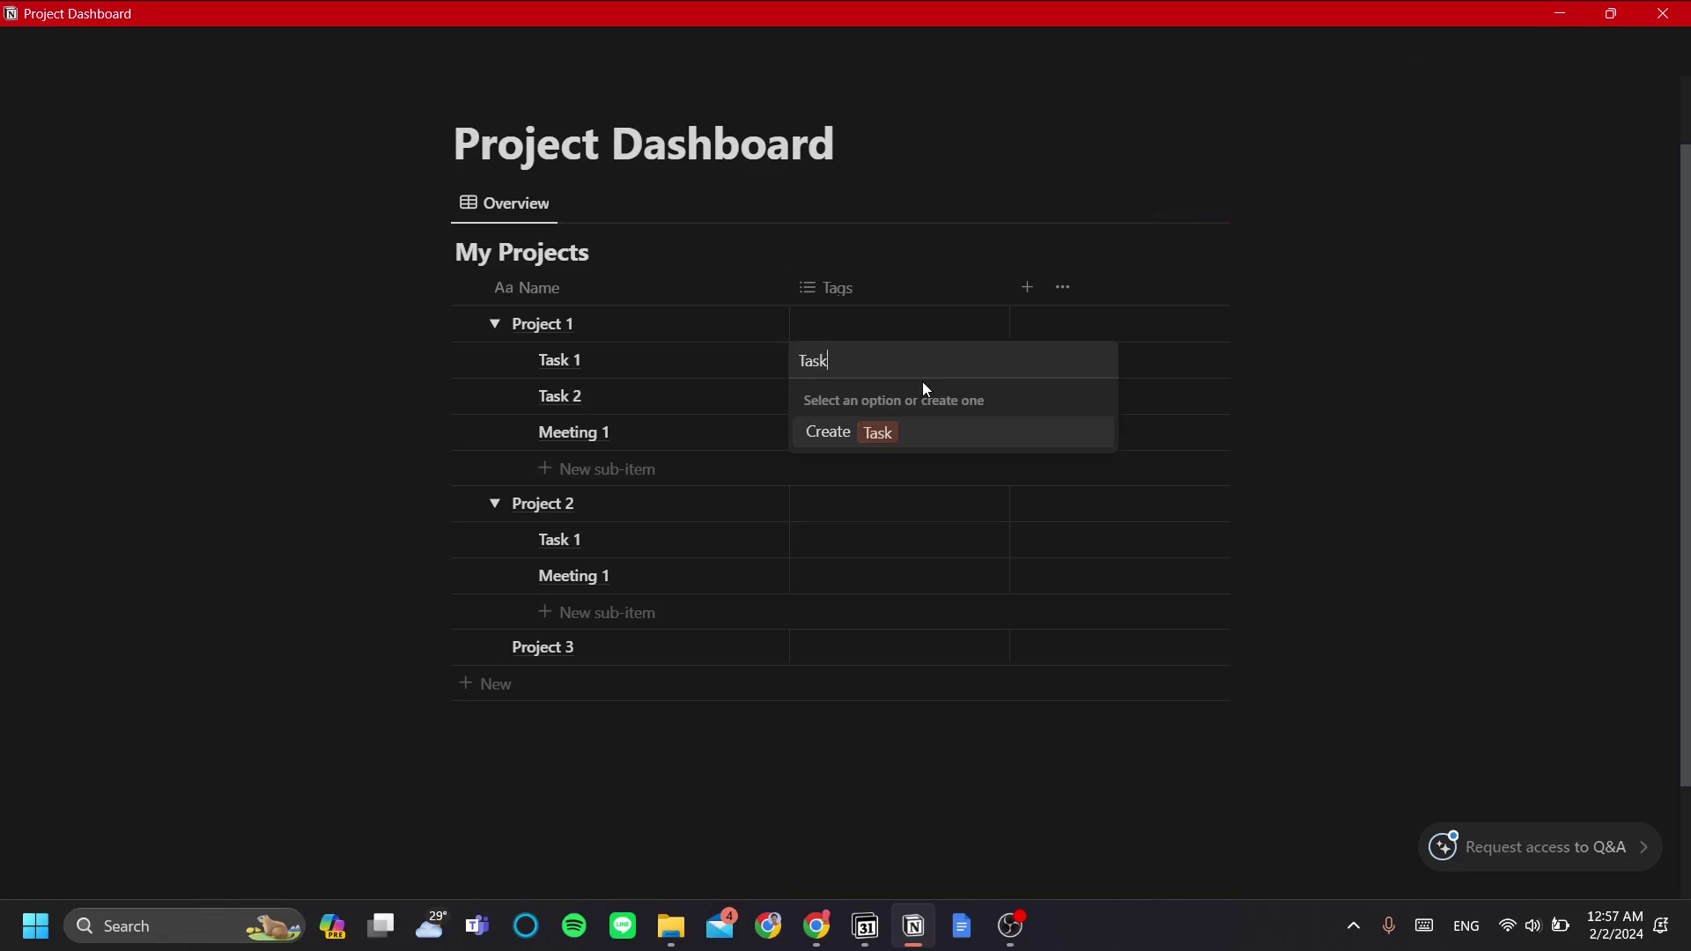
{"action": "key", "text": "Return"}
{"action": "type", "text": "Meeti"}
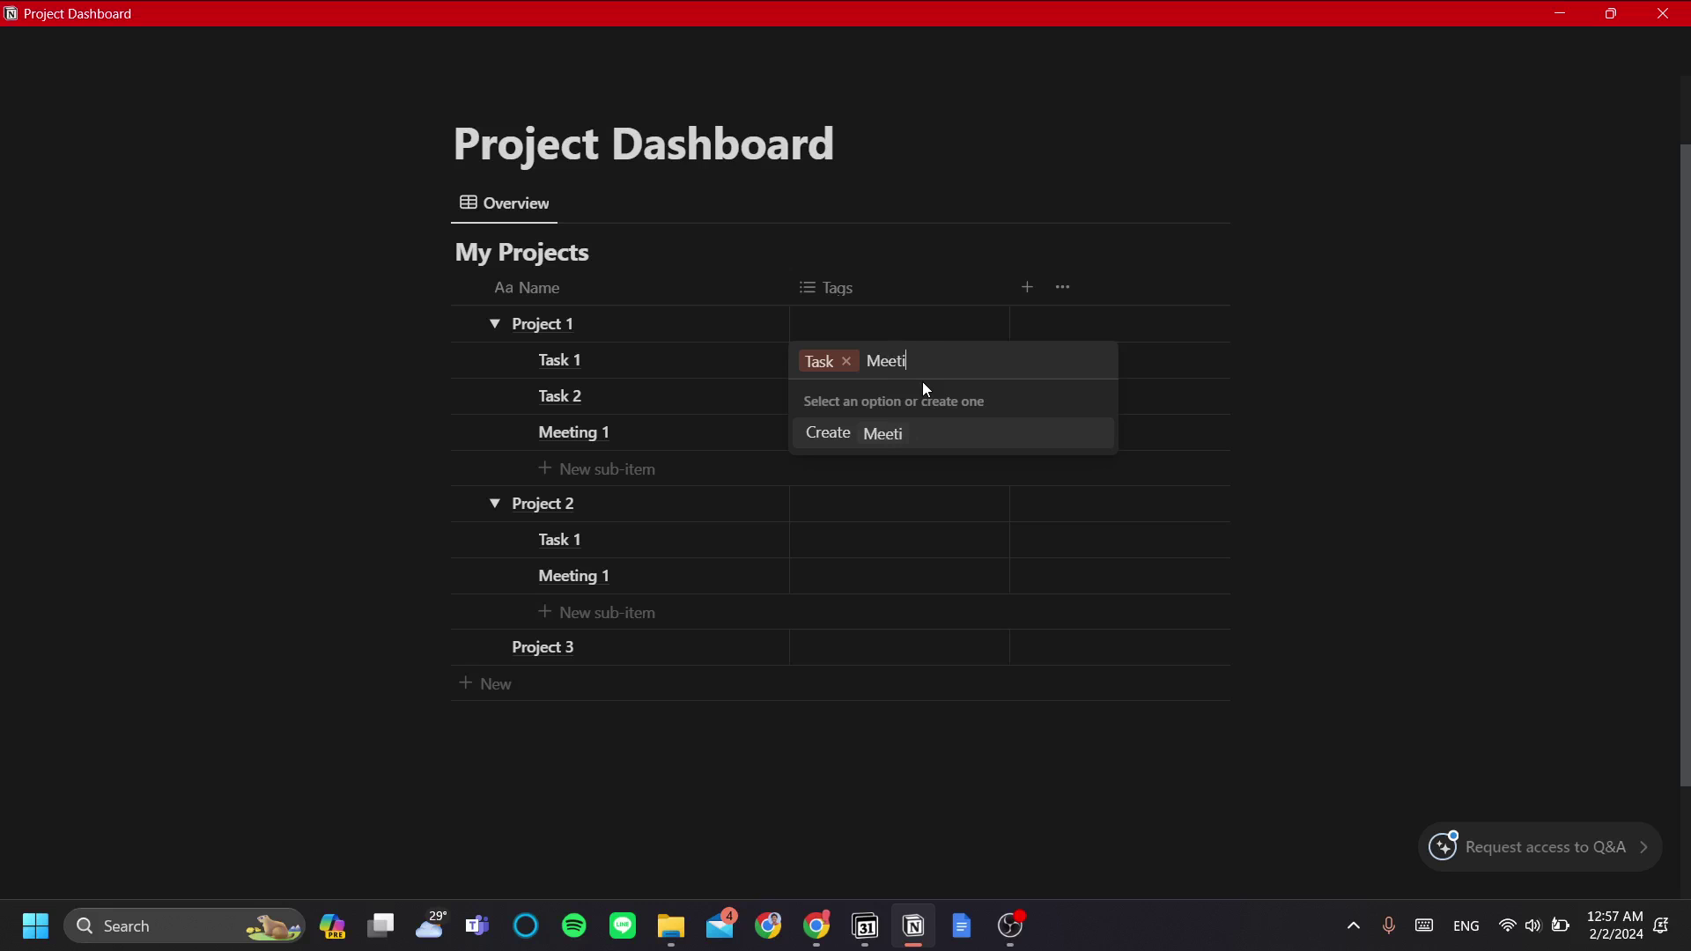
{"action": "type", "text": "ngs"}
{"action": "key", "text": "Return"}
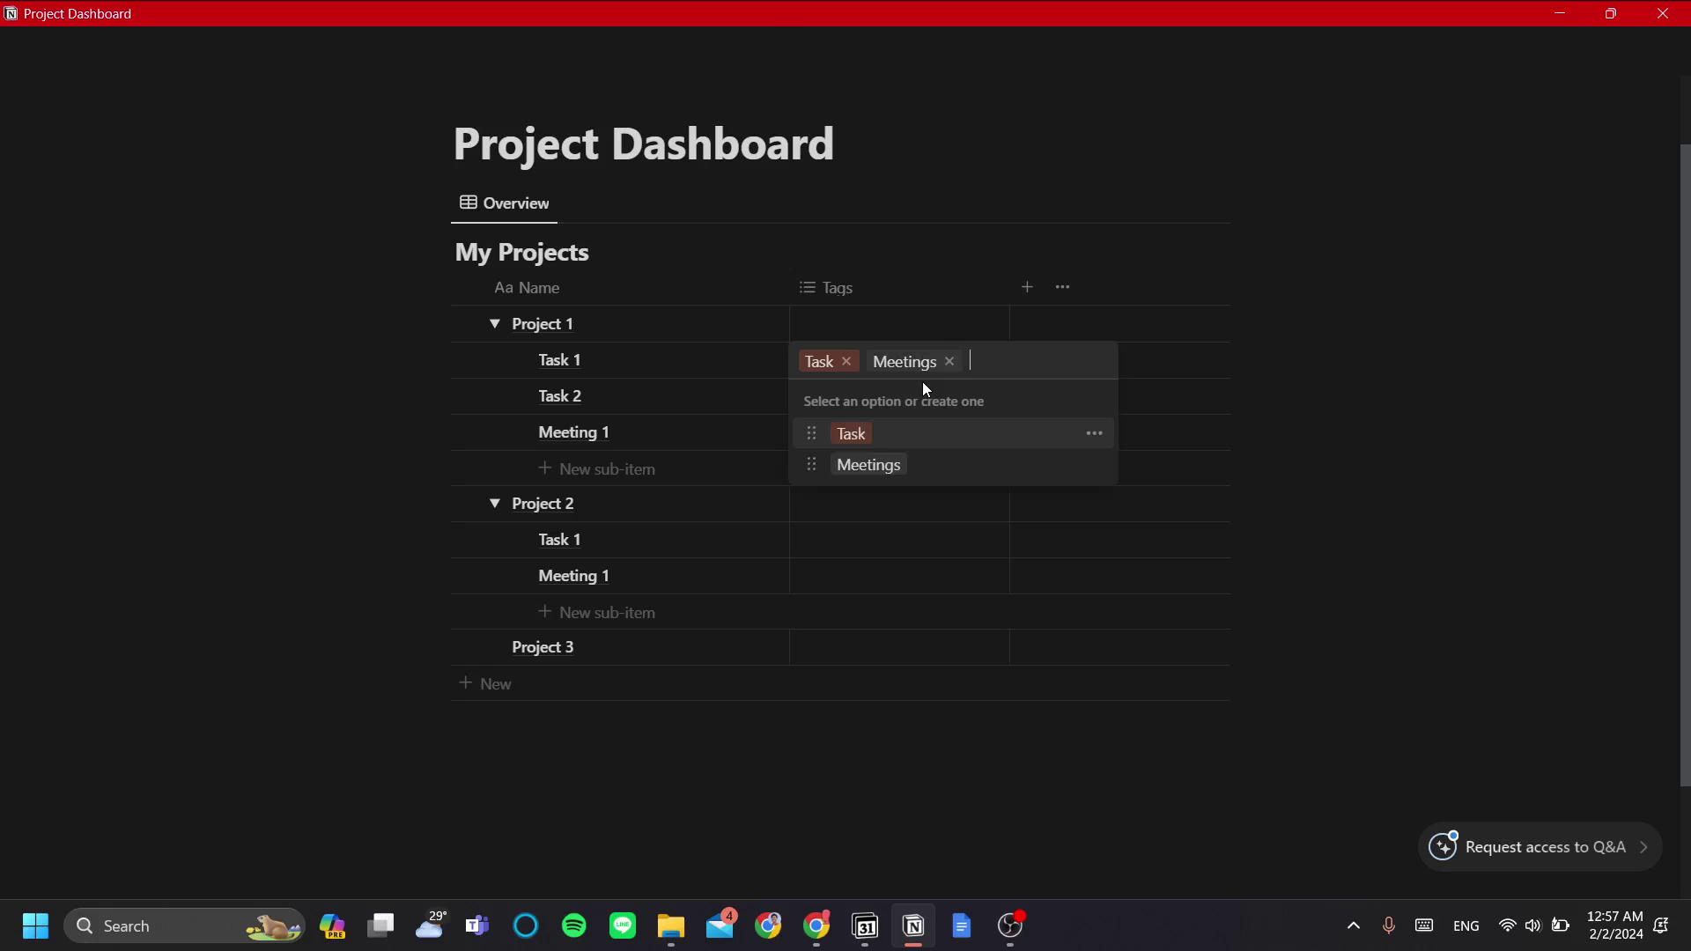
{"action": "key", "text": "Escape"}
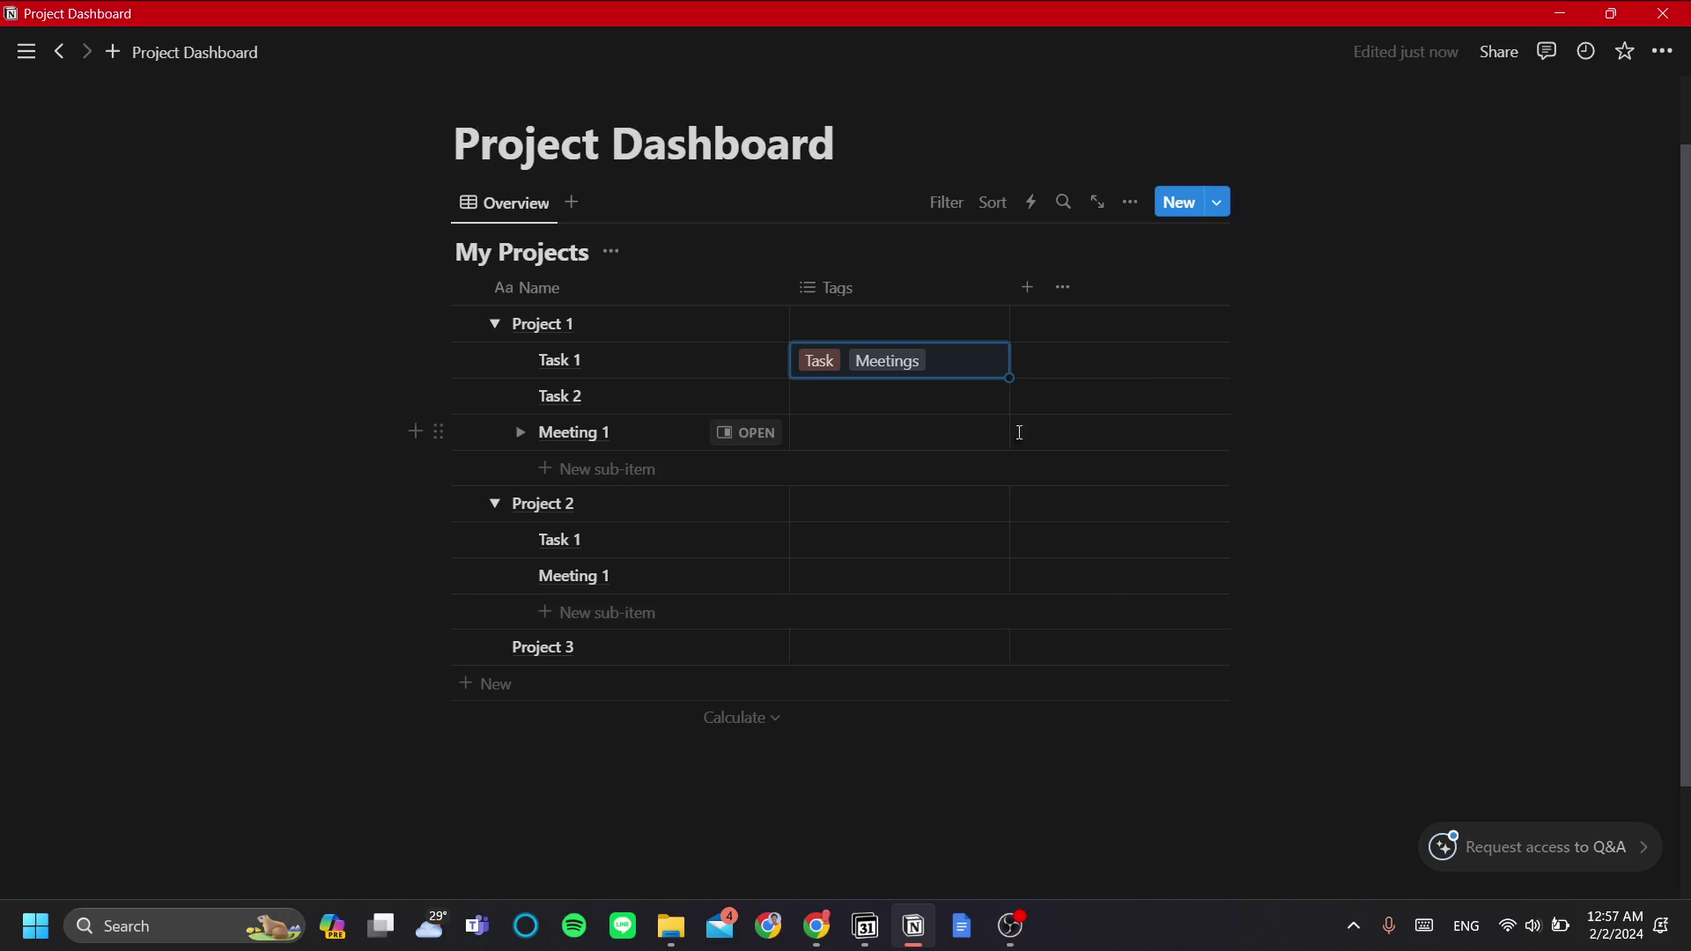
- Remove the Meetings tag from Task 1 under Project 1, leaving only the Task tag
{"action": "left_click", "coordinate": [909, 362]}
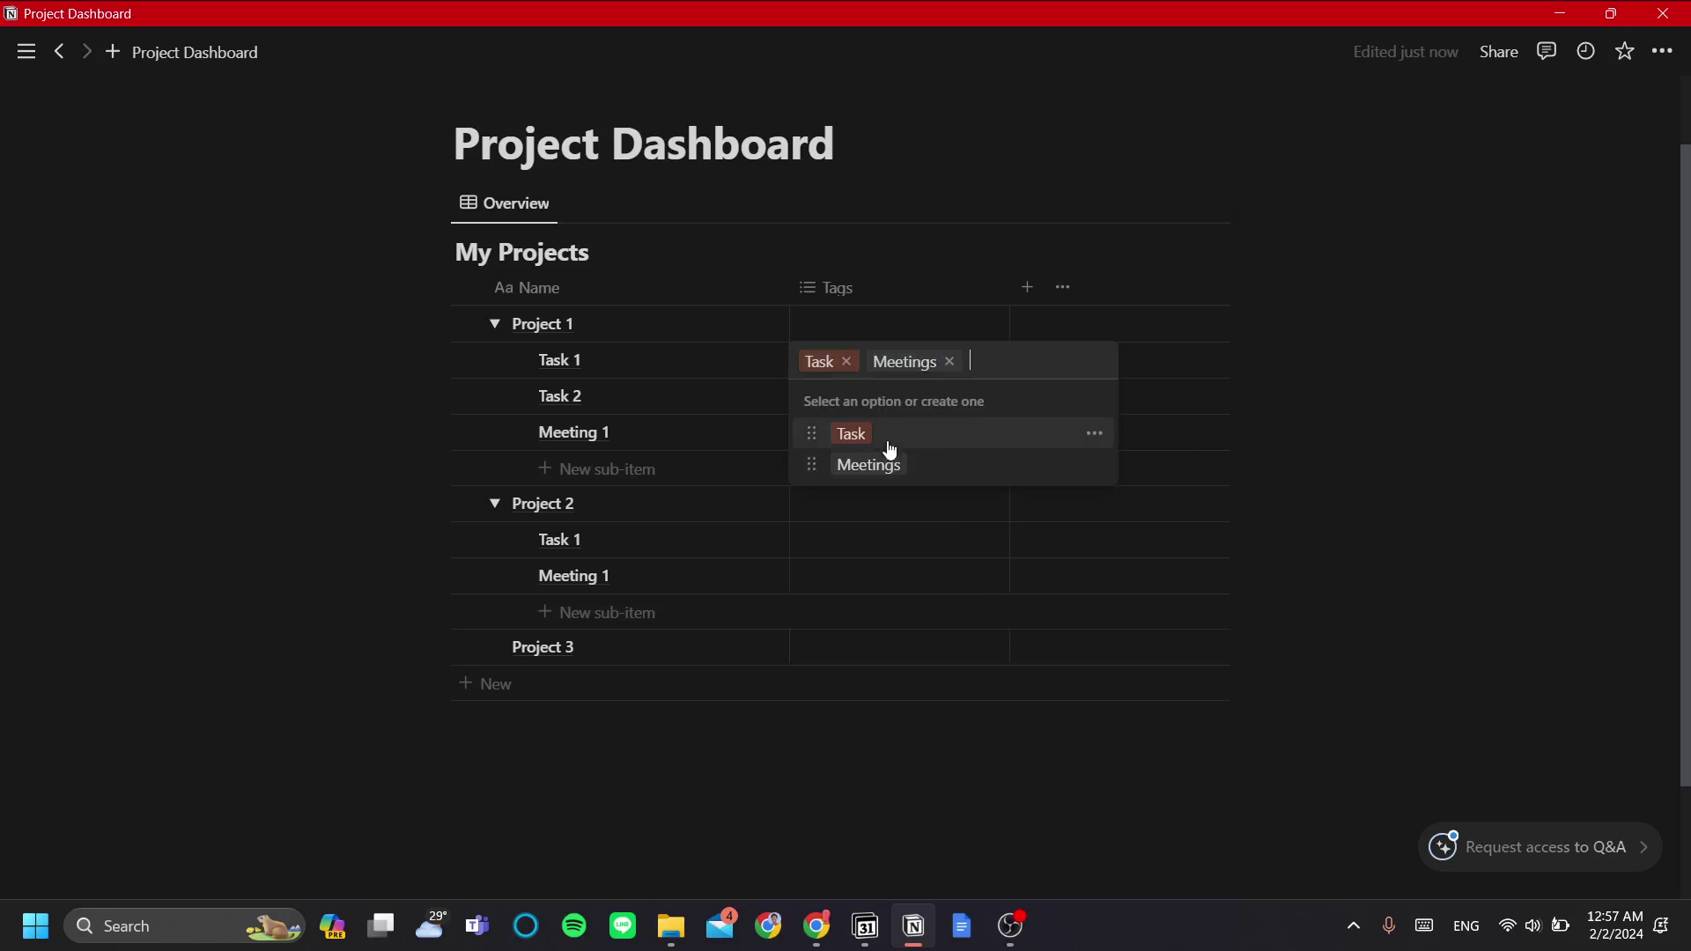
{"action": "left_click", "coordinate": [949, 361]}
{"action": "key", "text": "Escape"}
- Under Project 1, tag Task 2 as Task and Meeting 1 as Meetings
{"action": "left_click", "coordinate": [916, 398]}
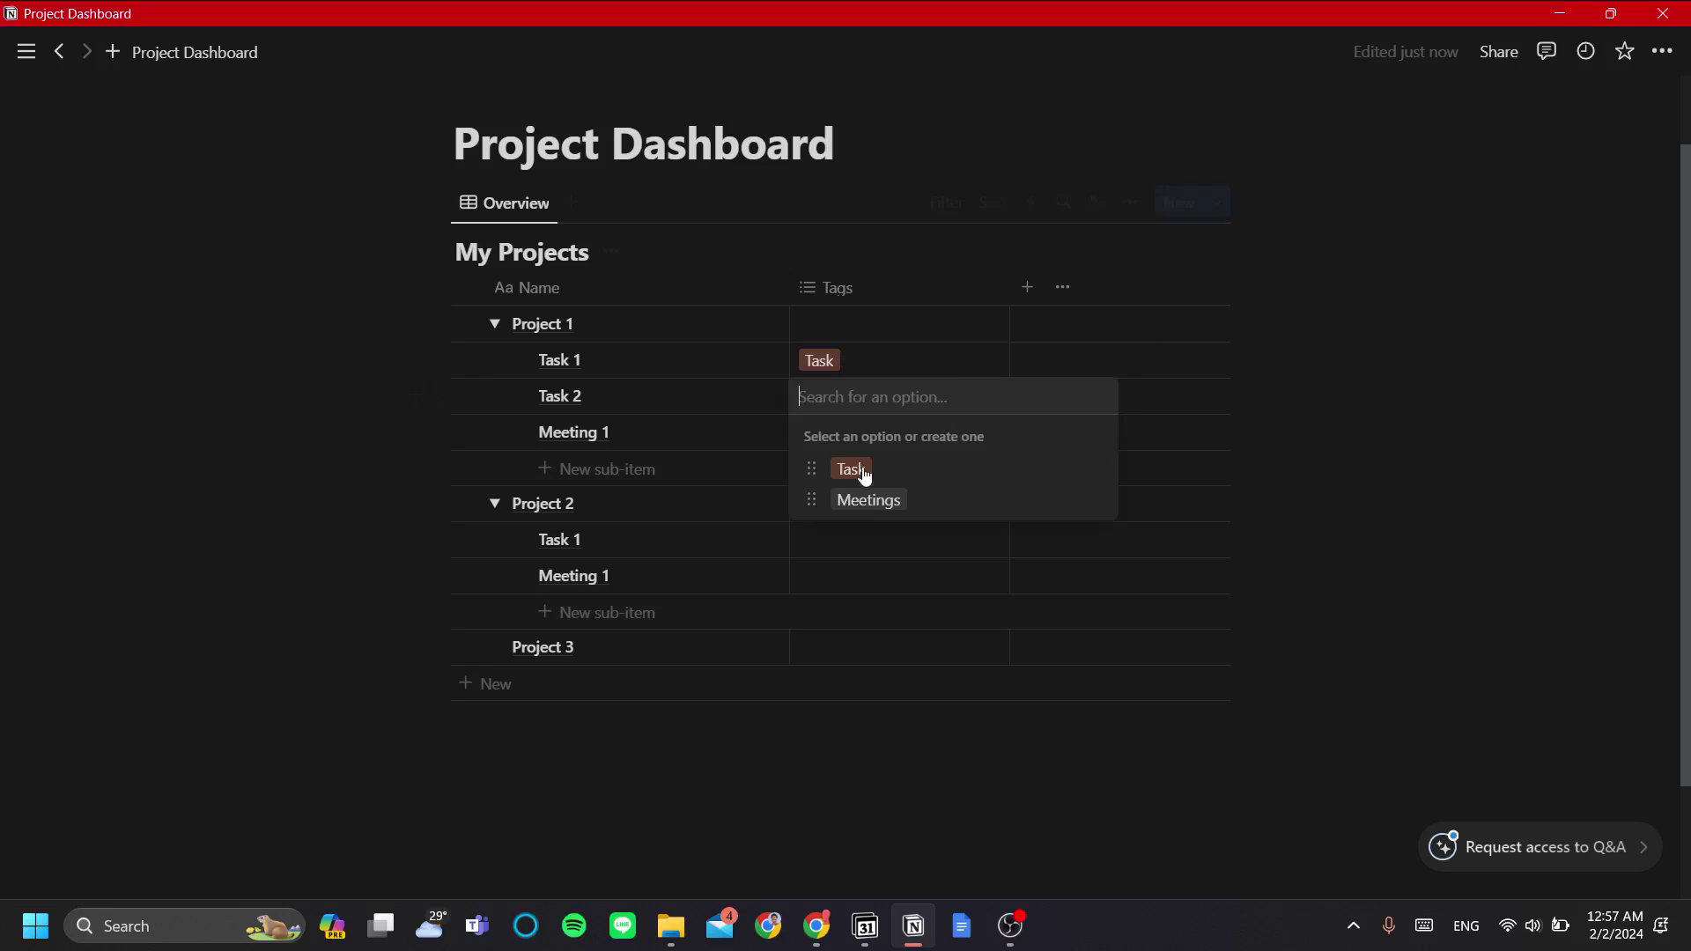
{"action": "left_click", "coordinate": [864, 471]}
{"action": "key", "text": "Escape"}
{"action": "left_click", "coordinate": [843, 435]}
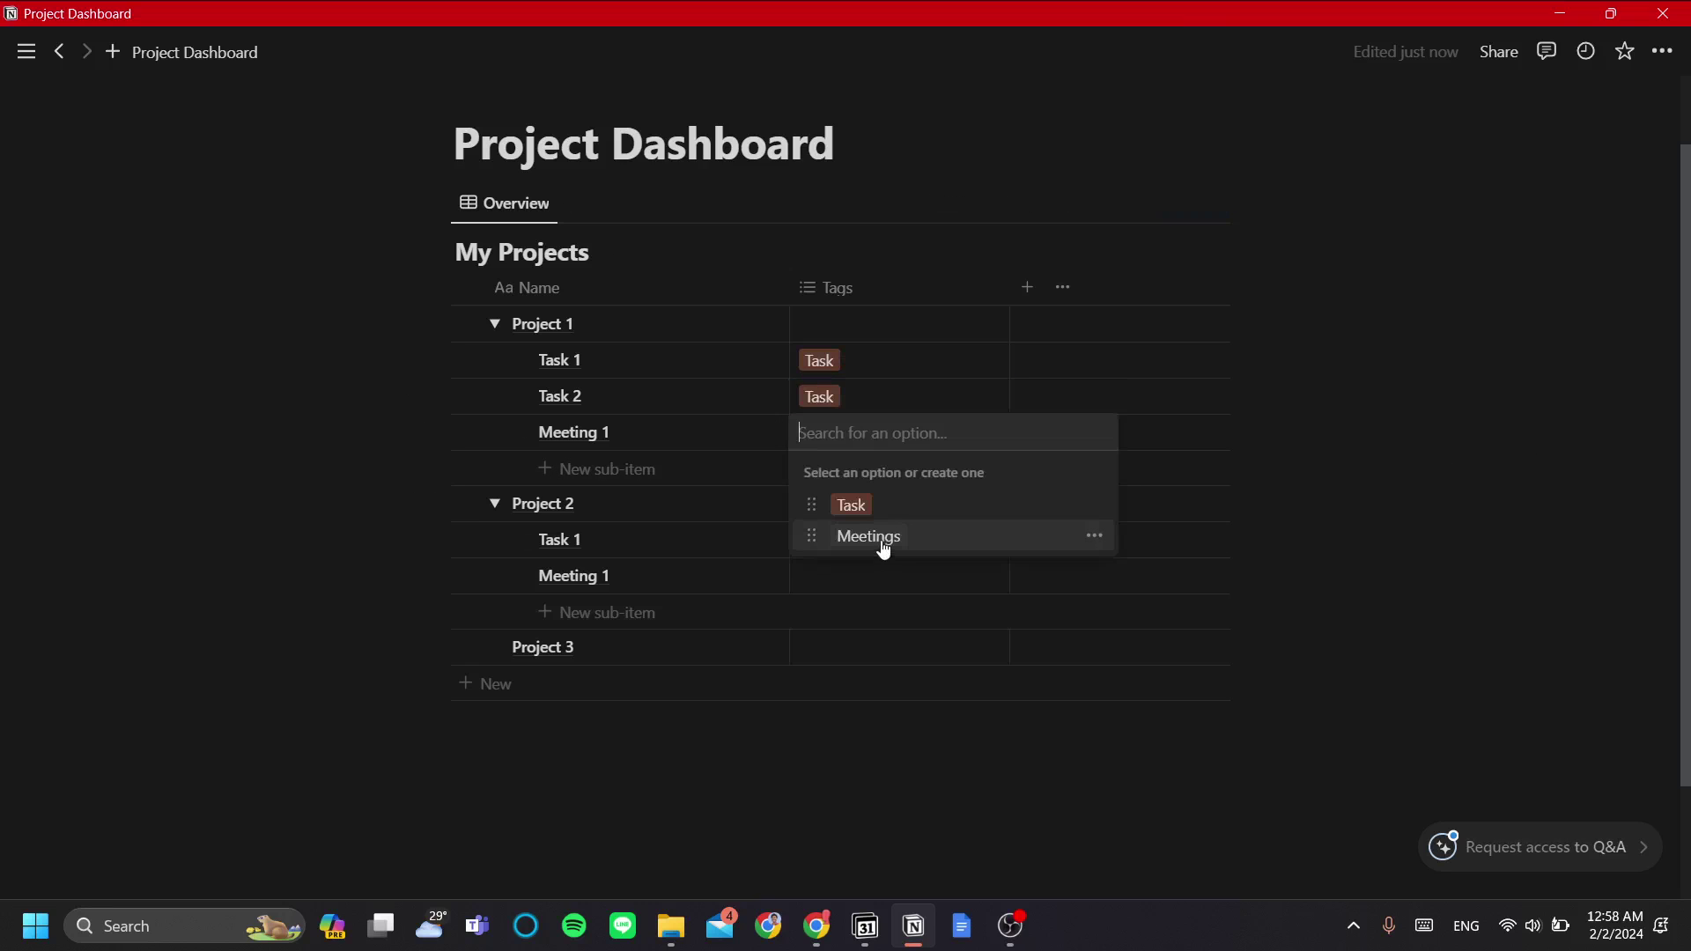
{"action": "left_click", "coordinate": [883, 544]}
{"action": "key", "text": "Escape"}
- Under Project 2, tag Task 1 as Task and Meeting 1 as Meetings
{"action": "left_click", "coordinate": [886, 544]}
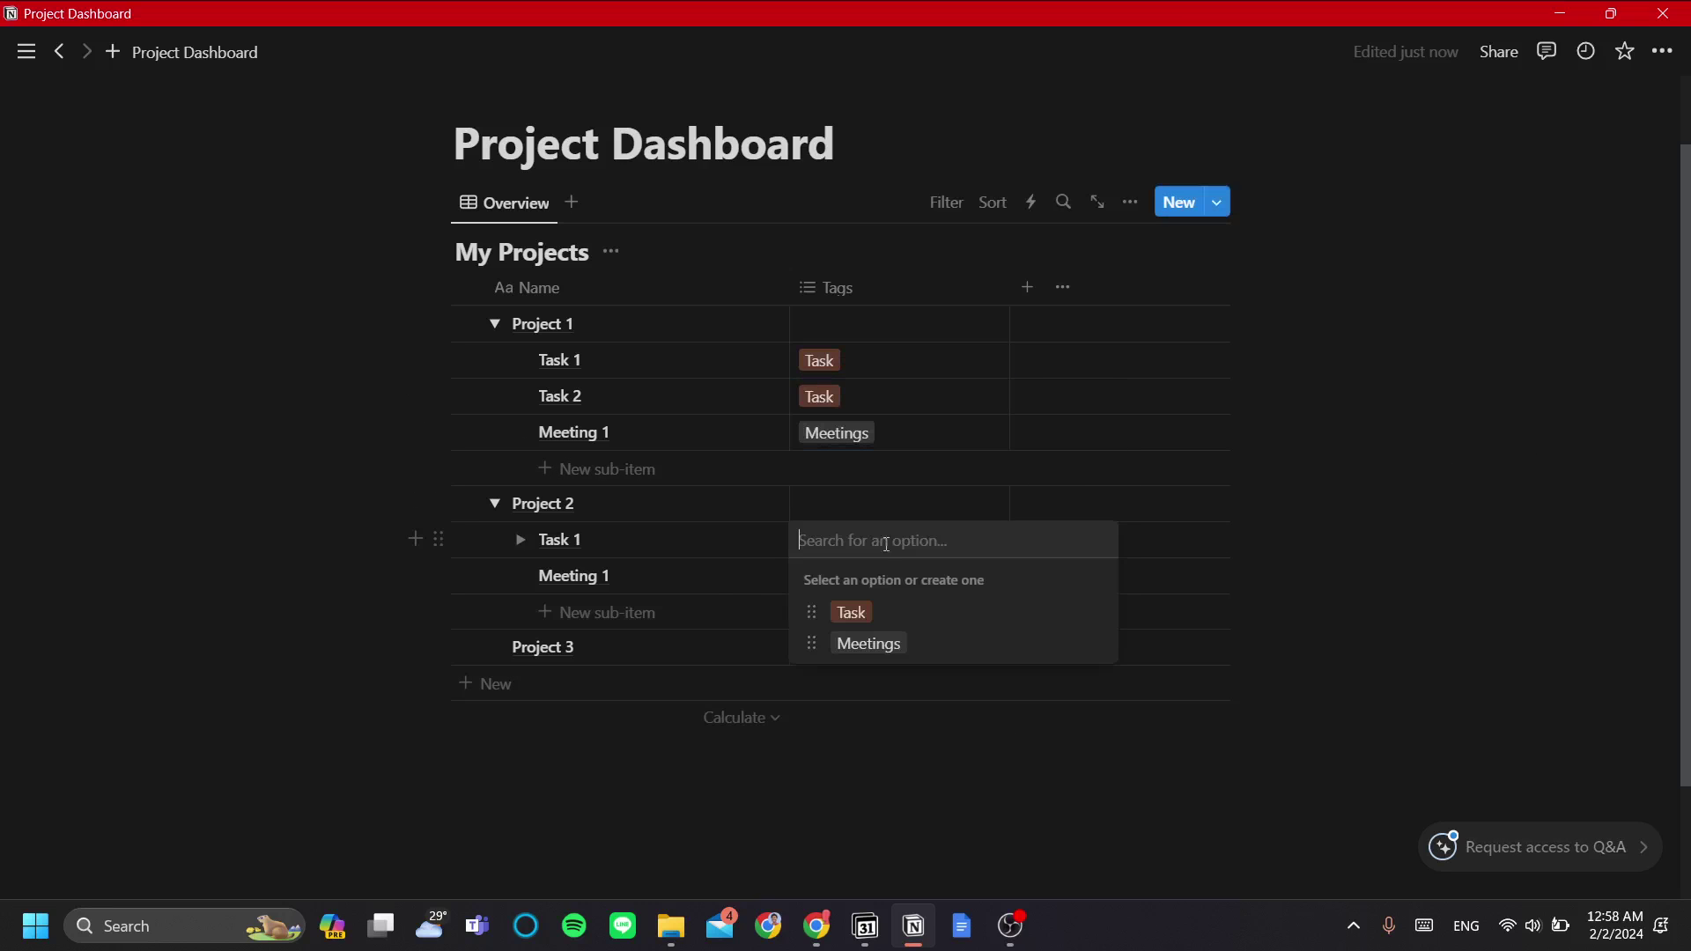
{"action": "left_click", "coordinate": [900, 614]}
{"action": "key", "text": "Escape"}
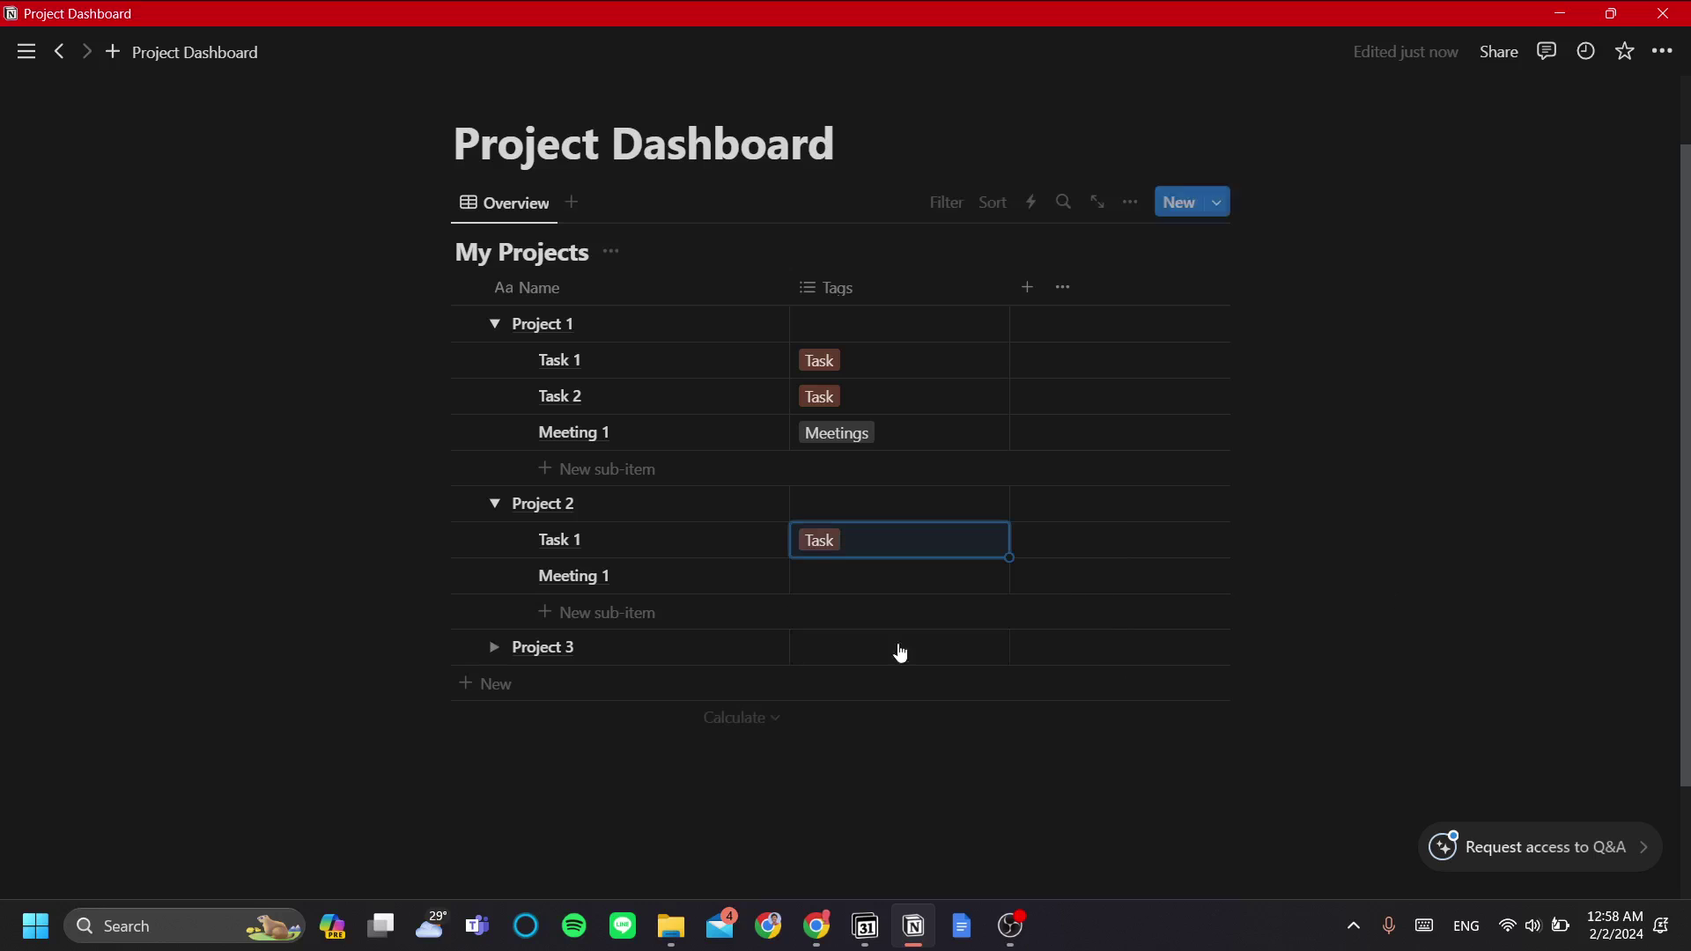
{"action": "key", "text": "Down"}
{"action": "key", "text": "Return"}
{"action": "left_click", "coordinate": [899, 698]}
{"action": "key", "text": "Escape"}
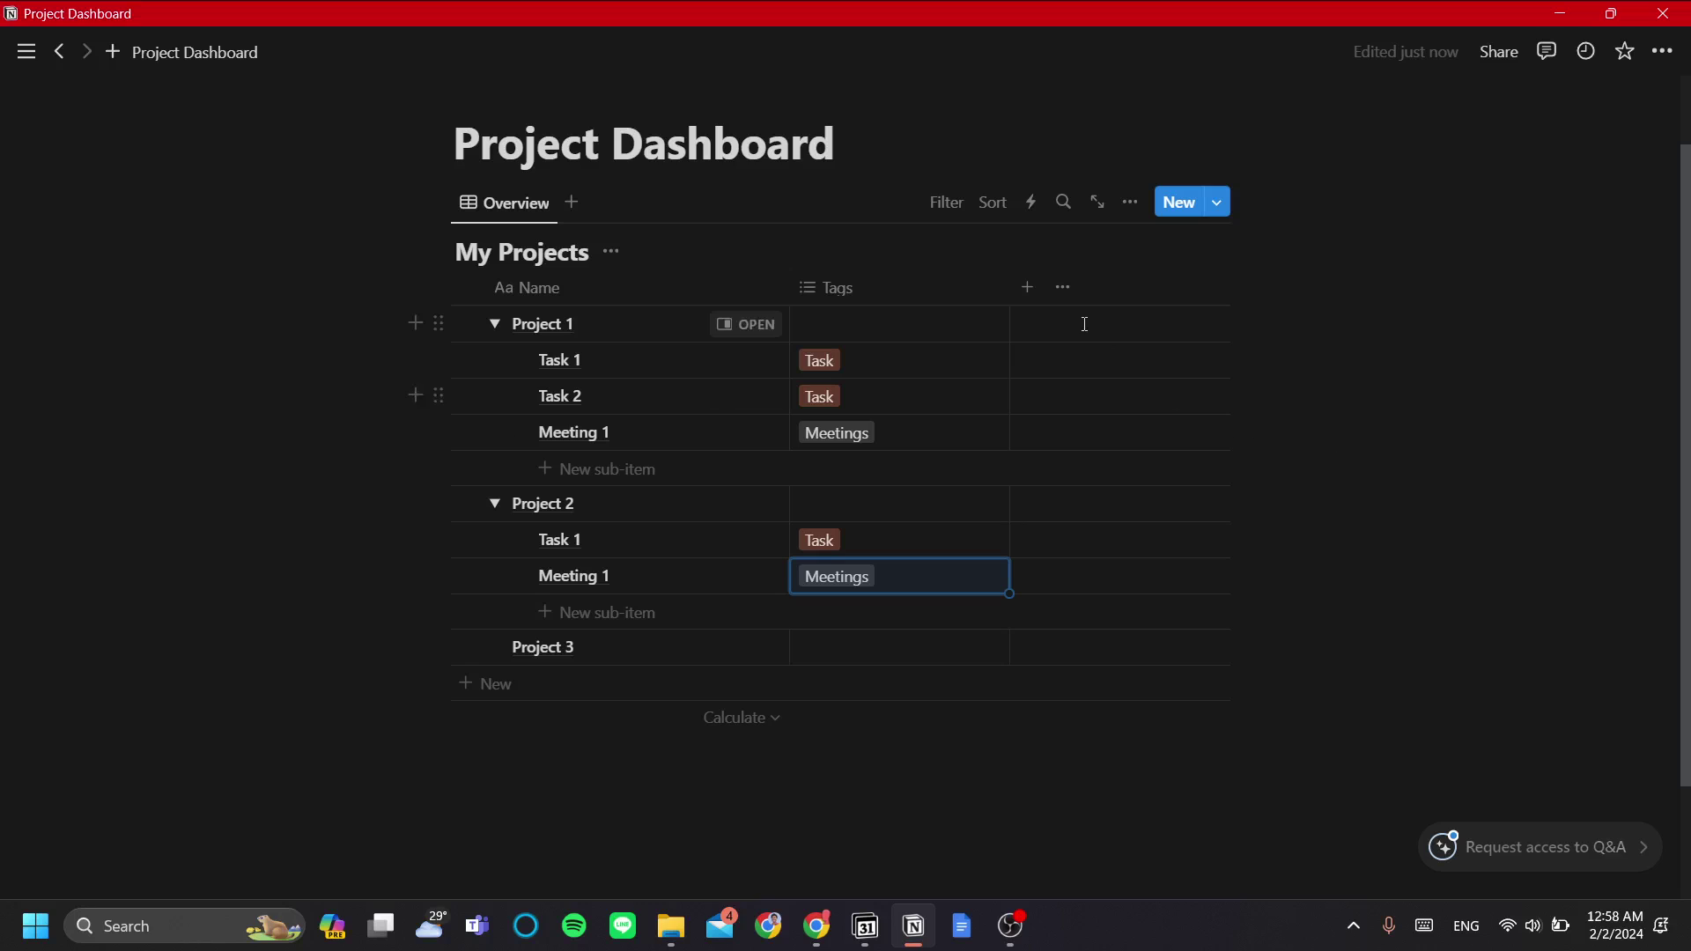
- Add a property named "Timeframe" to the My Projects database and set its type to Date
{"action": "left_click", "coordinate": [1032, 288]}
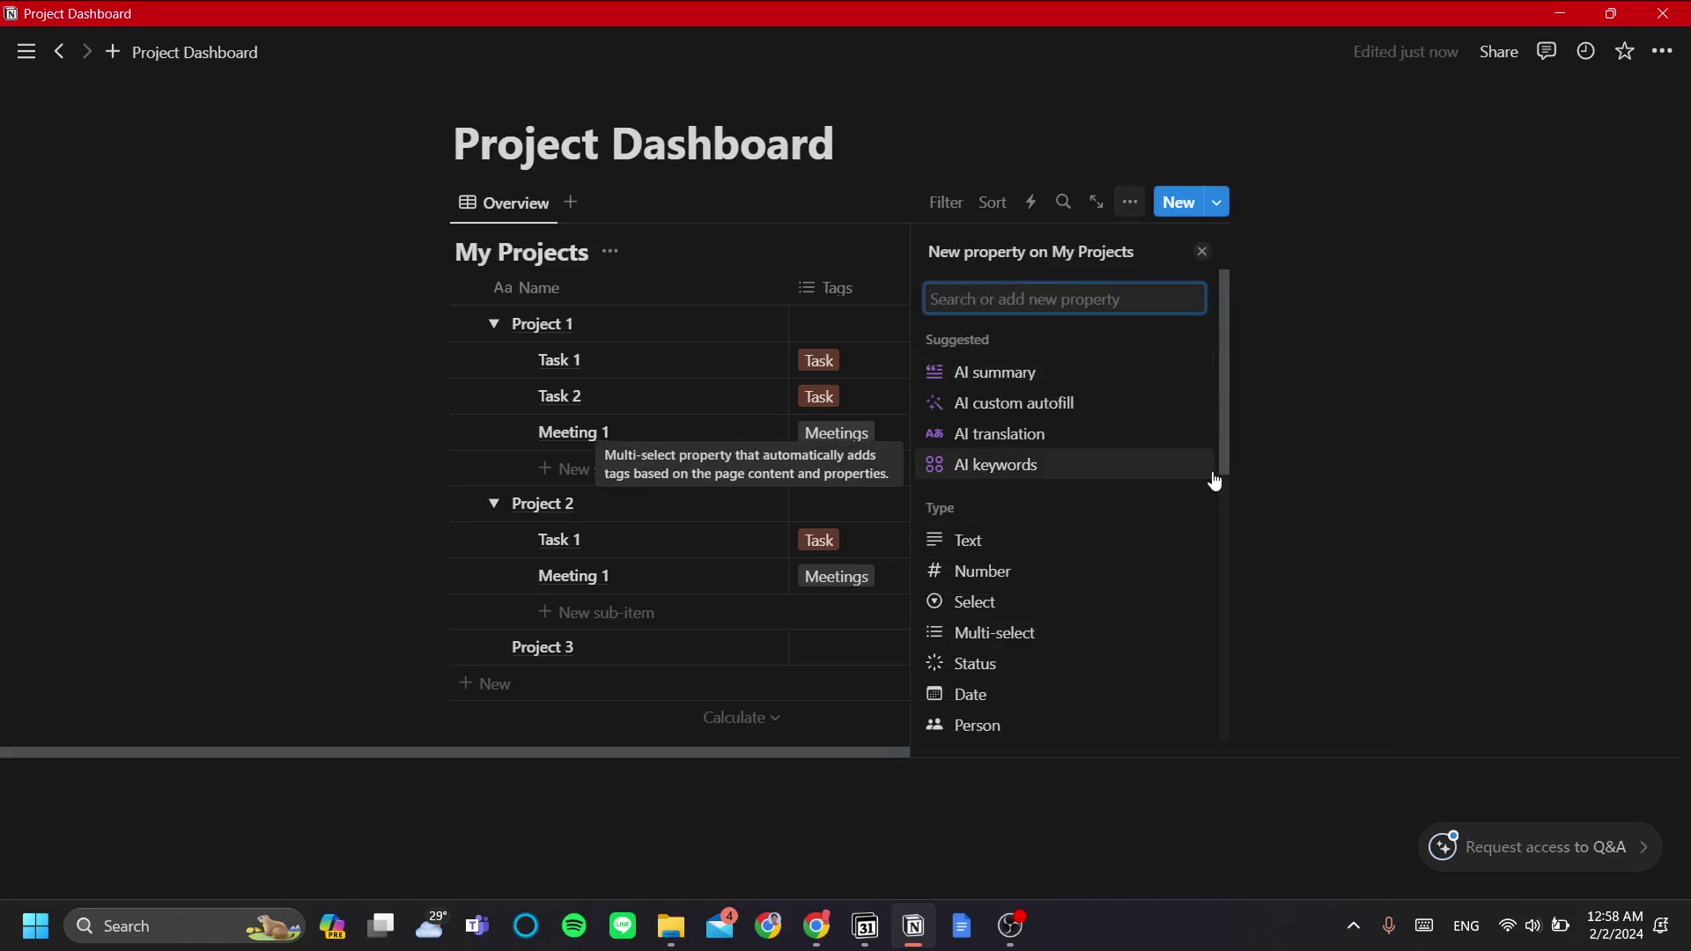
{"action": "type", "text": "Timeframe"}
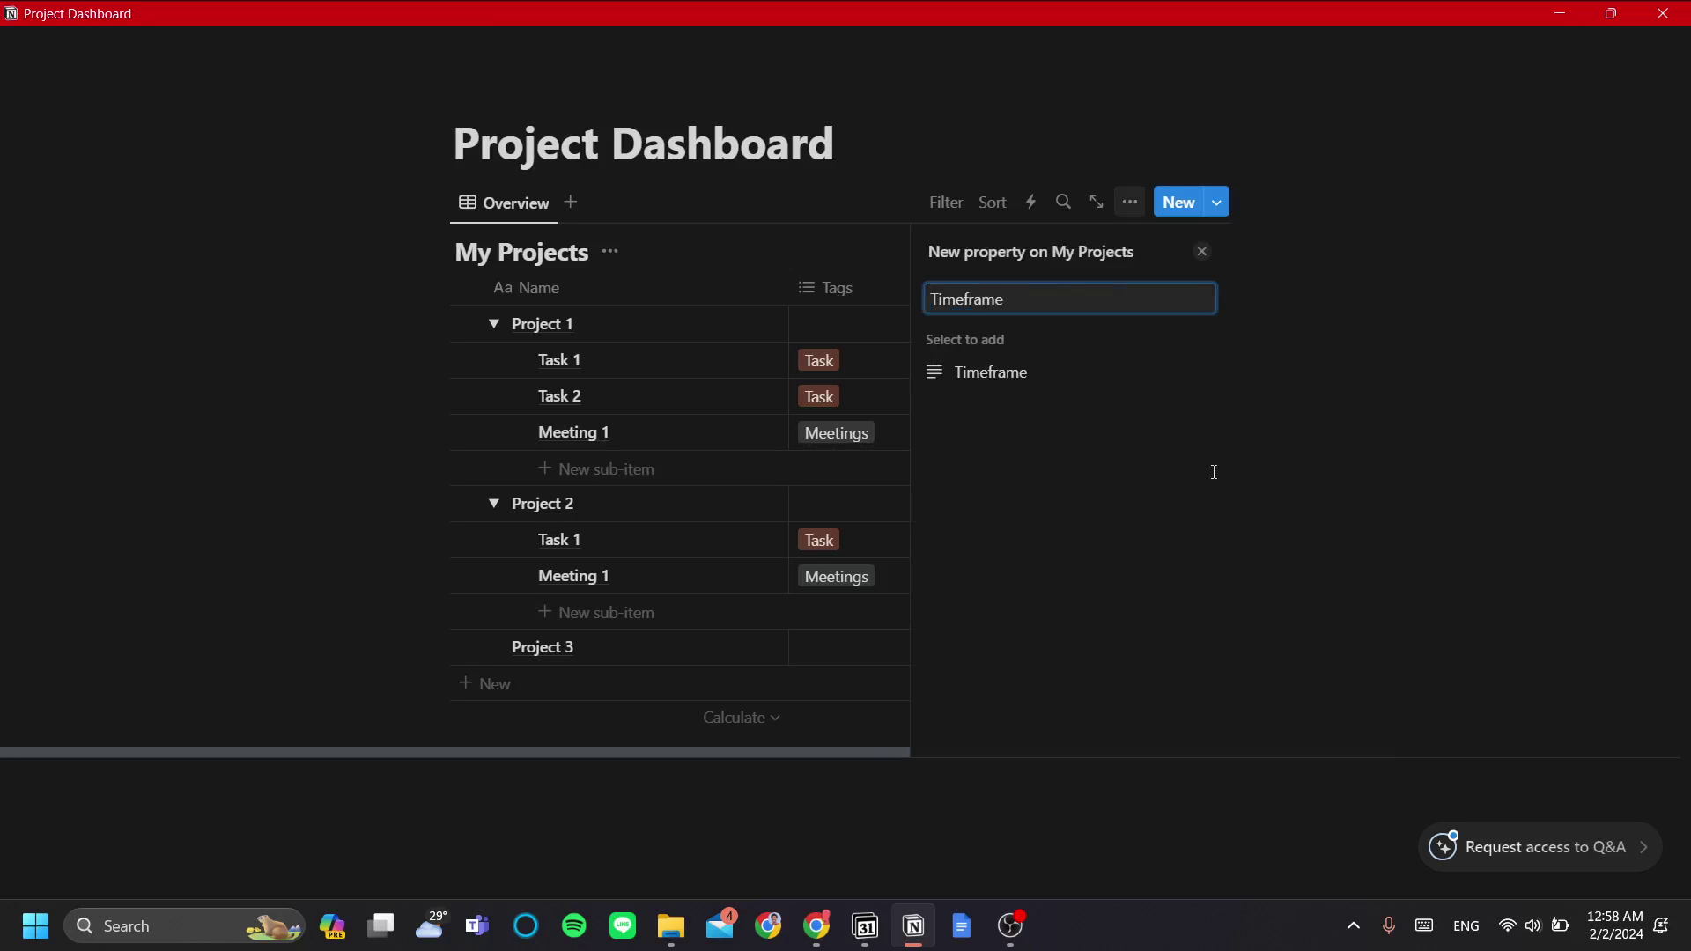
{"action": "left_click", "coordinate": [1017, 377]}
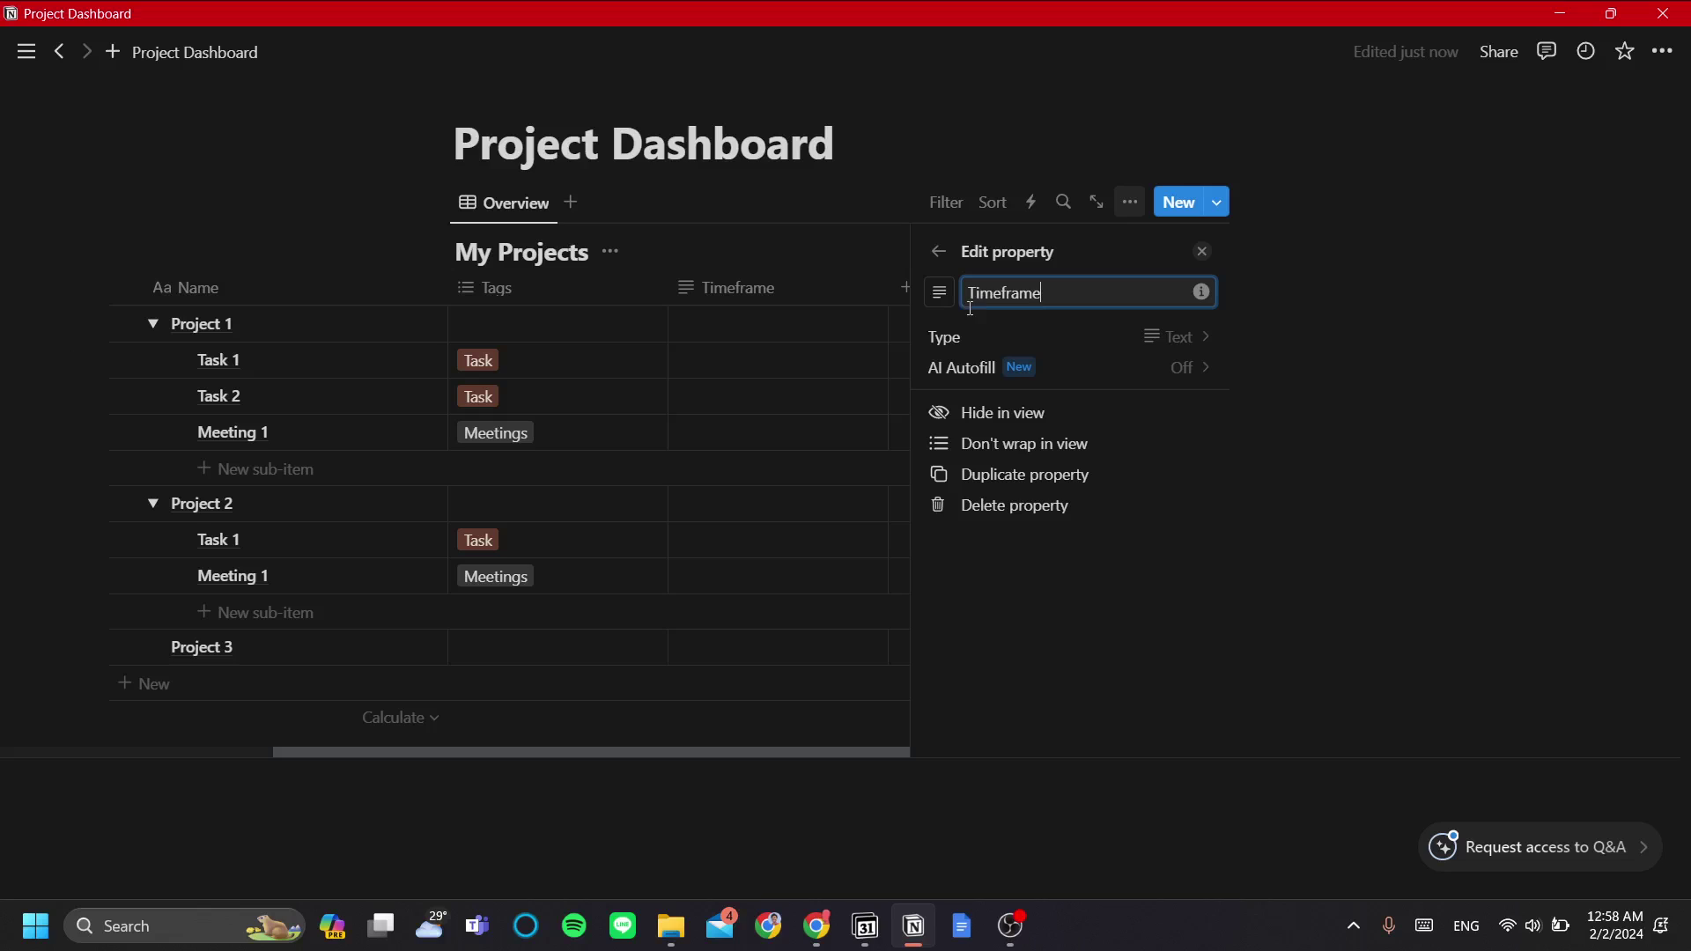
{"action": "left_click", "coordinate": [1190, 344]}
{"action": "left_click", "coordinate": [1067, 533]}
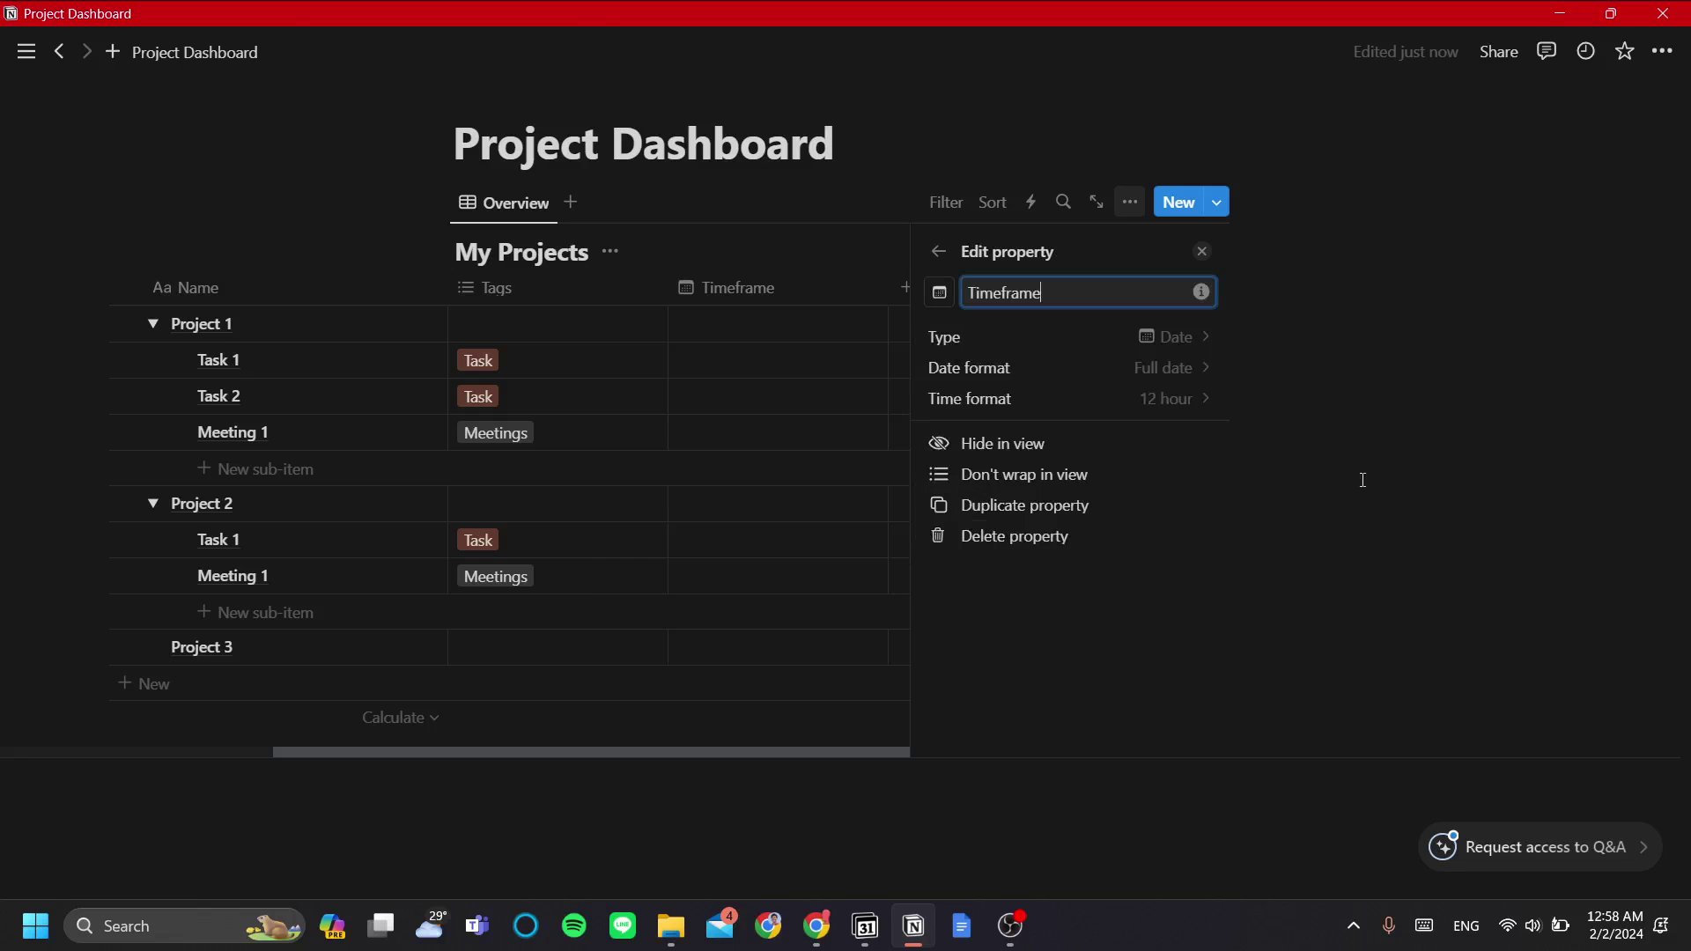
{"action": "left_click", "coordinate": [1199, 253]}
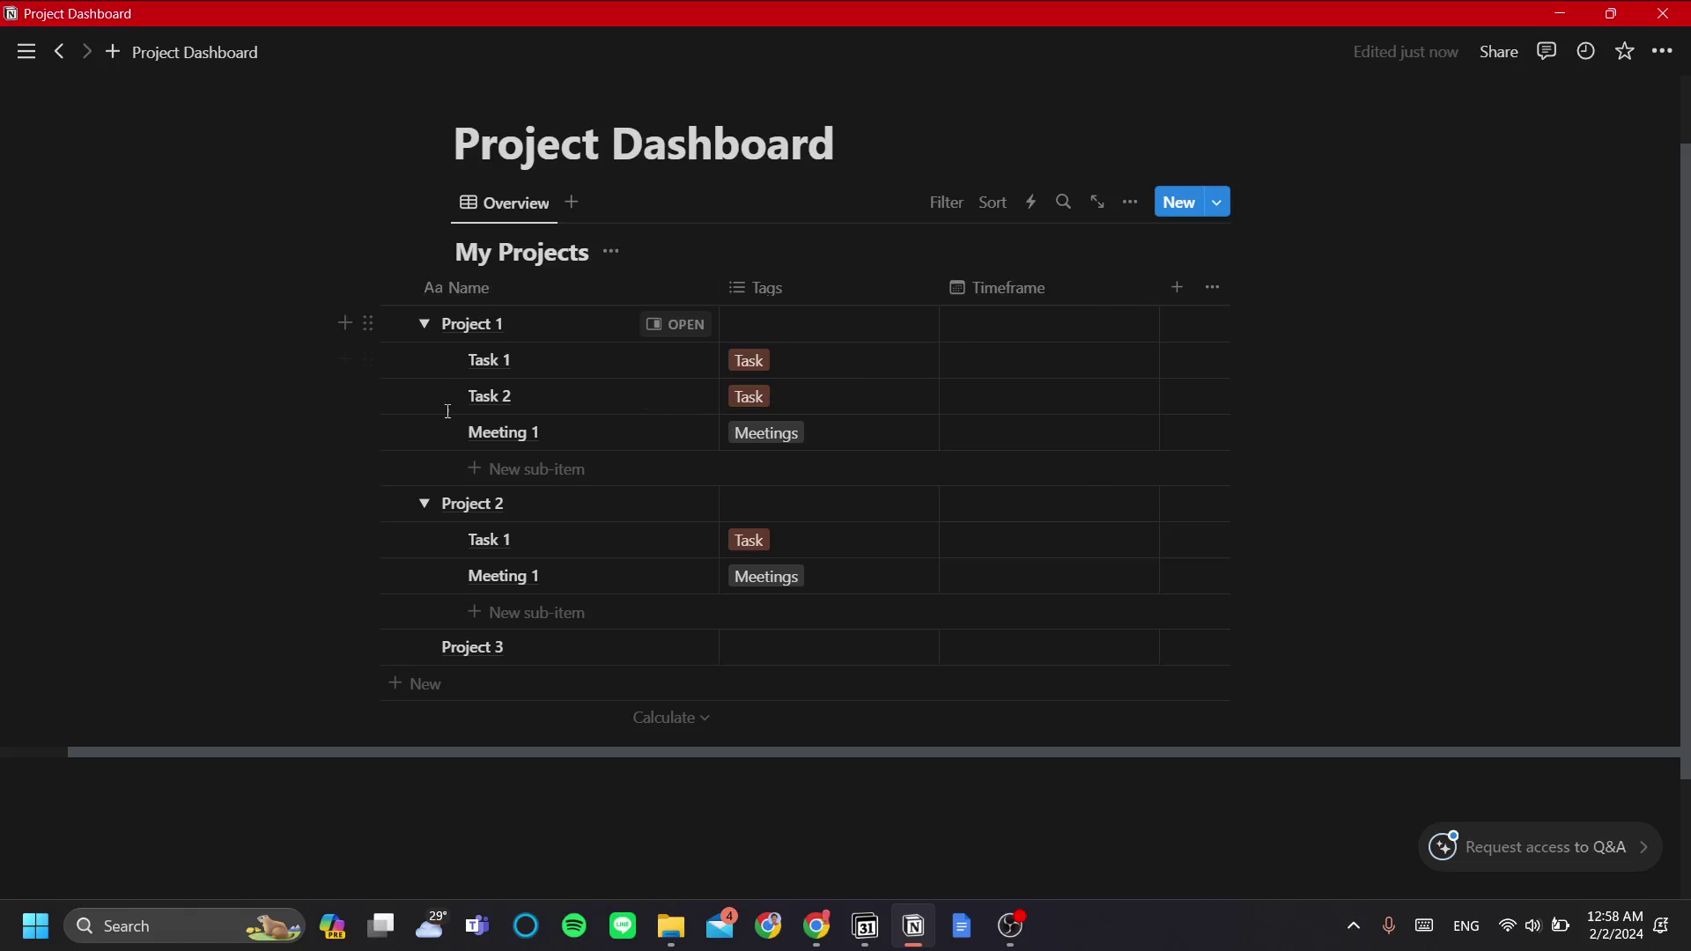
- Set Project 1's Timeframe to a date range from February 2, 2024 to February 9, 2024
{"action": "left_click", "coordinate": [1013, 326]}
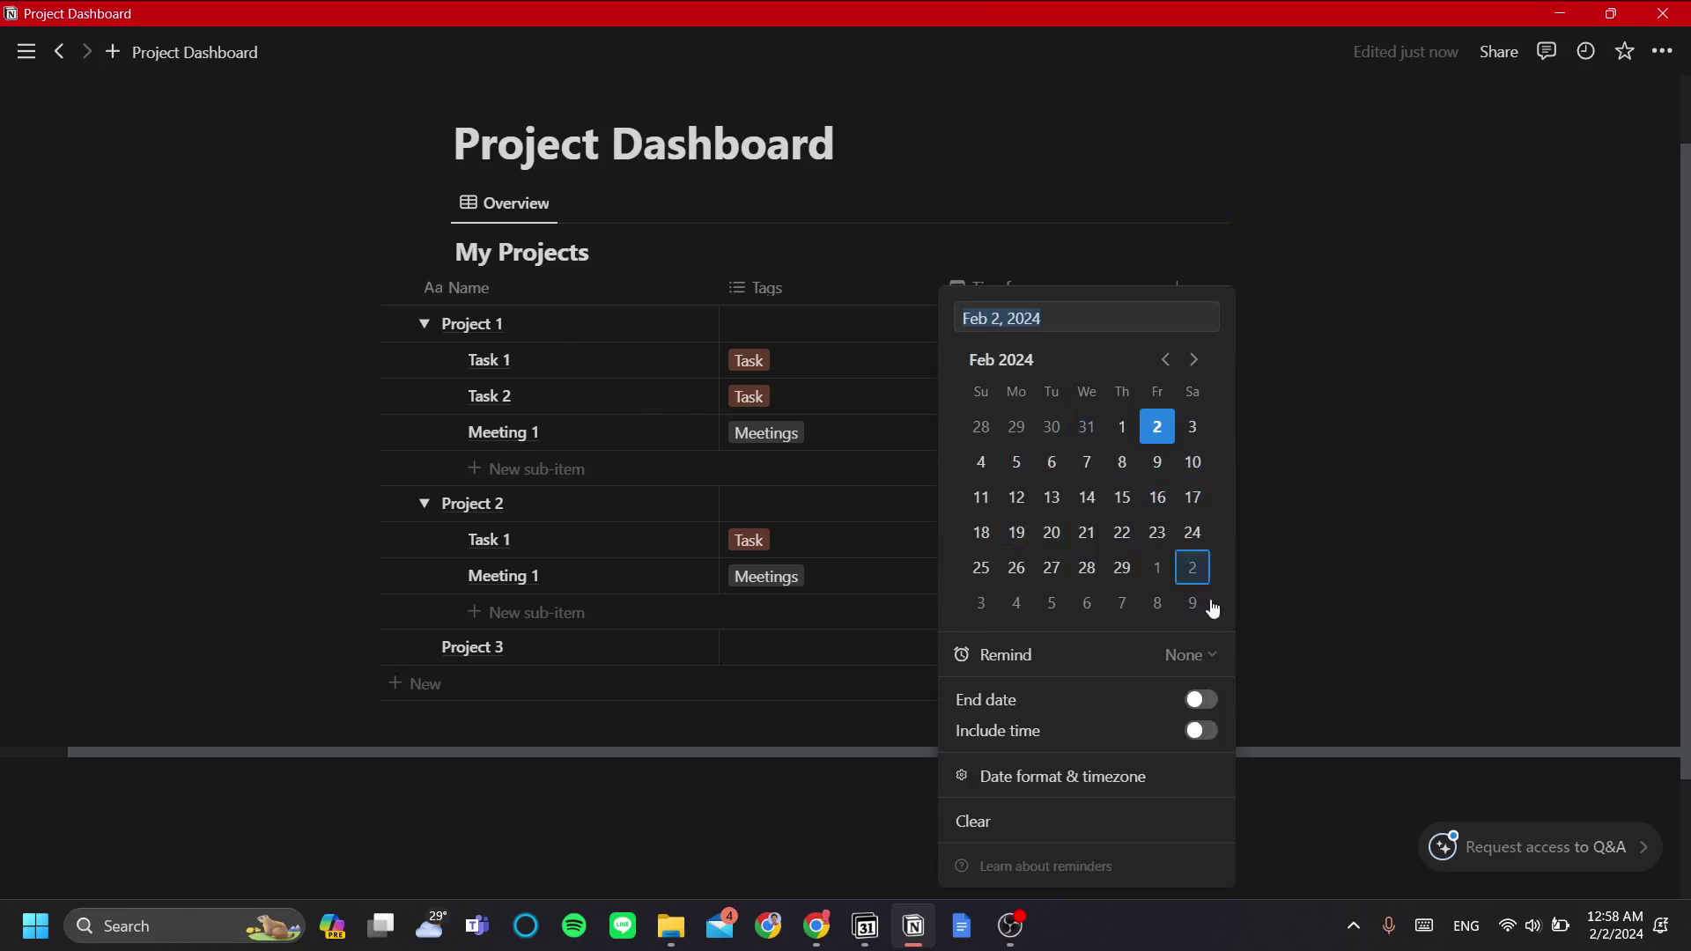
{"action": "left_click", "coordinate": [1209, 701]}
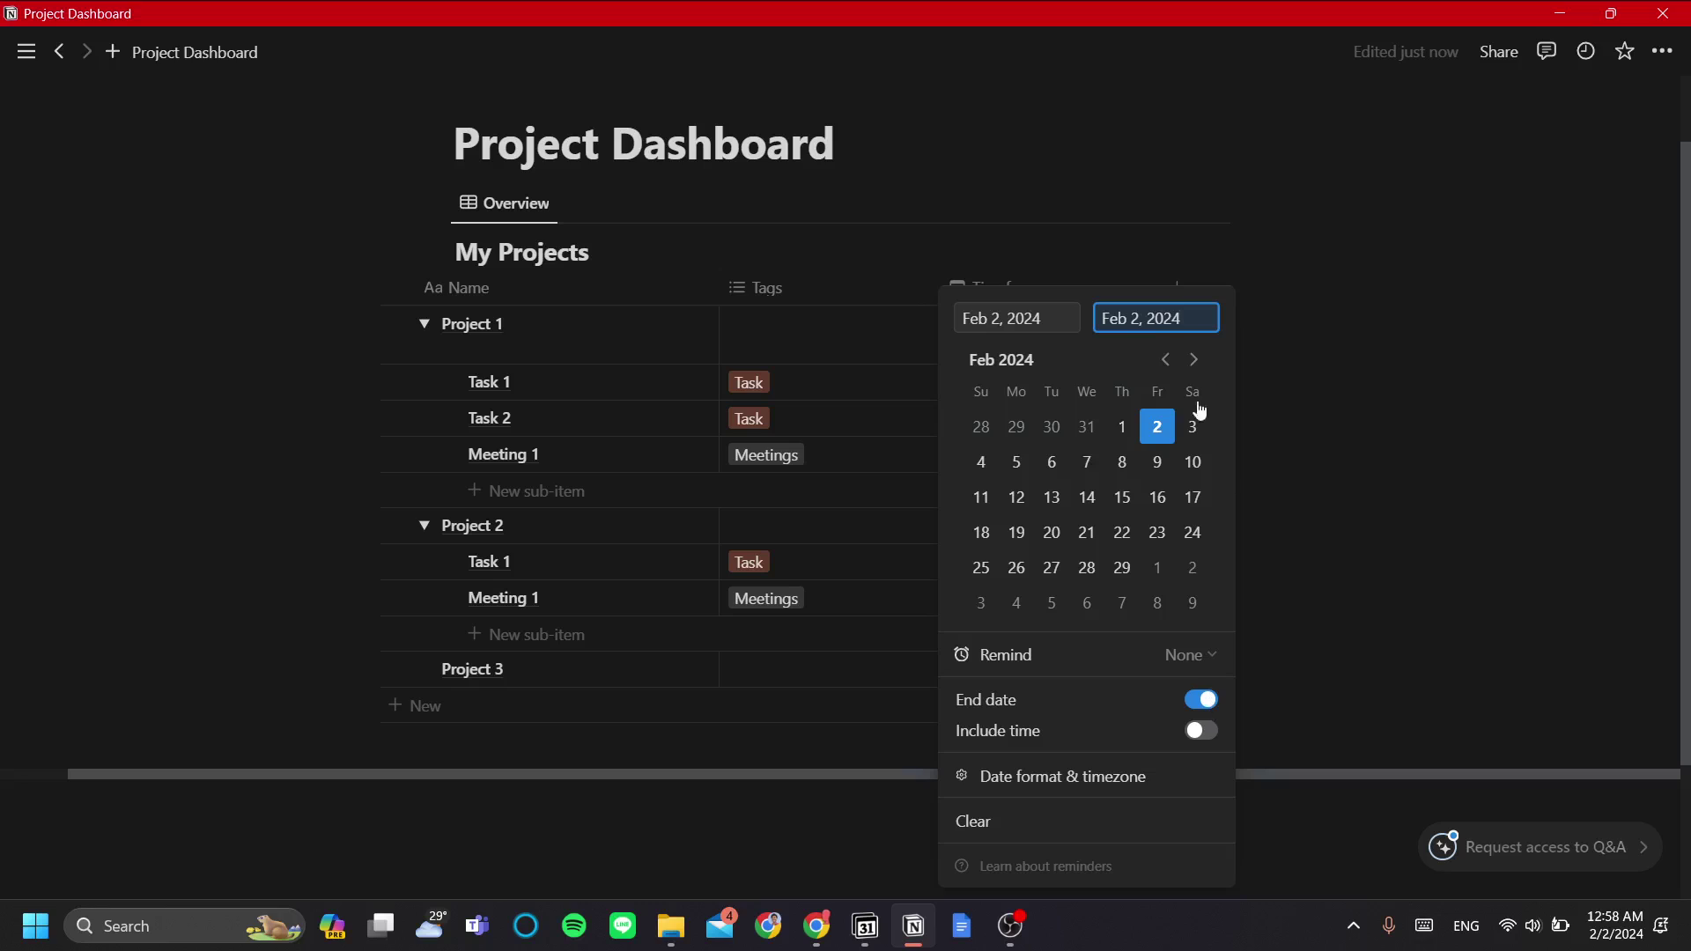
{"action": "left_click", "coordinate": [1157, 461]}
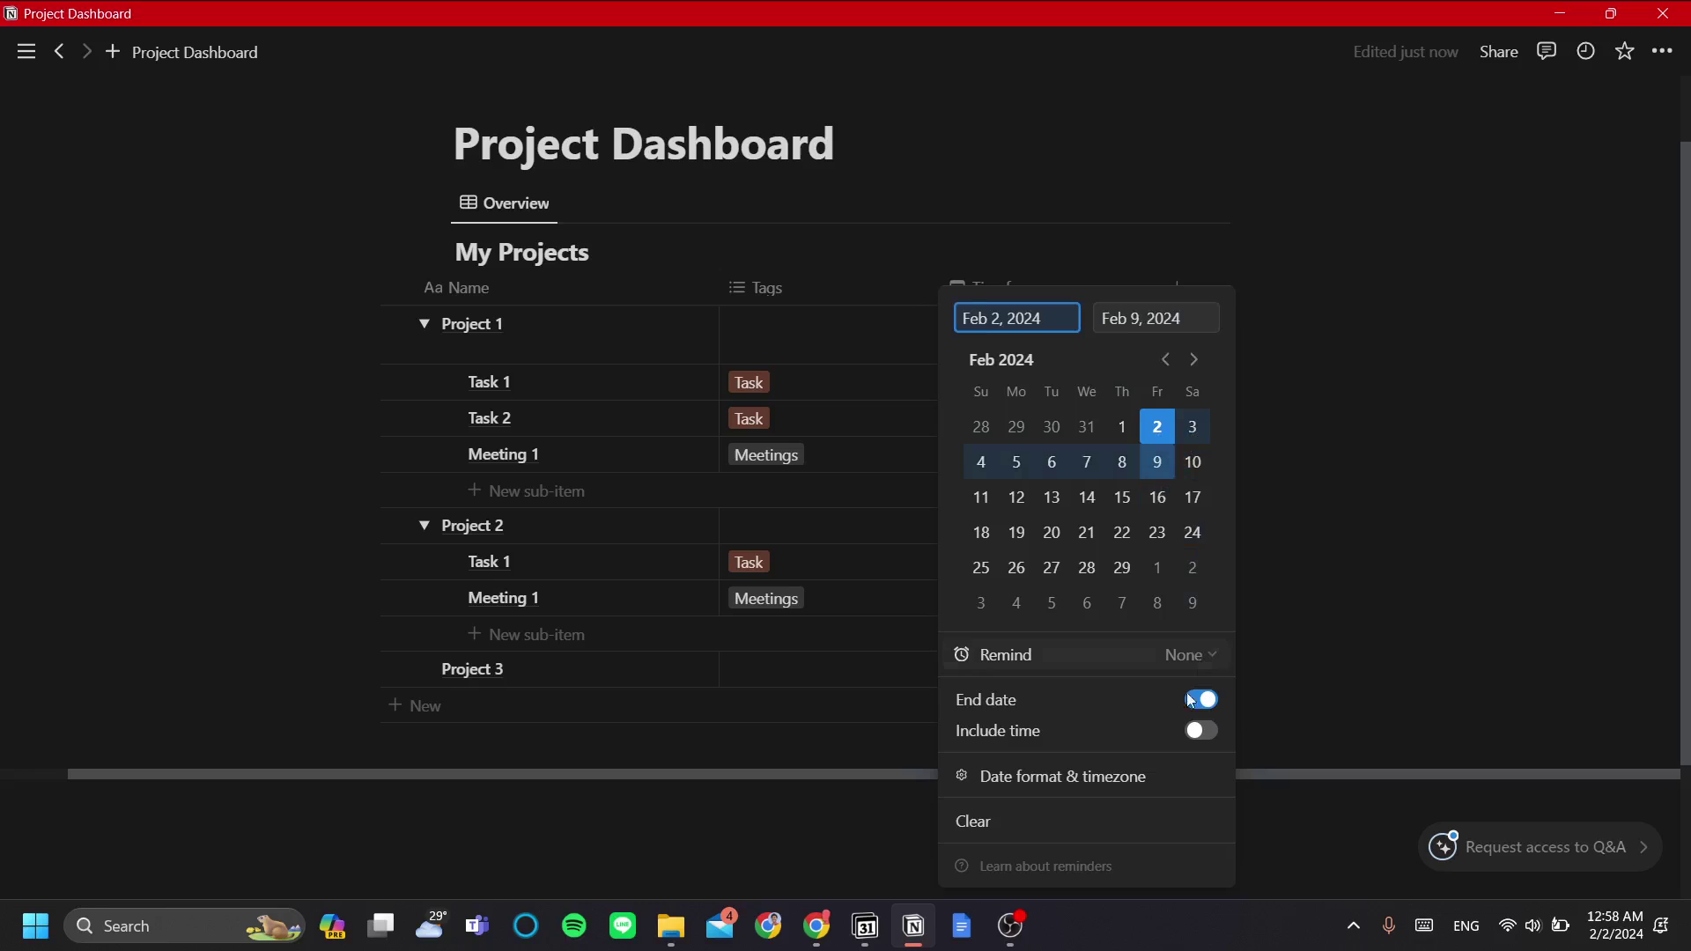
{"action": "left_click", "coordinate": [1333, 456]}
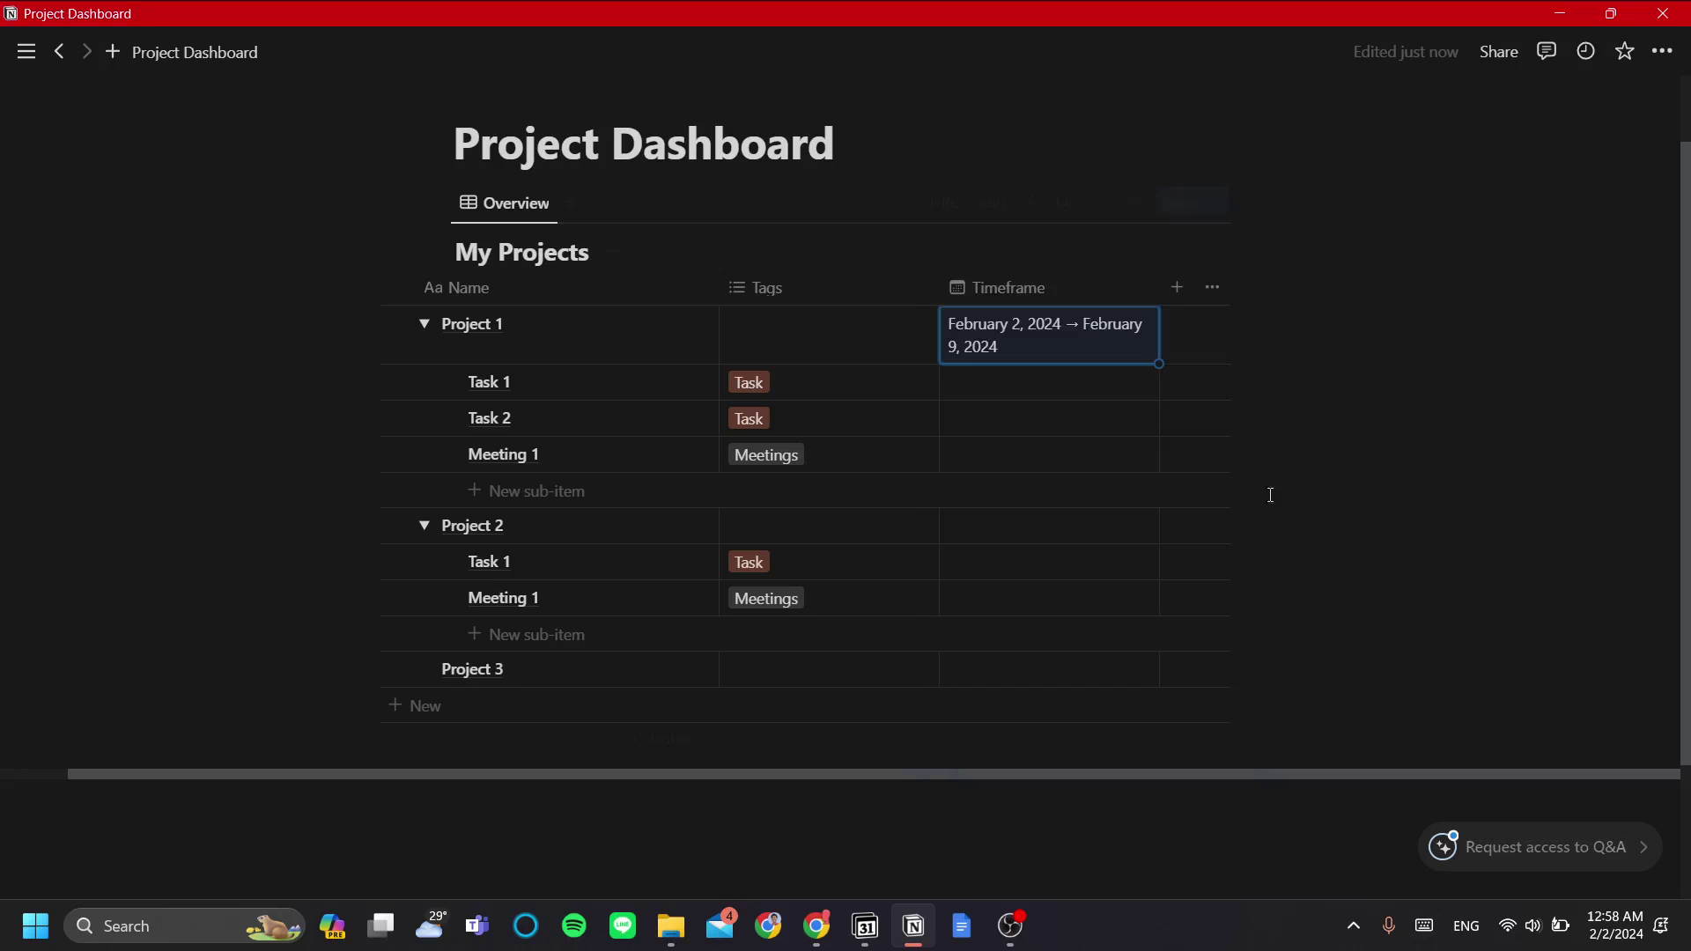
- Under Project 1, set Task 1's Timeframe to February 3, 2024 through February 4, 2024
{"action": "left_click", "coordinate": [1051, 404]}
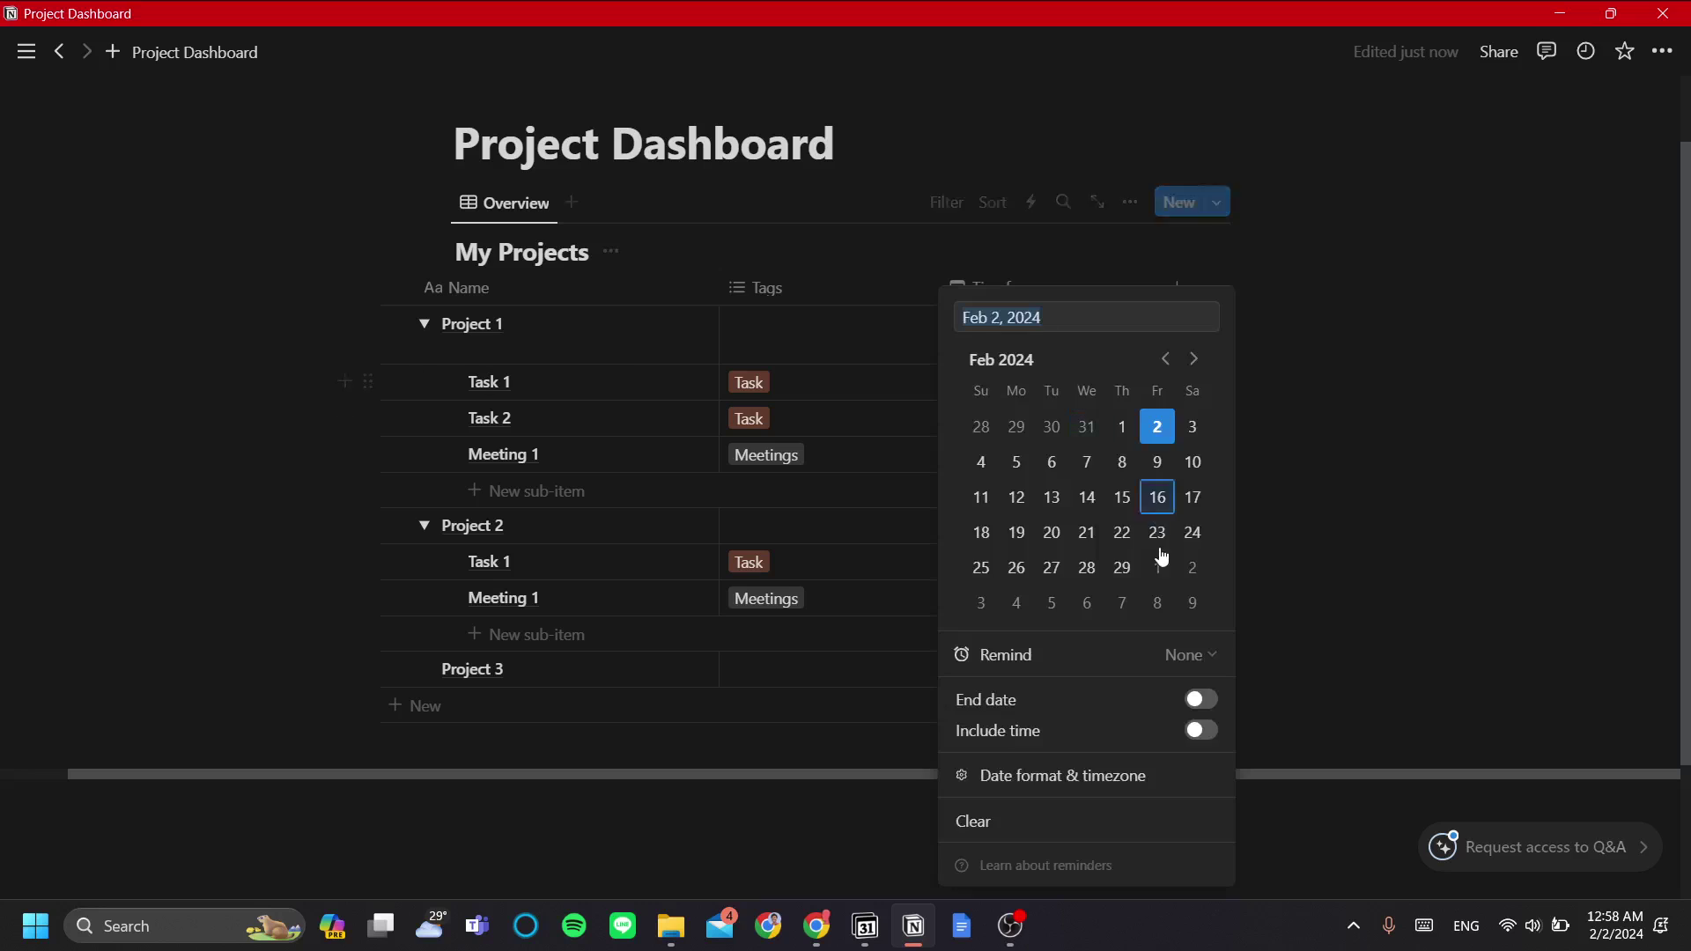
{"action": "left_click", "coordinate": [1183, 430]}
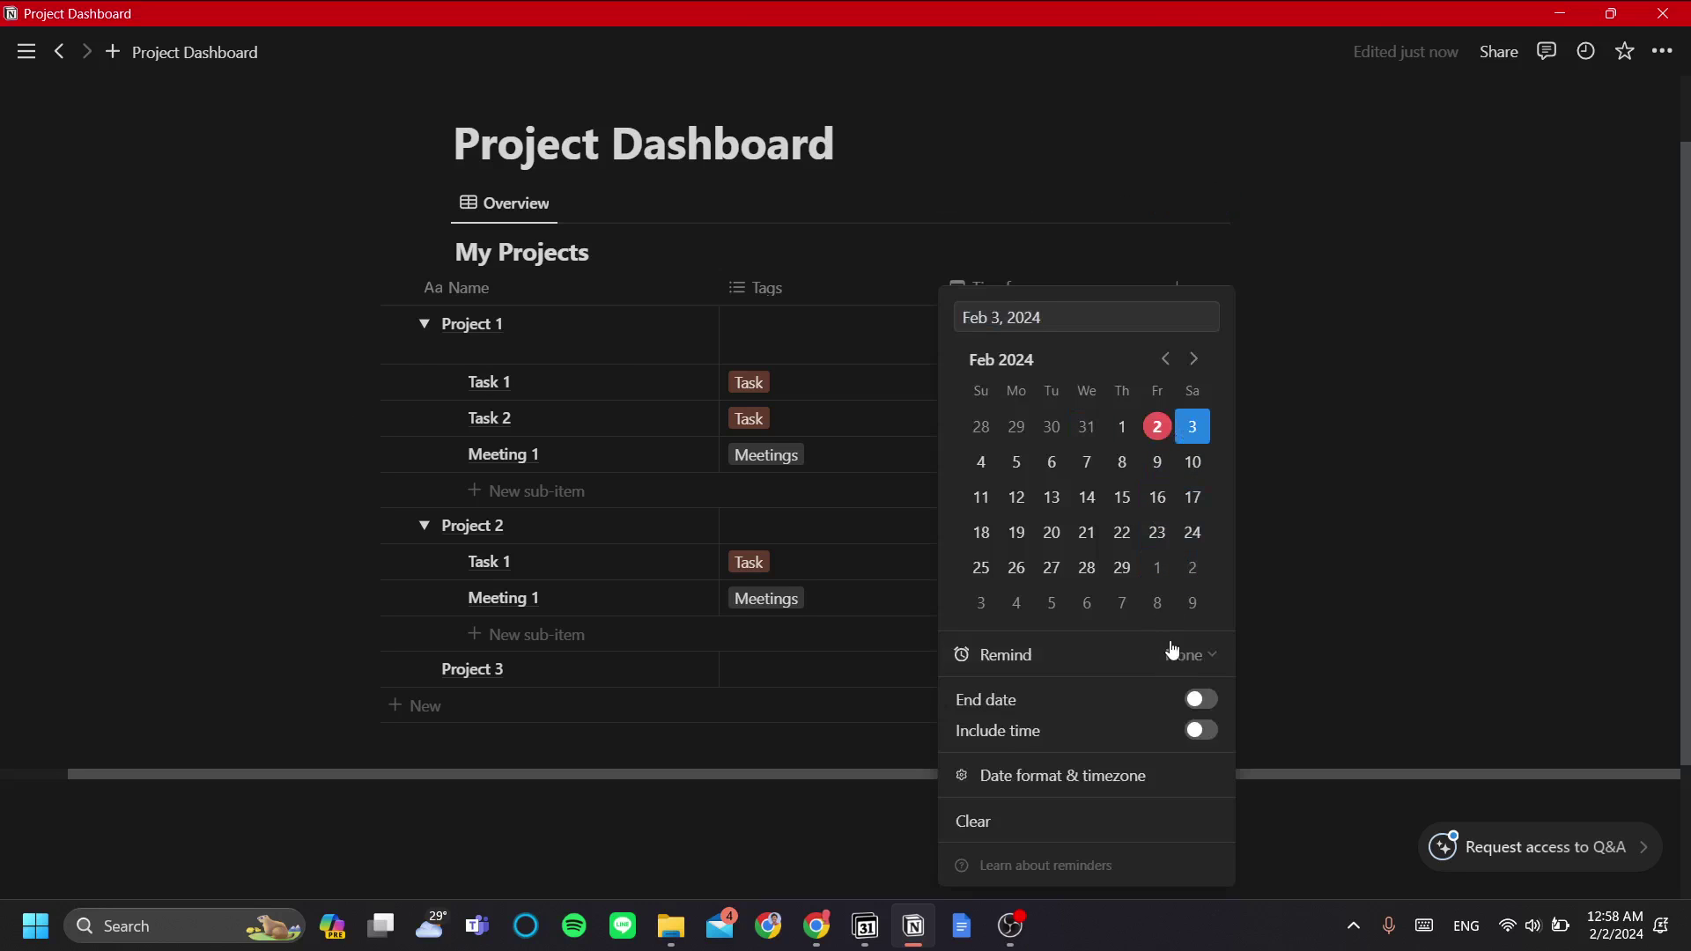
{"action": "left_click", "coordinate": [1201, 700]}
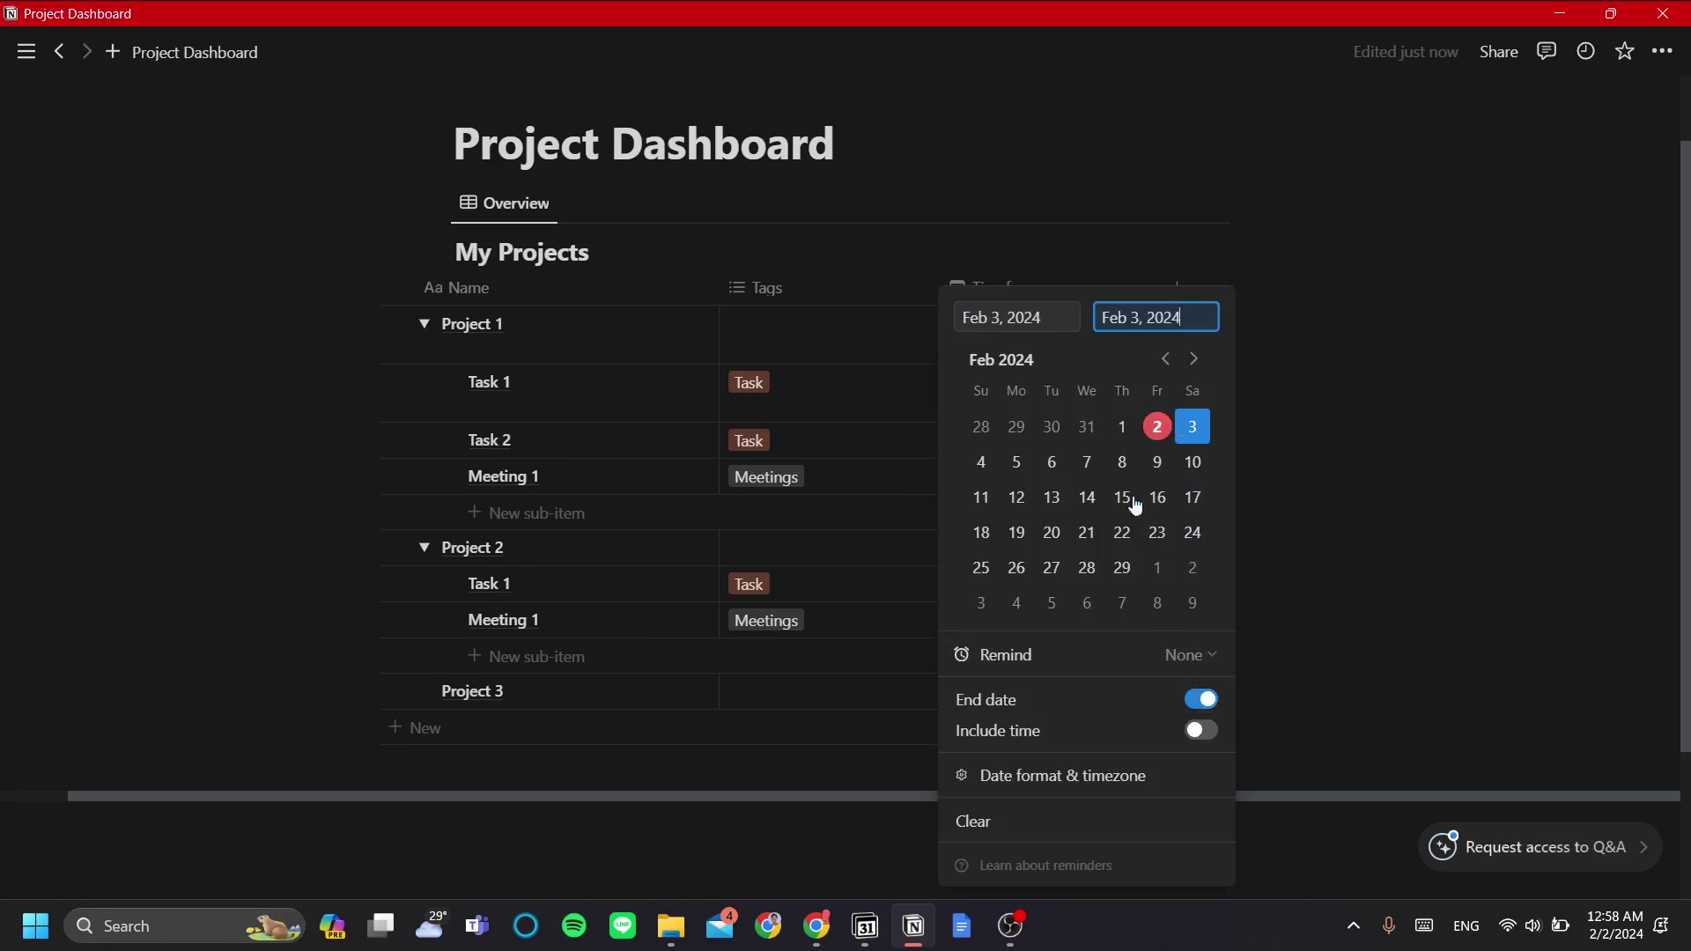
{"action": "left_click", "coordinate": [981, 466]}
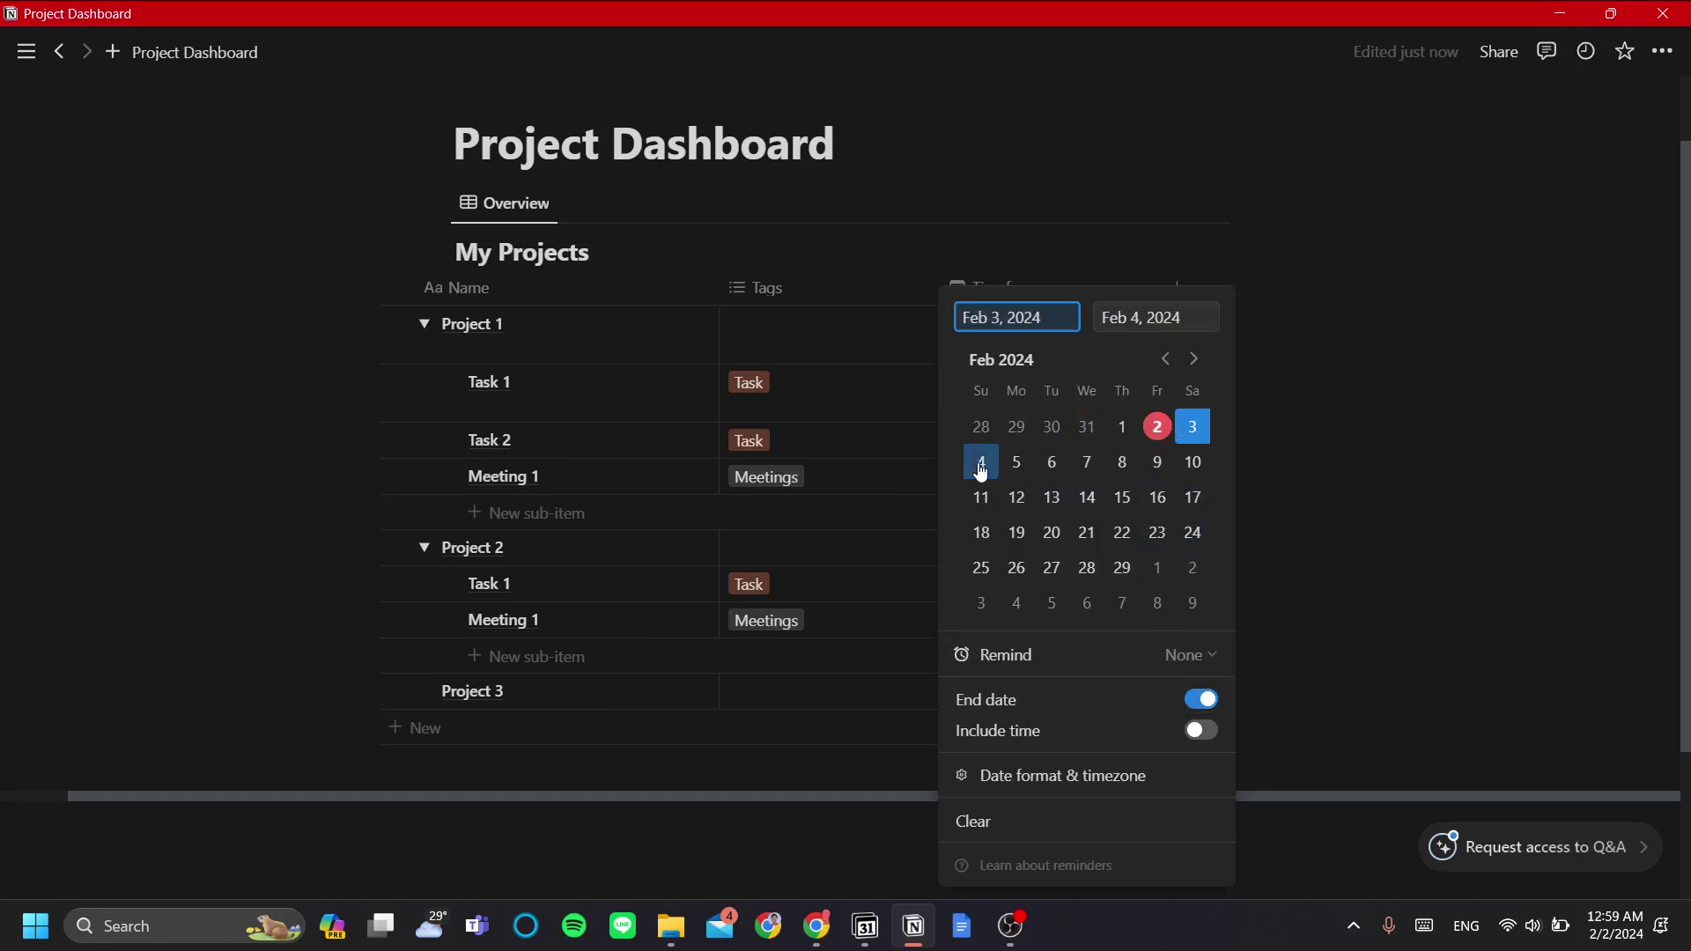
{"action": "left_click", "coordinate": [1339, 484]}
- Under Project 1, set Task 2's Timeframe to February 4, 2024 through February 5, 2024
{"action": "left_click", "coordinate": [1053, 449]}
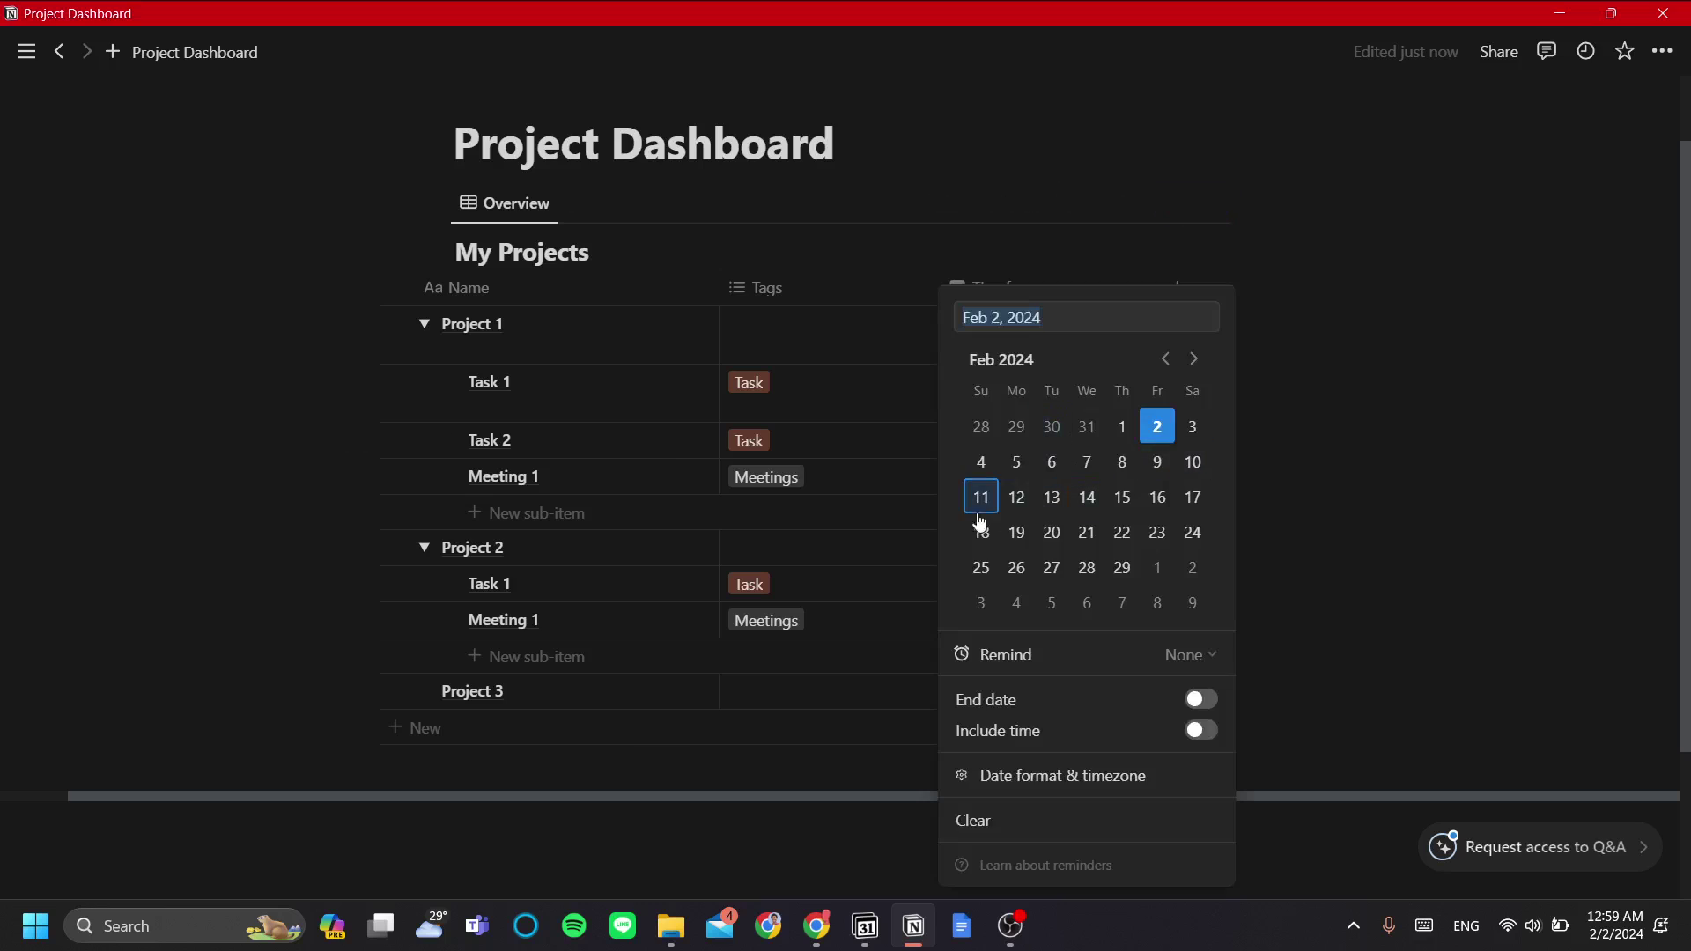
{"action": "left_click", "coordinate": [983, 465]}
{"action": "left_click", "coordinate": [1020, 465]}
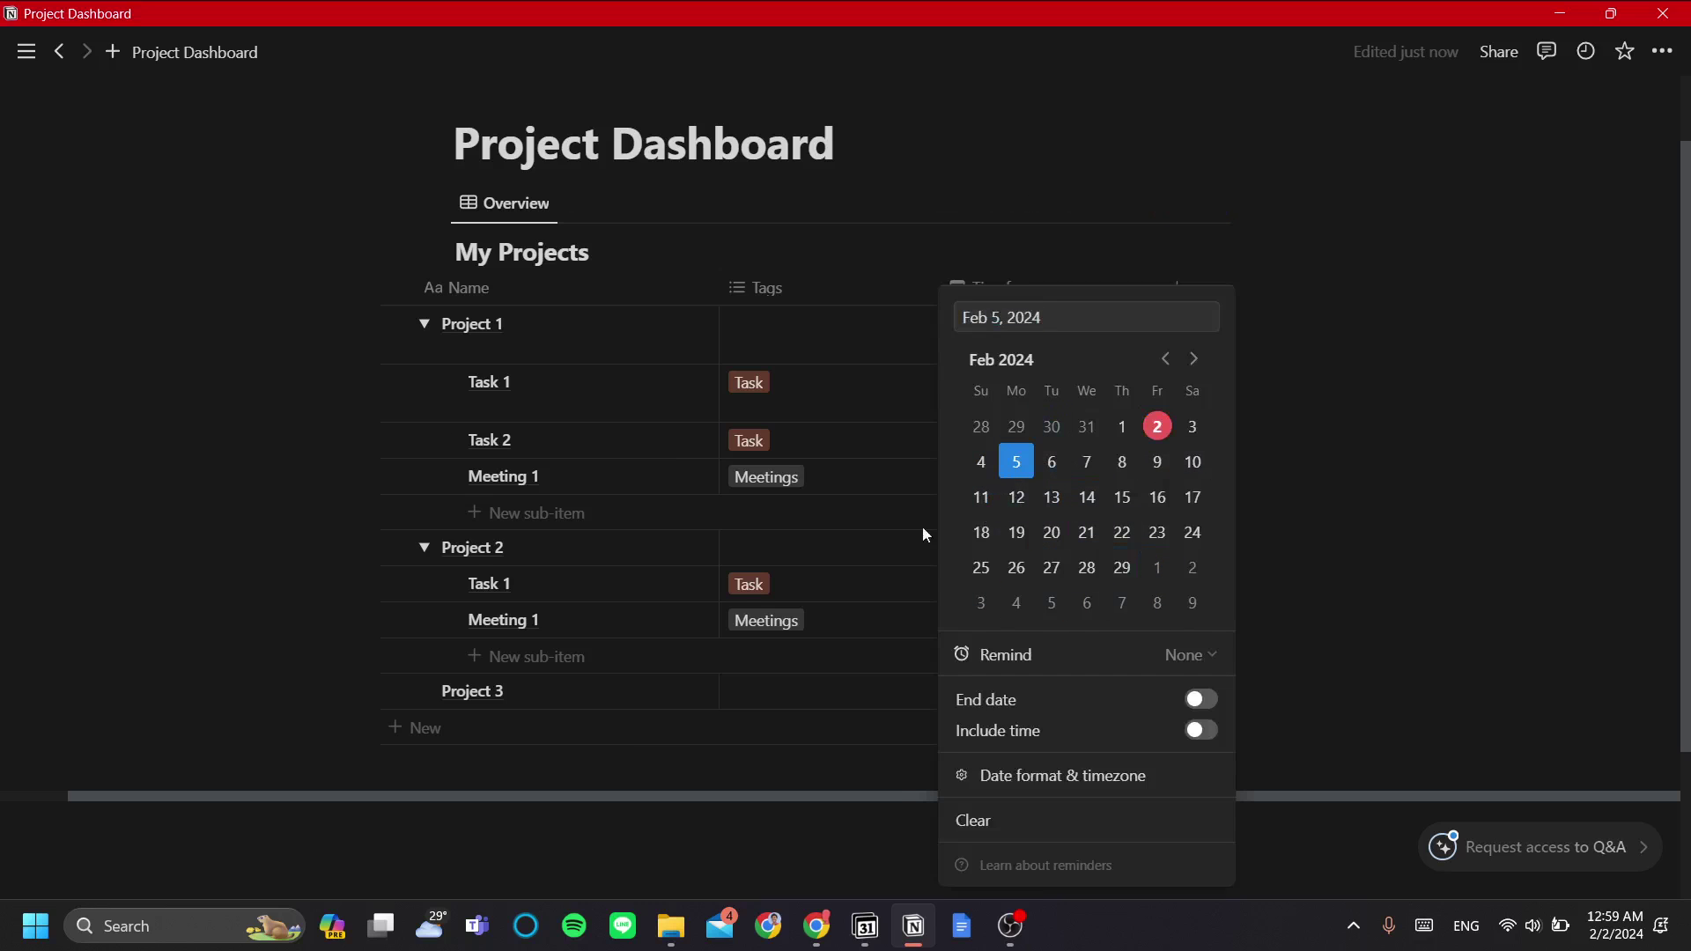
{"action": "left_click", "coordinate": [985, 461]}
{"action": "left_click", "coordinate": [1201, 698]}
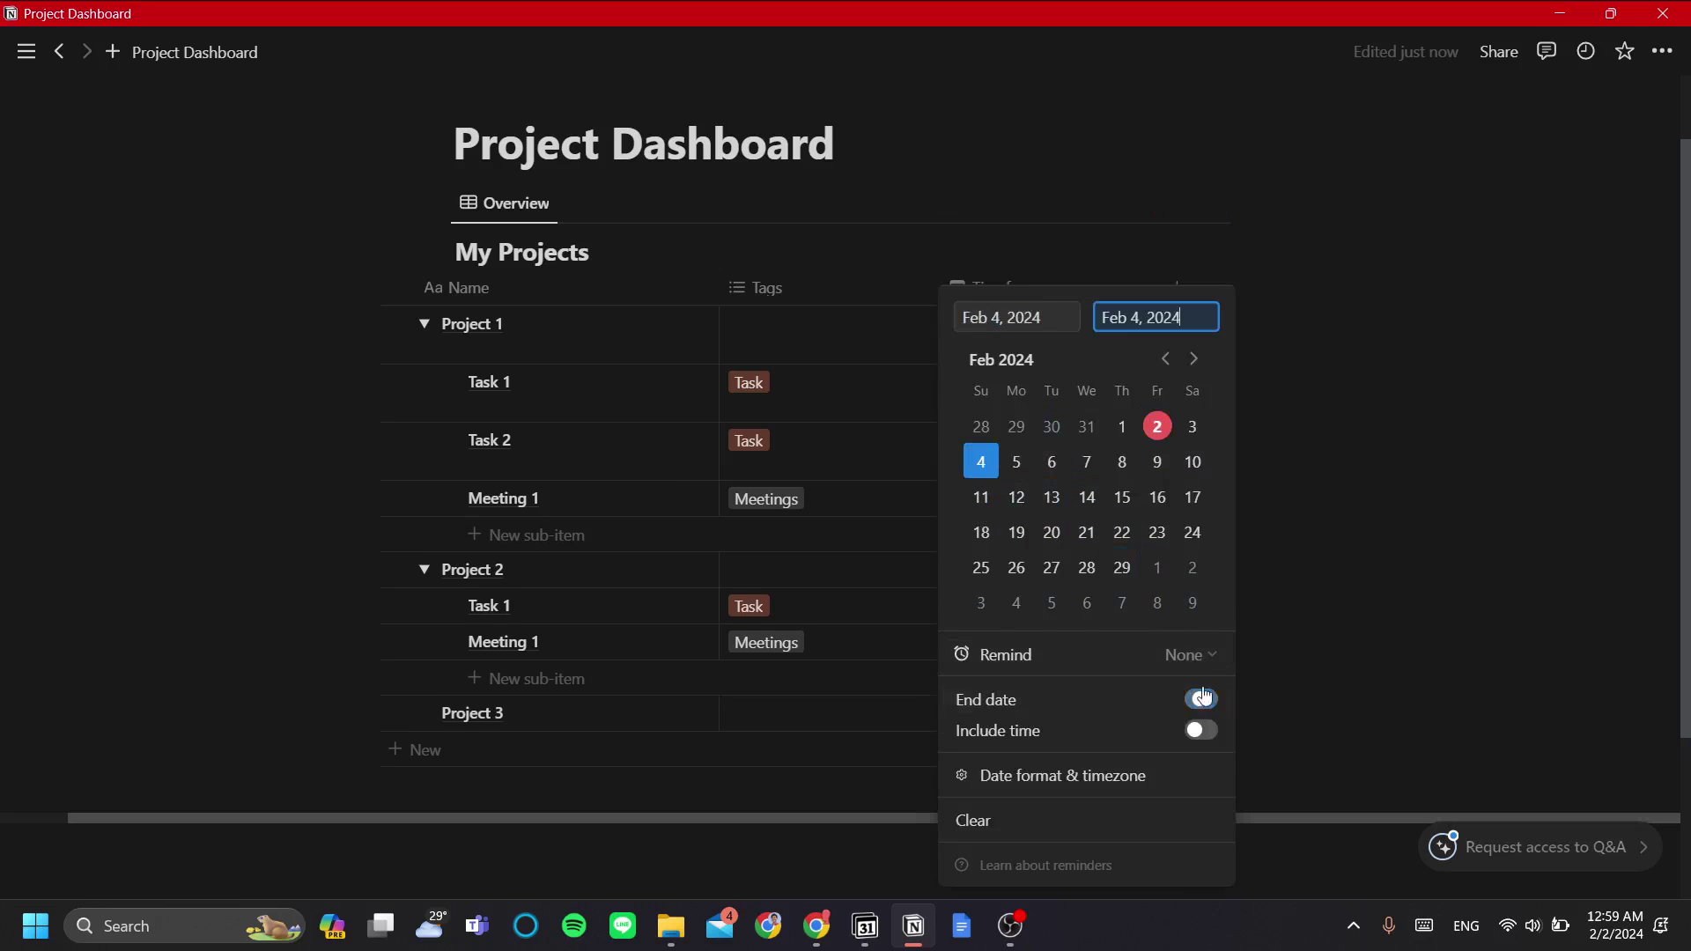
{"action": "left_click", "coordinate": [1017, 462]}
{"action": "key", "text": "Escape"}
- Set the Timeframe of Meeting 1 under Project 1 to the single date February 8, 2024
{"action": "left_click", "coordinate": [1108, 497]}
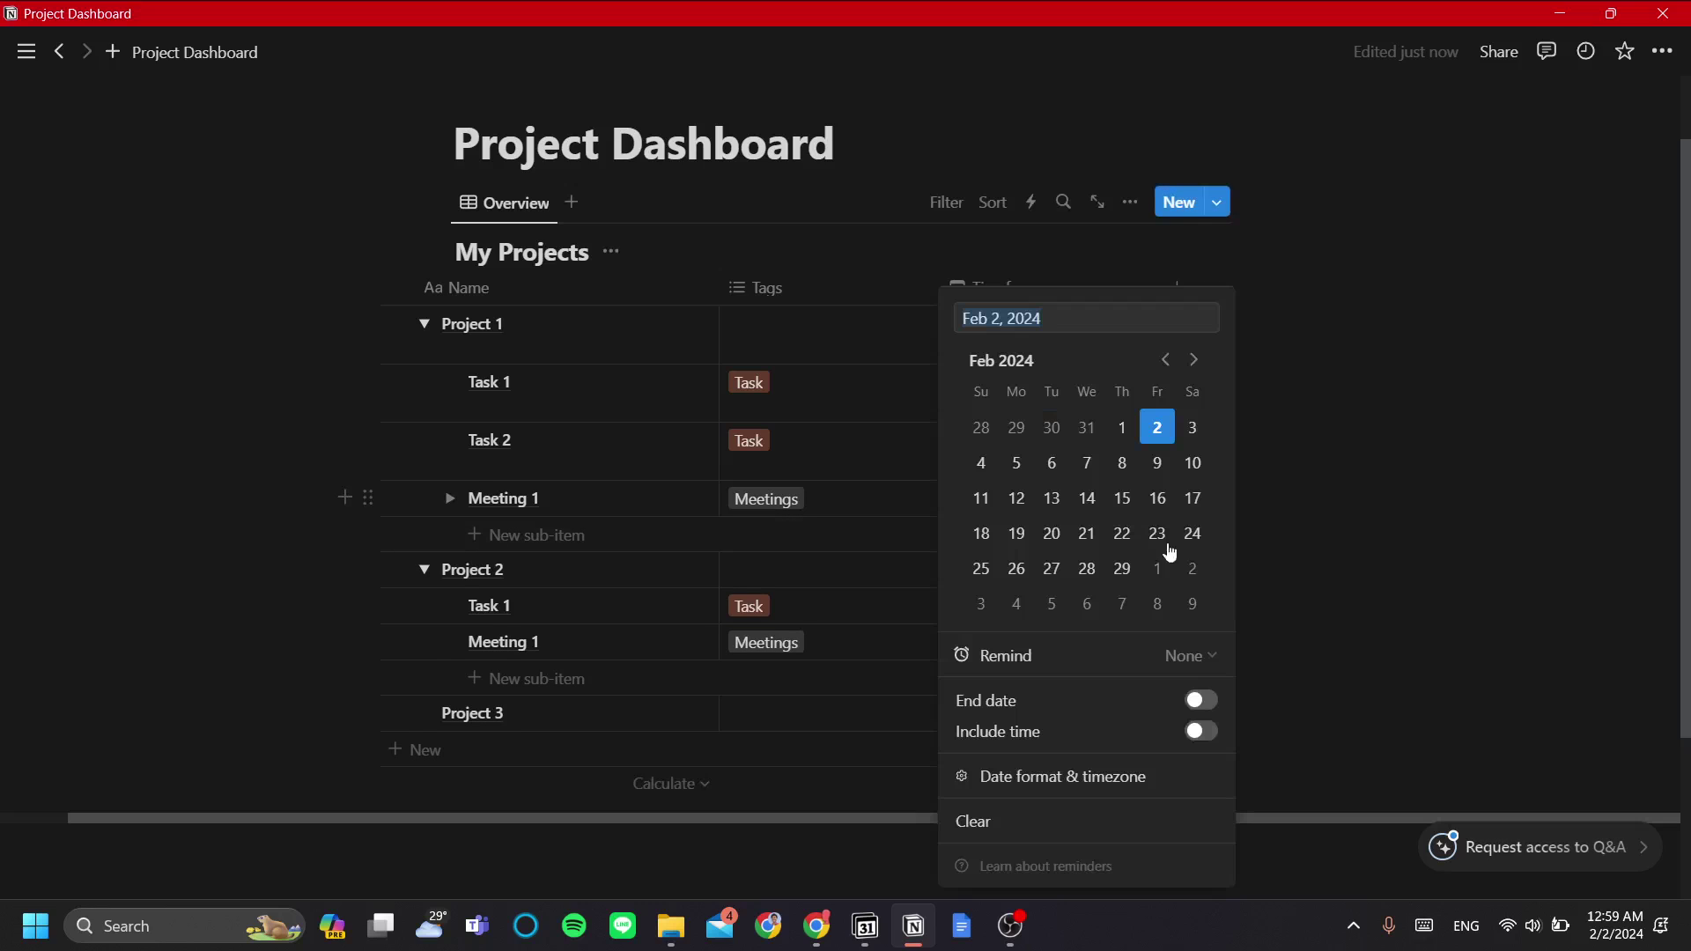
{"action": "left_click", "coordinate": [1123, 464]}
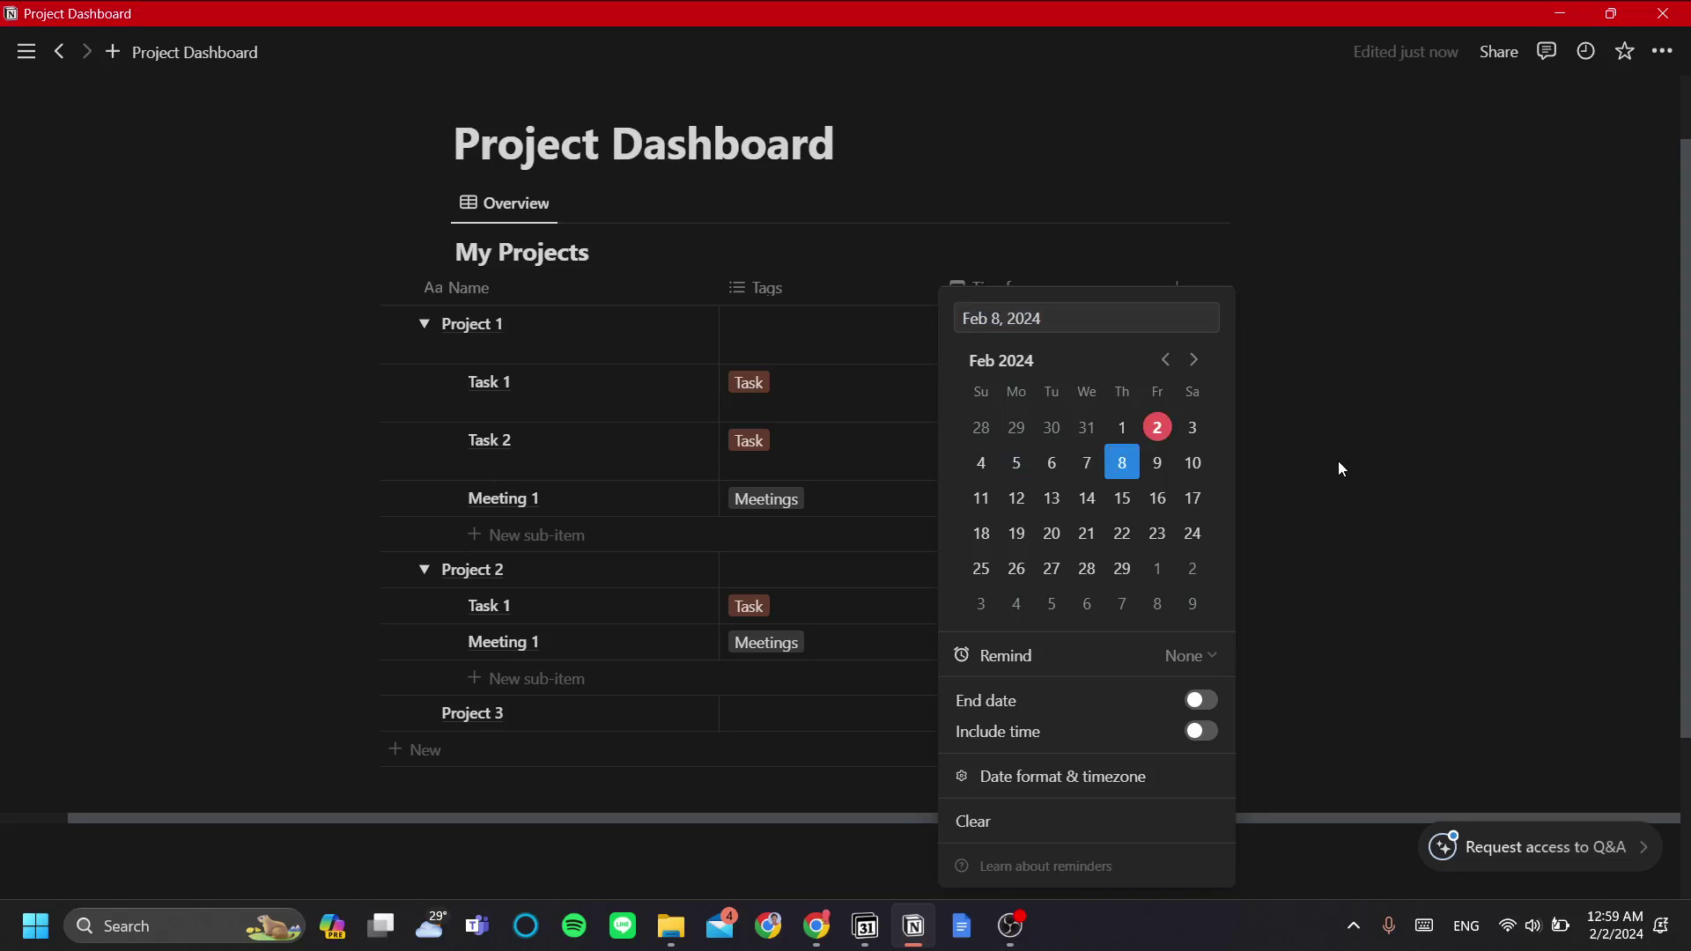
{"action": "key", "text": "Escape"}
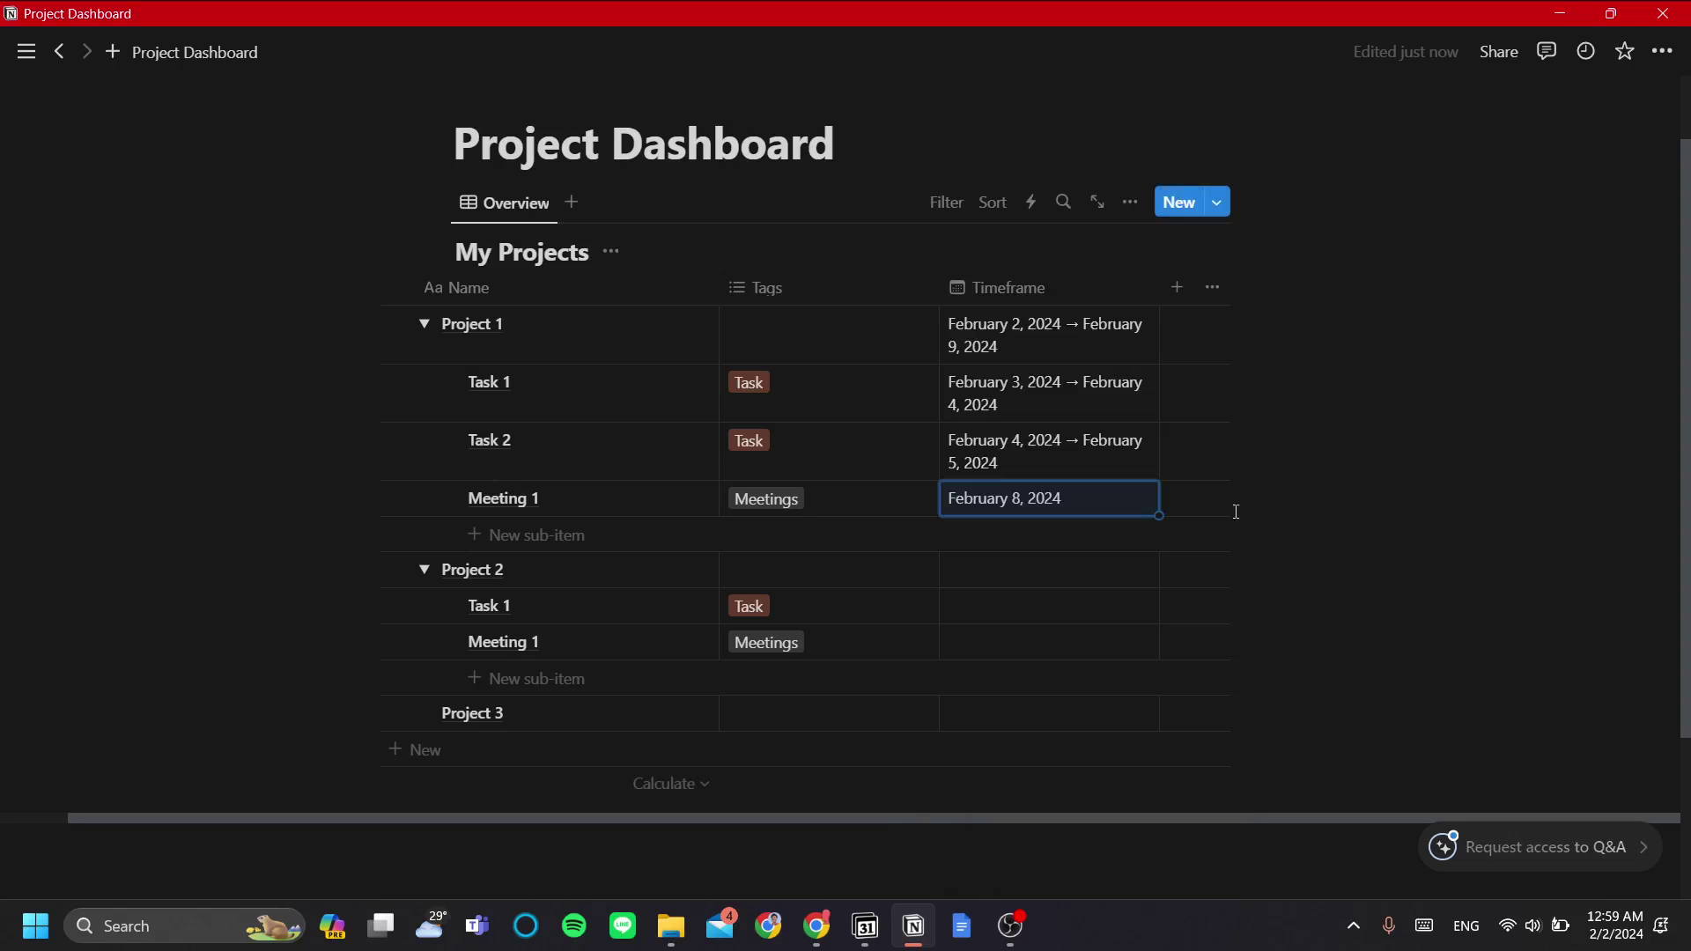
- Insert a Calendar view database block in the empty line below the My Projects table
{"action": "scroll", "coordinate": [1067, 506], "scroll_direction": "down", "scroll_amount": 1}
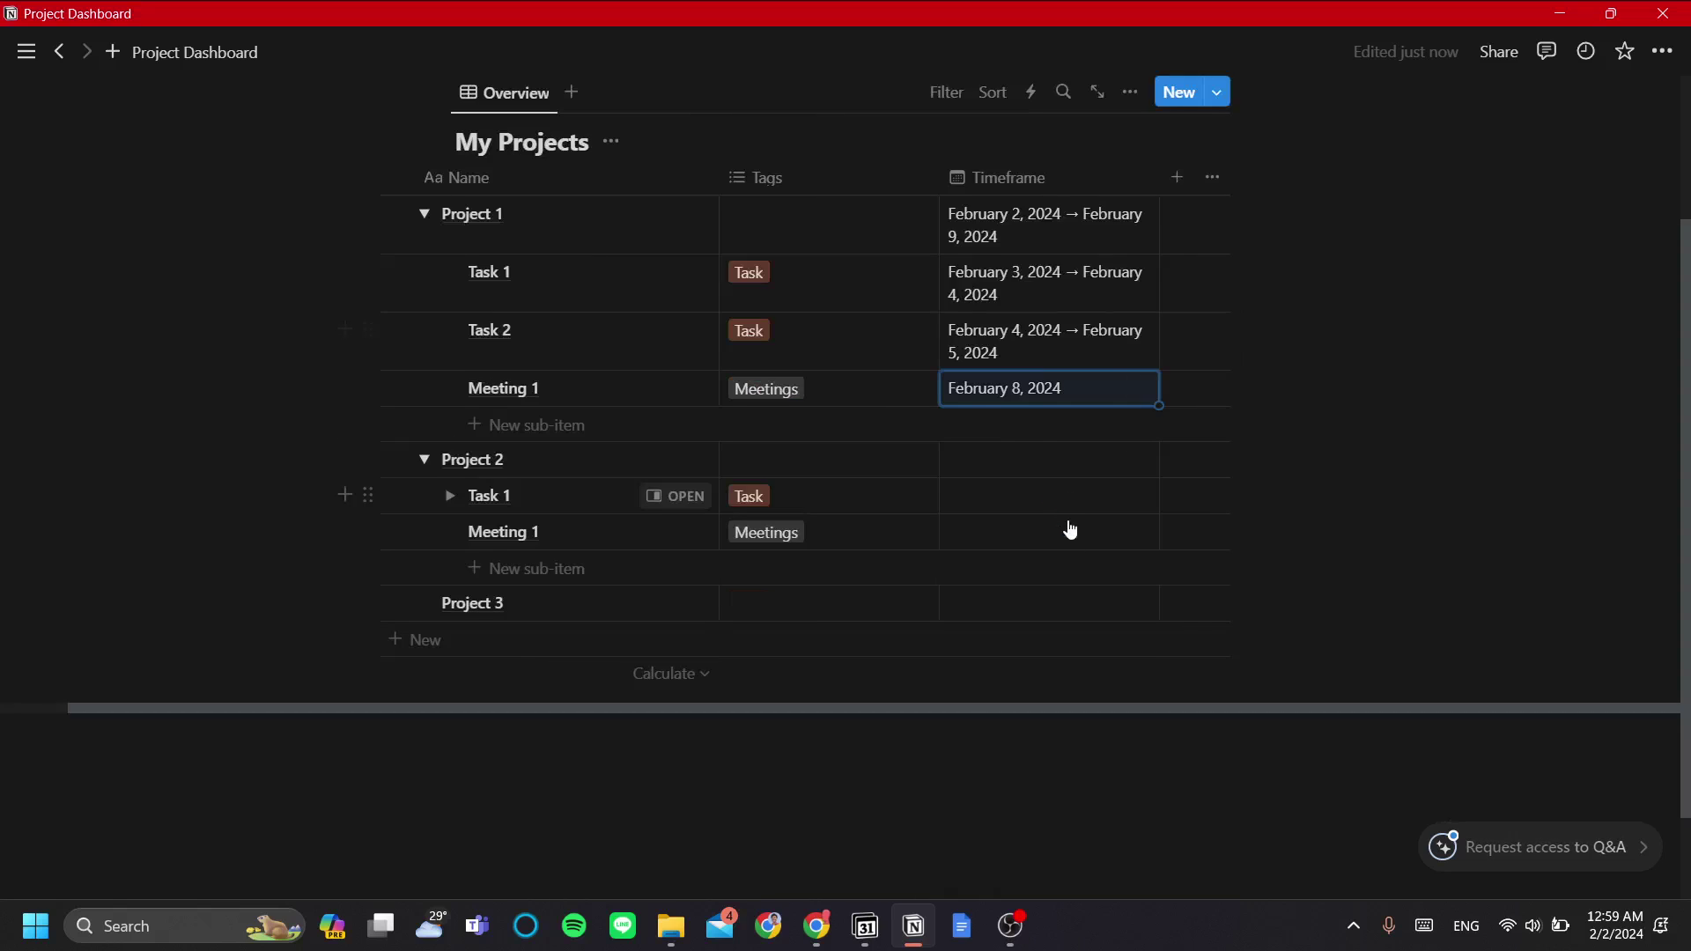
{"action": "left_click", "coordinate": [723, 746]}
{"action": "scroll", "coordinate": [1075, 678], "scroll_direction": "up", "scroll_amount": 1}
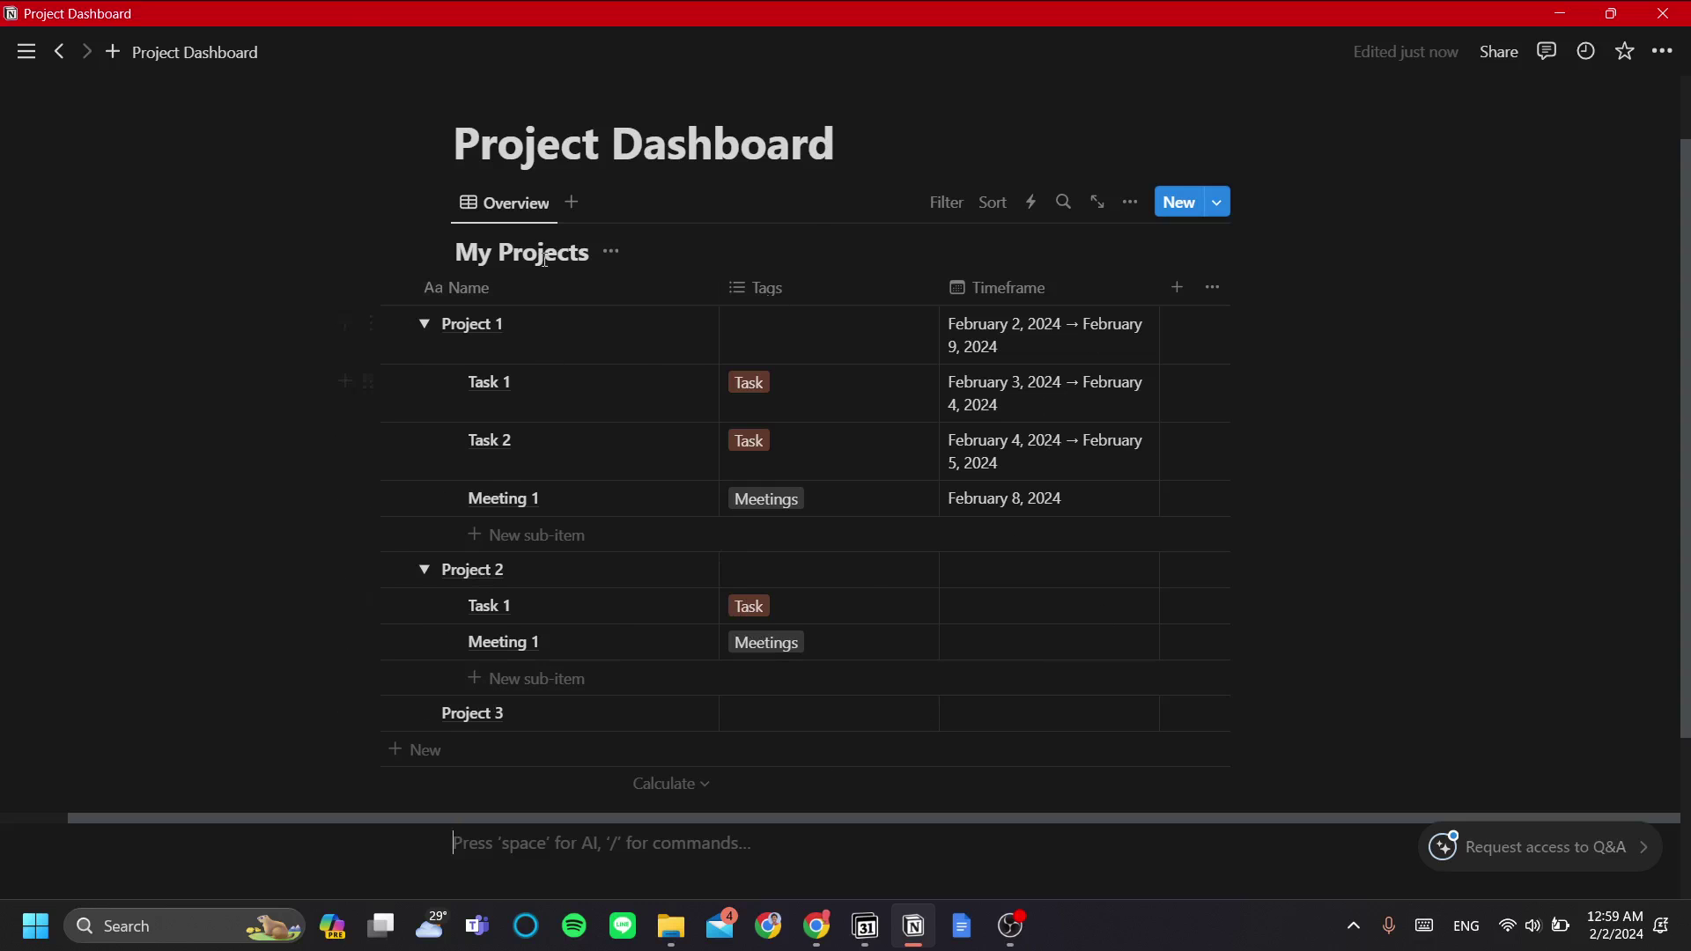
{"action": "scroll", "coordinate": [714, 398], "scroll_direction": "down", "scroll_amount": 3}
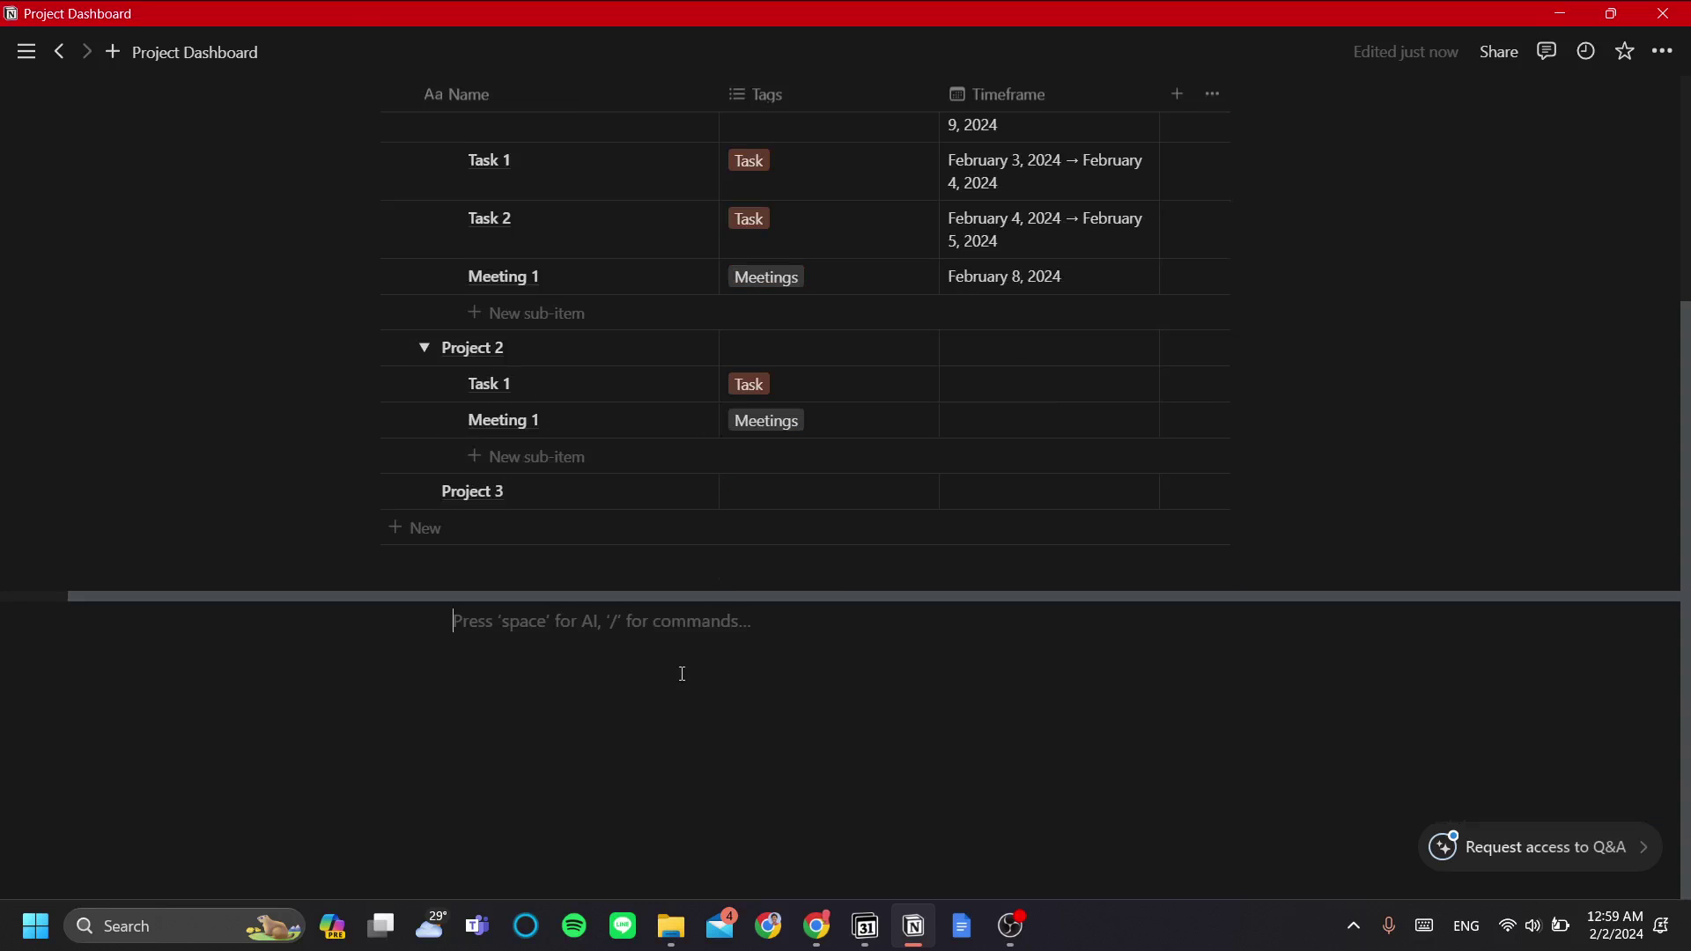
{"action": "type", "text": "/"}
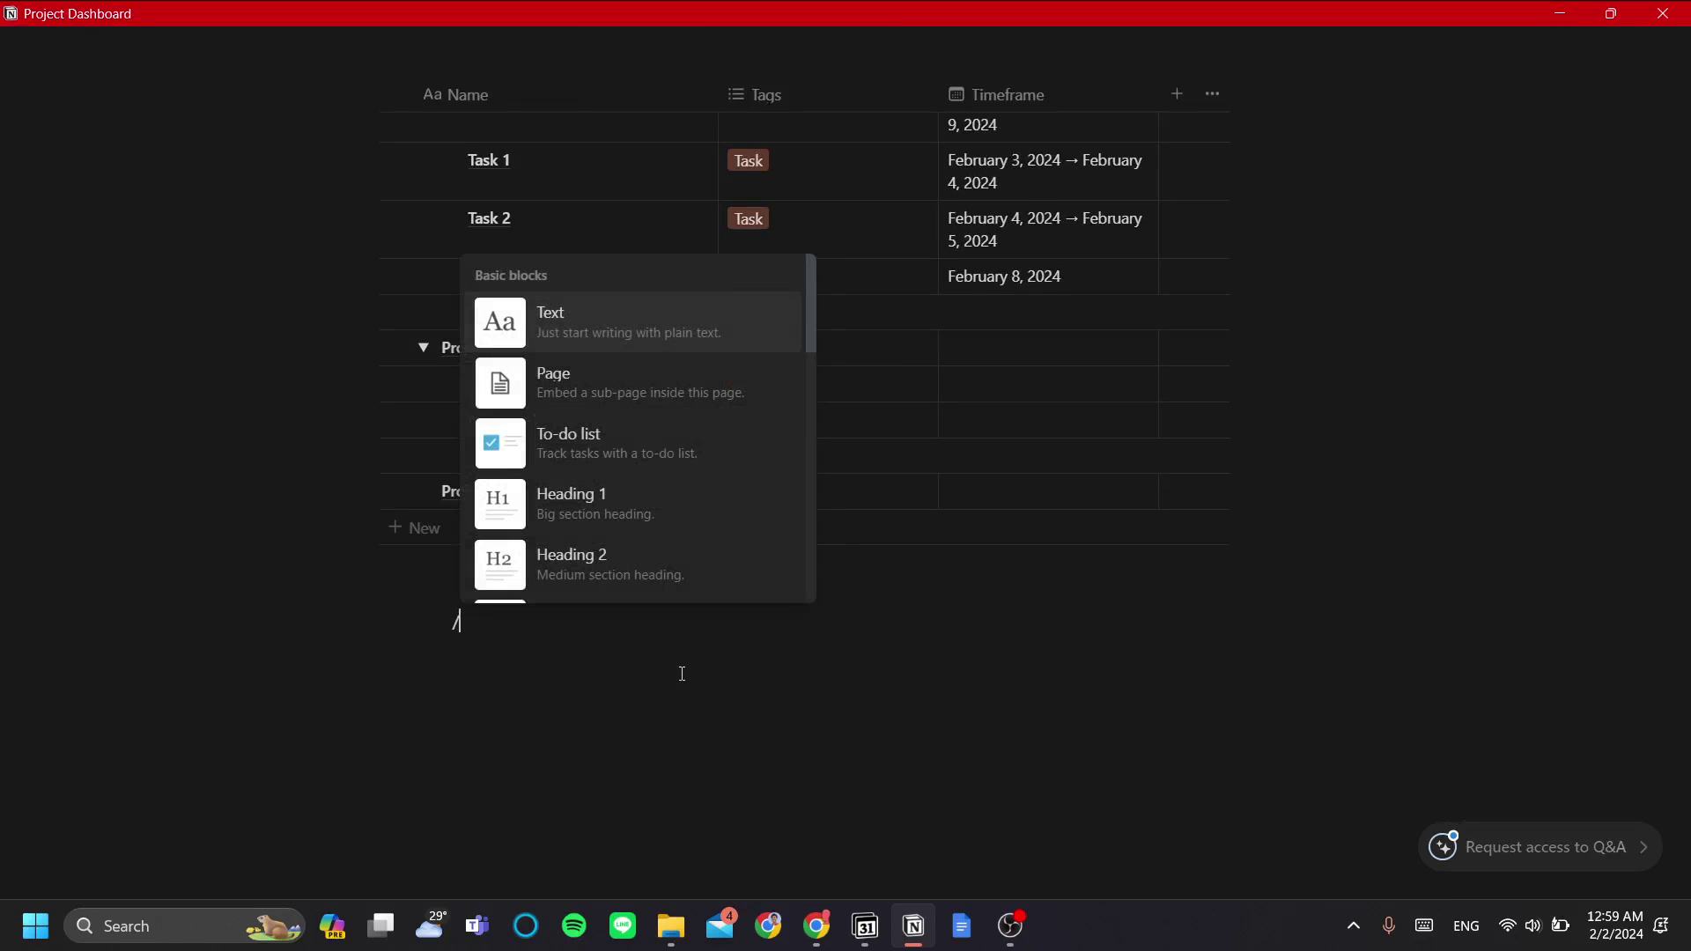
{"action": "type", "text": "view"}
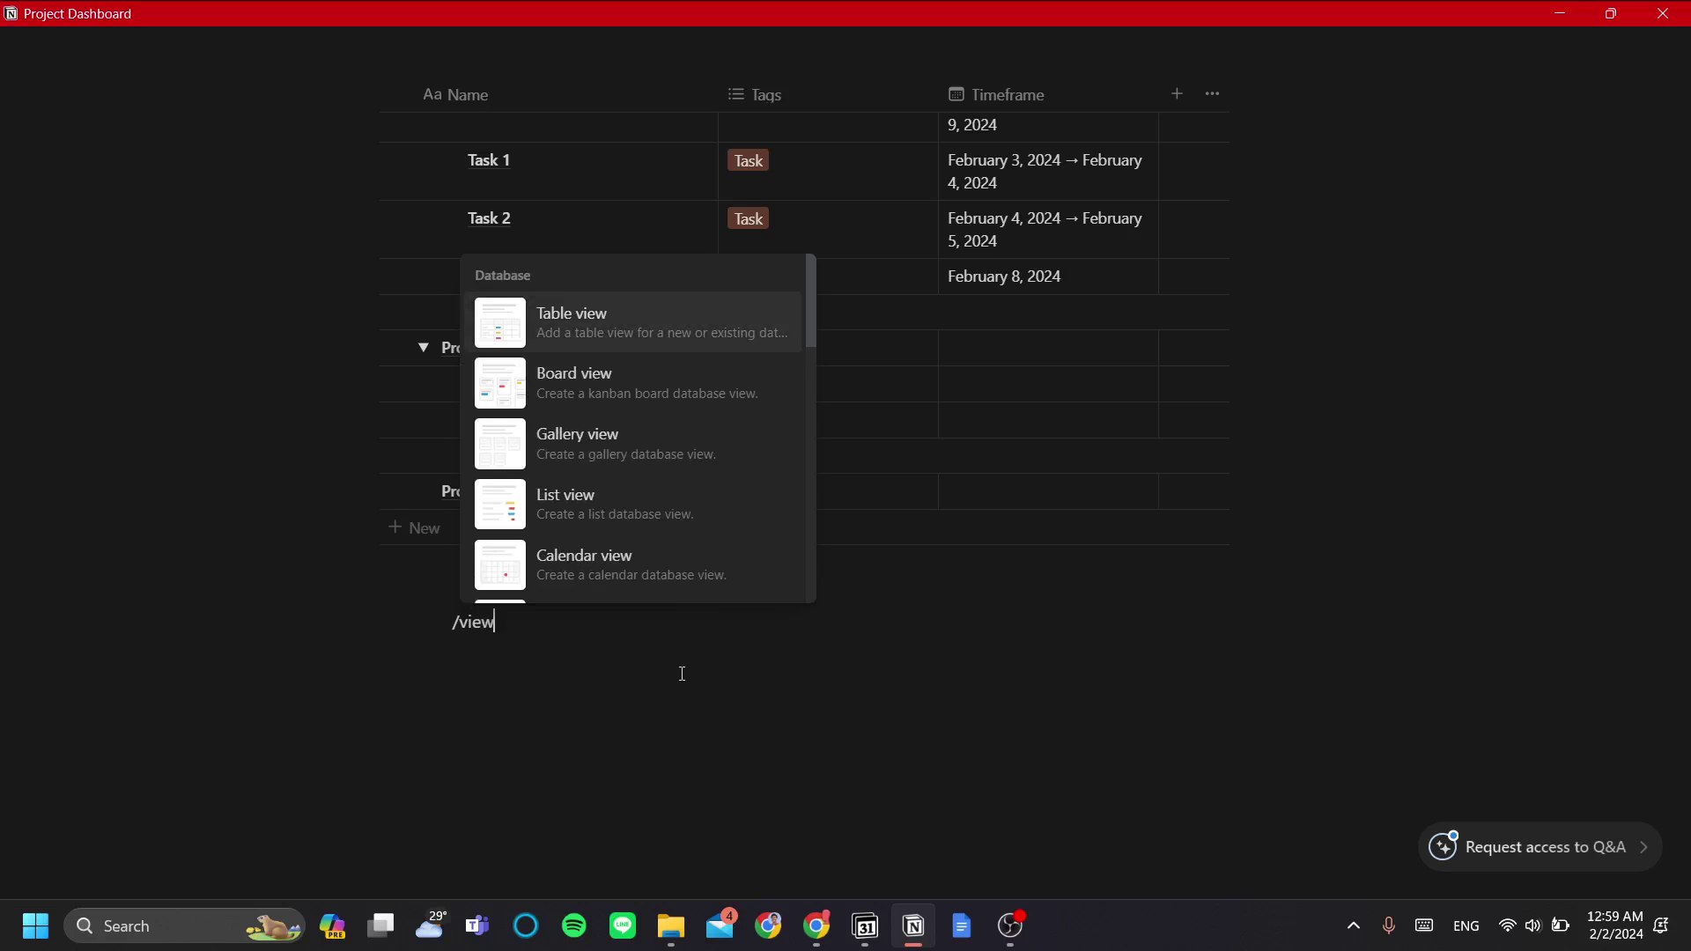
{"action": "scroll", "coordinate": [617, 392], "scroll_direction": "down", "scroll_amount": 2}
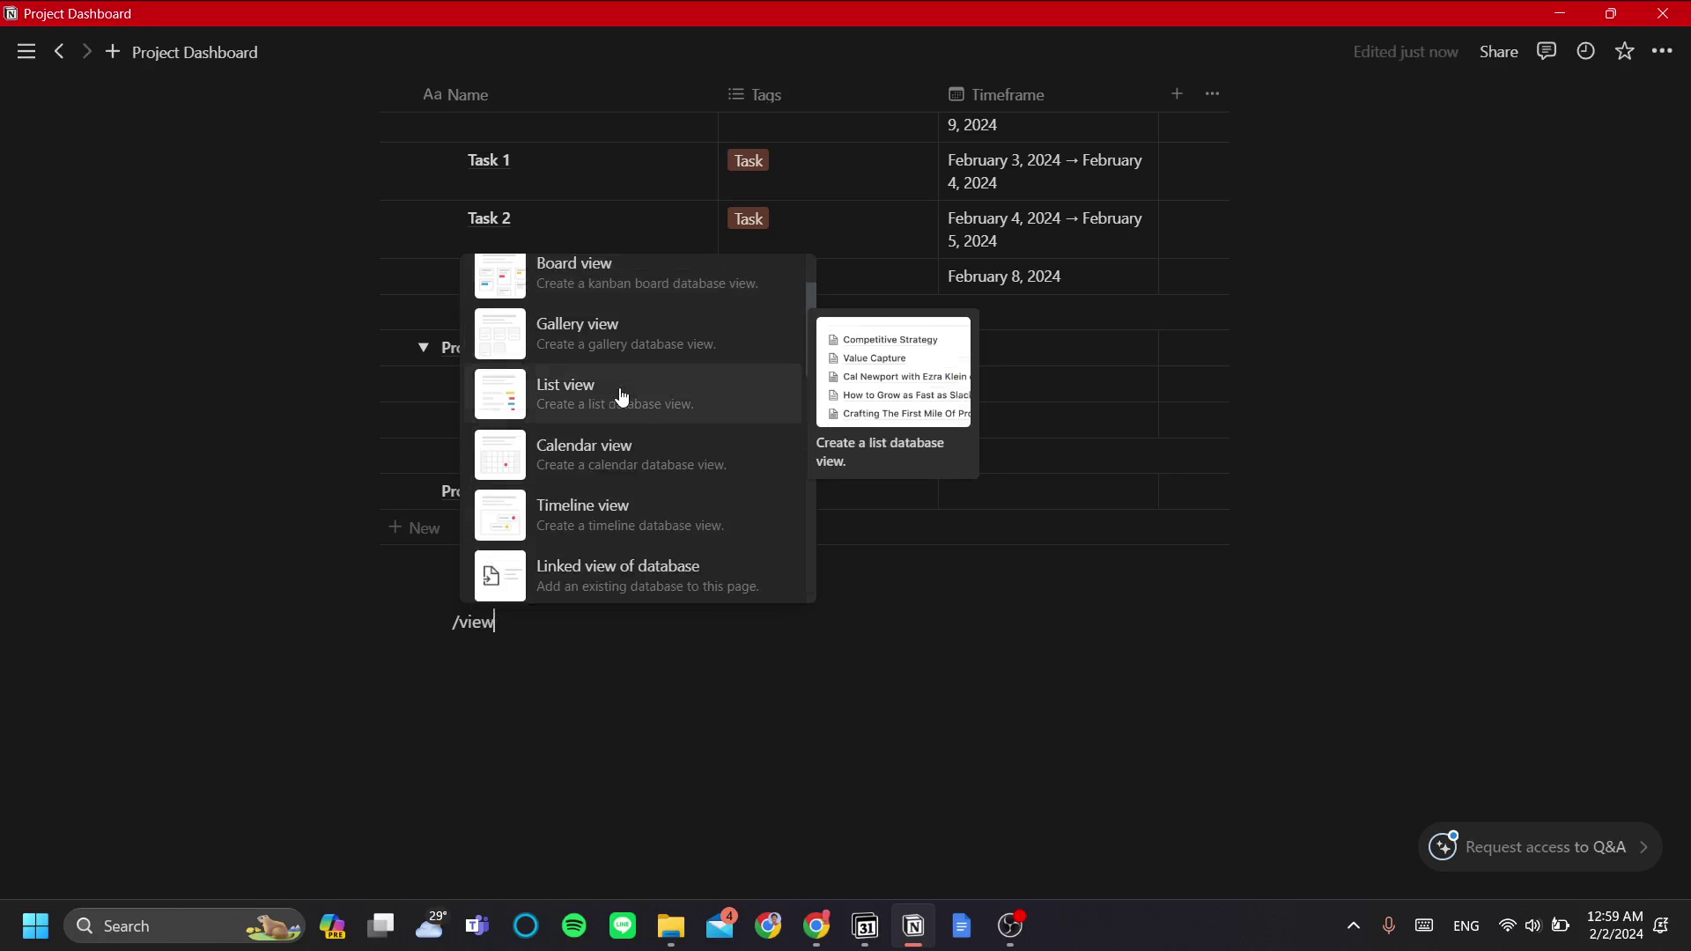
{"action": "left_click", "coordinate": [646, 467]}
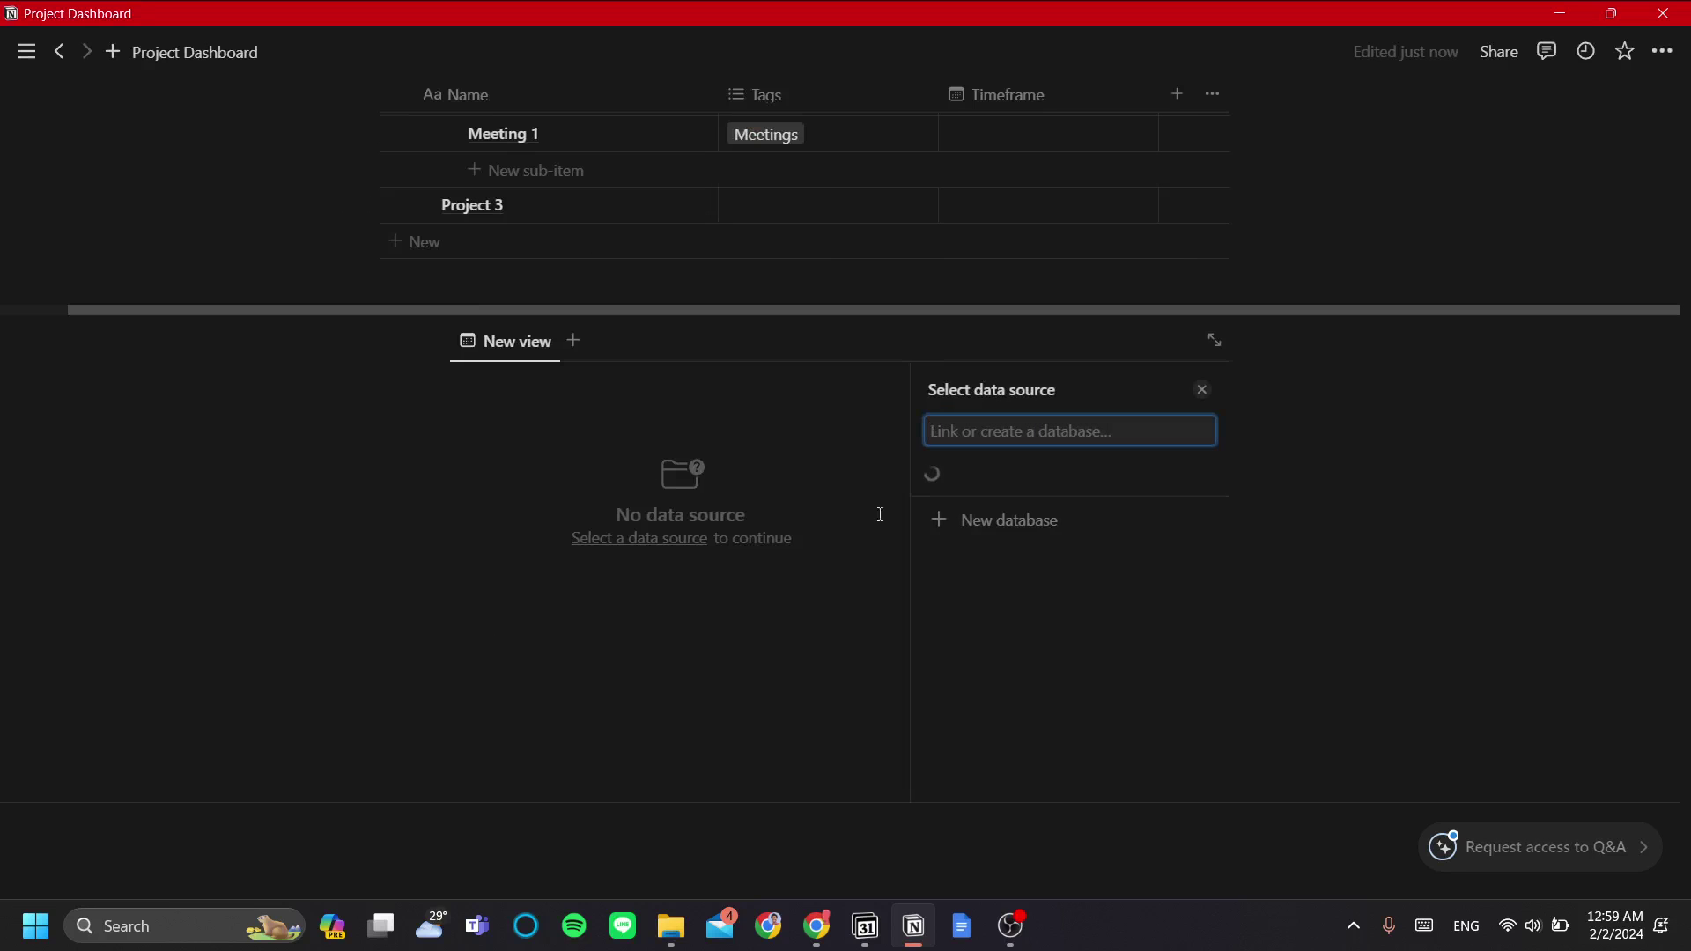
- Link the new view to the My Projects database as its data source, copying the existing Overview view
{"action": "key", "text": "Down"}
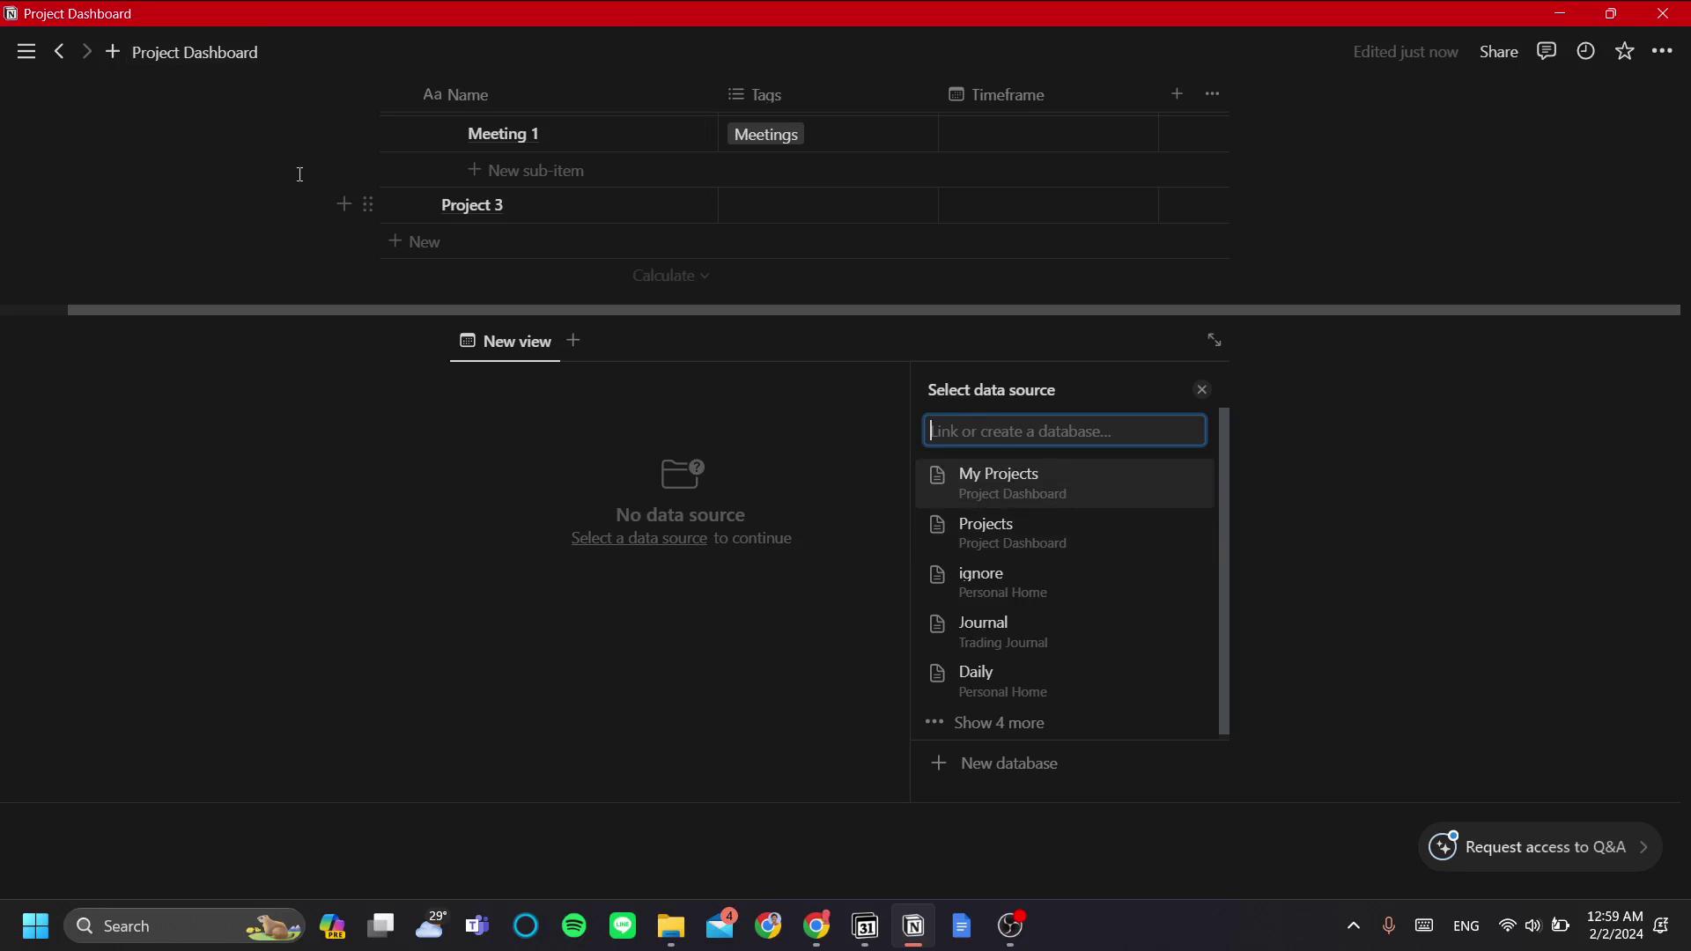
{"action": "left_click", "coordinate": [1078, 502]}
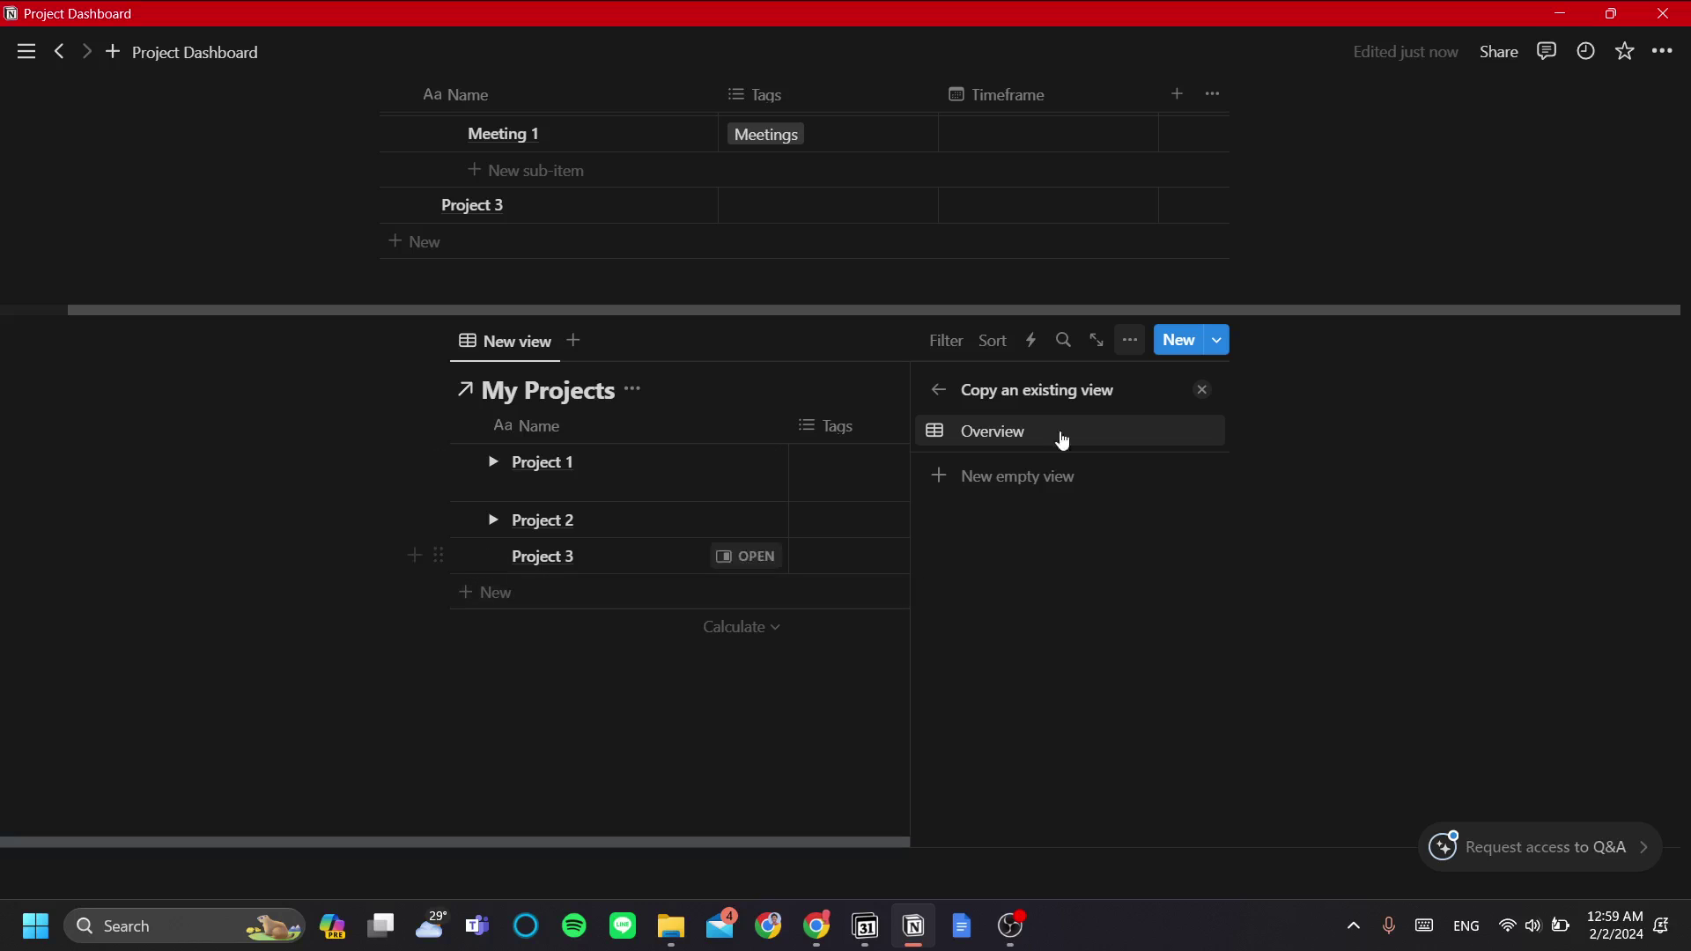
{"action": "left_click", "coordinate": [1202, 390]}
{"action": "scroll", "coordinate": [740, 419], "scroll_direction": "up", "scroll_amount": 6}
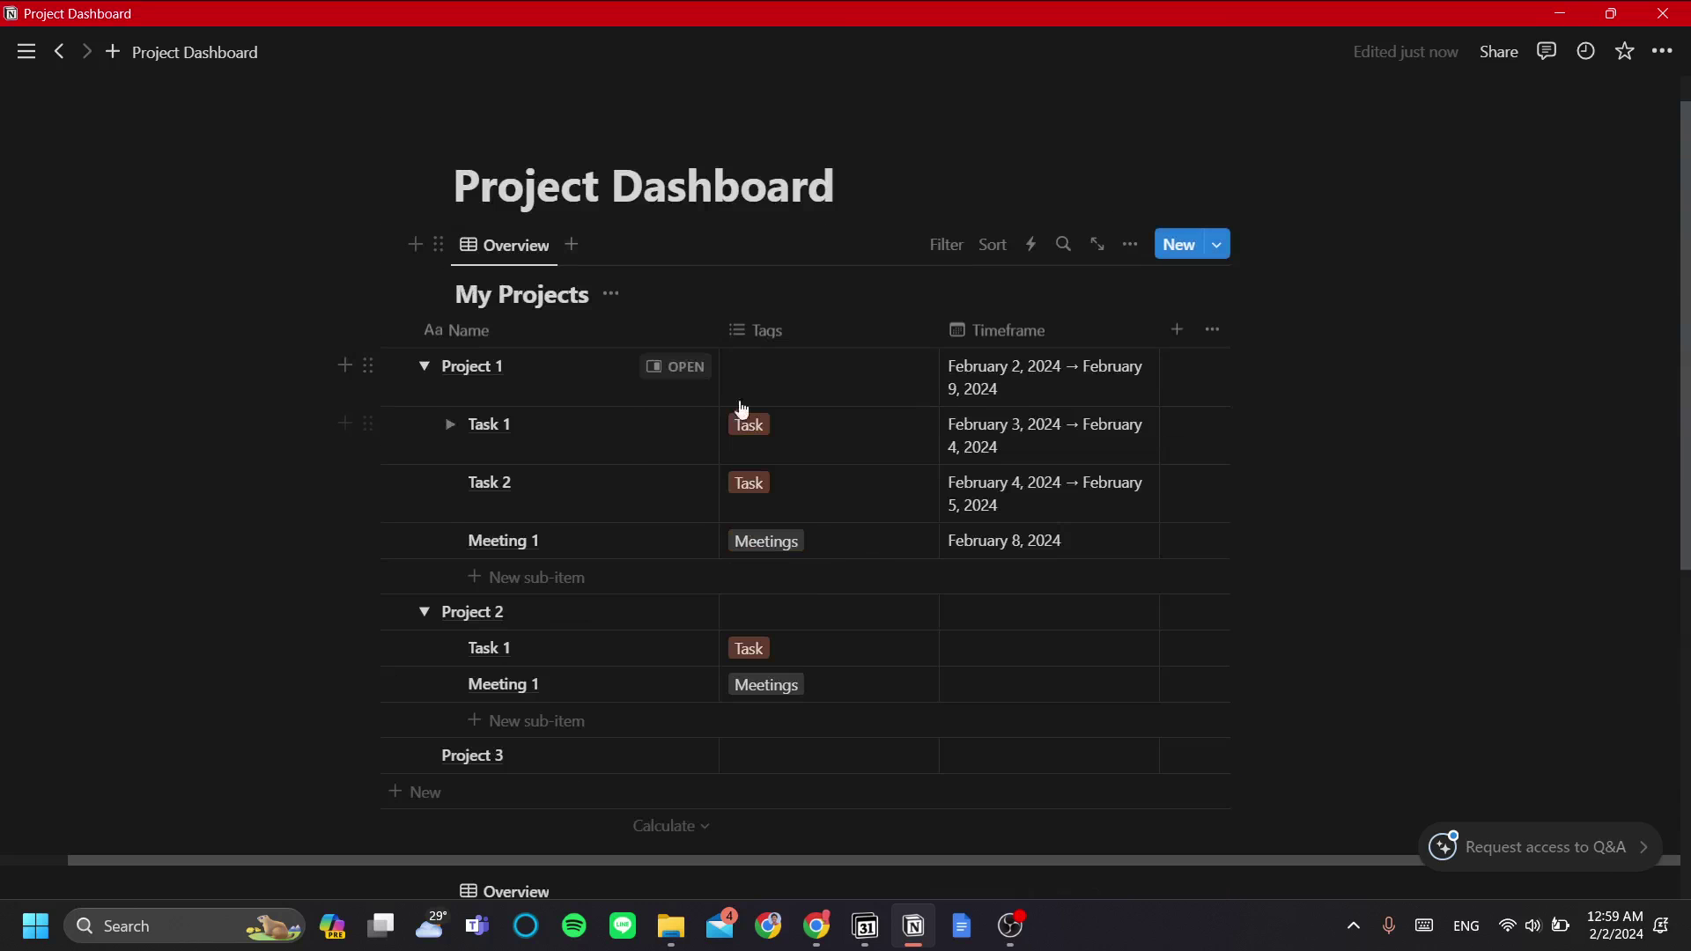
- Change the layout of the linked My Projects view from Table to Calendar
{"action": "scroll", "coordinate": [669, 529], "scroll_direction": "down", "scroll_amount": 5}
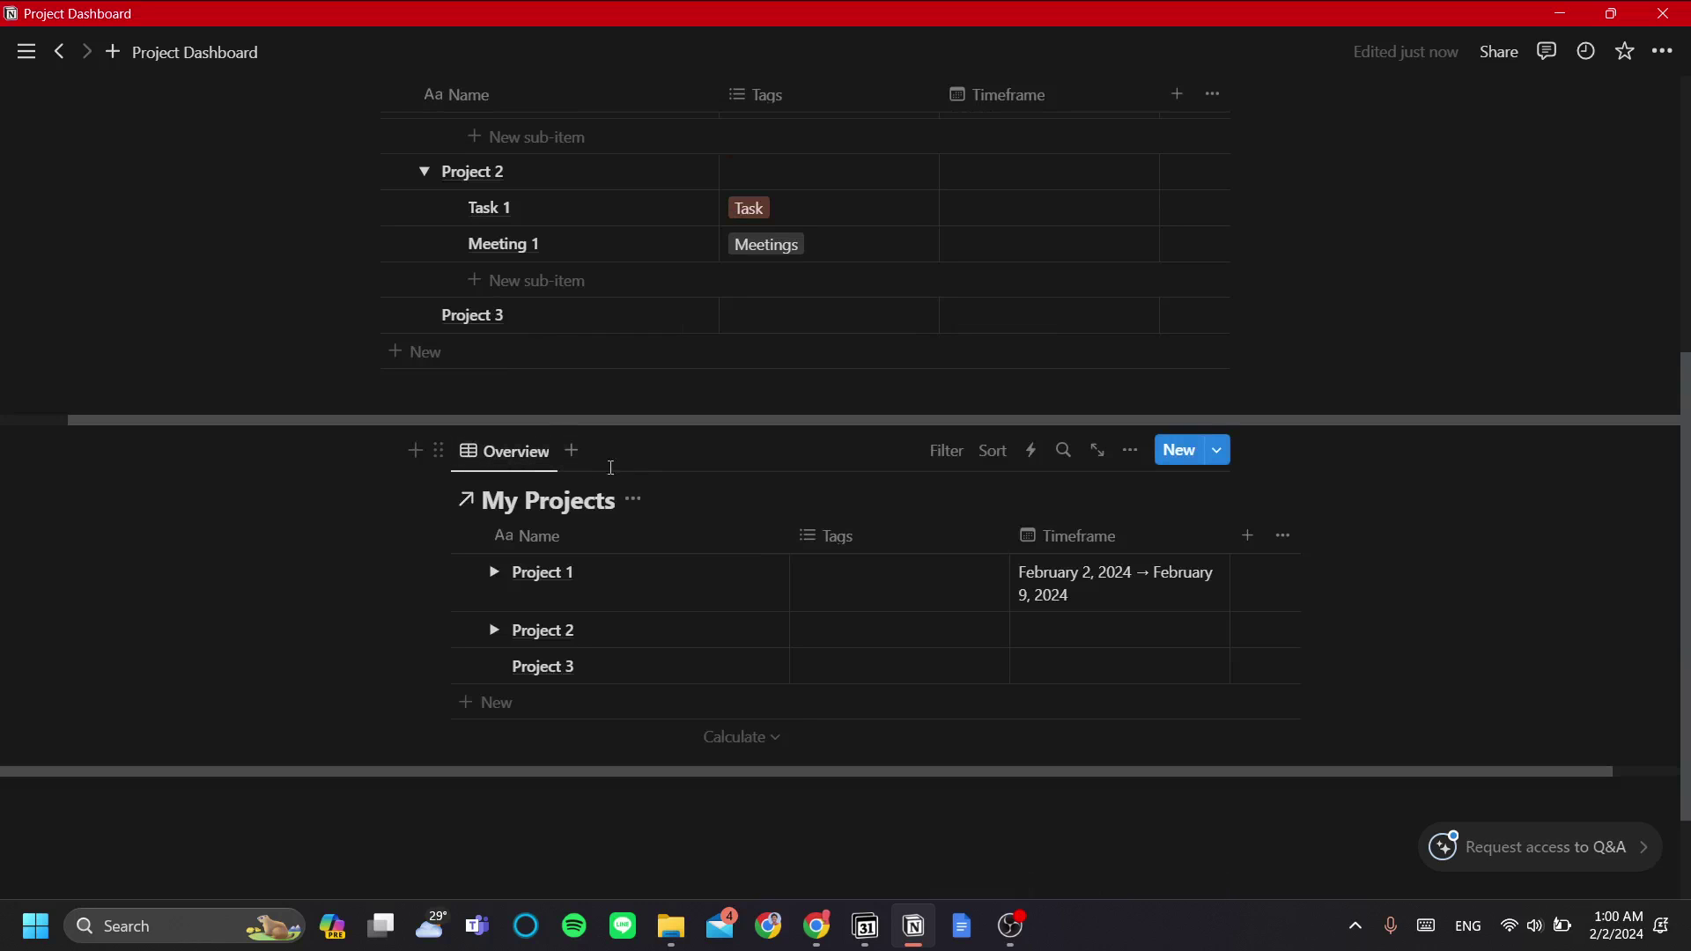
{"action": "left_click", "coordinate": [522, 454]}
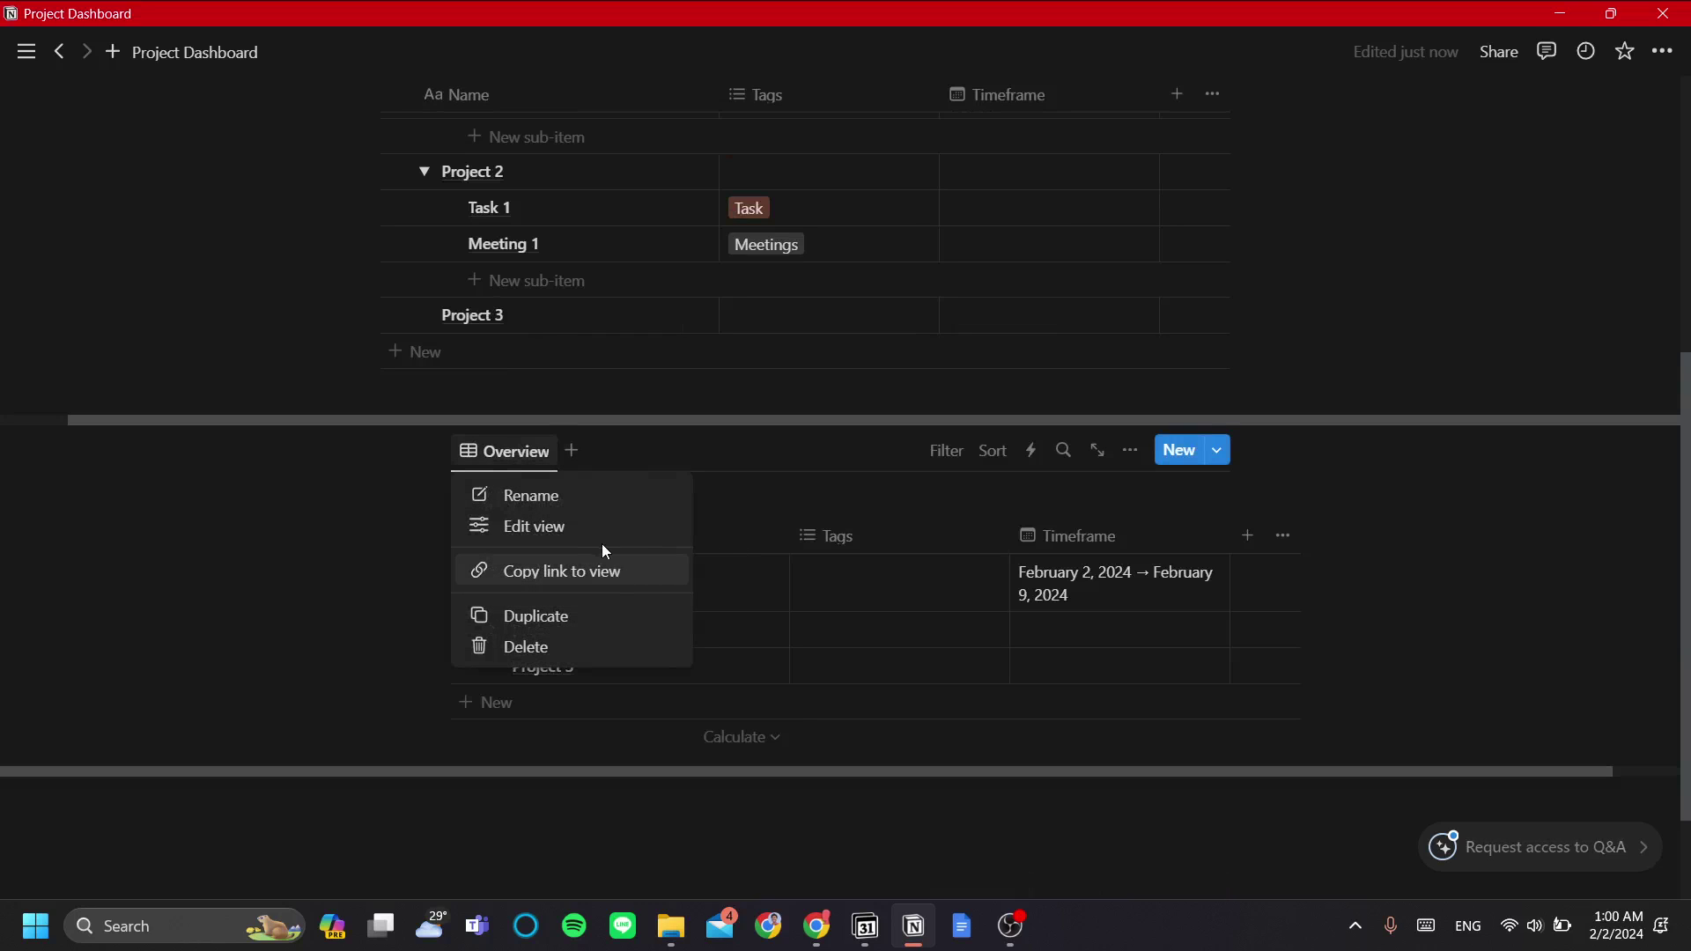
{"action": "left_click", "coordinate": [535, 526]}
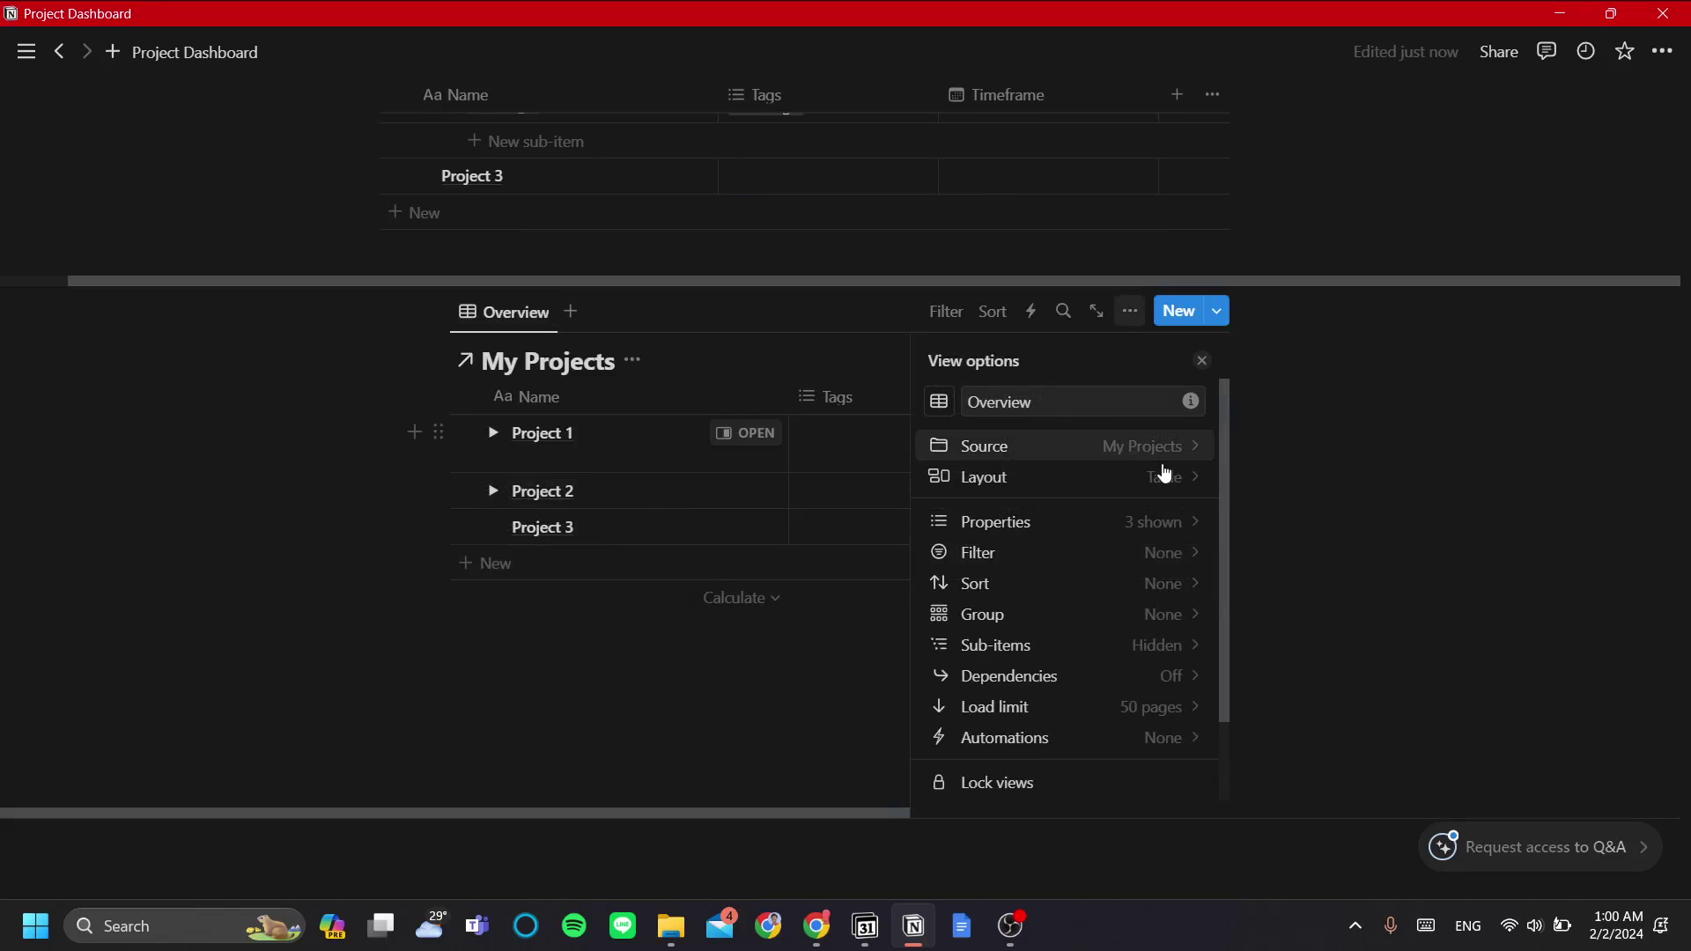
{"action": "left_click", "coordinate": [1159, 489]}
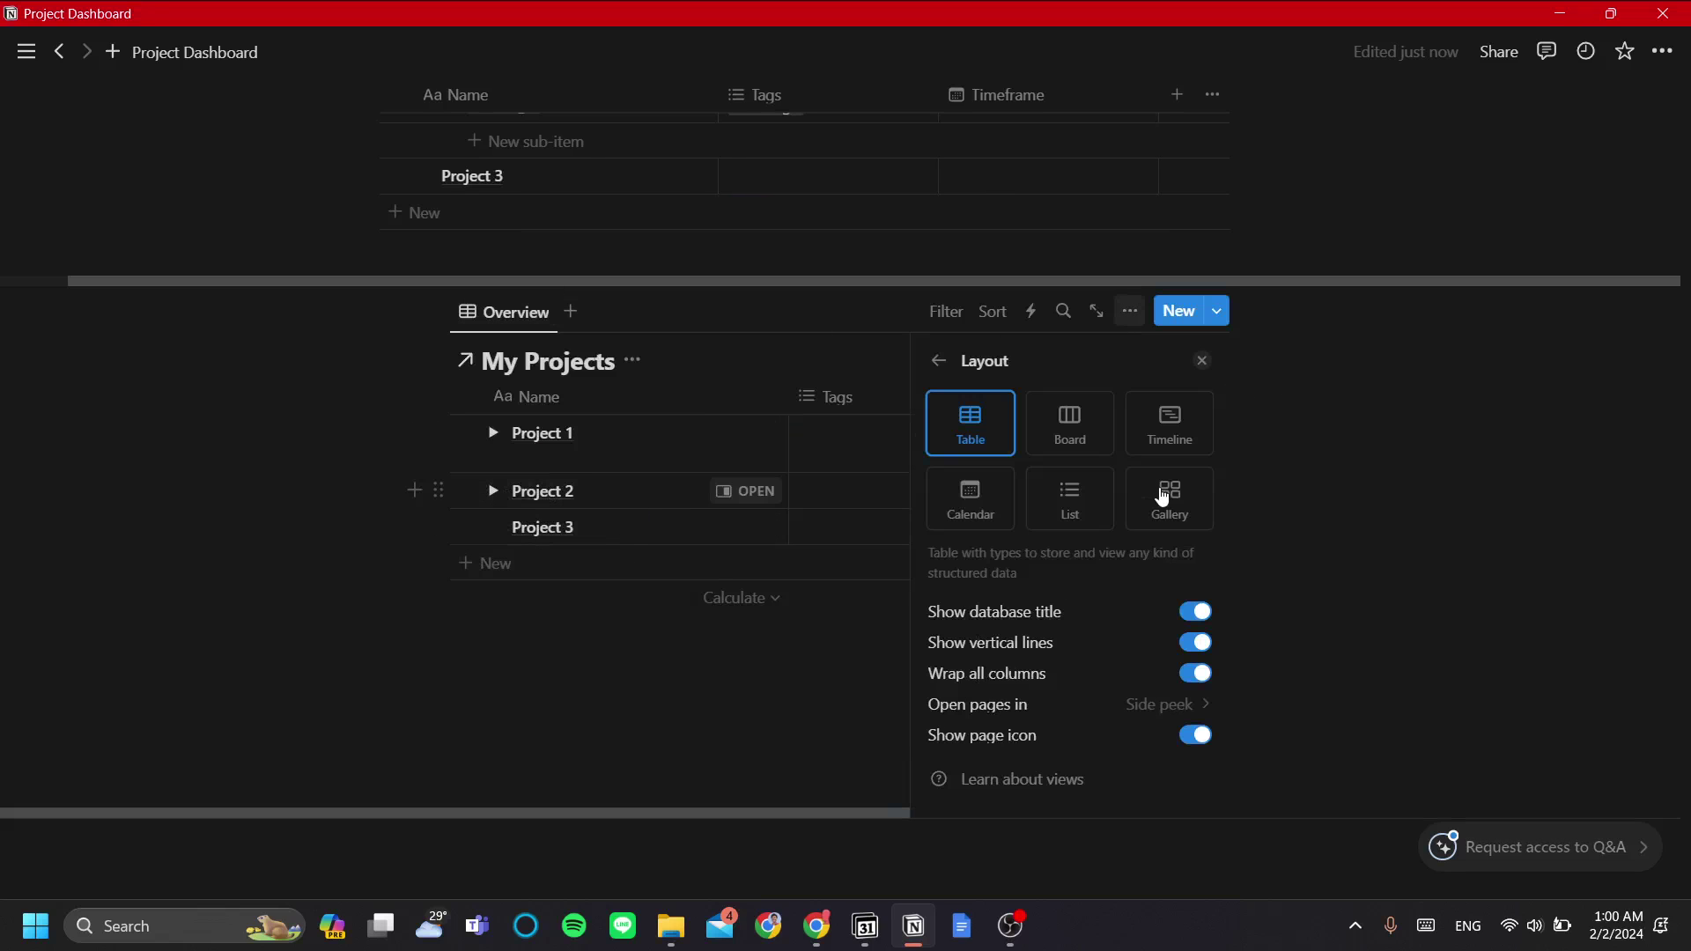
{"action": "left_click", "coordinate": [992, 514]}
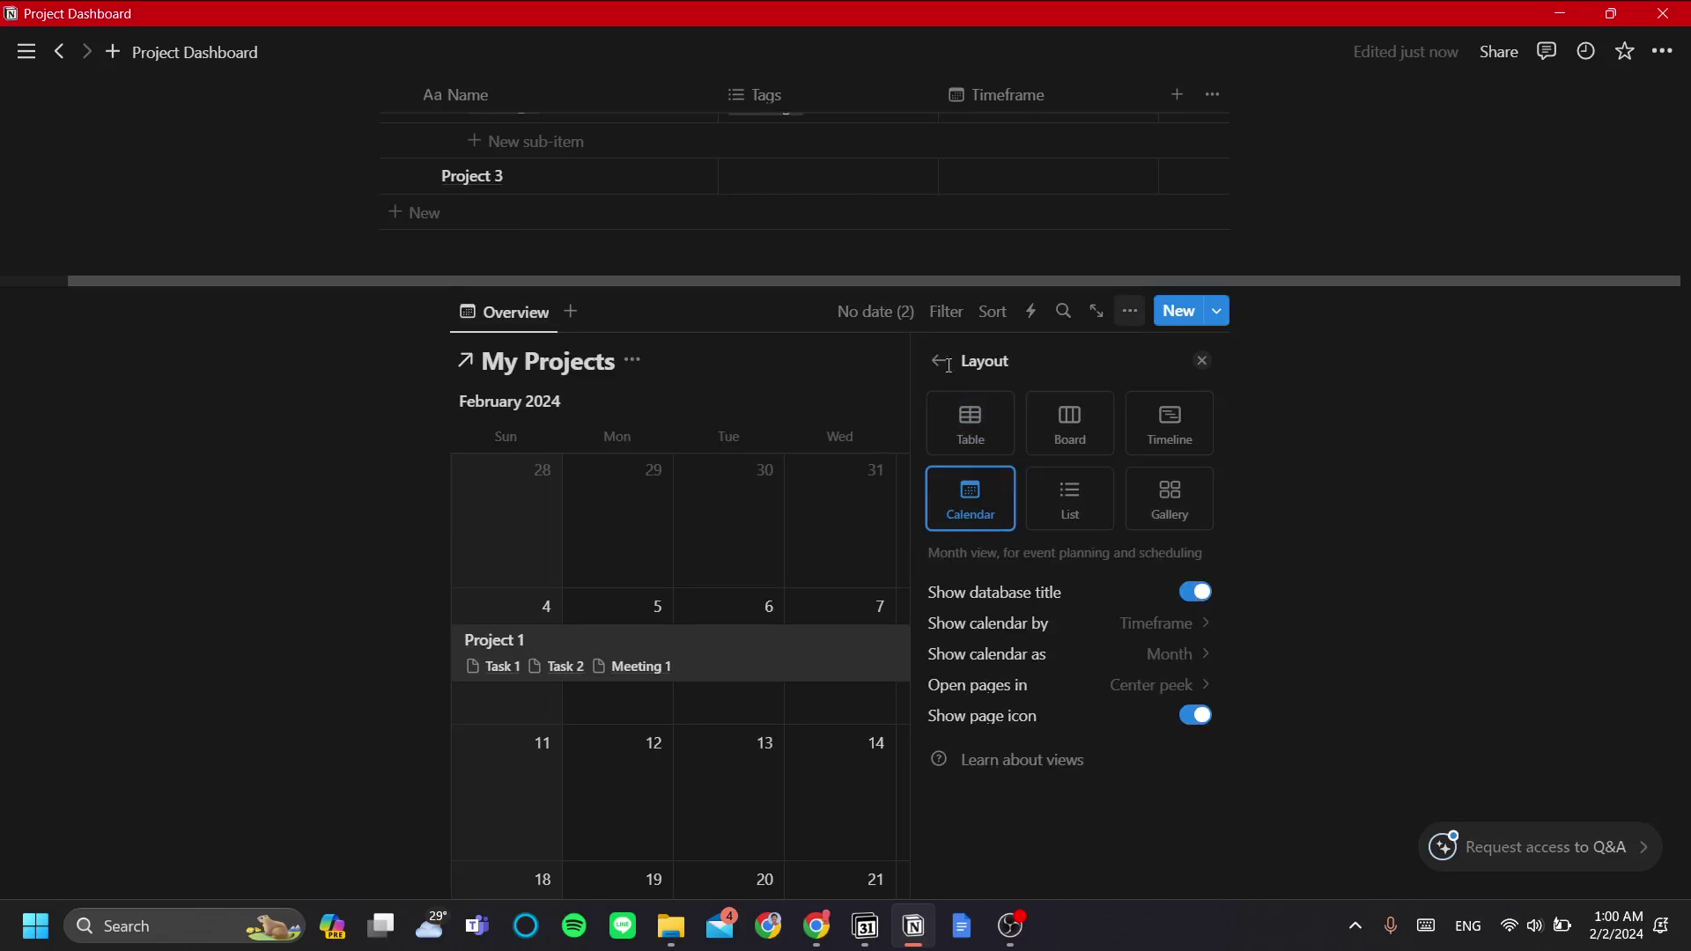
{"action": "left_click", "coordinate": [1202, 360]}
- Rename the linked calendar view of My Projects to "Calendar"
{"action": "scroll", "coordinate": [1238, 573], "scroll_direction": "up", "scroll_amount": 7}
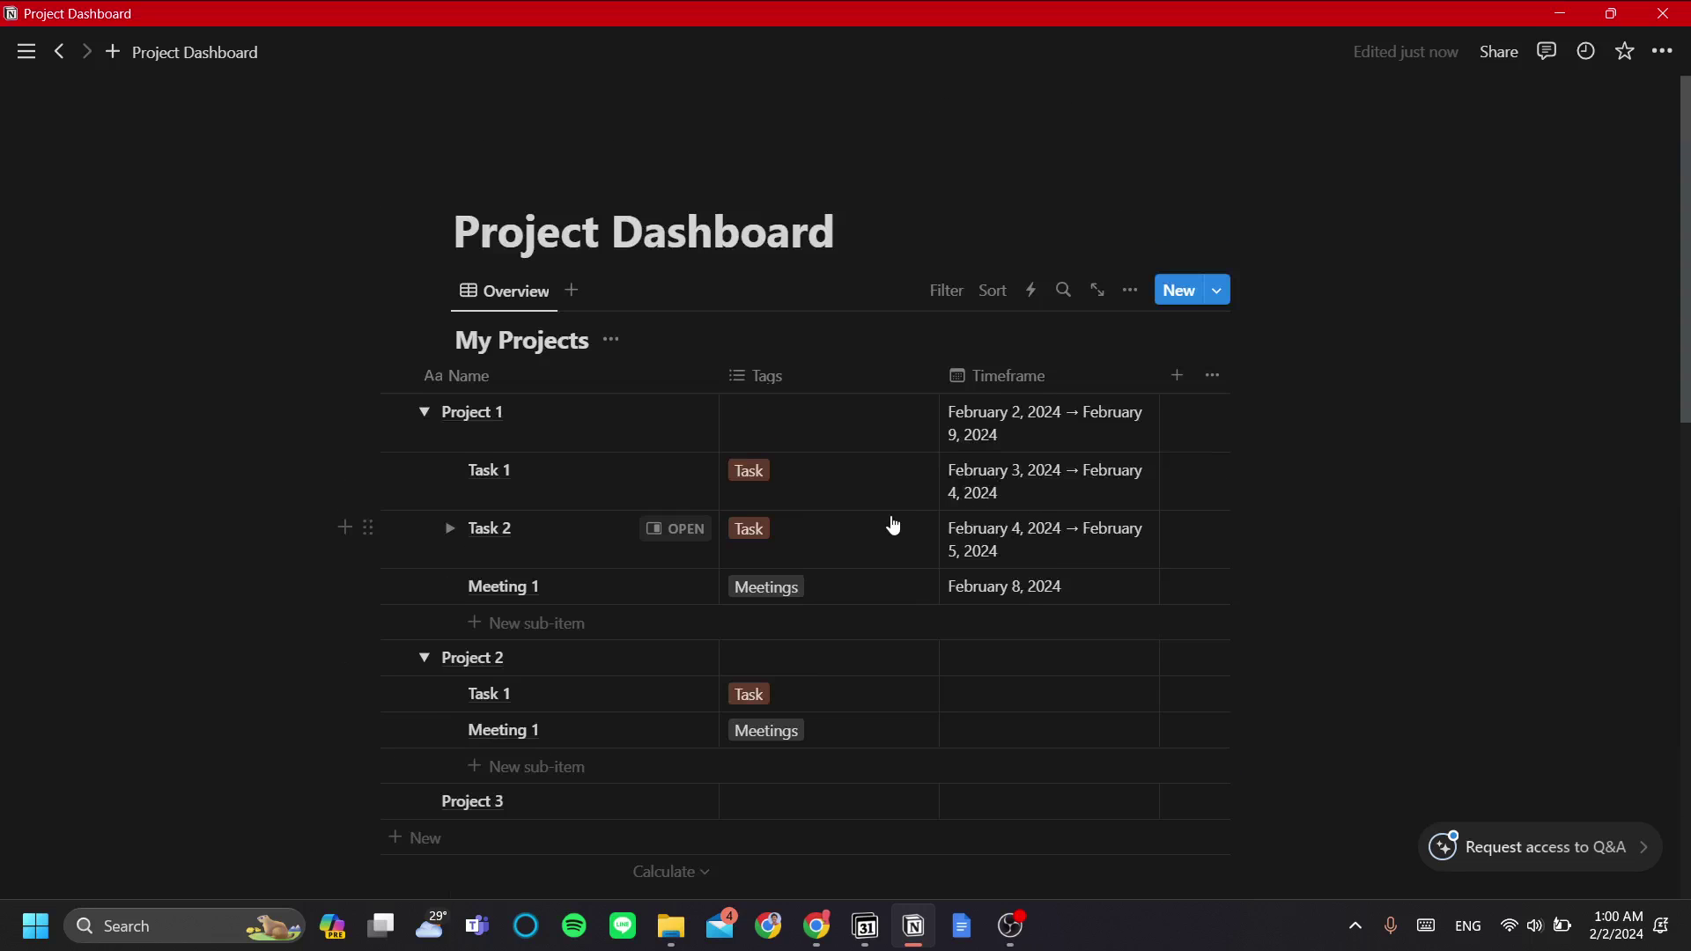
{"action": "scroll", "coordinate": [879, 581], "scroll_direction": "down", "scroll_amount": 5}
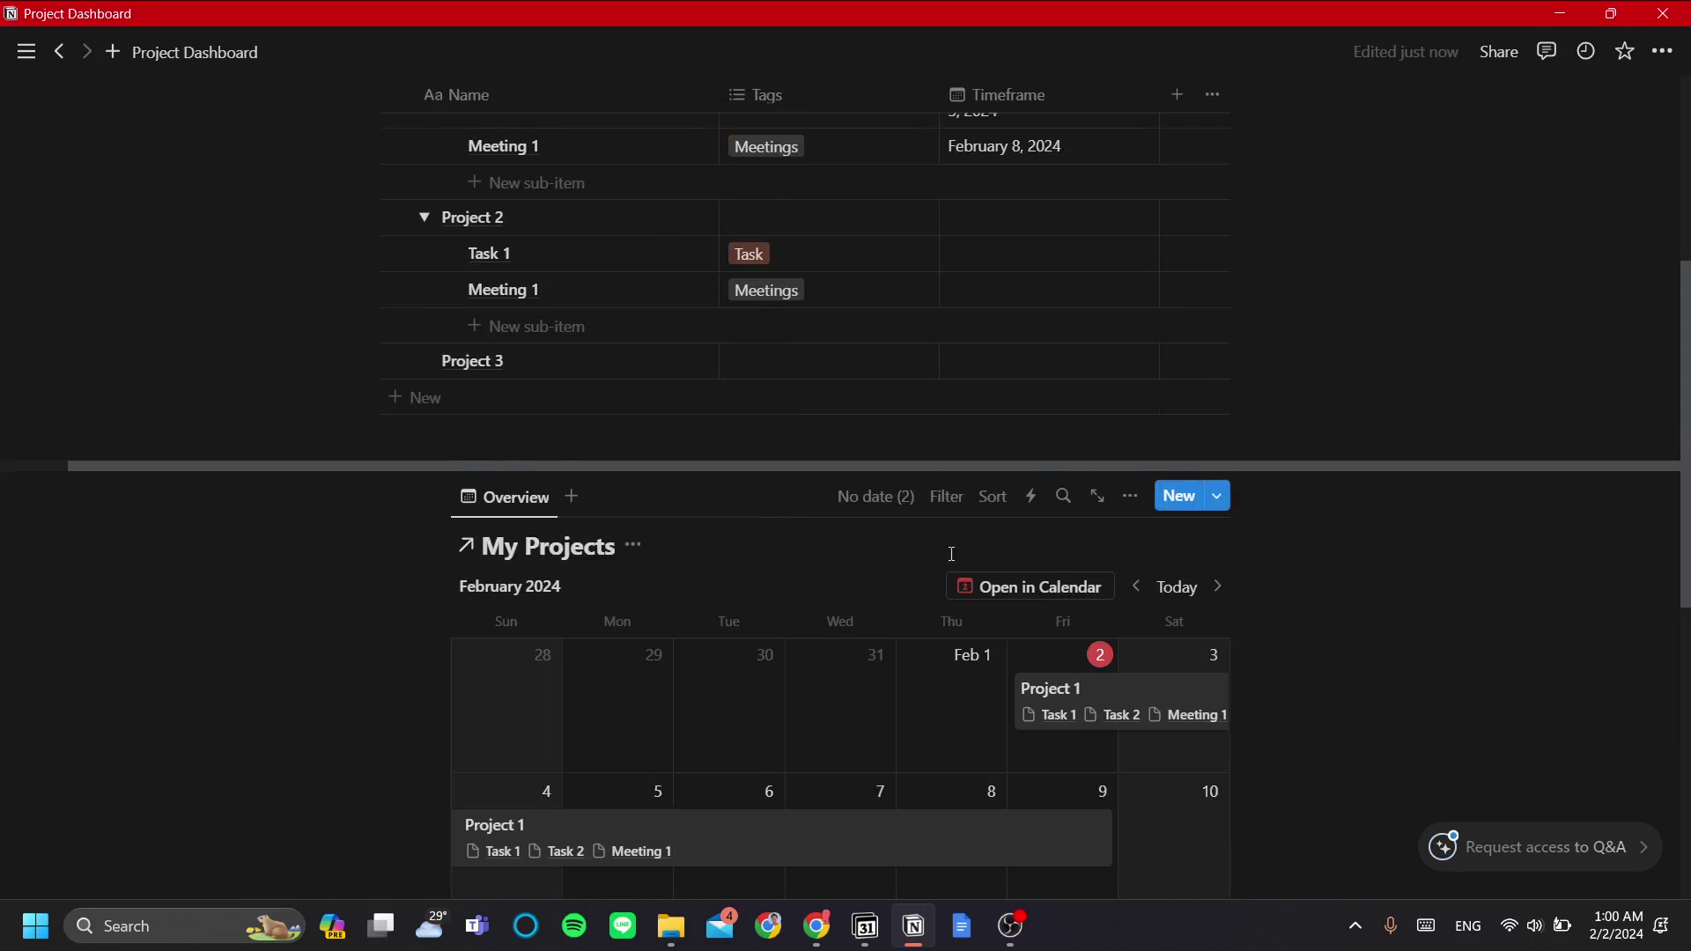
{"action": "scroll", "coordinate": [951, 553], "scroll_direction": "down", "scroll_amount": 3}
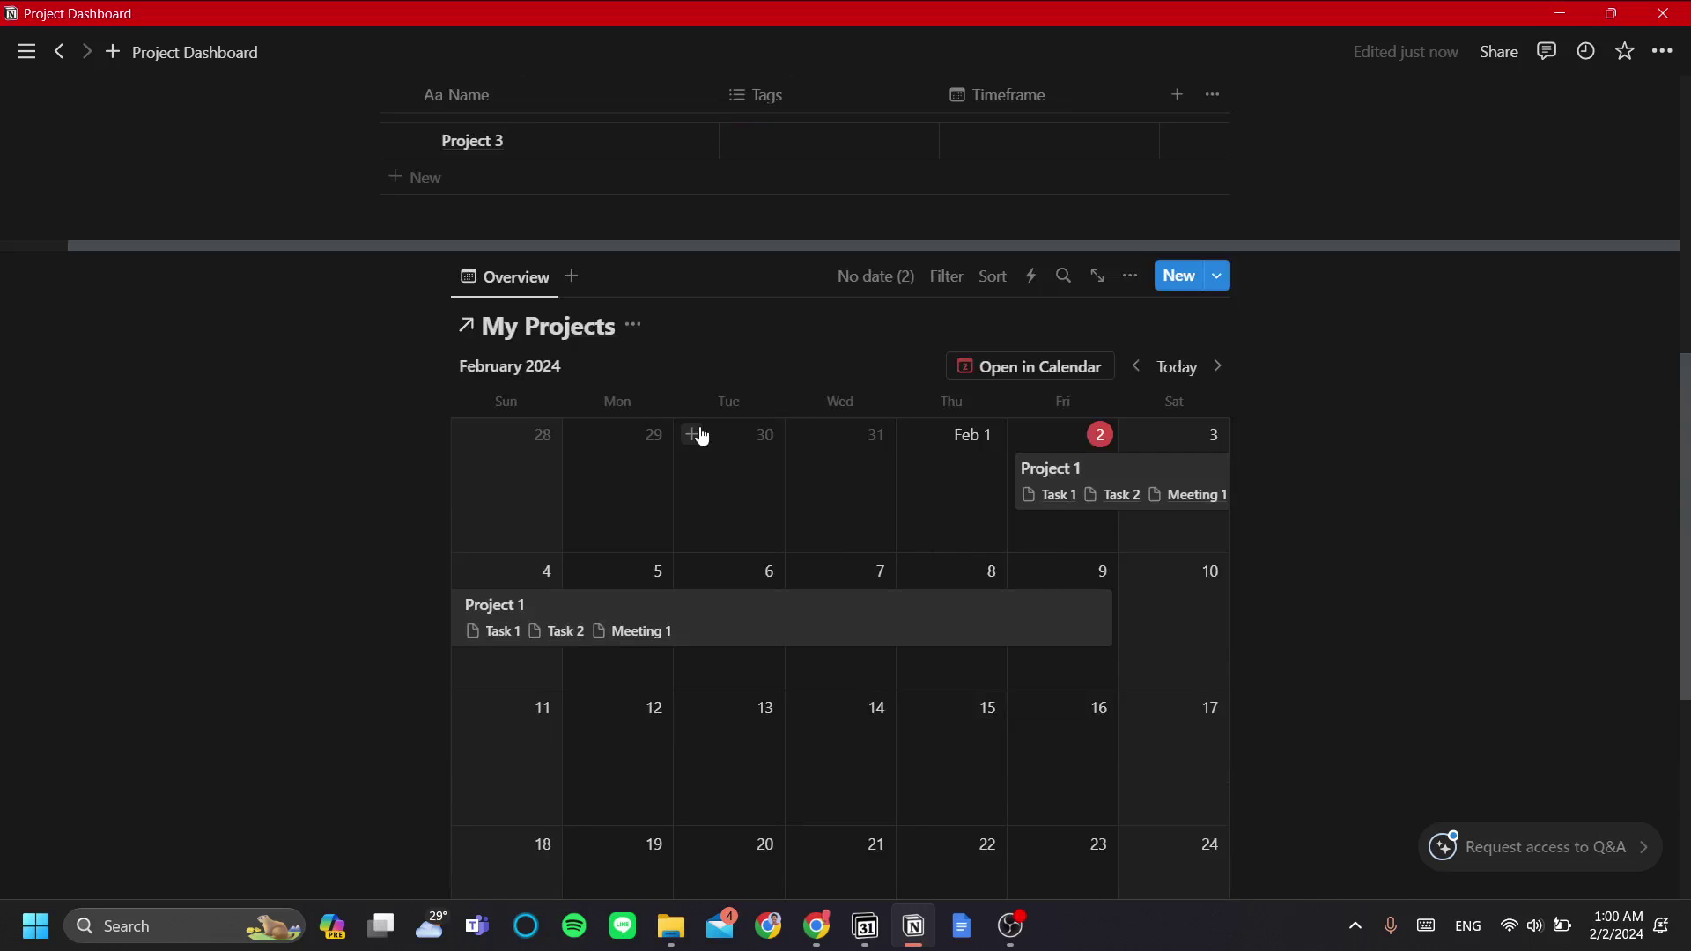
{"action": "scroll", "coordinate": [721, 557], "scroll_direction": "up", "scroll_amount": 1}
{"action": "left_click", "coordinate": [515, 386]}
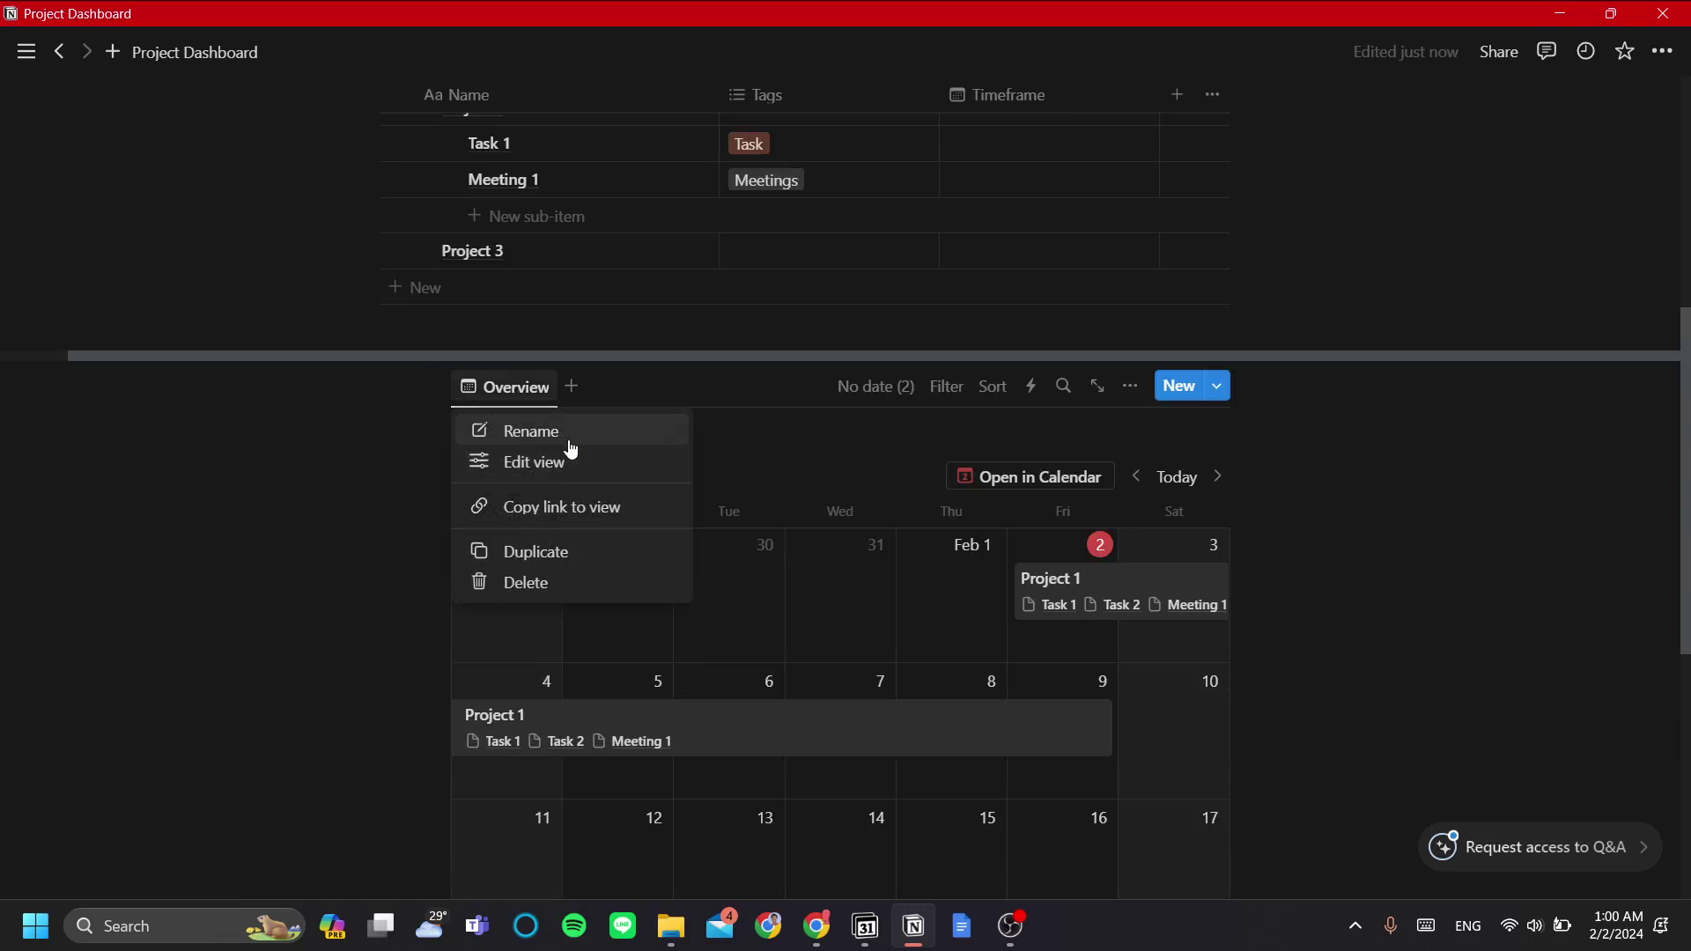
{"action": "left_click", "coordinate": [569, 440]}
{"action": "key", "text": "ctrl+a"}
{"action": "key", "text": "BackSpace"}
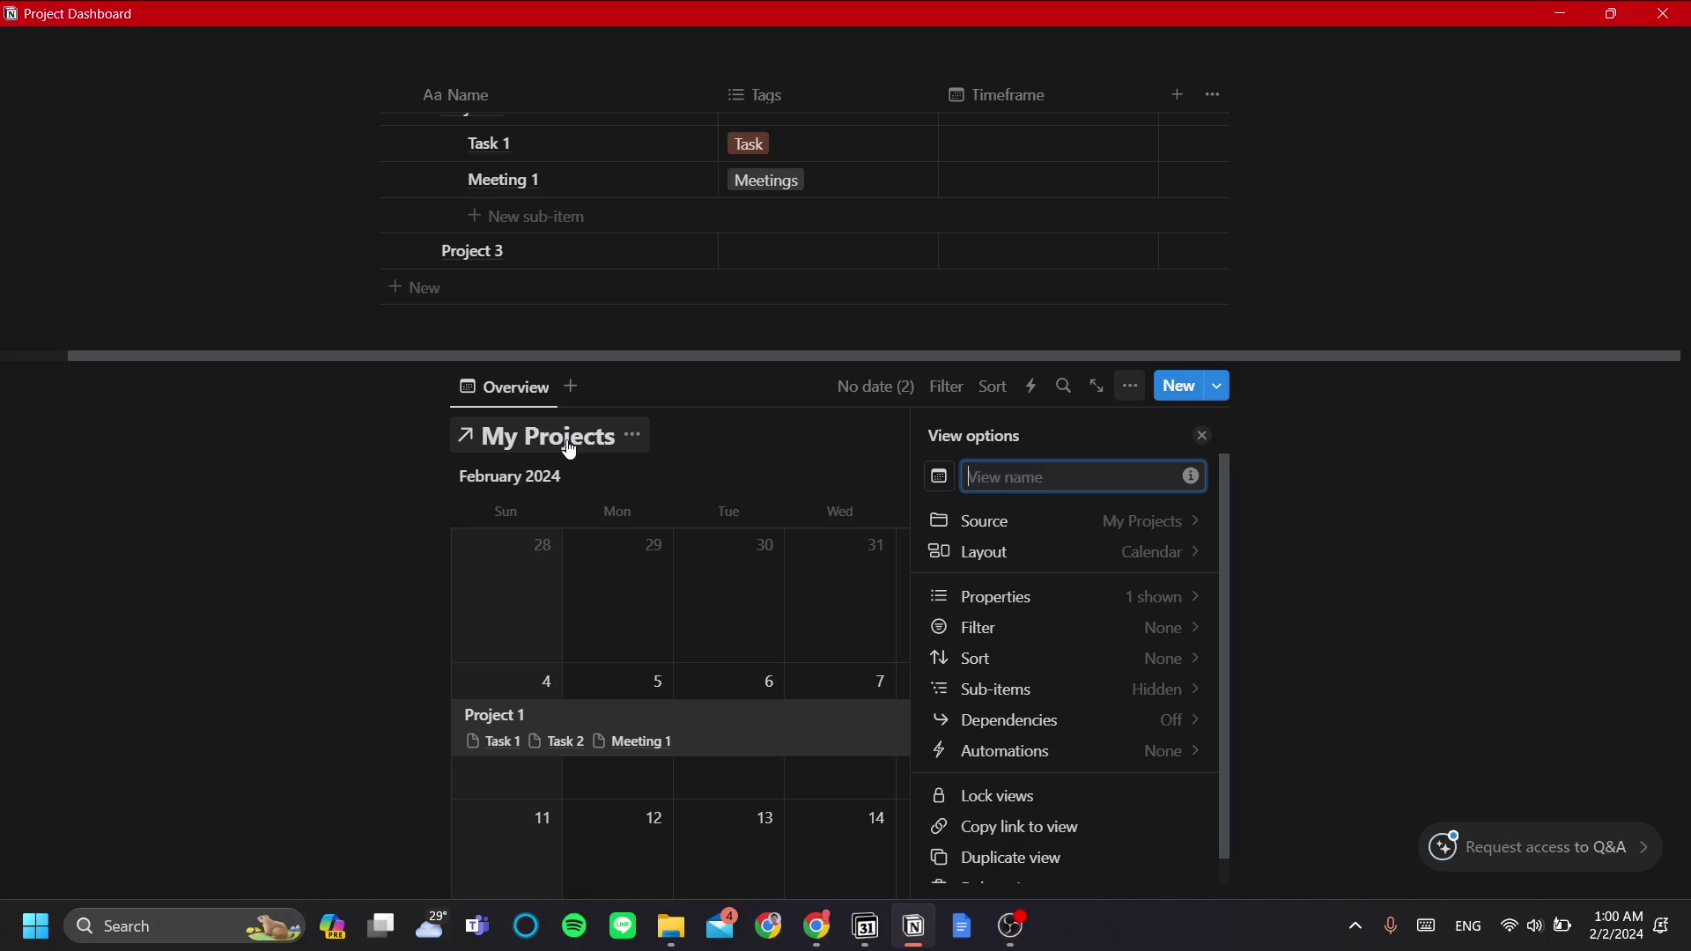
{"action": "type", "text": "Calendar"}
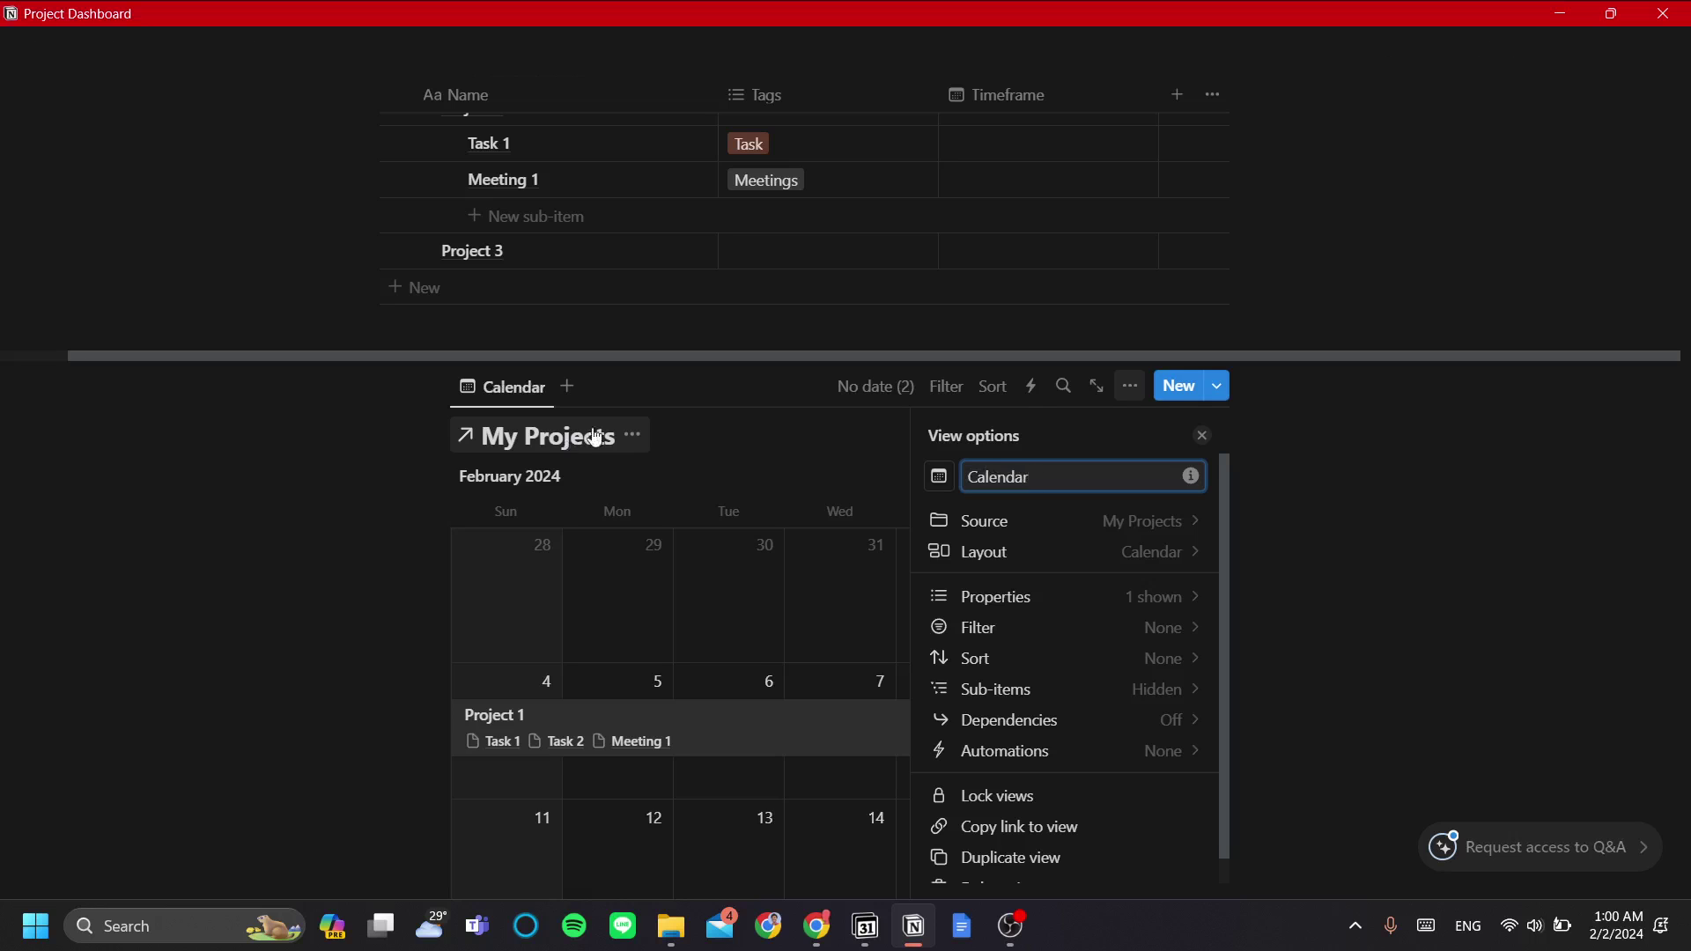
- Confirm the Calendar view's name, close its view options and look over the February 2024 calendar
{"action": "key", "text": "Return"}
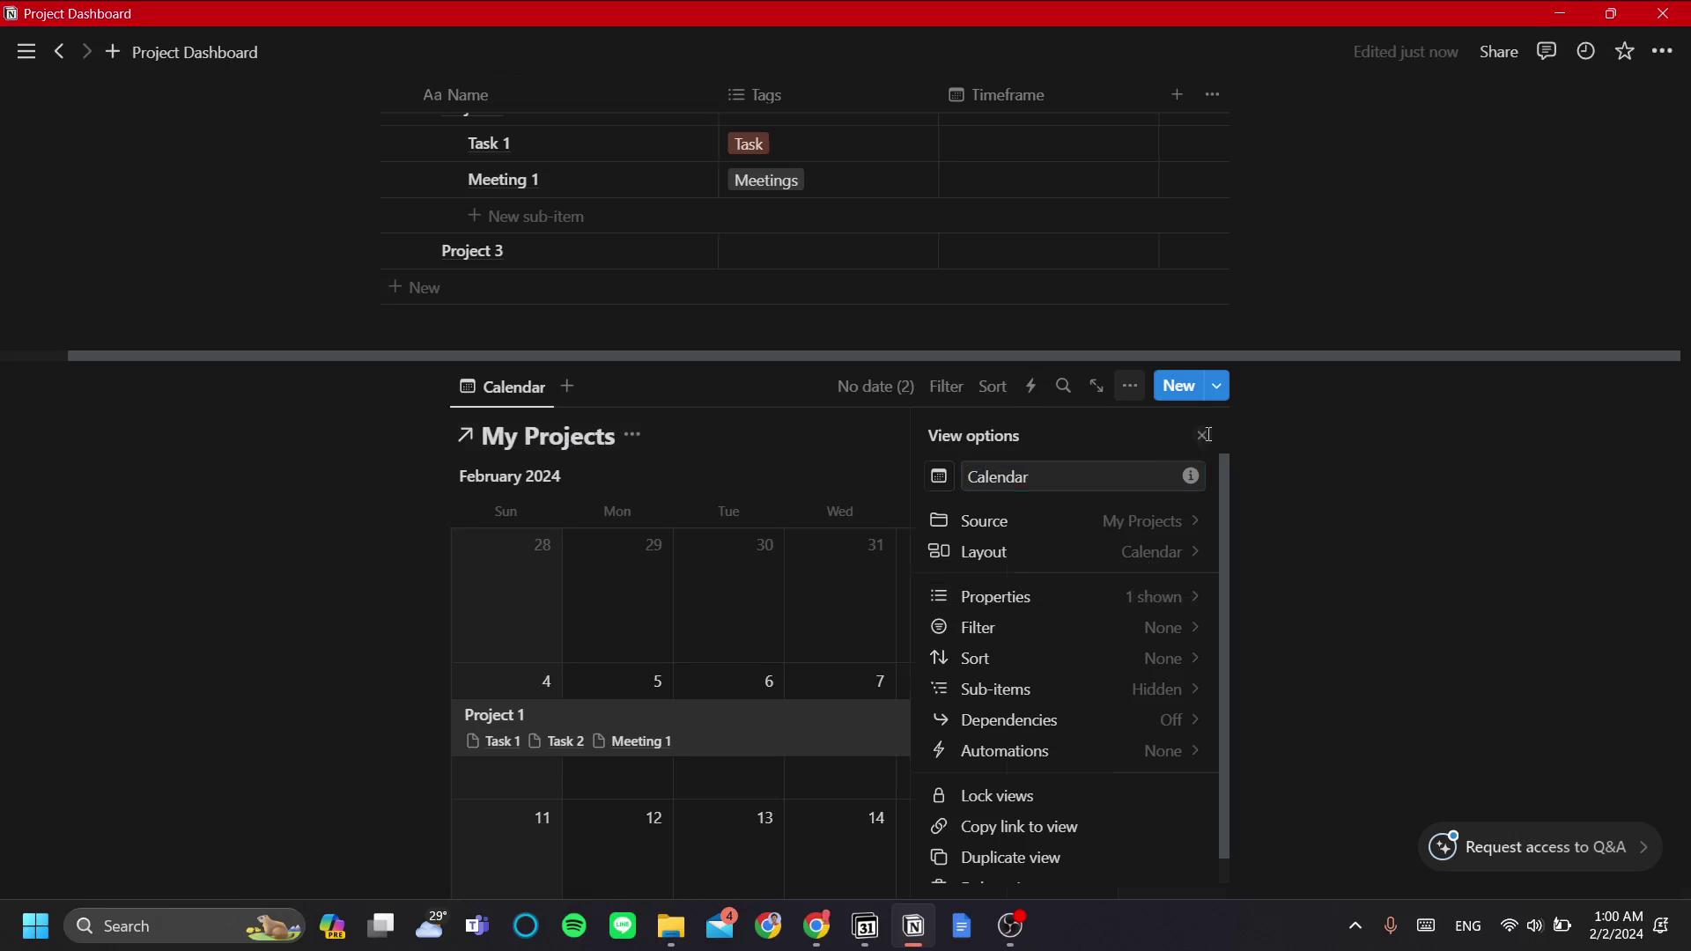
{"action": "left_click", "coordinate": [1202, 435]}
{"action": "scroll", "coordinate": [1048, 529], "scroll_direction": "up", "scroll_amount": 6}
{"action": "scroll", "coordinate": [1084, 522], "scroll_direction": "down", "scroll_amount": 3}
{"action": "scroll", "coordinate": [1084, 522], "scroll_direction": "down", "scroll_amount": 5}
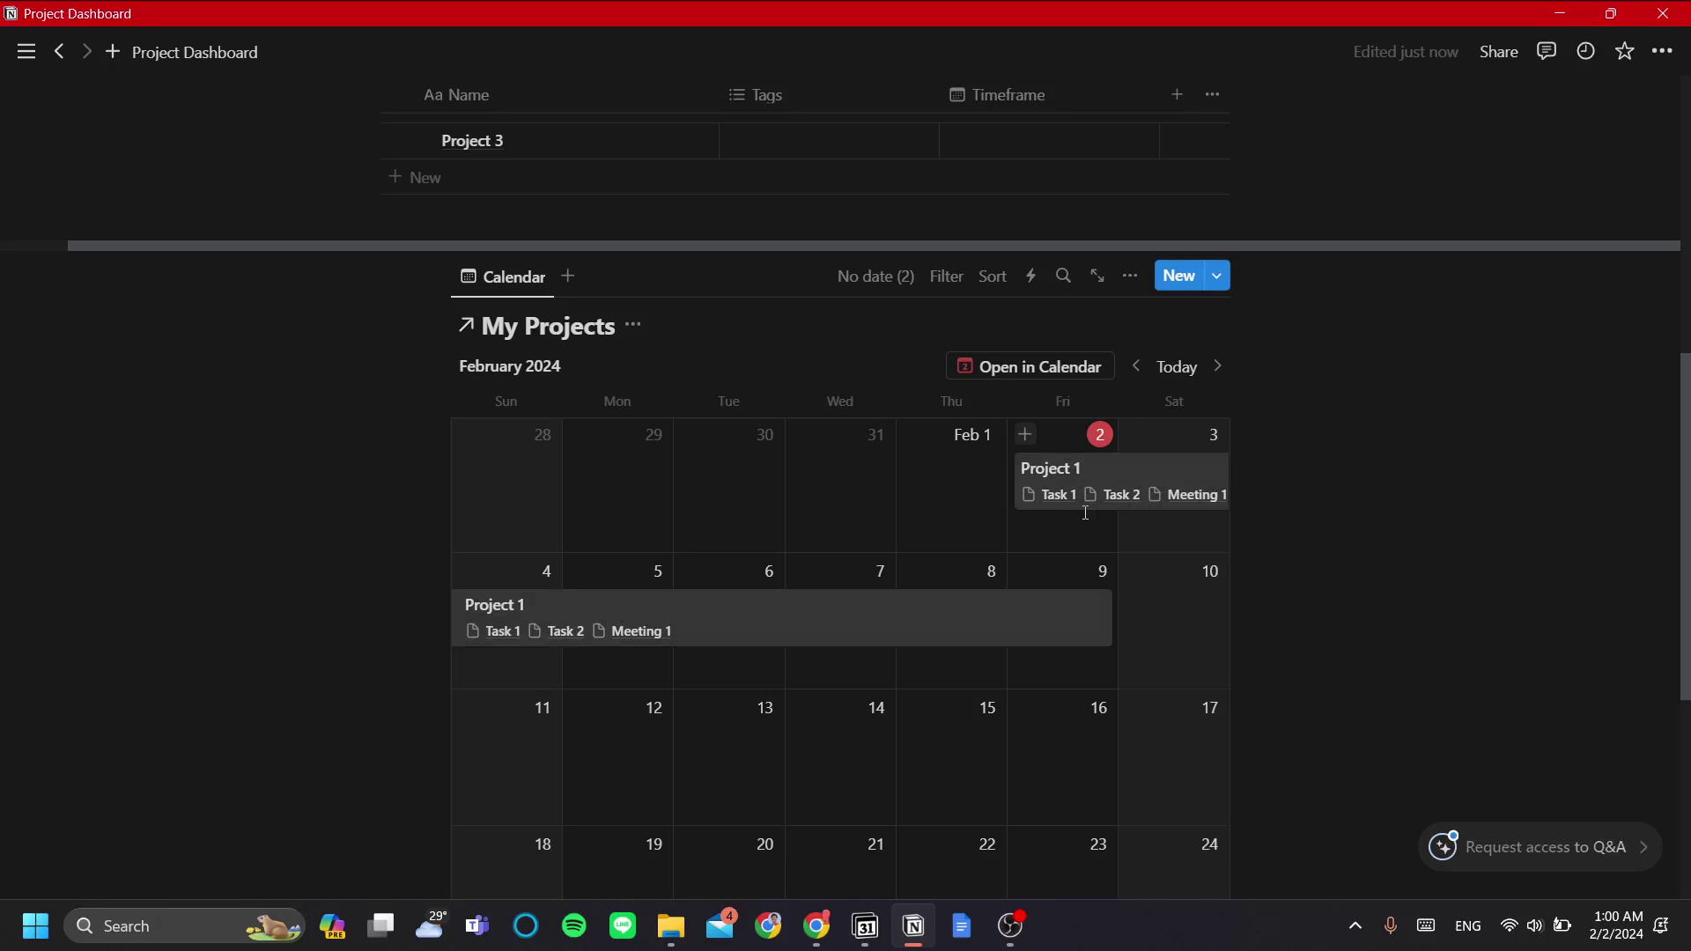
{"action": "scroll", "coordinate": [1098, 567], "scroll_direction": "down", "scroll_amount": 1}
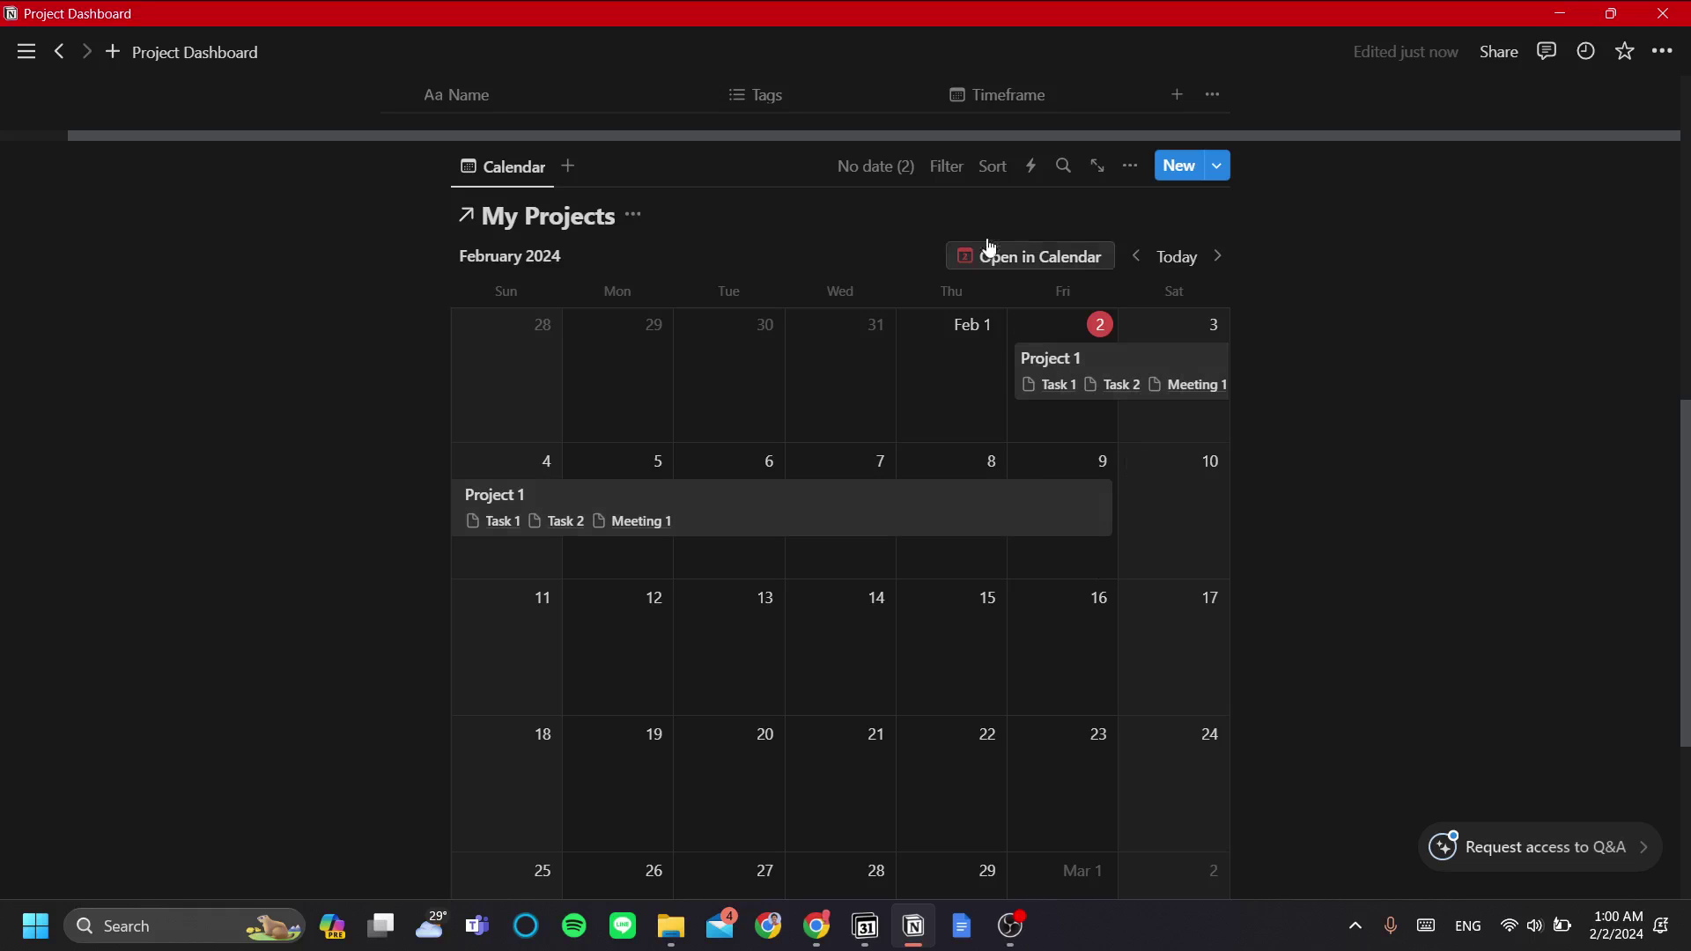
- Filter the Calendar view of My Projects by Tags containing Task or Meetings
{"action": "left_click", "coordinate": [960, 175]}
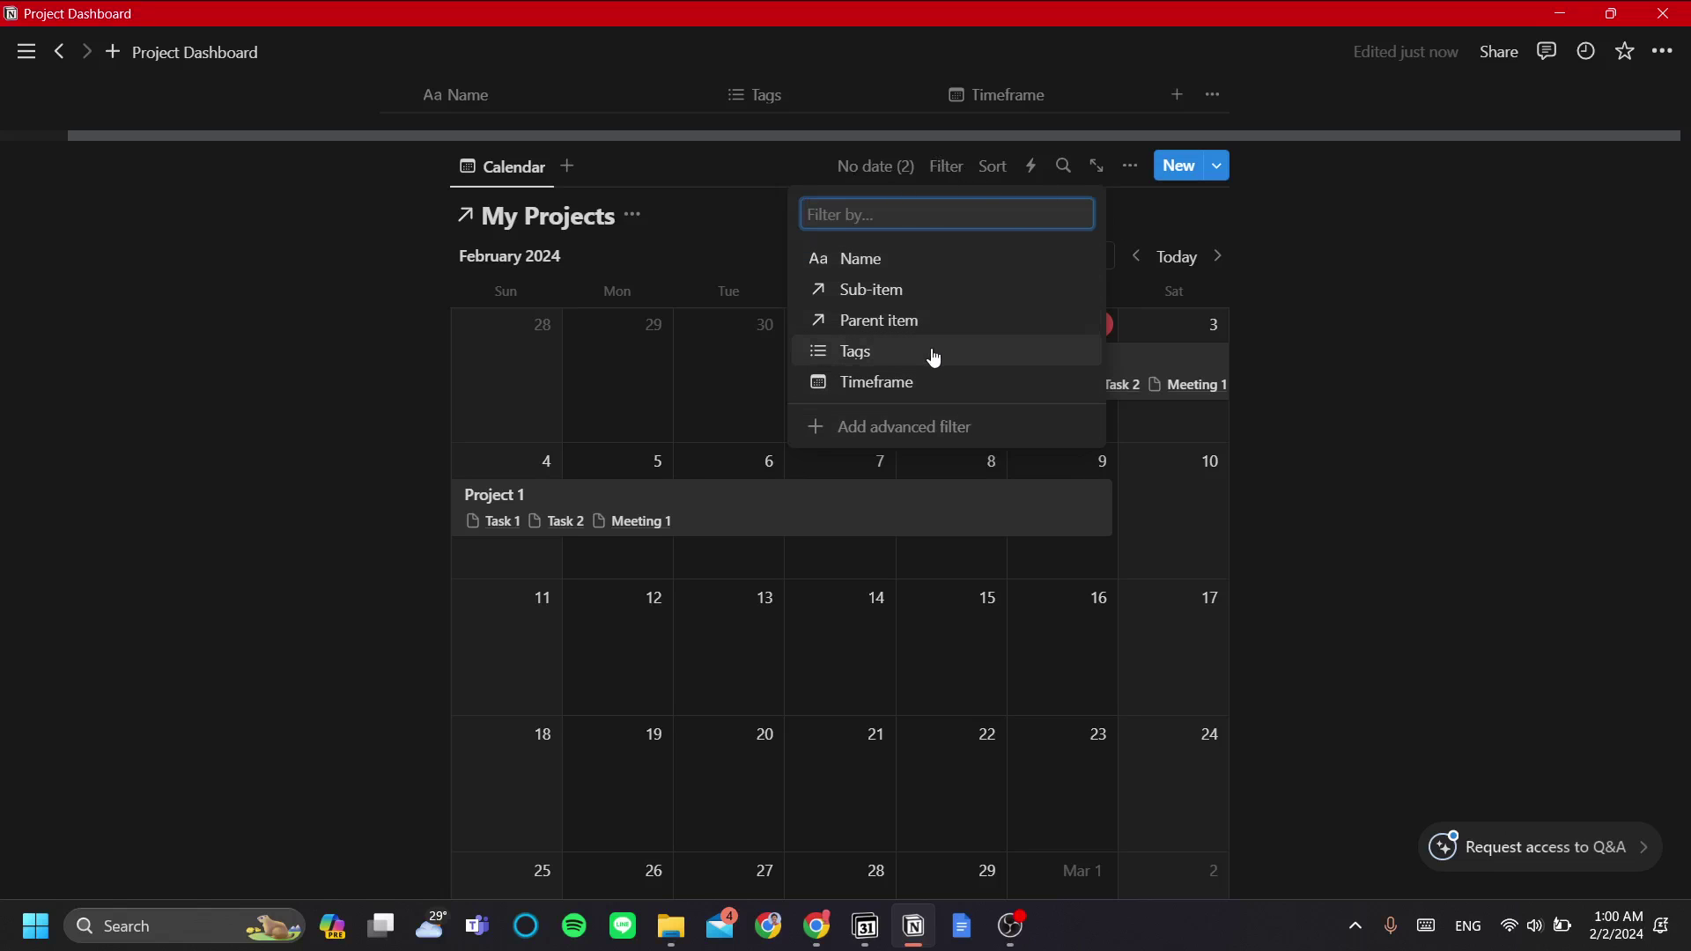
{"action": "left_click", "coordinate": [855, 352]}
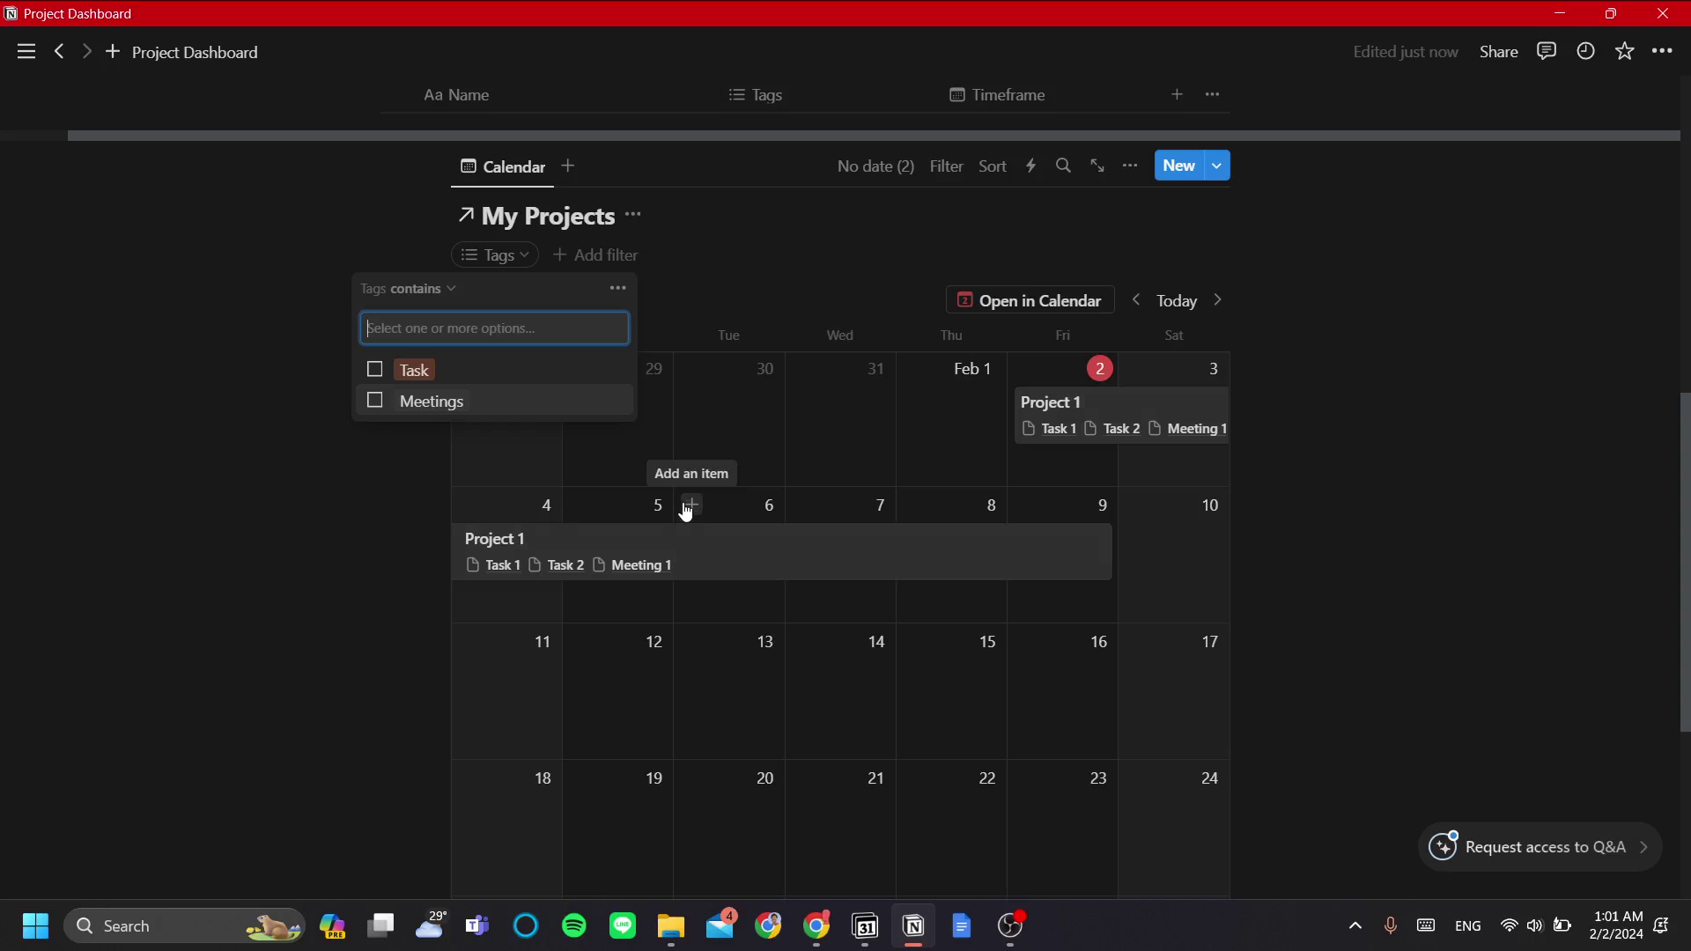
{"action": "scroll", "coordinate": [700, 502], "scroll_direction": "up", "scroll_amount": 5}
{"action": "scroll", "coordinate": [713, 503], "scroll_direction": "down", "scroll_amount": 4}
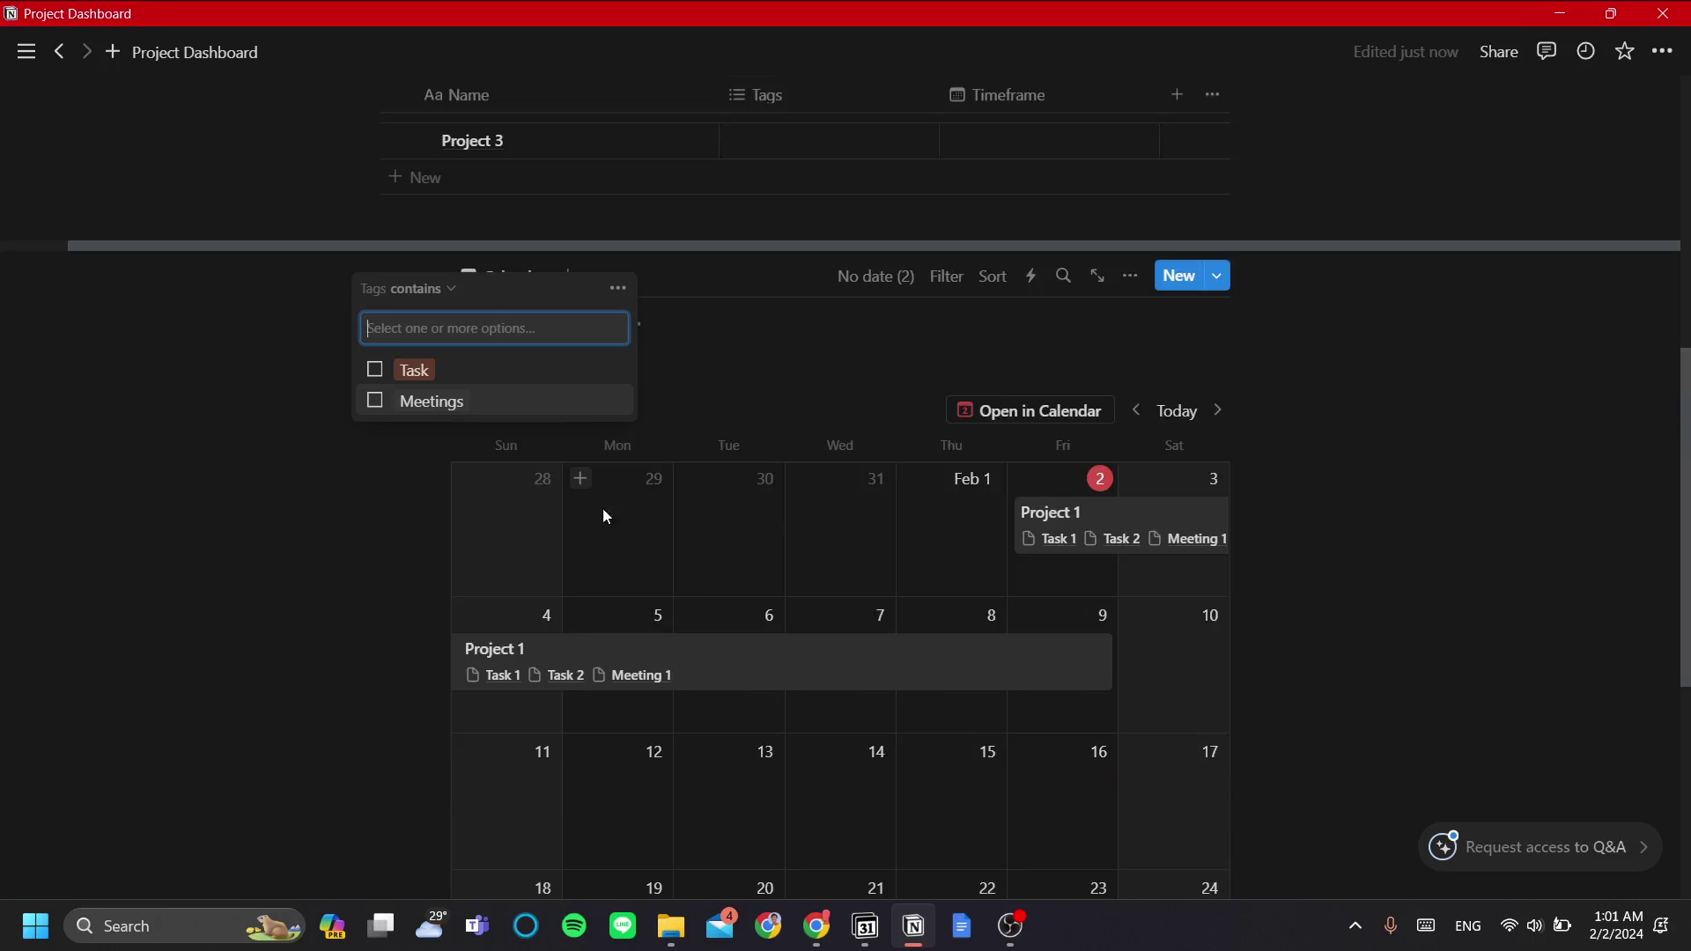
{"action": "left_click", "coordinate": [375, 374]}
{"action": "left_click", "coordinate": [374, 400]}
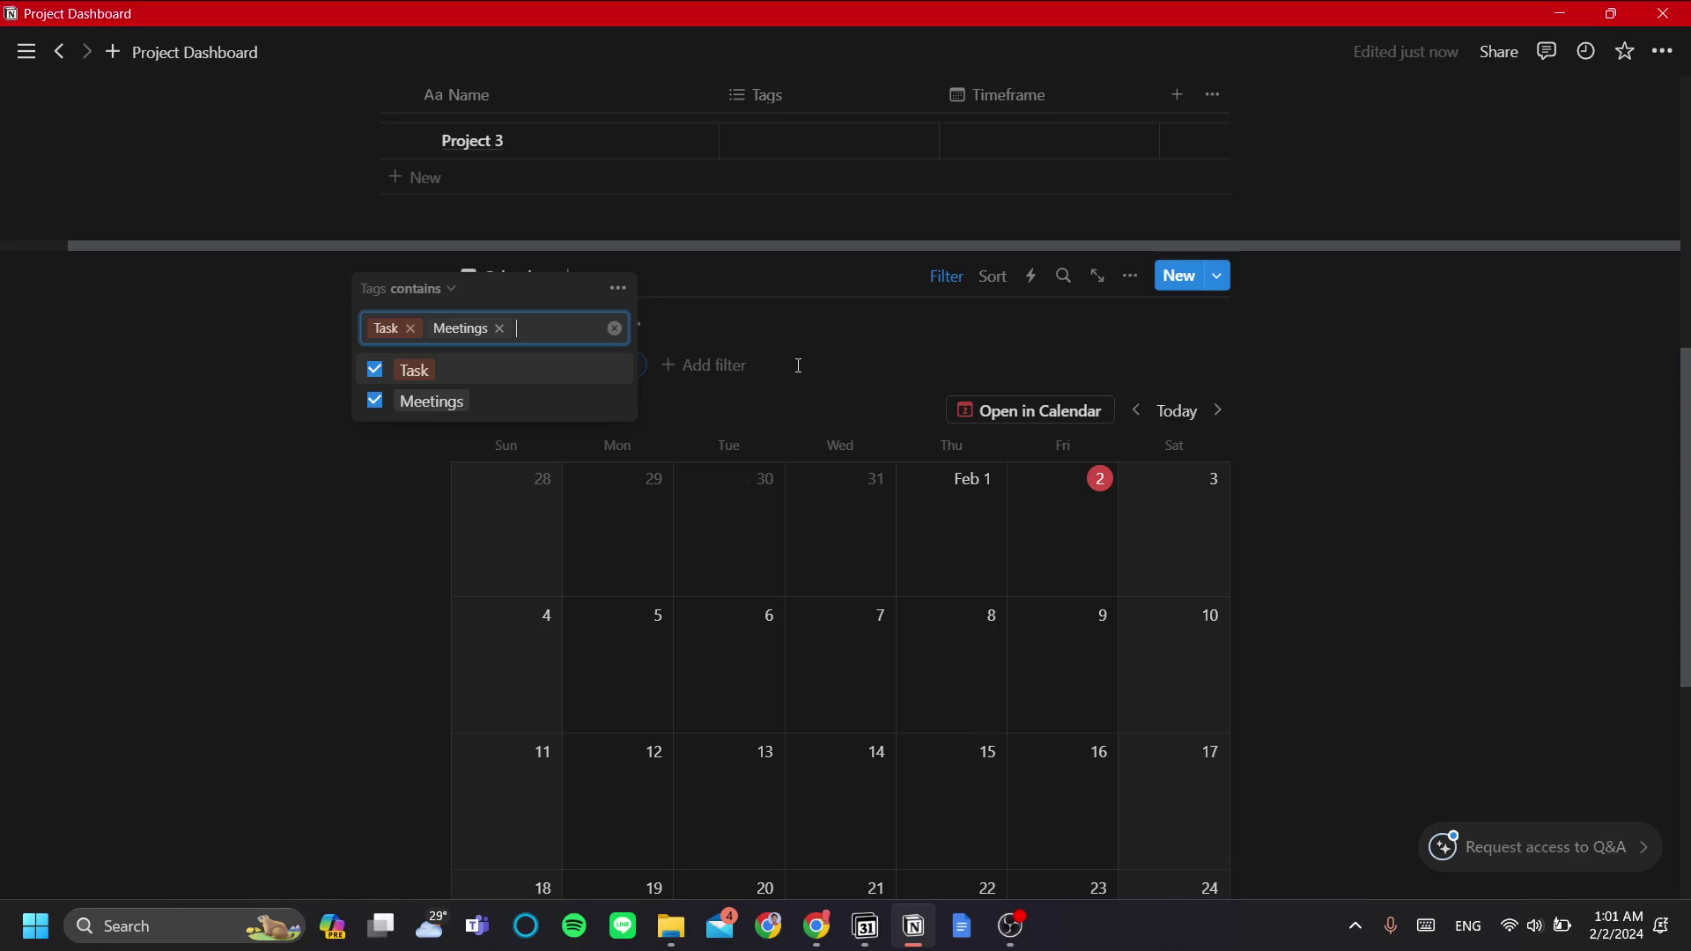
{"action": "scroll", "coordinate": [805, 422], "scroll_direction": "up", "scroll_amount": 5}
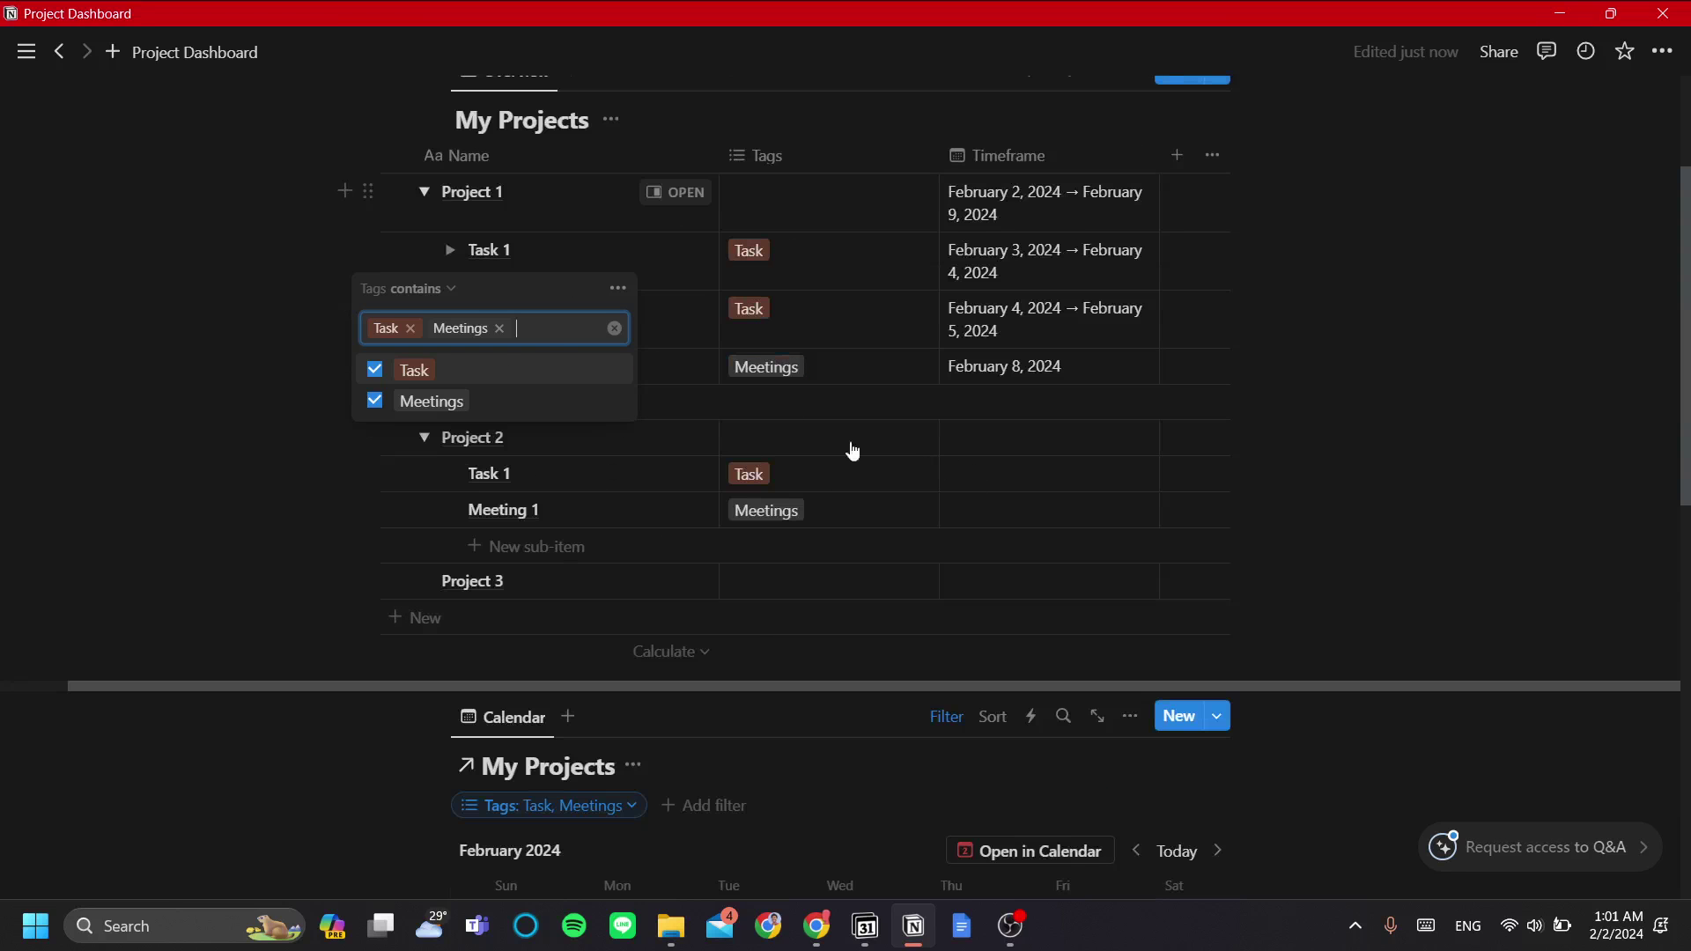
{"action": "scroll", "coordinate": [904, 499], "scroll_direction": "down", "scroll_amount": 4}
{"action": "left_click", "coordinate": [895, 463]}
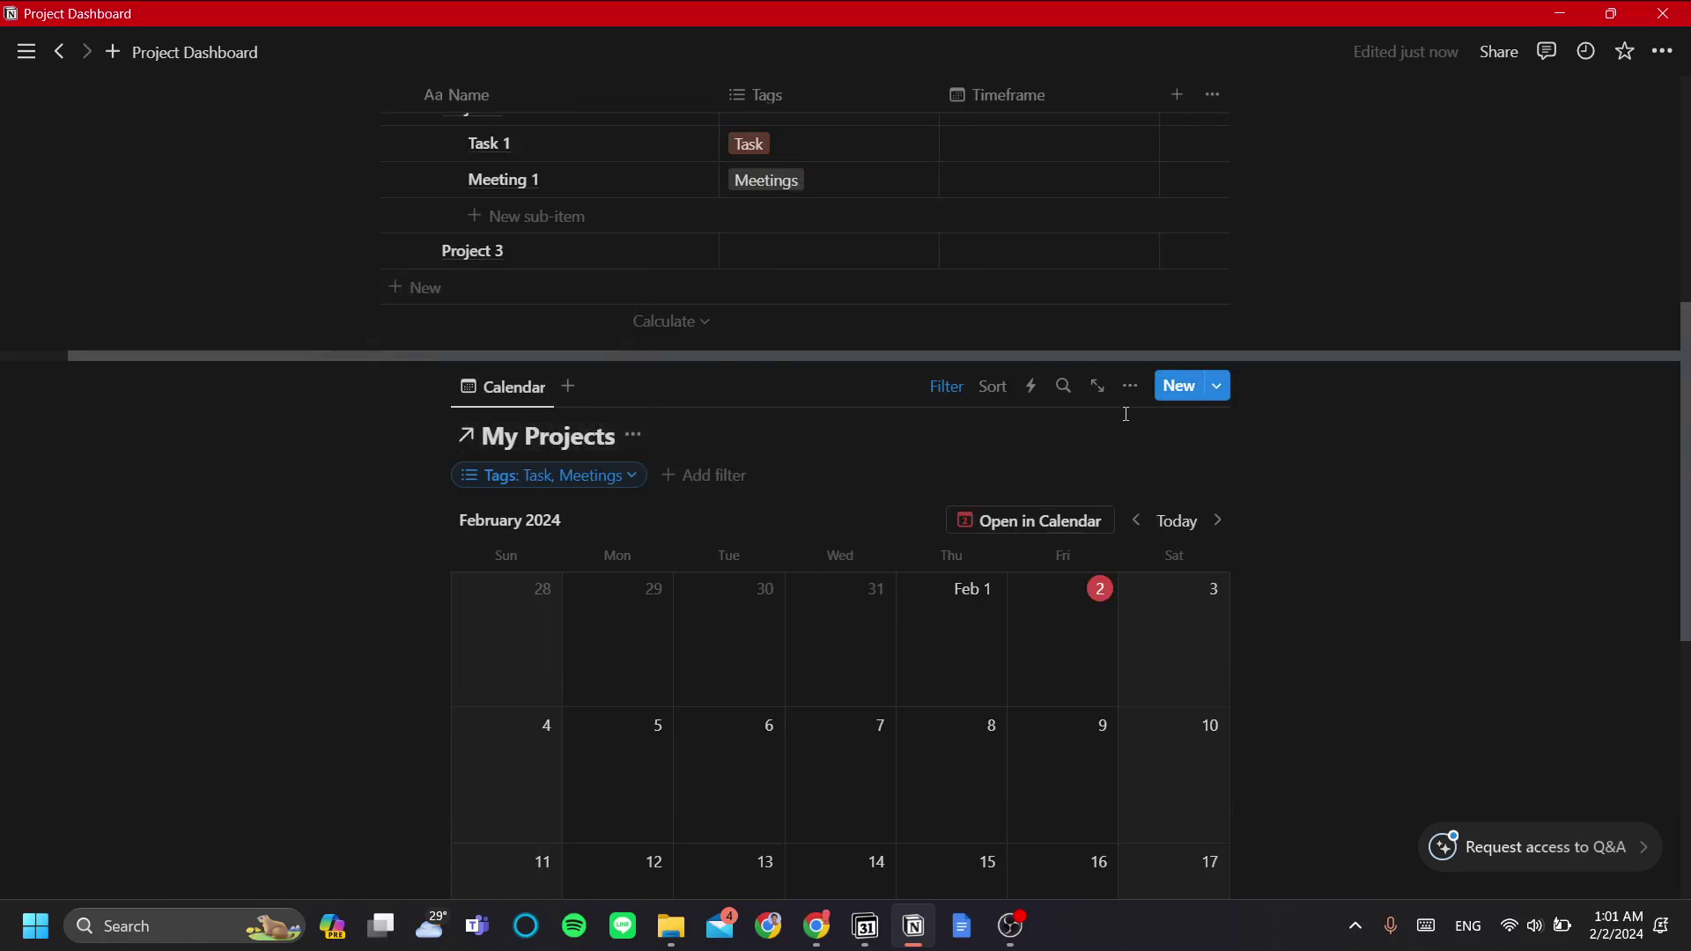
- Show sub-items in the Calendar view of My Projects and close the view options
{"action": "left_click", "coordinate": [1130, 386]}
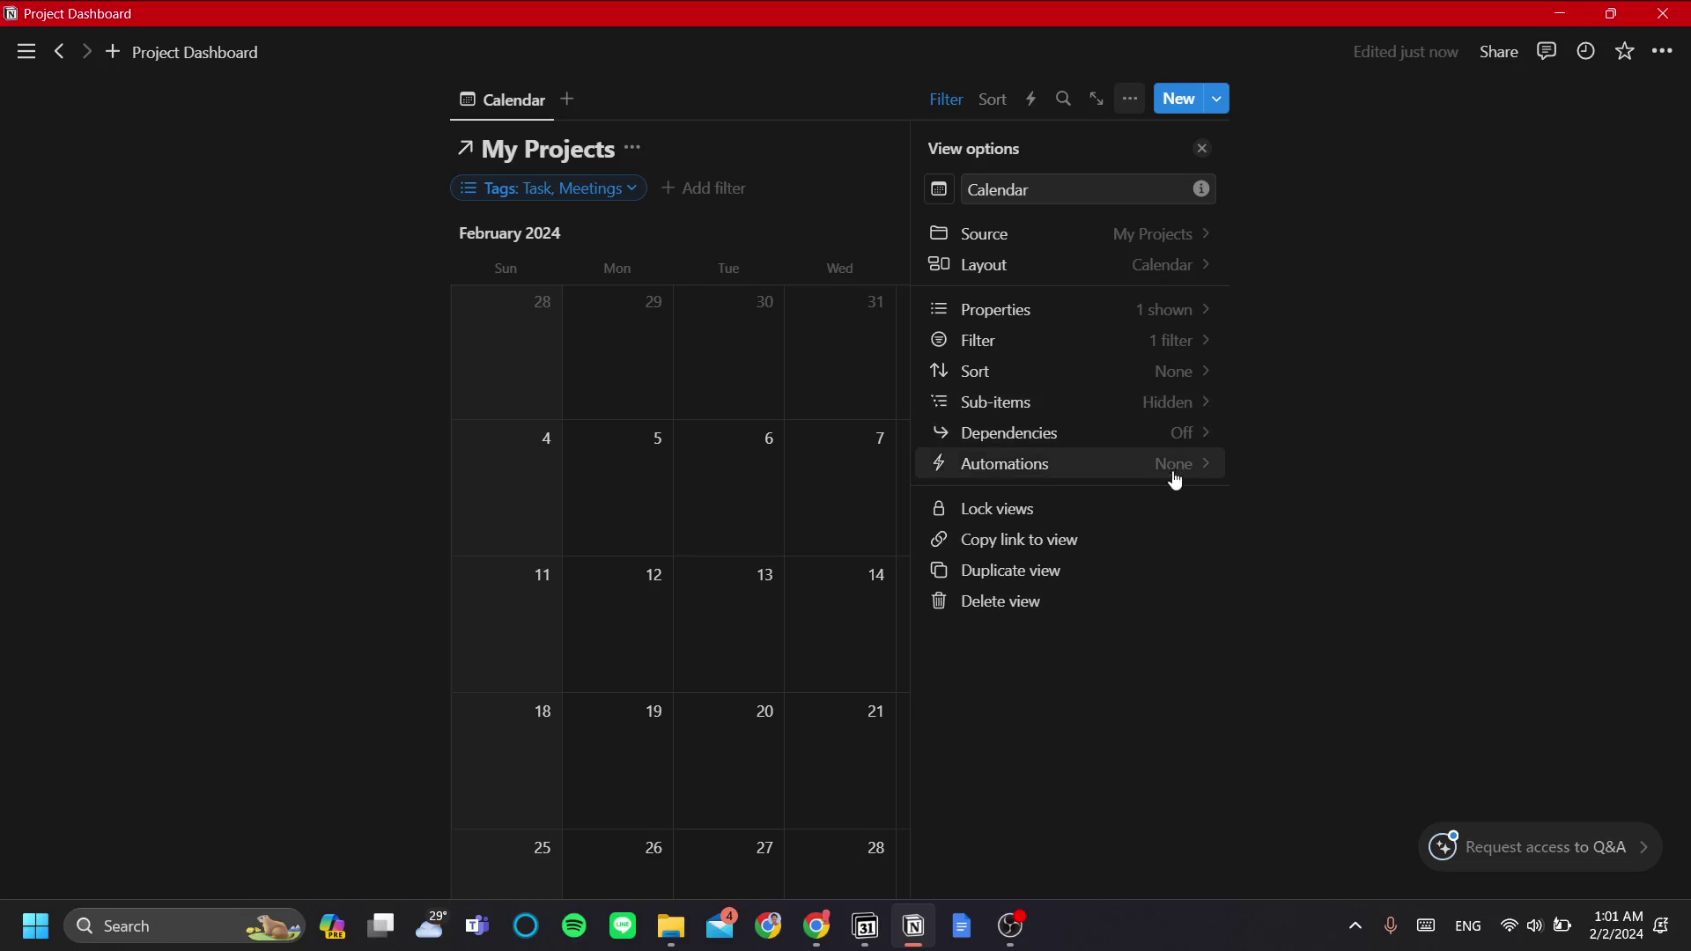
{"action": "left_click", "coordinate": [1164, 406]}
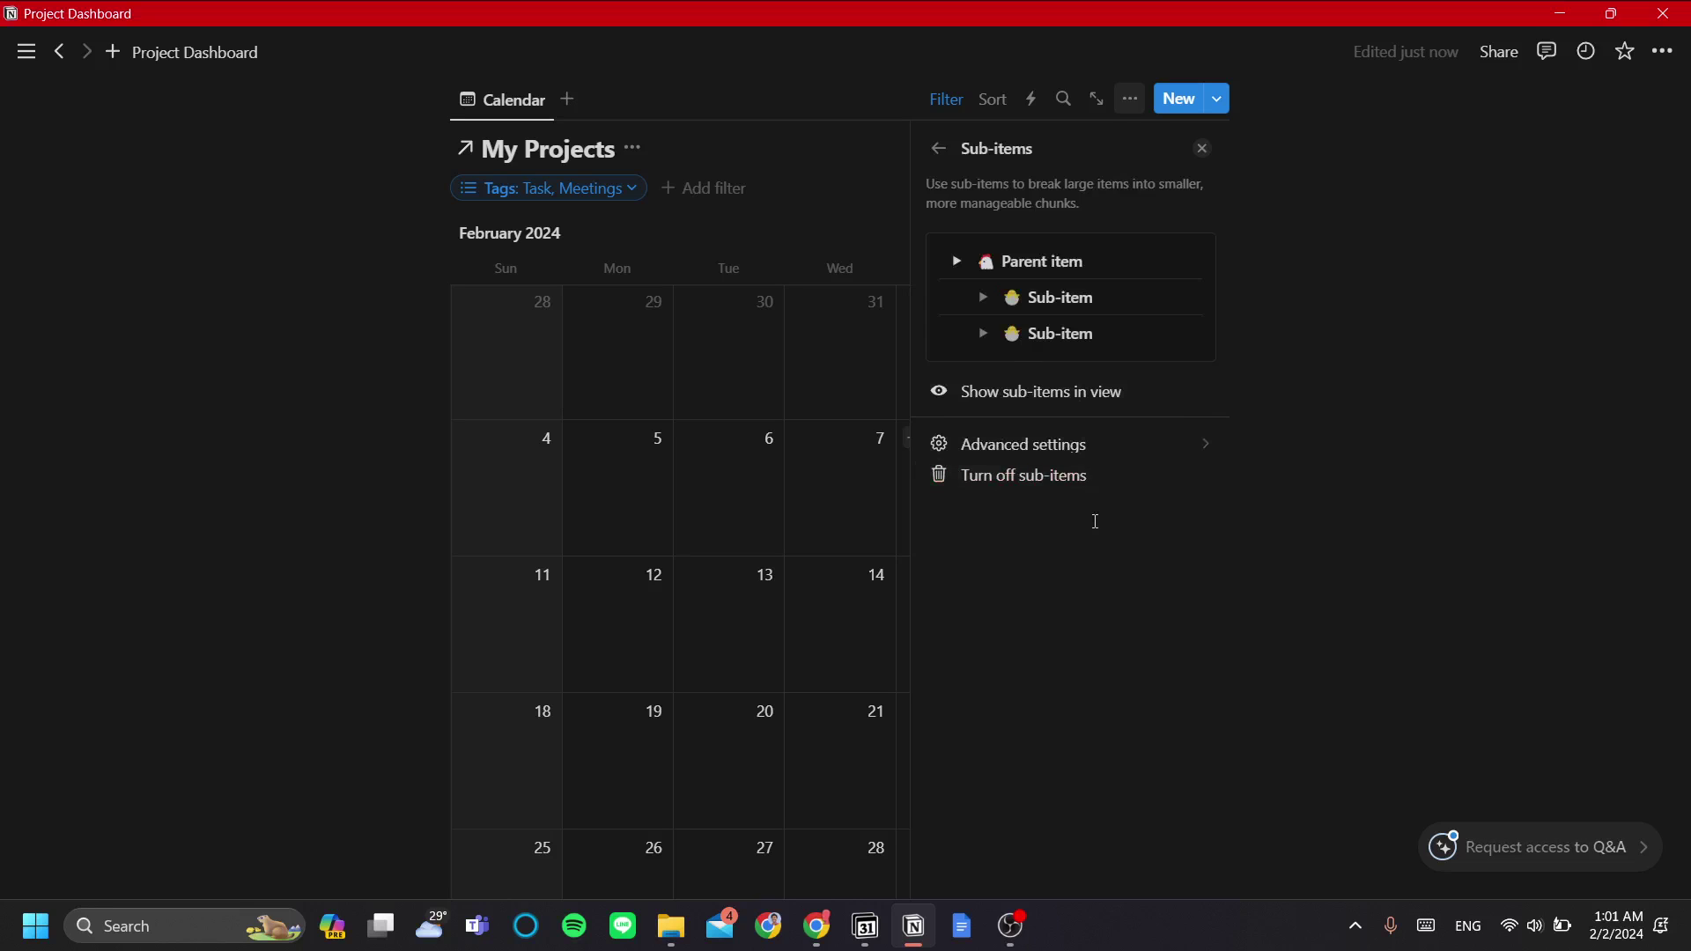
{"action": "left_click", "coordinate": [939, 396]}
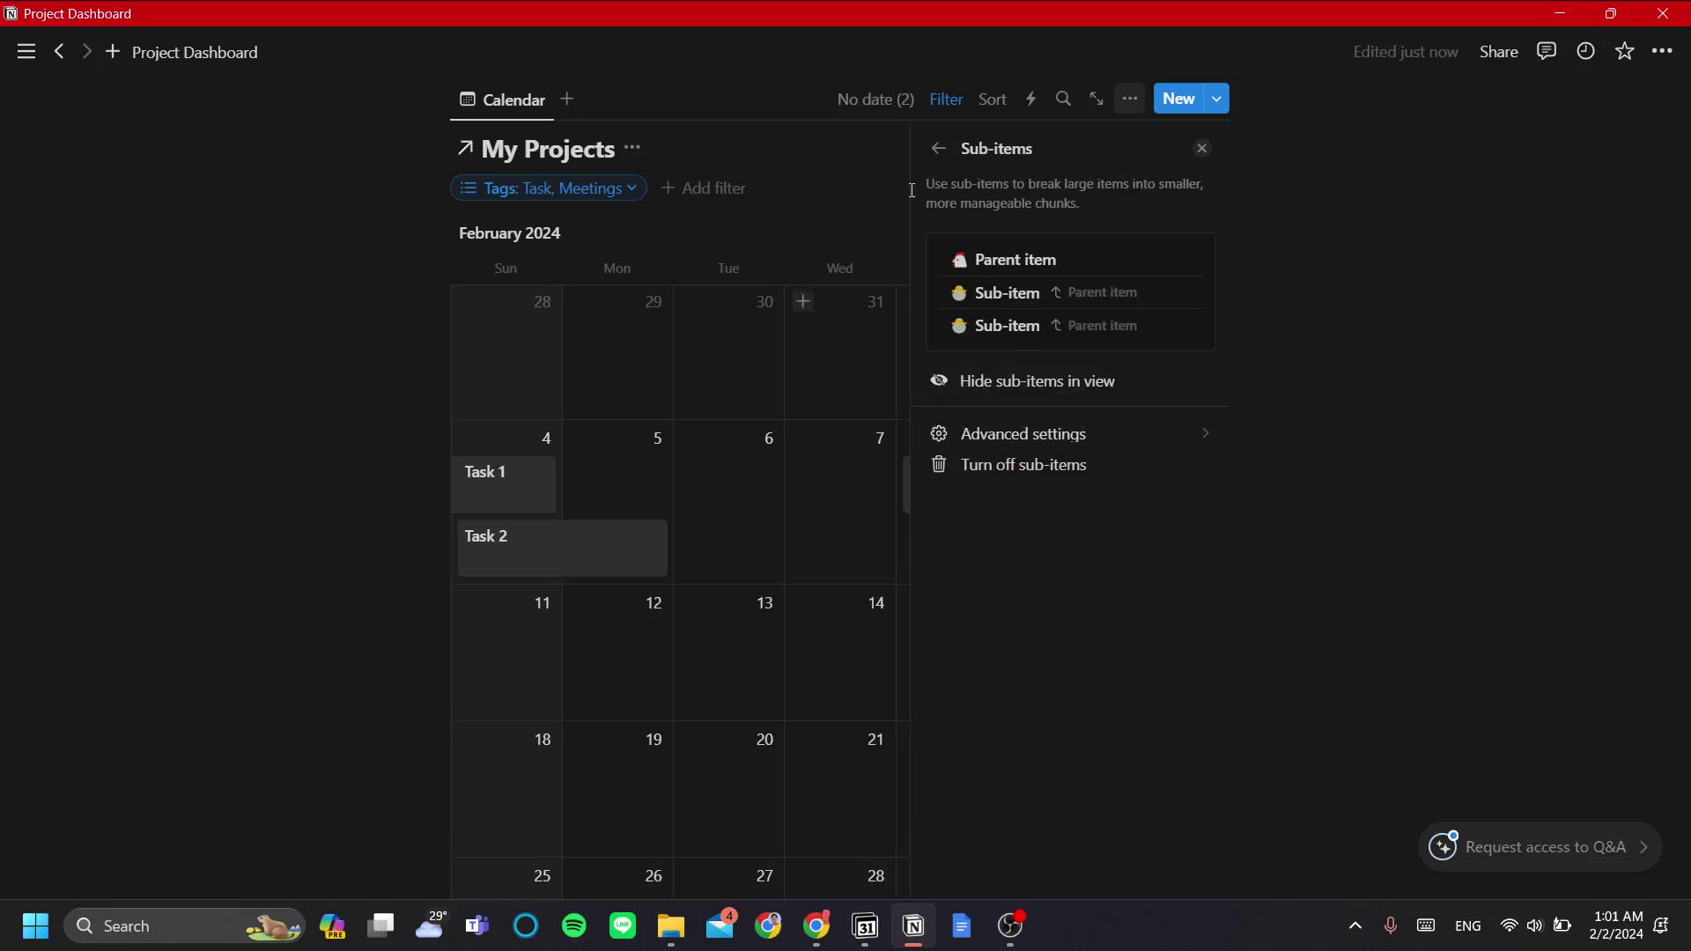
{"action": "left_click", "coordinate": [1202, 148]}
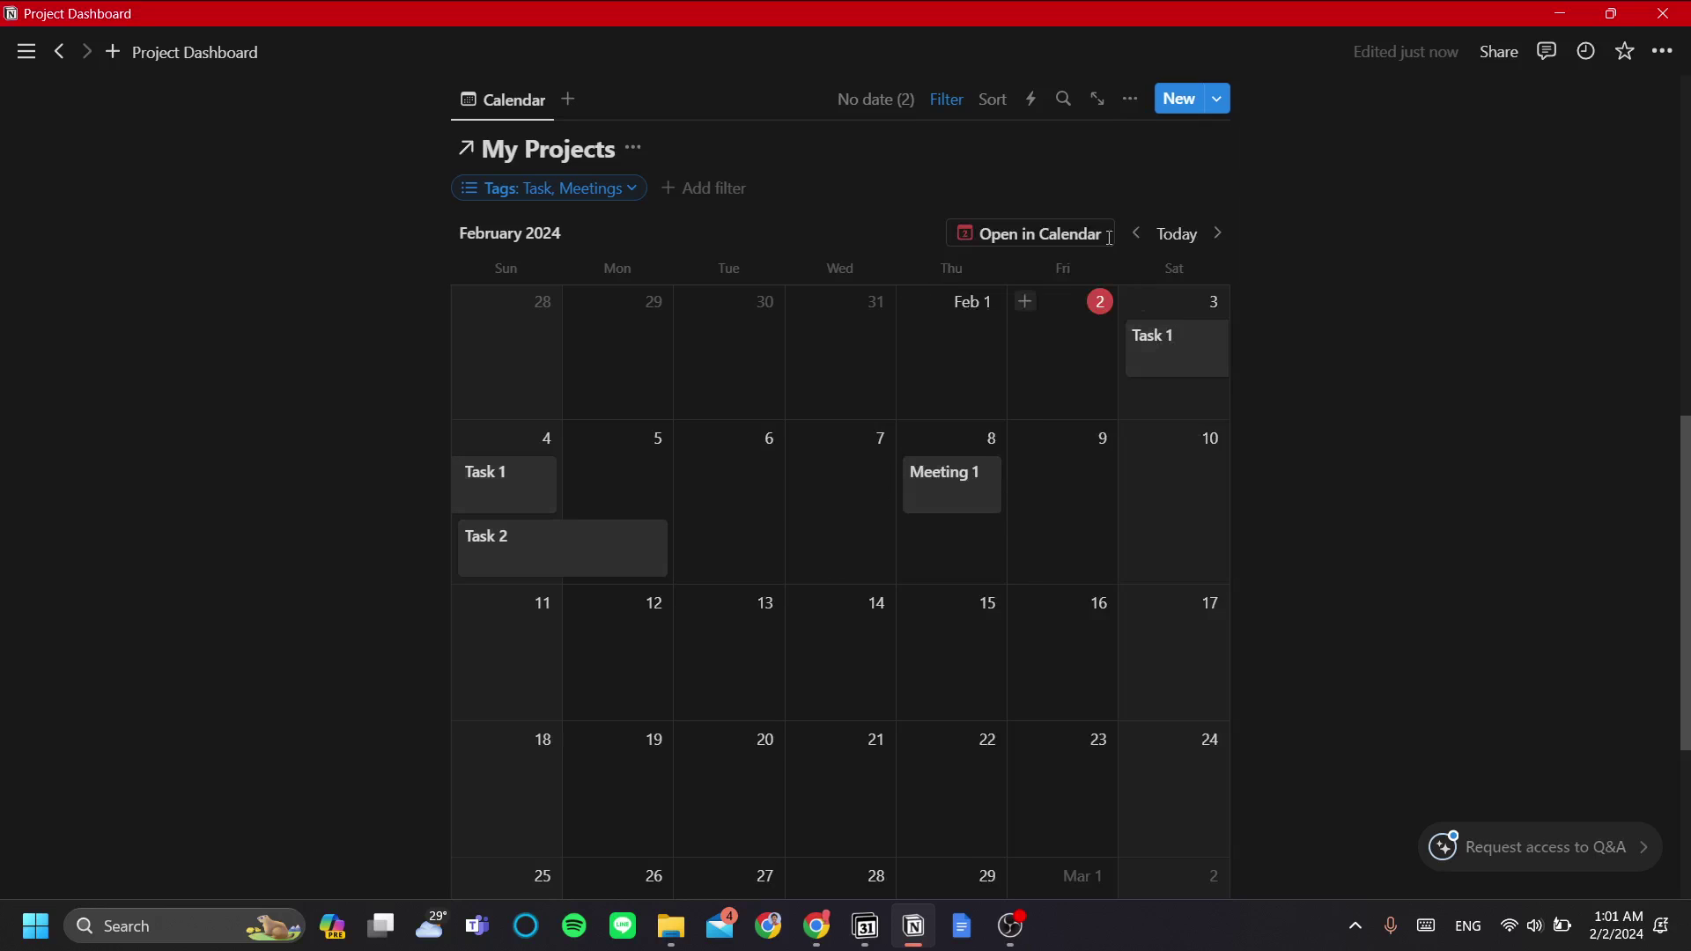
- Set the relation property that represents sub-items to Parent item, working from the Calendar view's advanced sub-item settings
{"action": "left_click", "coordinate": [1130, 99]}
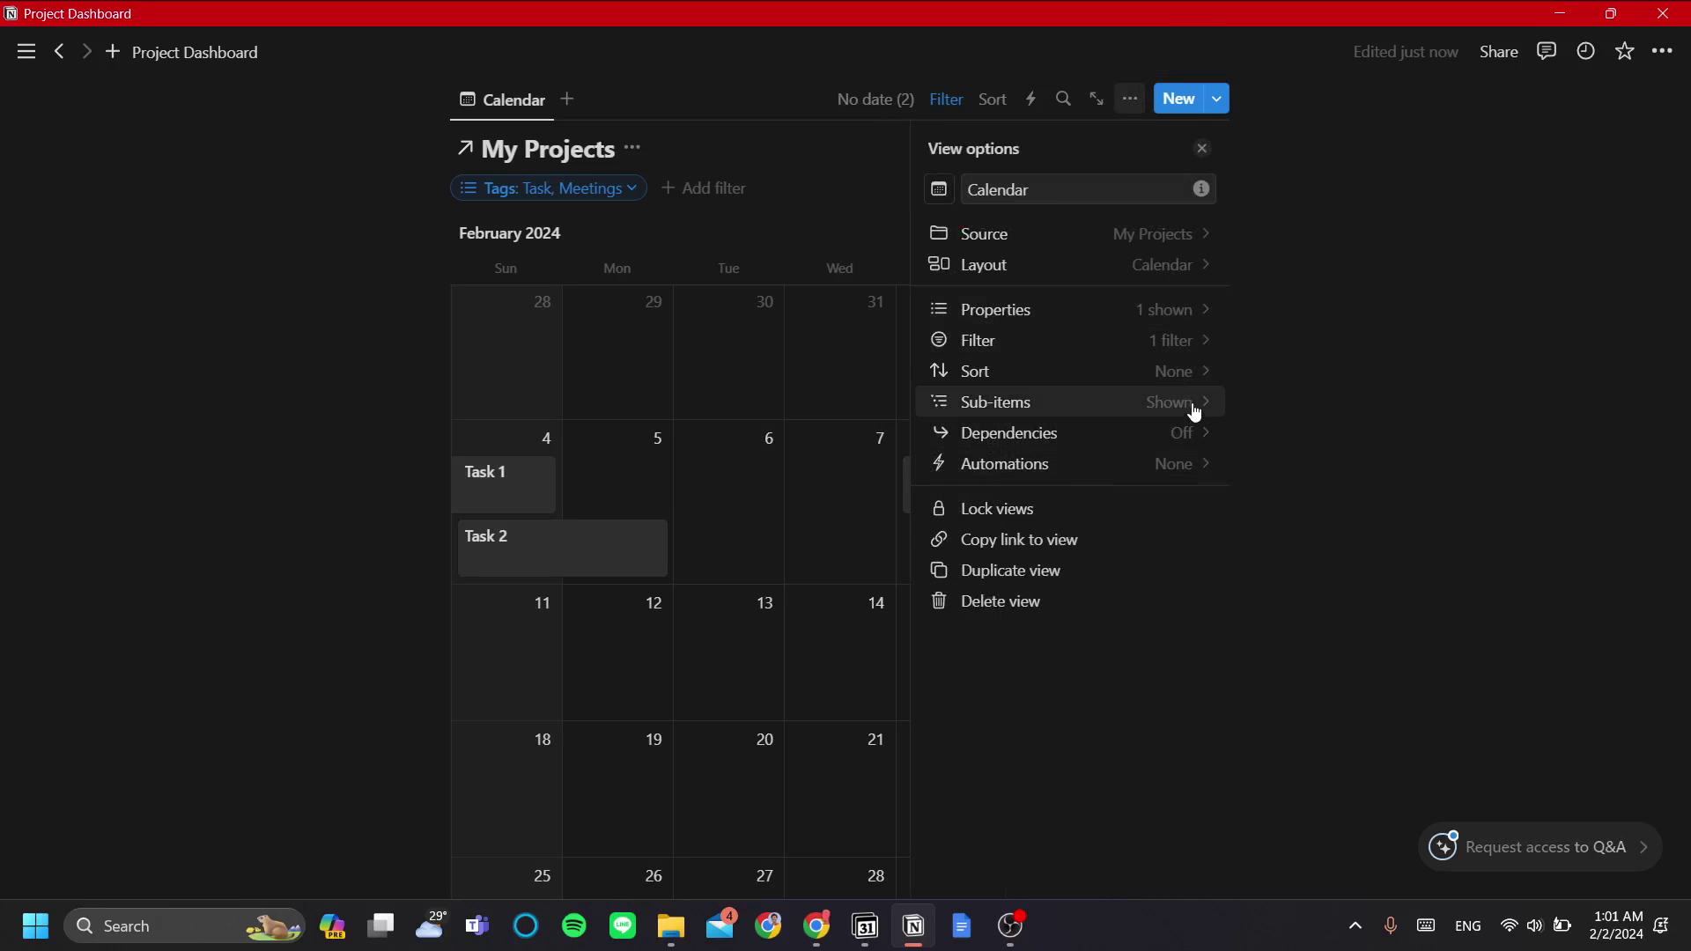
{"action": "left_click", "coordinate": [1201, 405]}
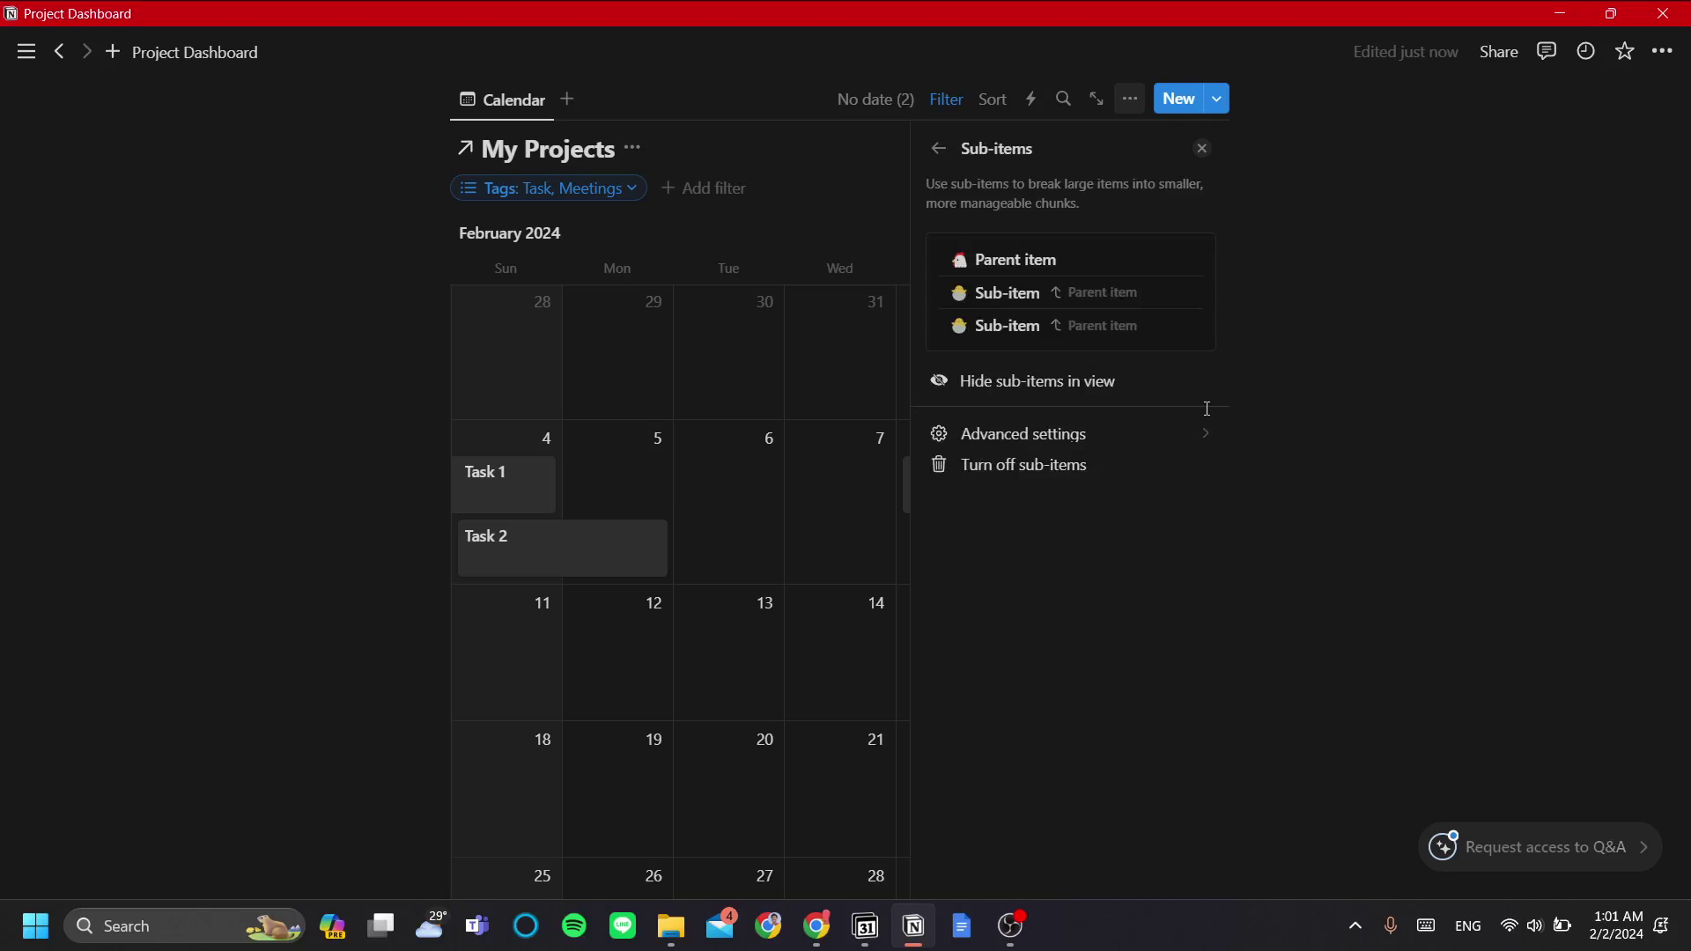
{"action": "left_click", "coordinate": [1175, 434]}
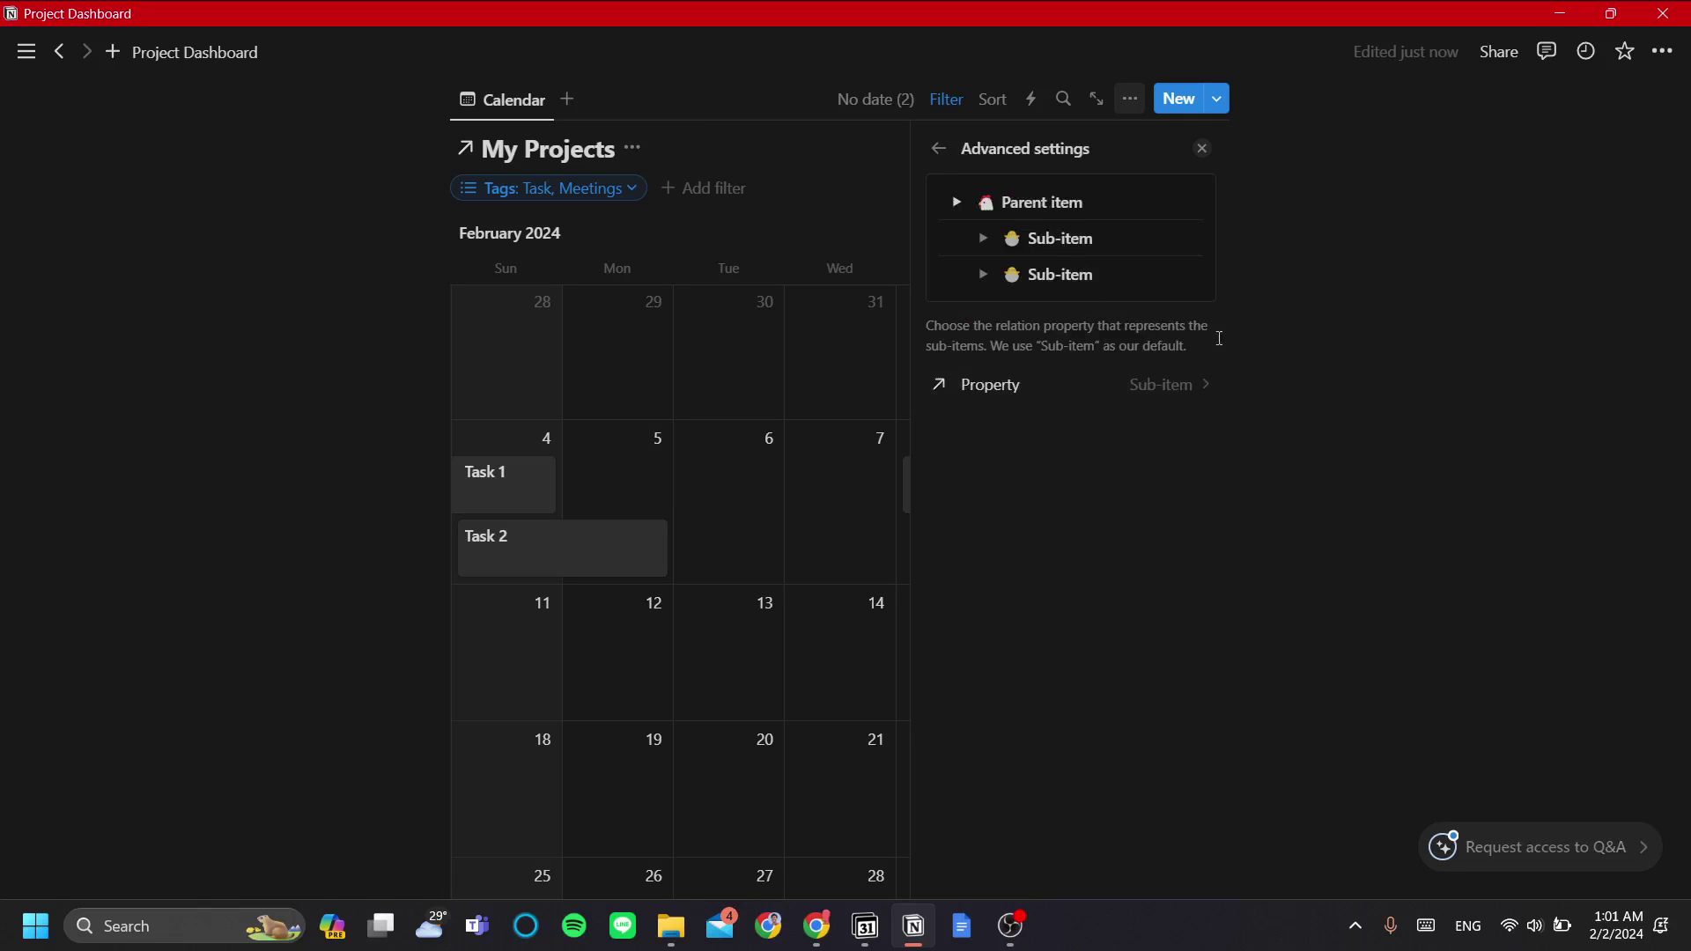
{"action": "left_click", "coordinate": [1180, 387]}
{"action": "left_click", "coordinate": [1136, 507]}
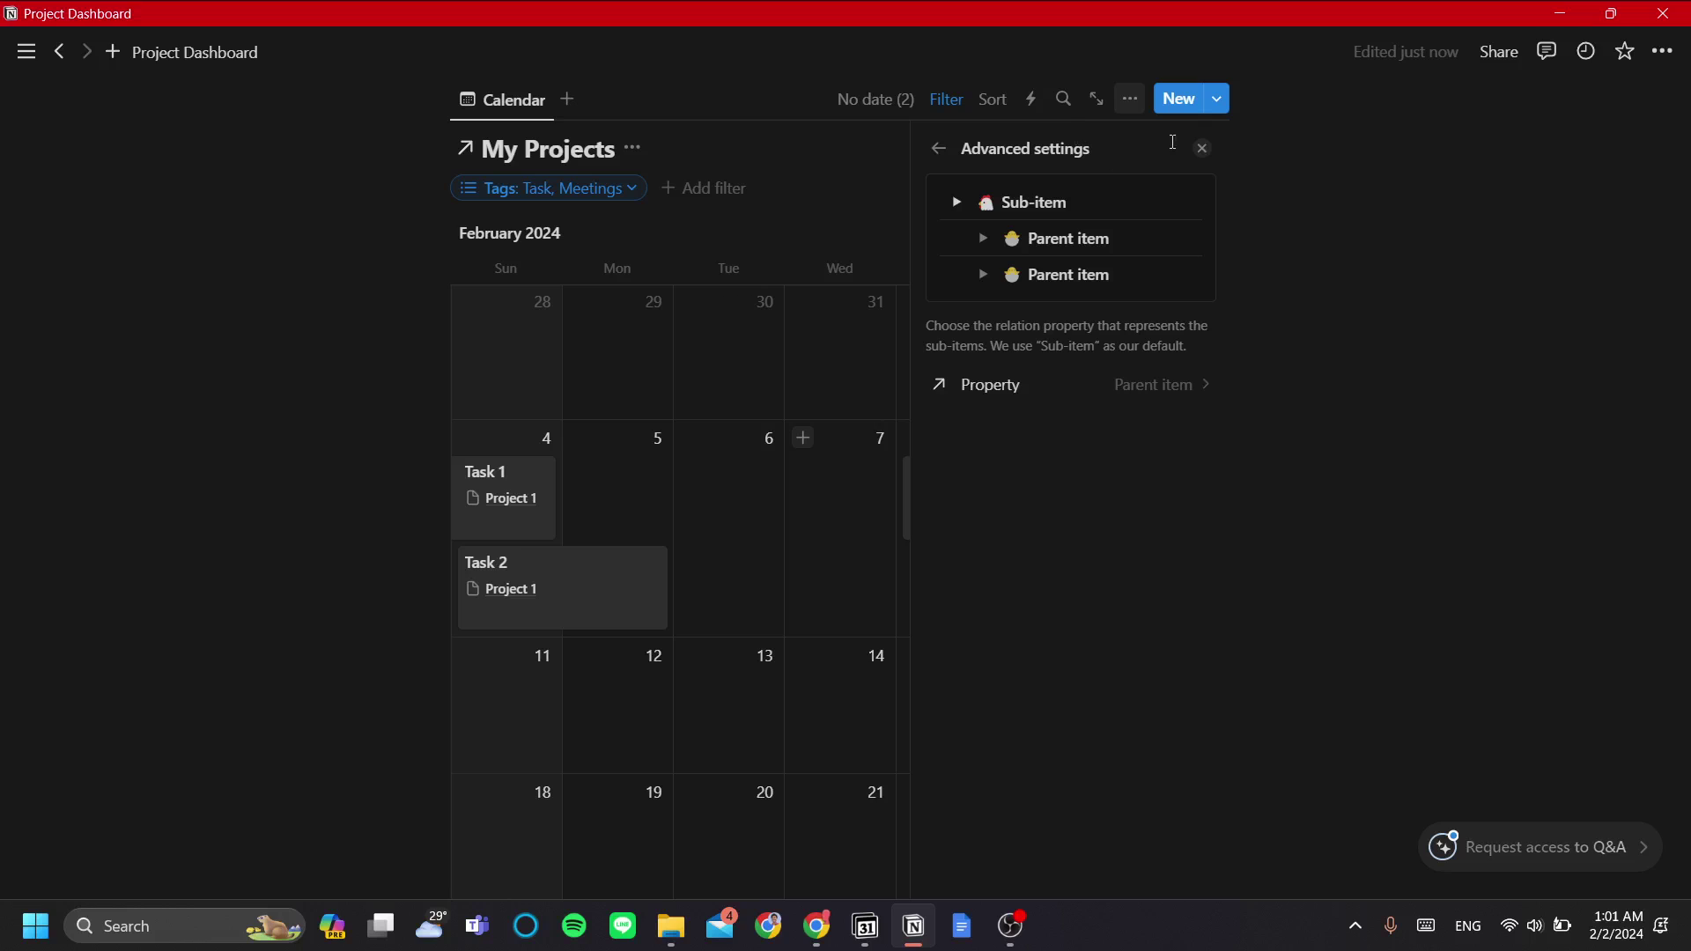
{"action": "left_click", "coordinate": [1201, 149]}
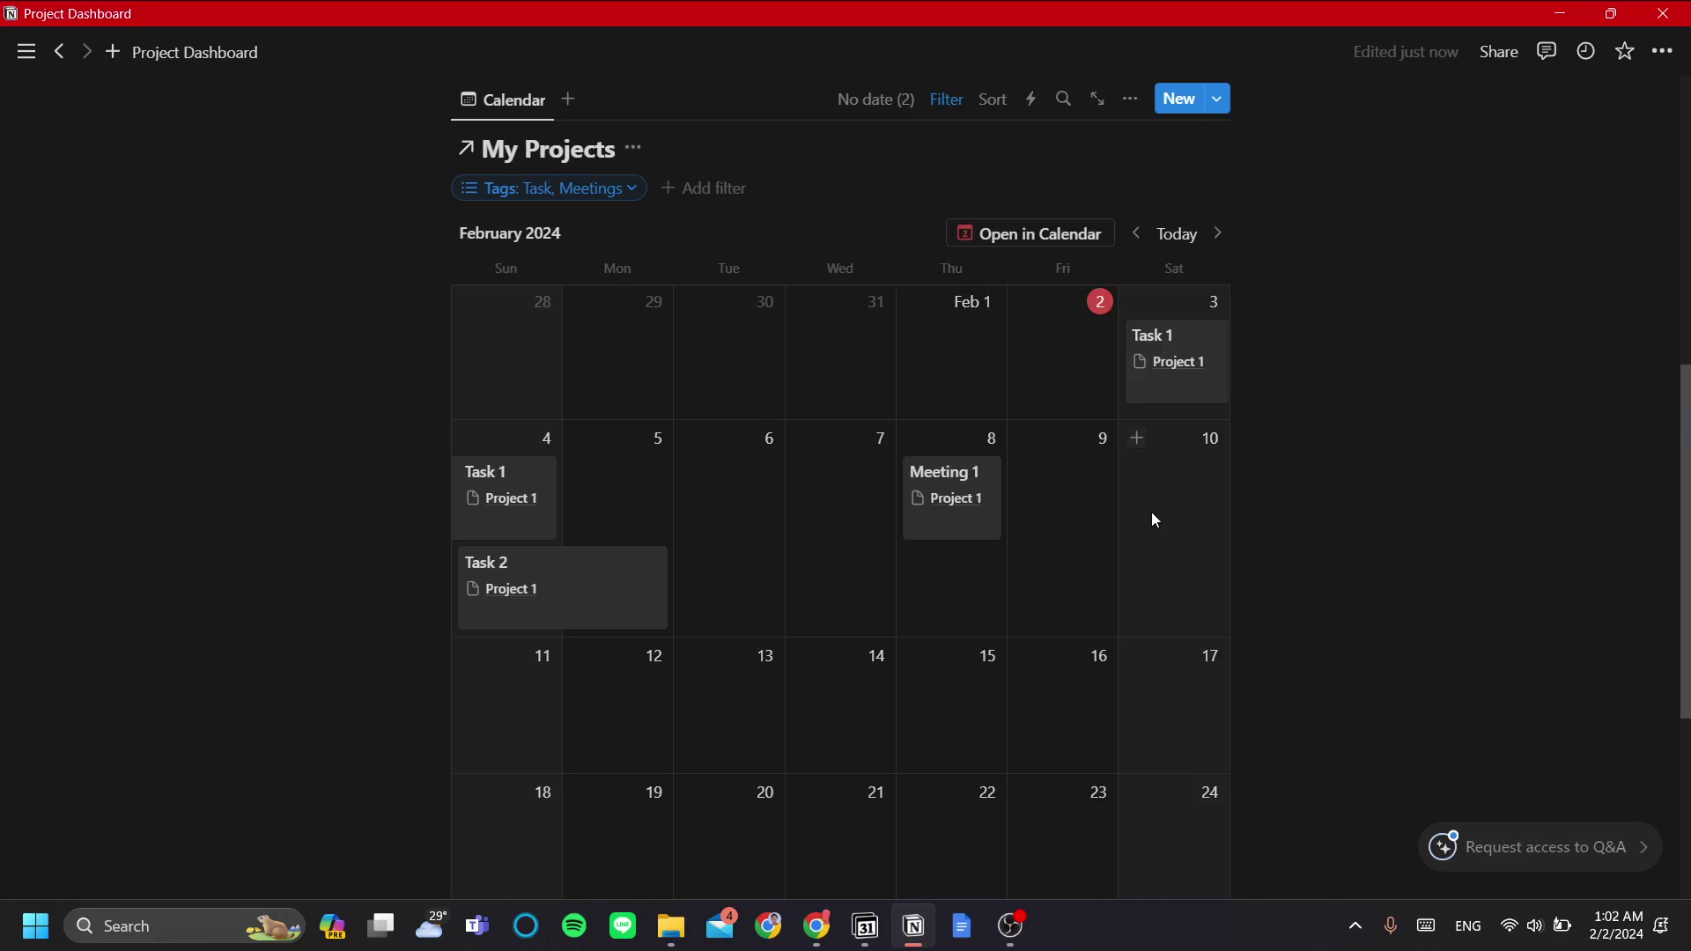
- Insert a Timeline view block below the calendar and link it to My Projects, copying the existing Overview view
{"action": "scroll", "coordinate": [974, 584], "scroll_direction": "up", "scroll_amount": 3}
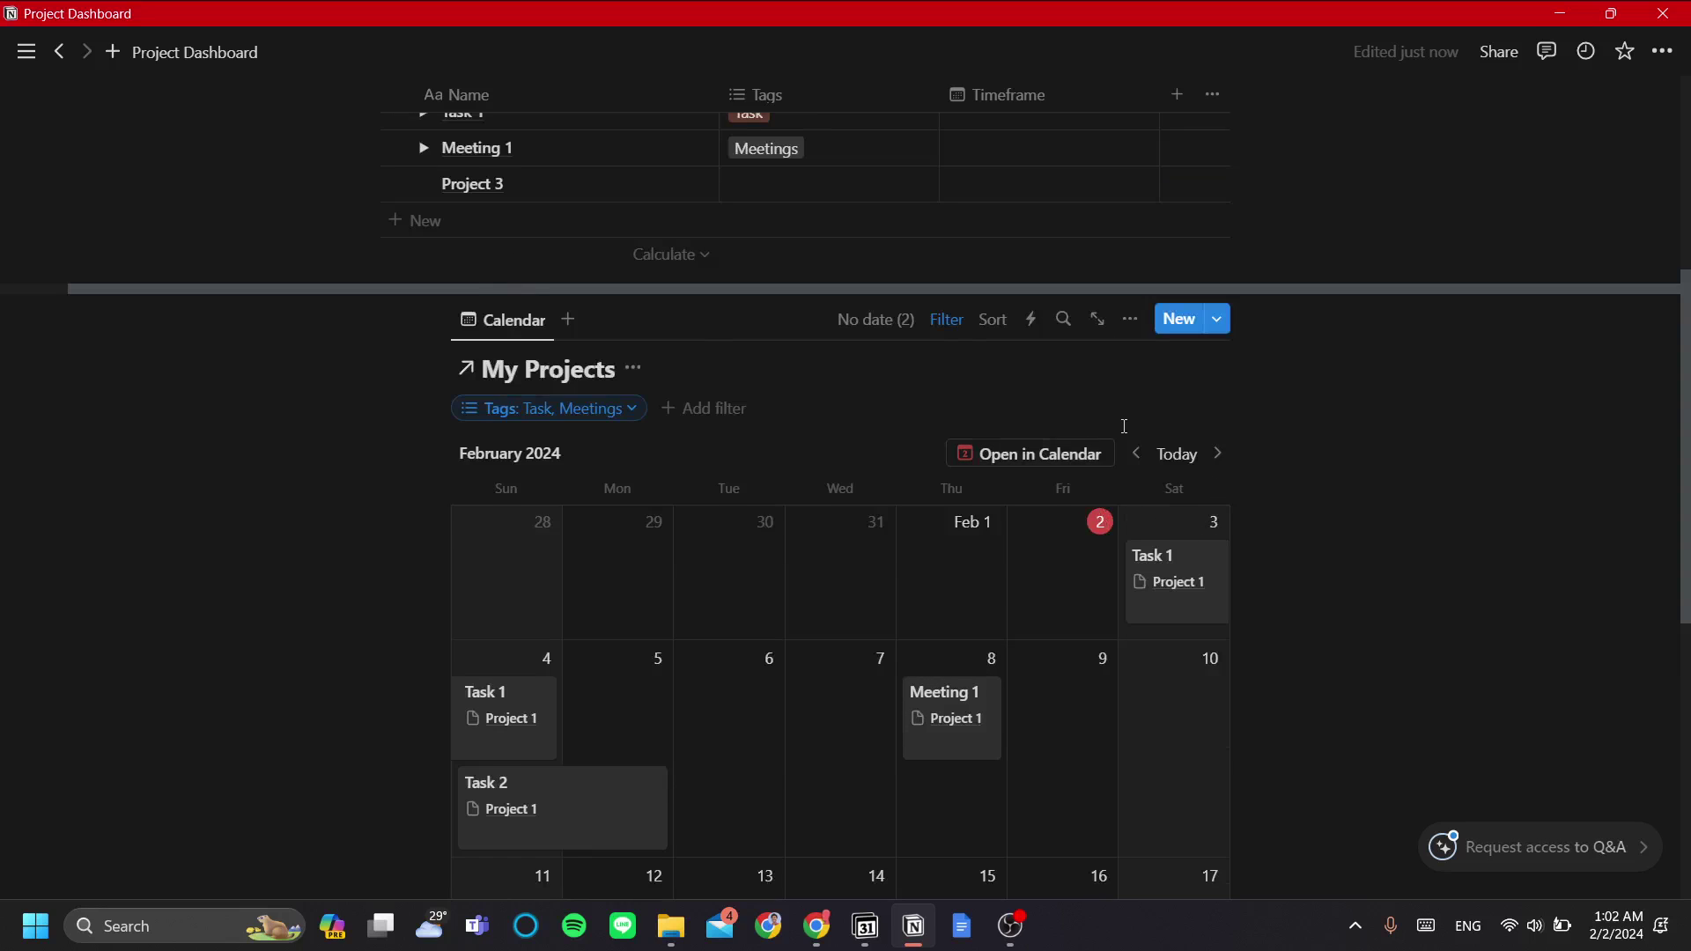
{"action": "scroll", "coordinate": [1127, 436], "scroll_direction": "down", "scroll_amount": 5}
{"action": "left_click", "coordinate": [899, 686]}
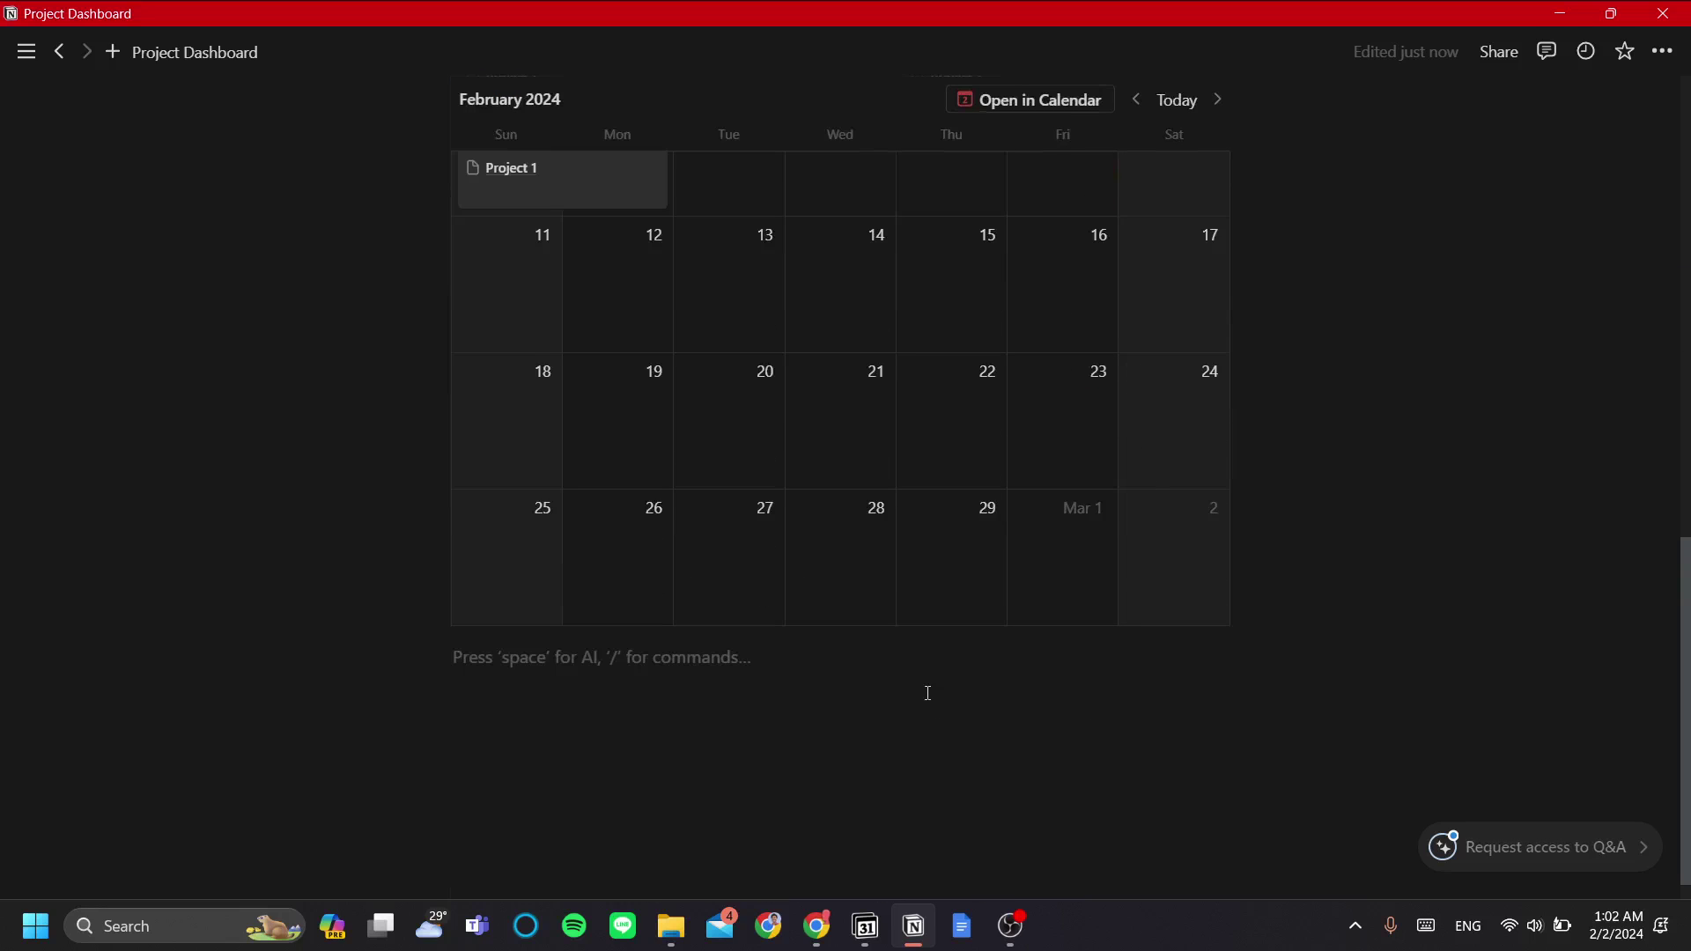
{"action": "type", "text": "/"}
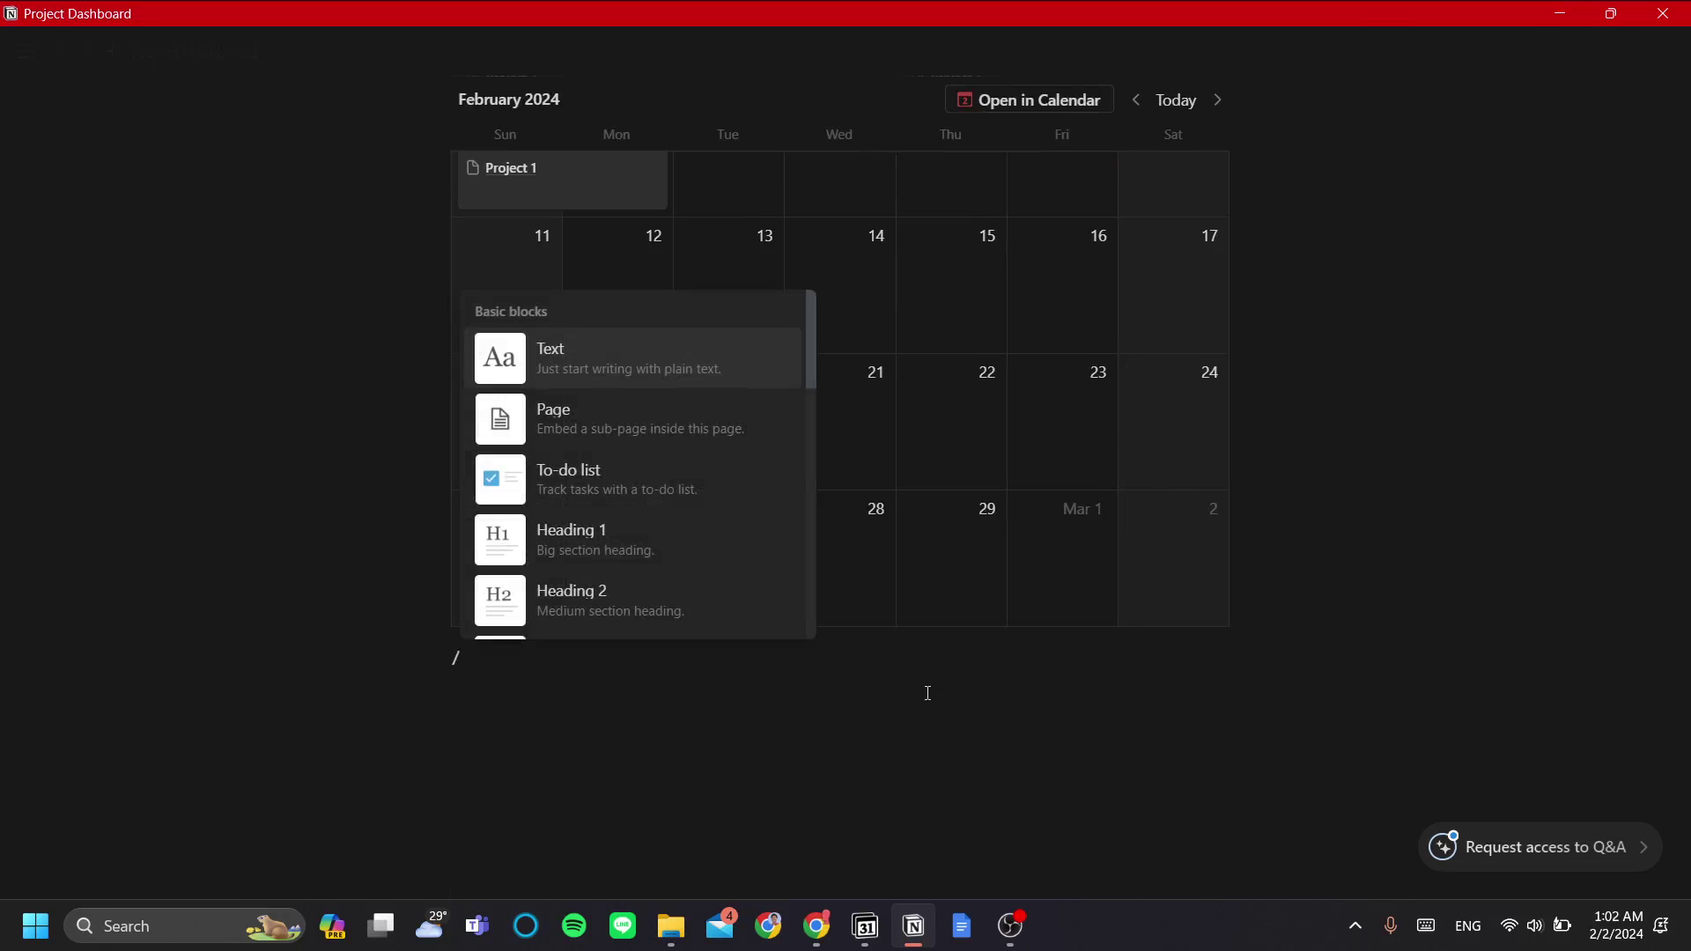
{"action": "type", "text": "v"}
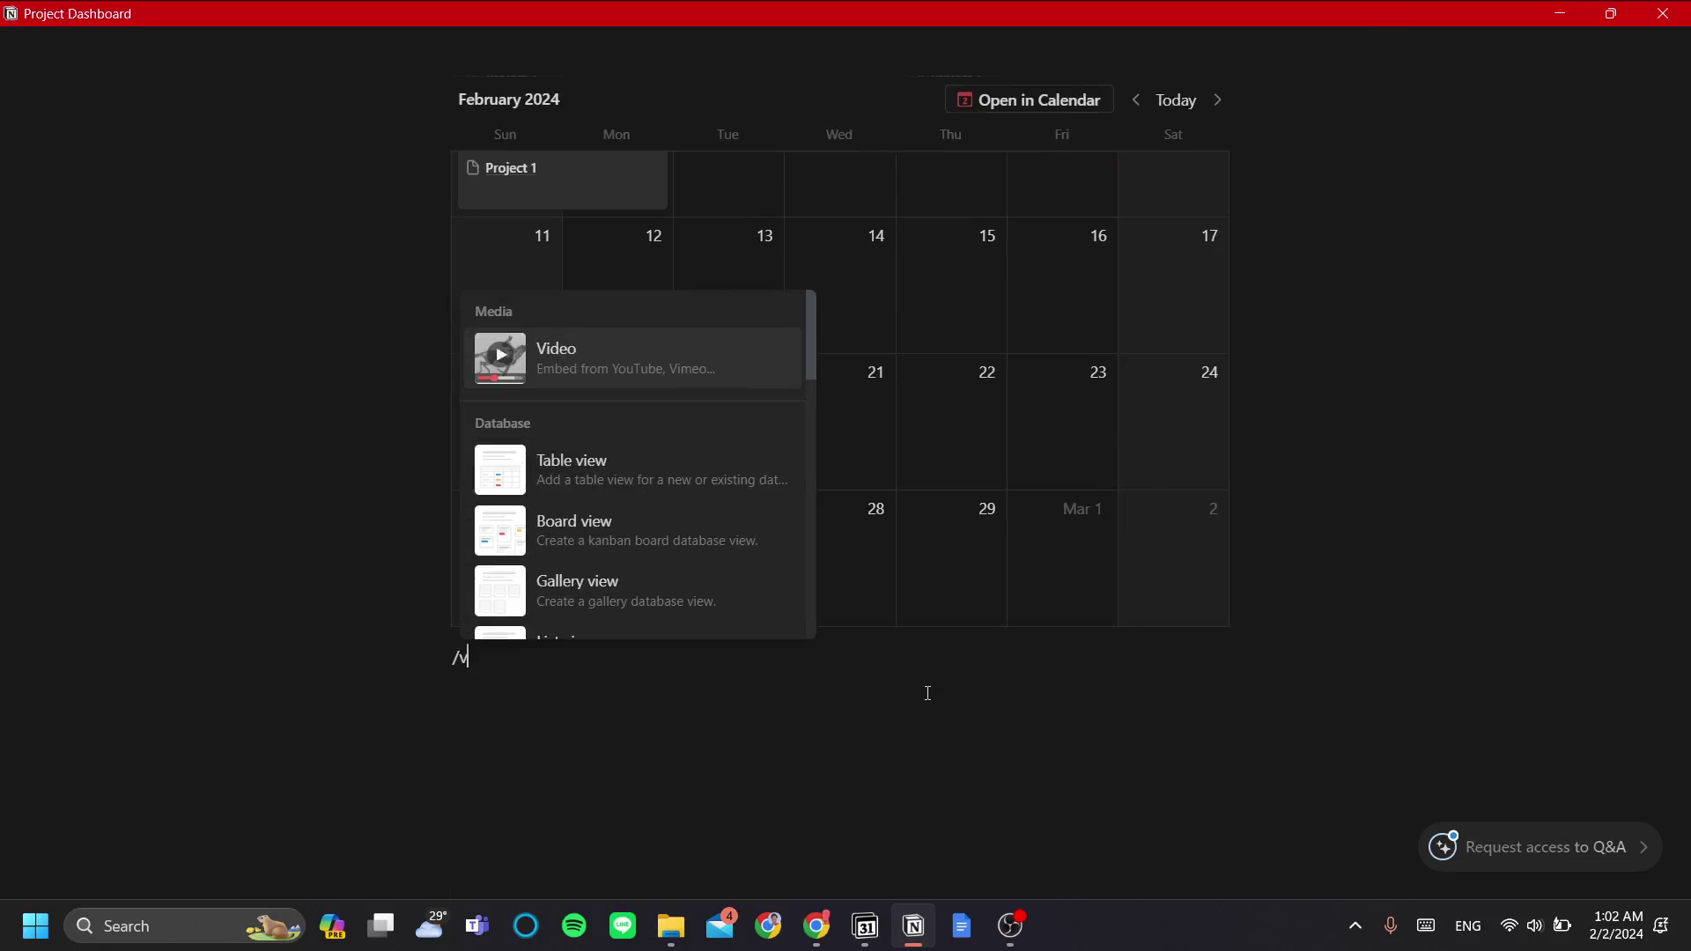
{"action": "type", "text": "iew"}
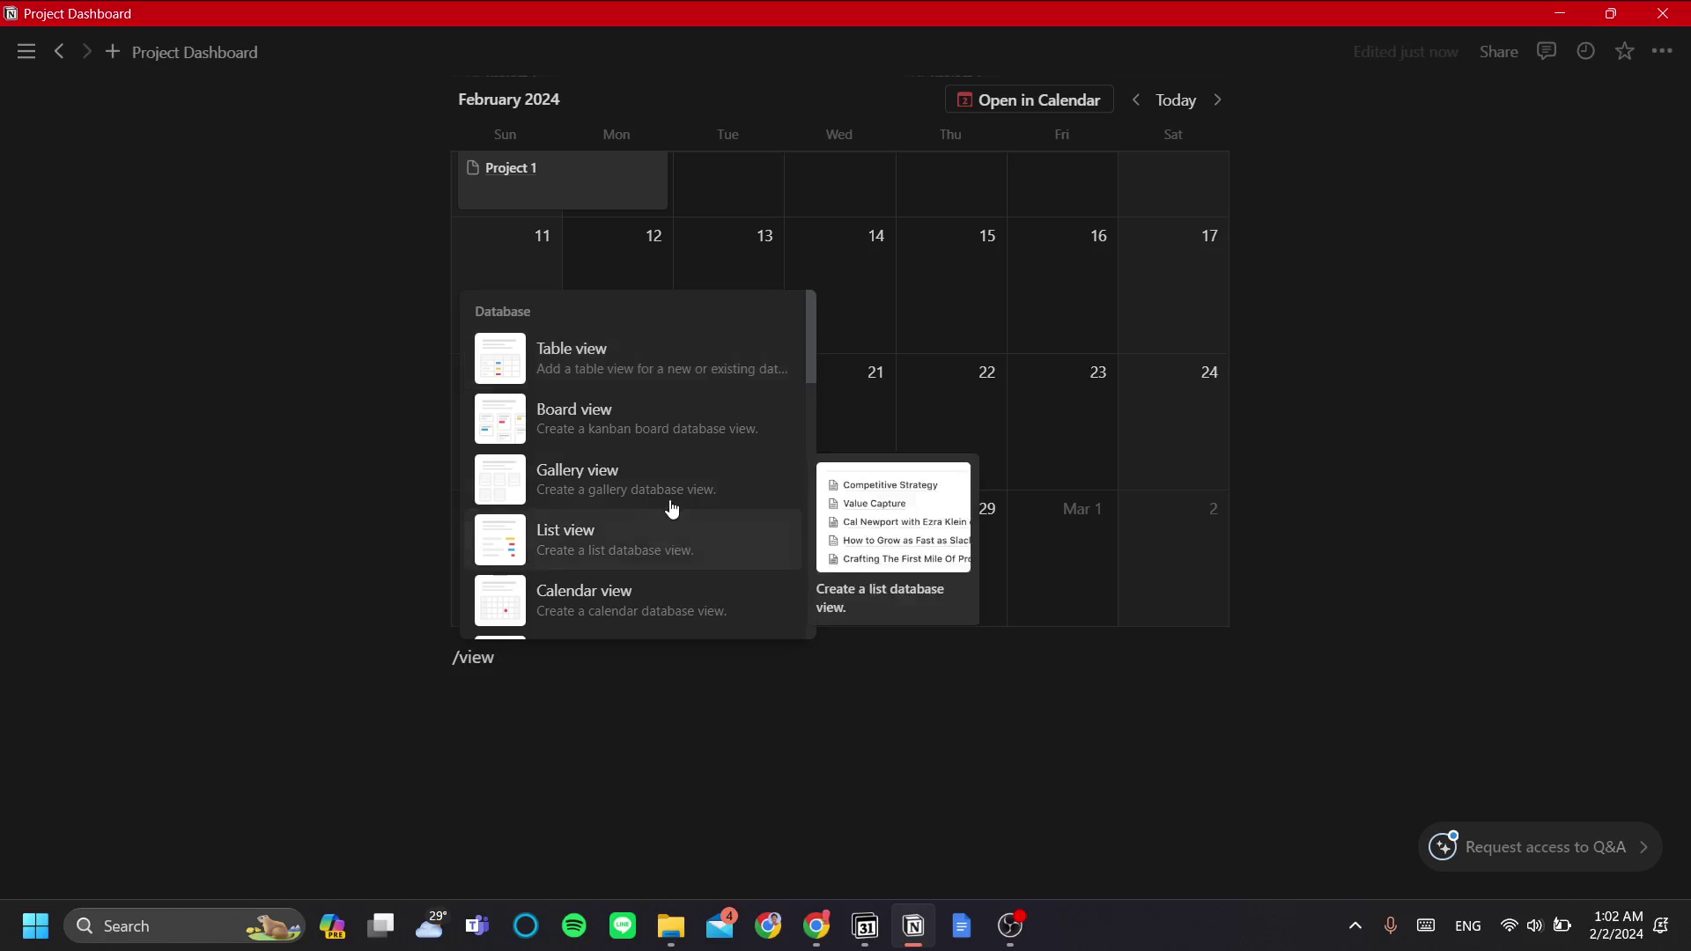
{"action": "scroll", "coordinate": [667, 529], "scroll_direction": "down", "scroll_amount": 3}
{"action": "left_click", "coordinate": [639, 444]}
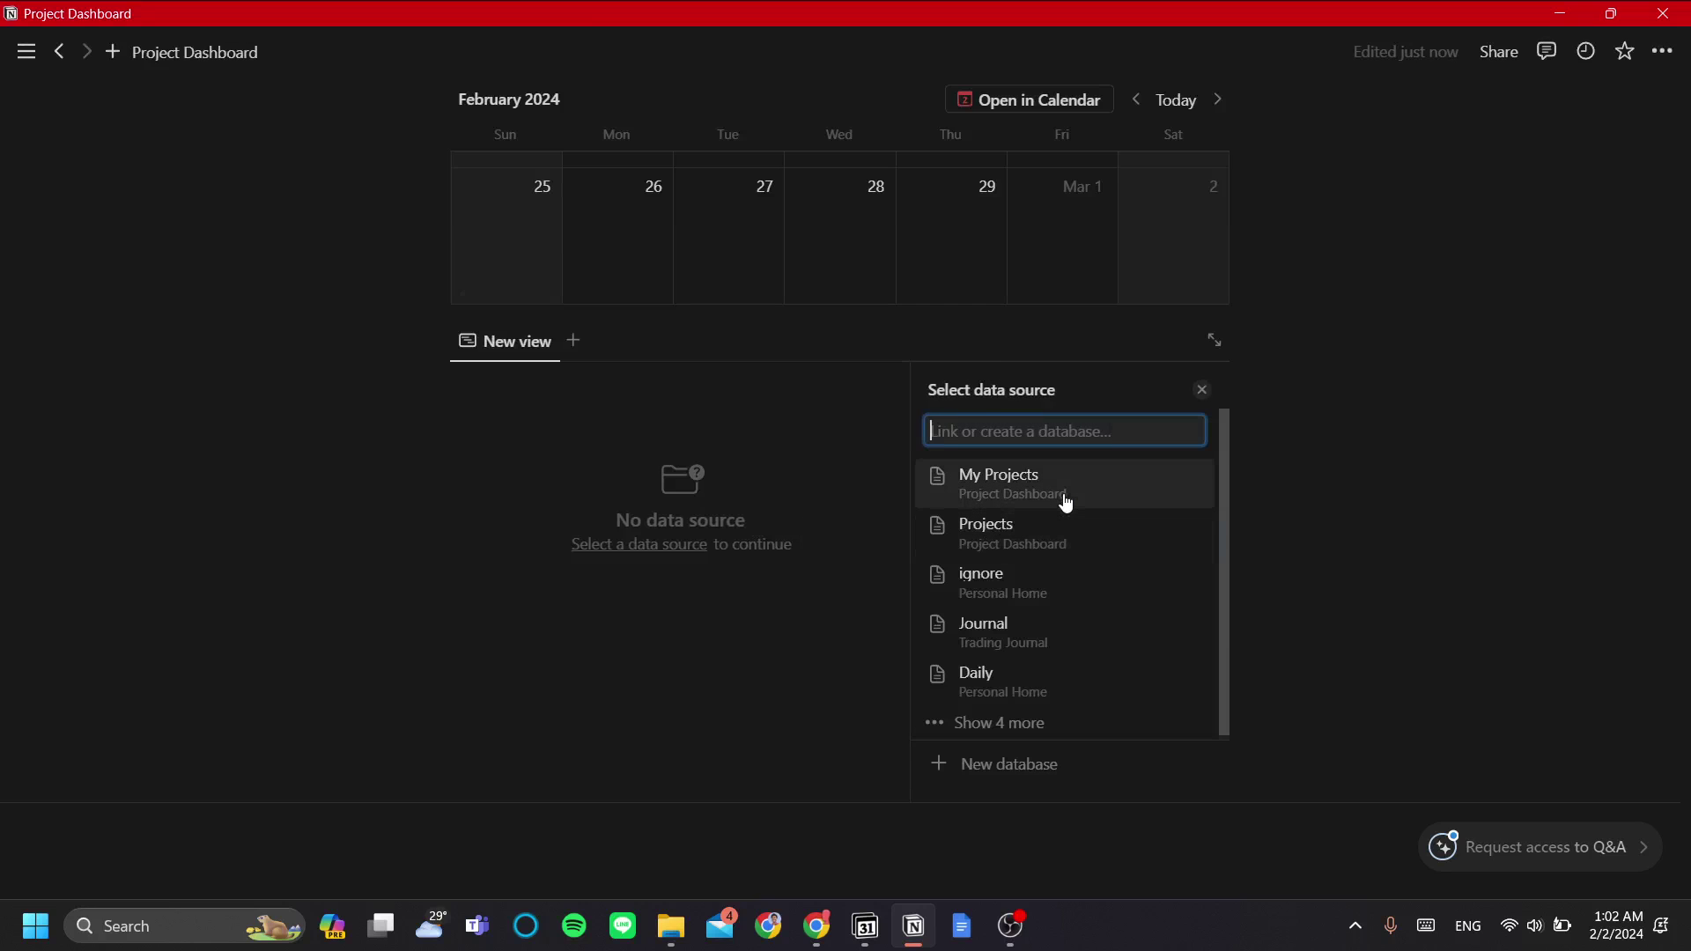
{"action": "left_click", "coordinate": [1028, 489]}
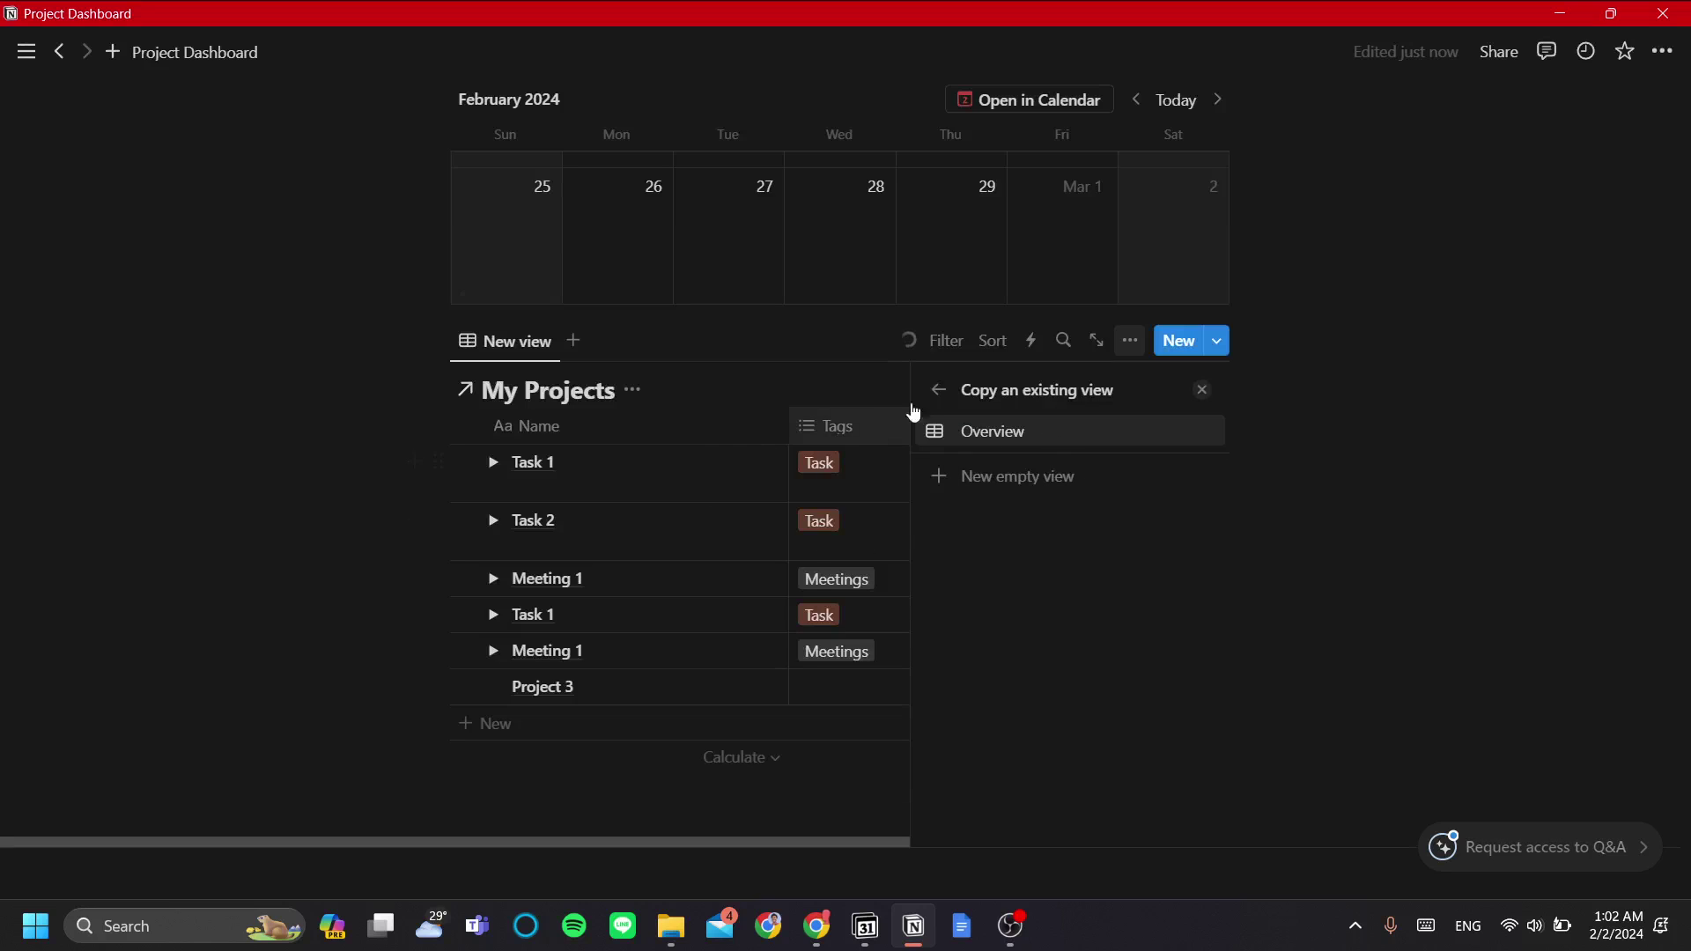
- Change the layout of the new linked Overview view below the calendar from Table to Timeline
{"action": "left_click", "coordinate": [511, 341]}
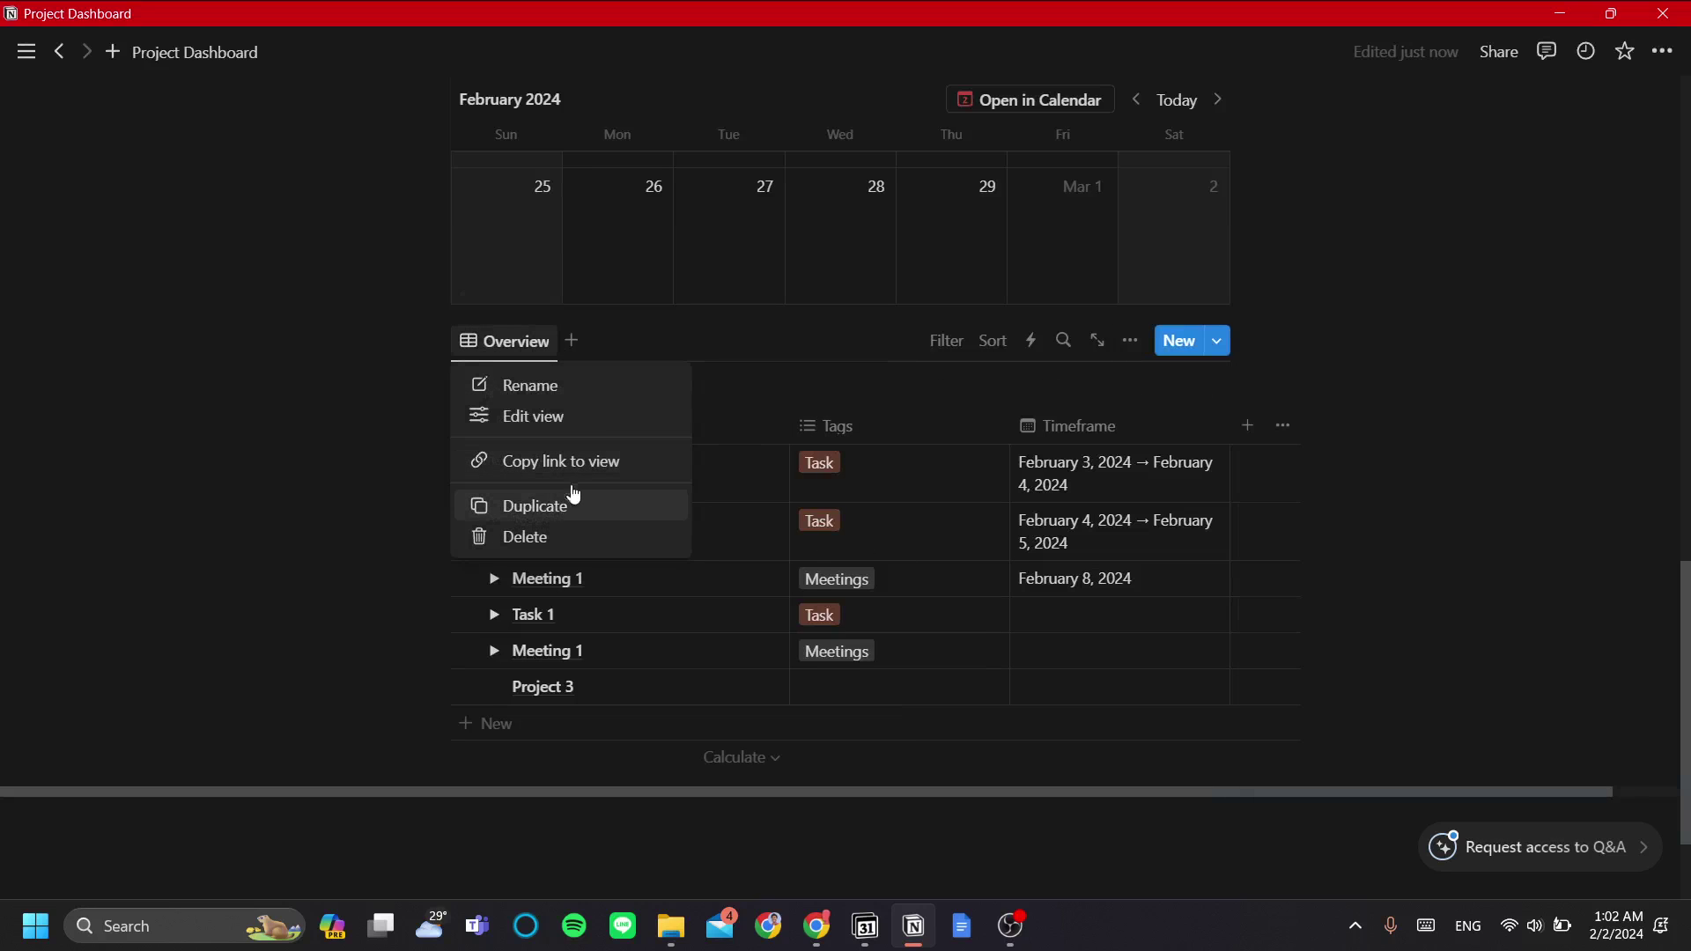
{"action": "left_click", "coordinate": [581, 415]}
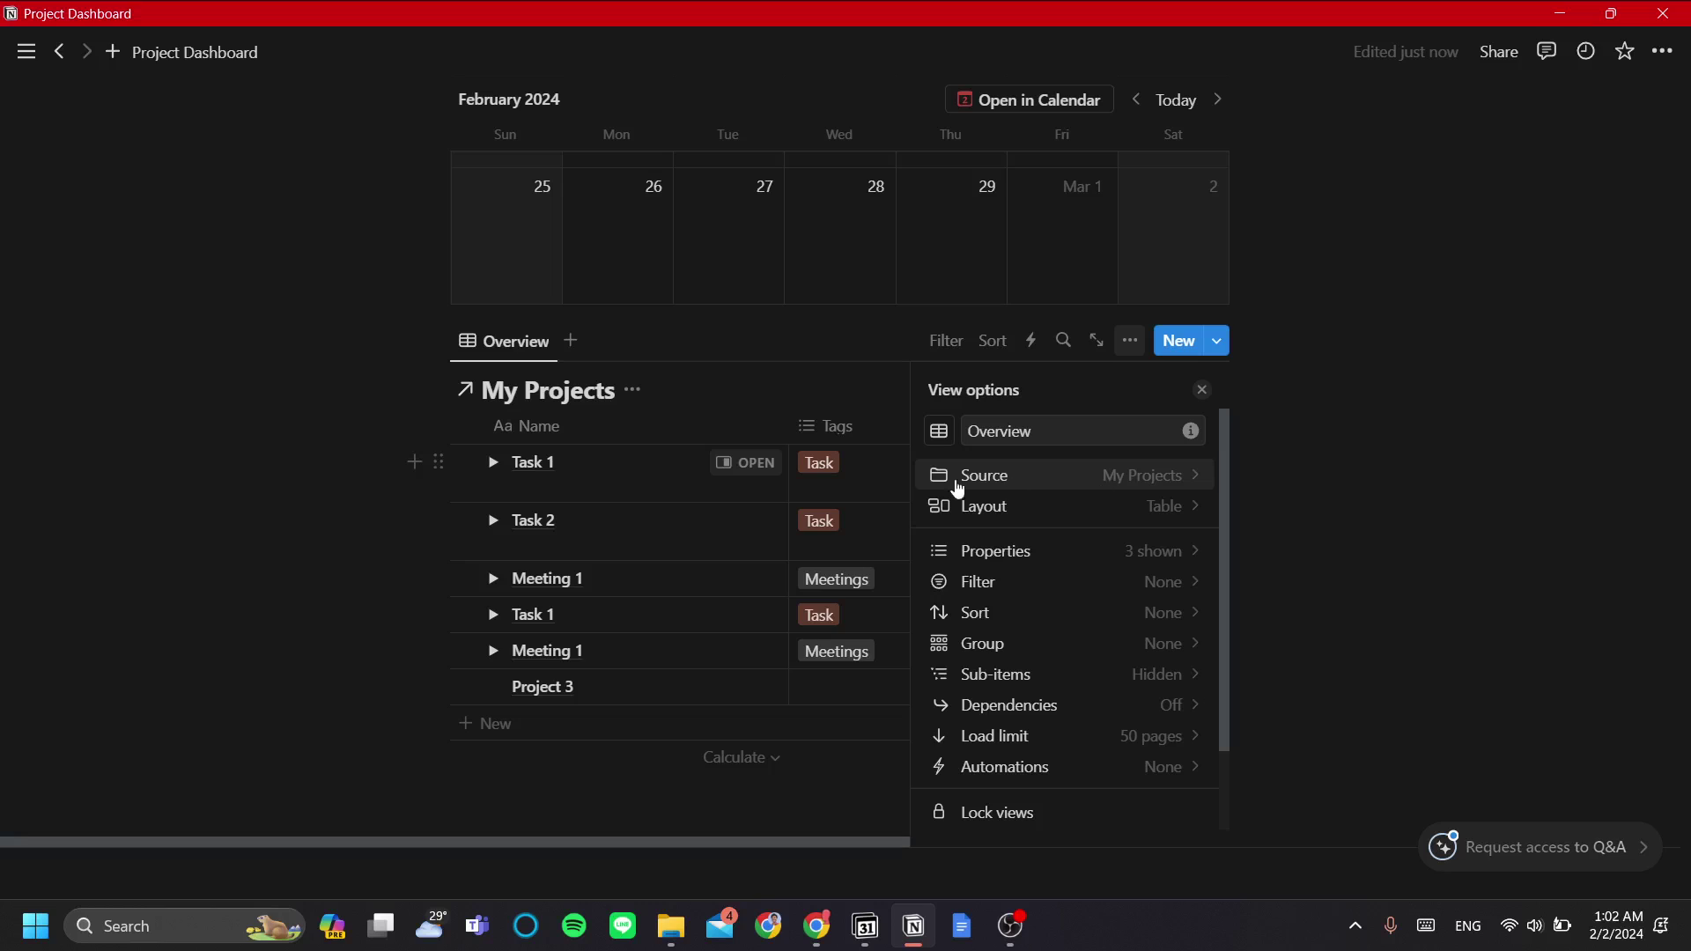
{"action": "left_click", "coordinate": [1143, 514]}
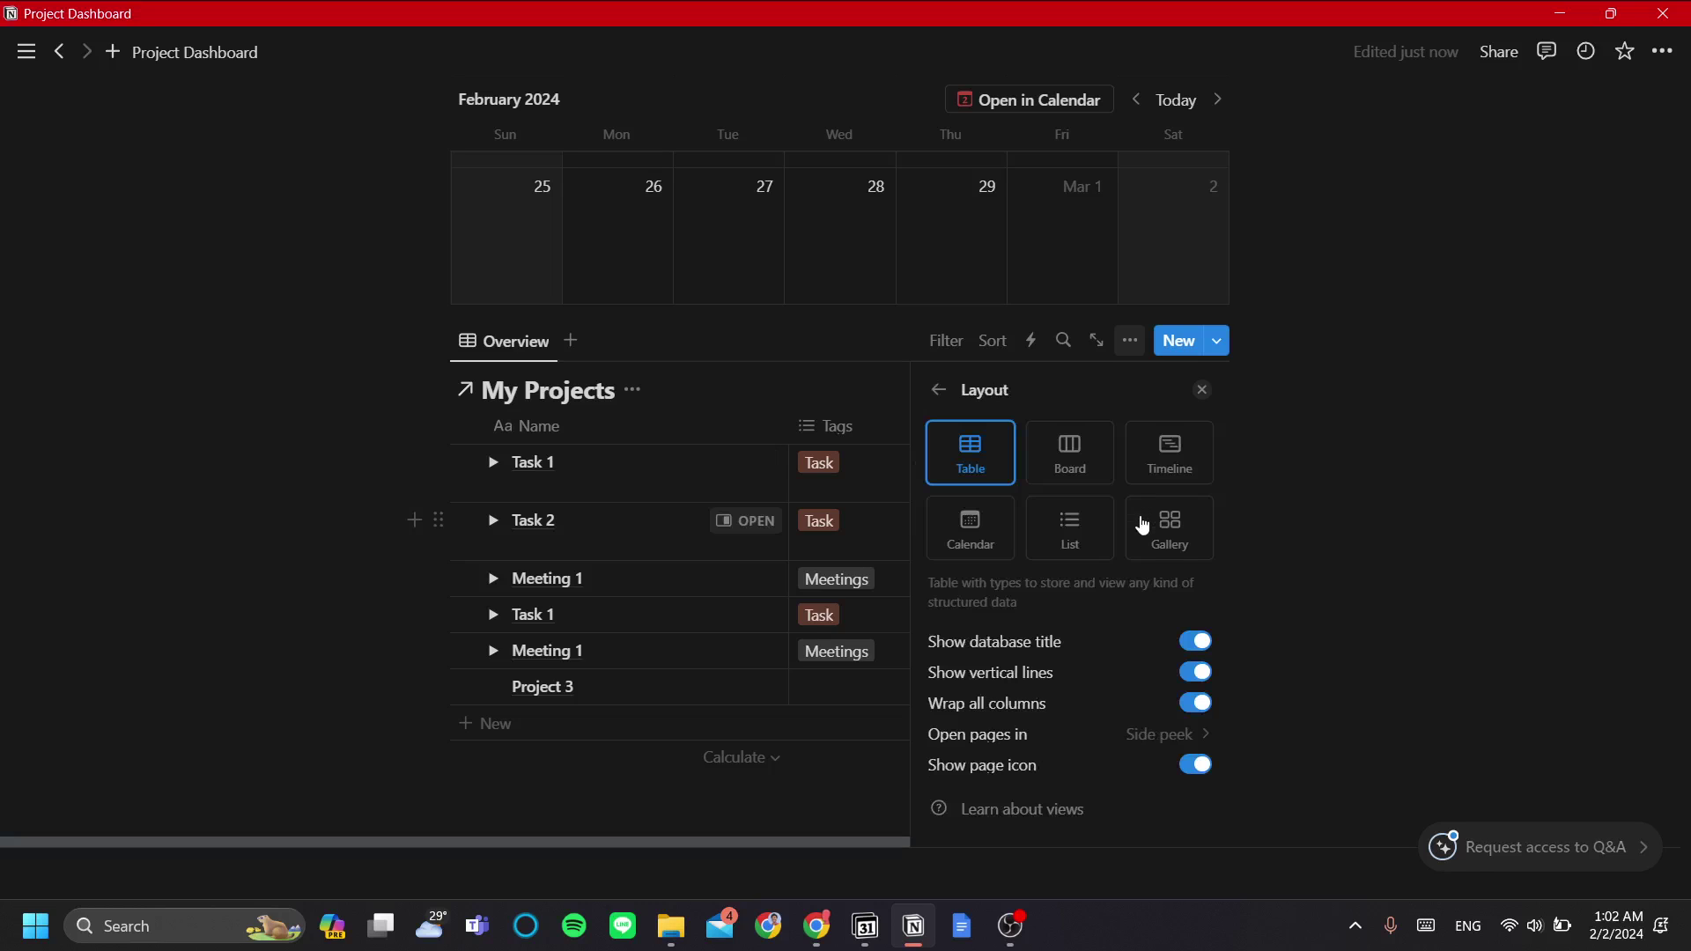
{"action": "left_click", "coordinate": [1169, 449]}
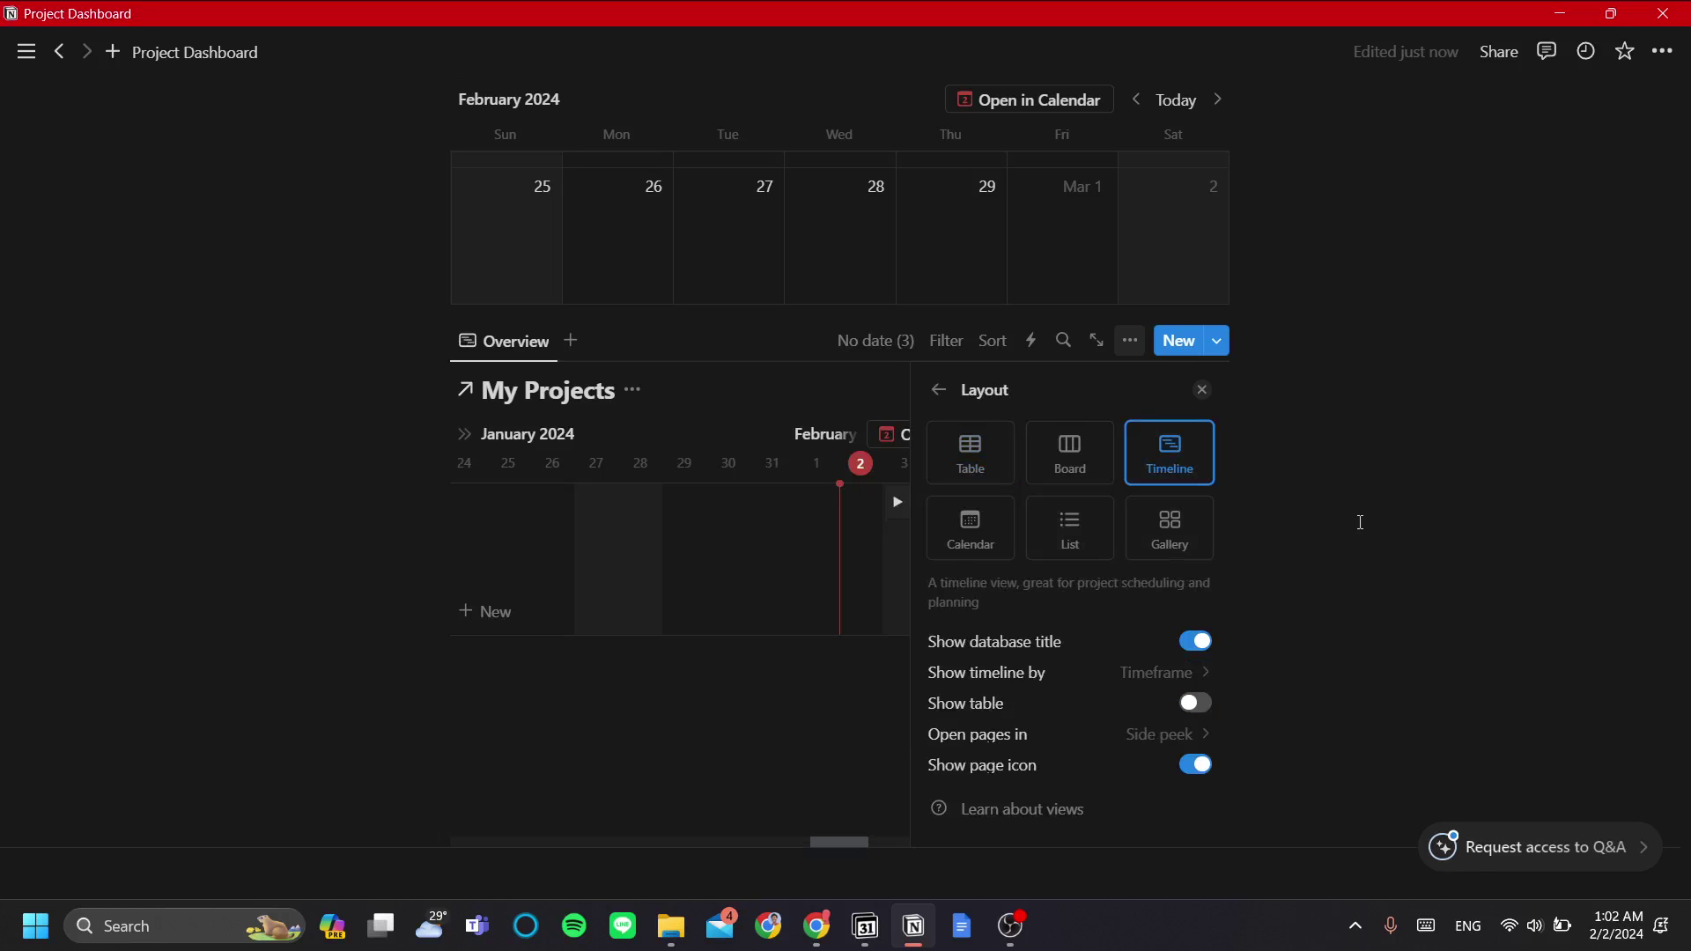
{"action": "left_click", "coordinate": [1201, 389]}
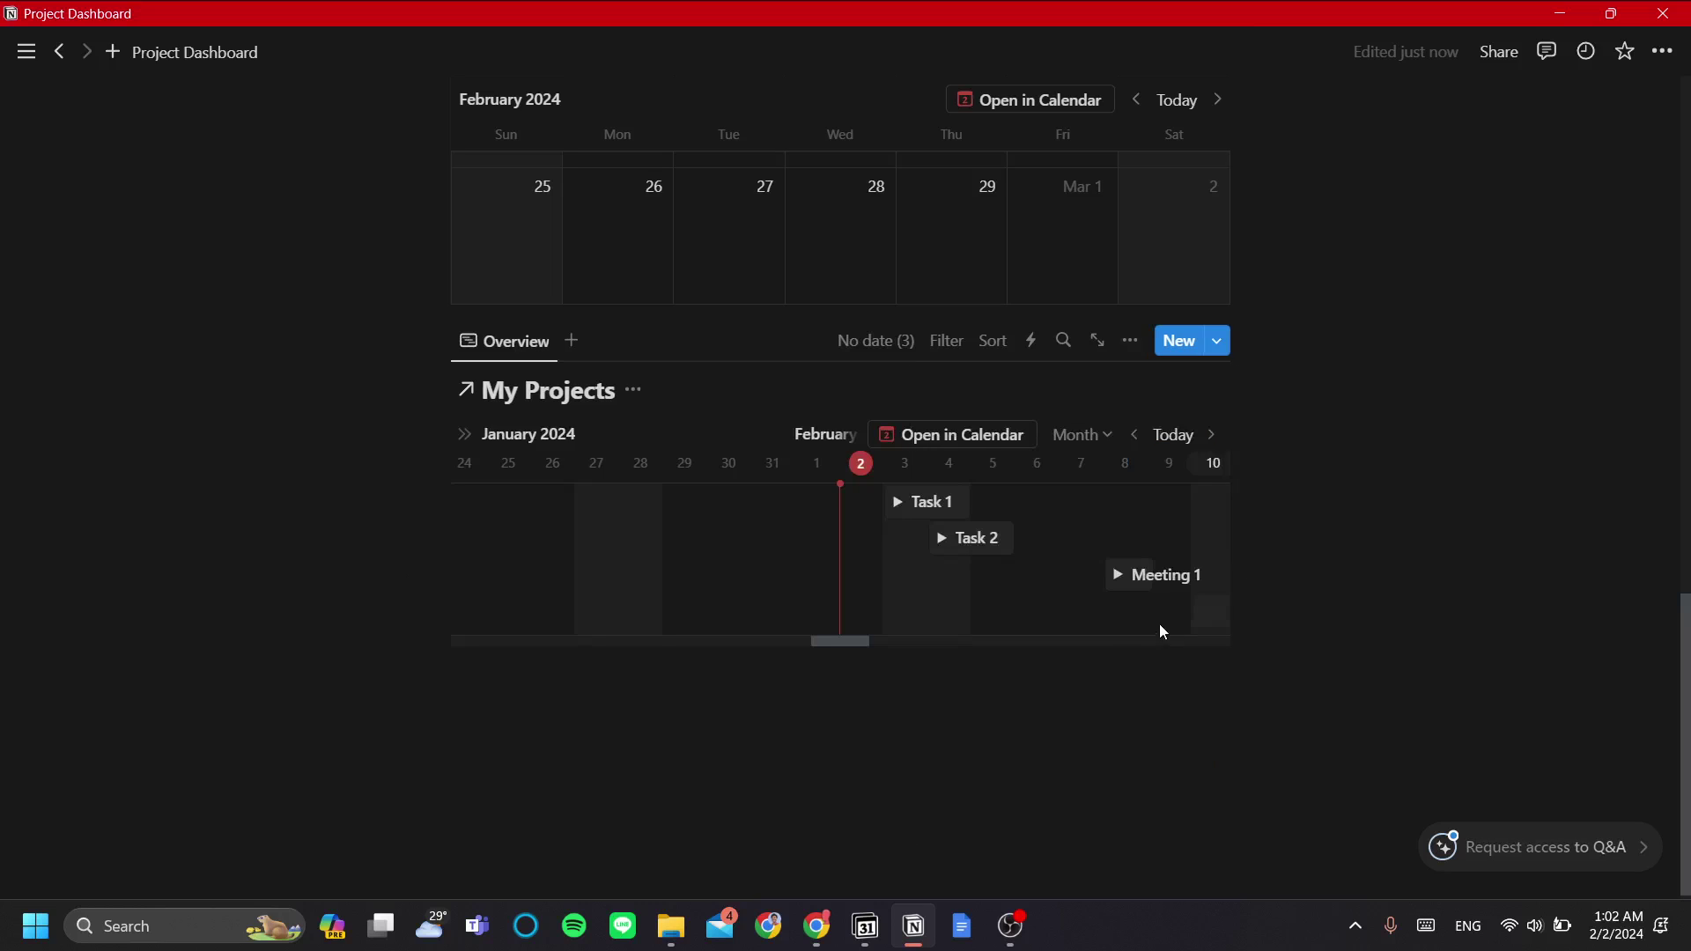
- Set the relation property that represents sub-items to Sub-item in the timeline view's advanced sub-item settings
{"action": "scroll", "coordinate": [945, 705], "scroll_direction": "up", "scroll_amount": 1}
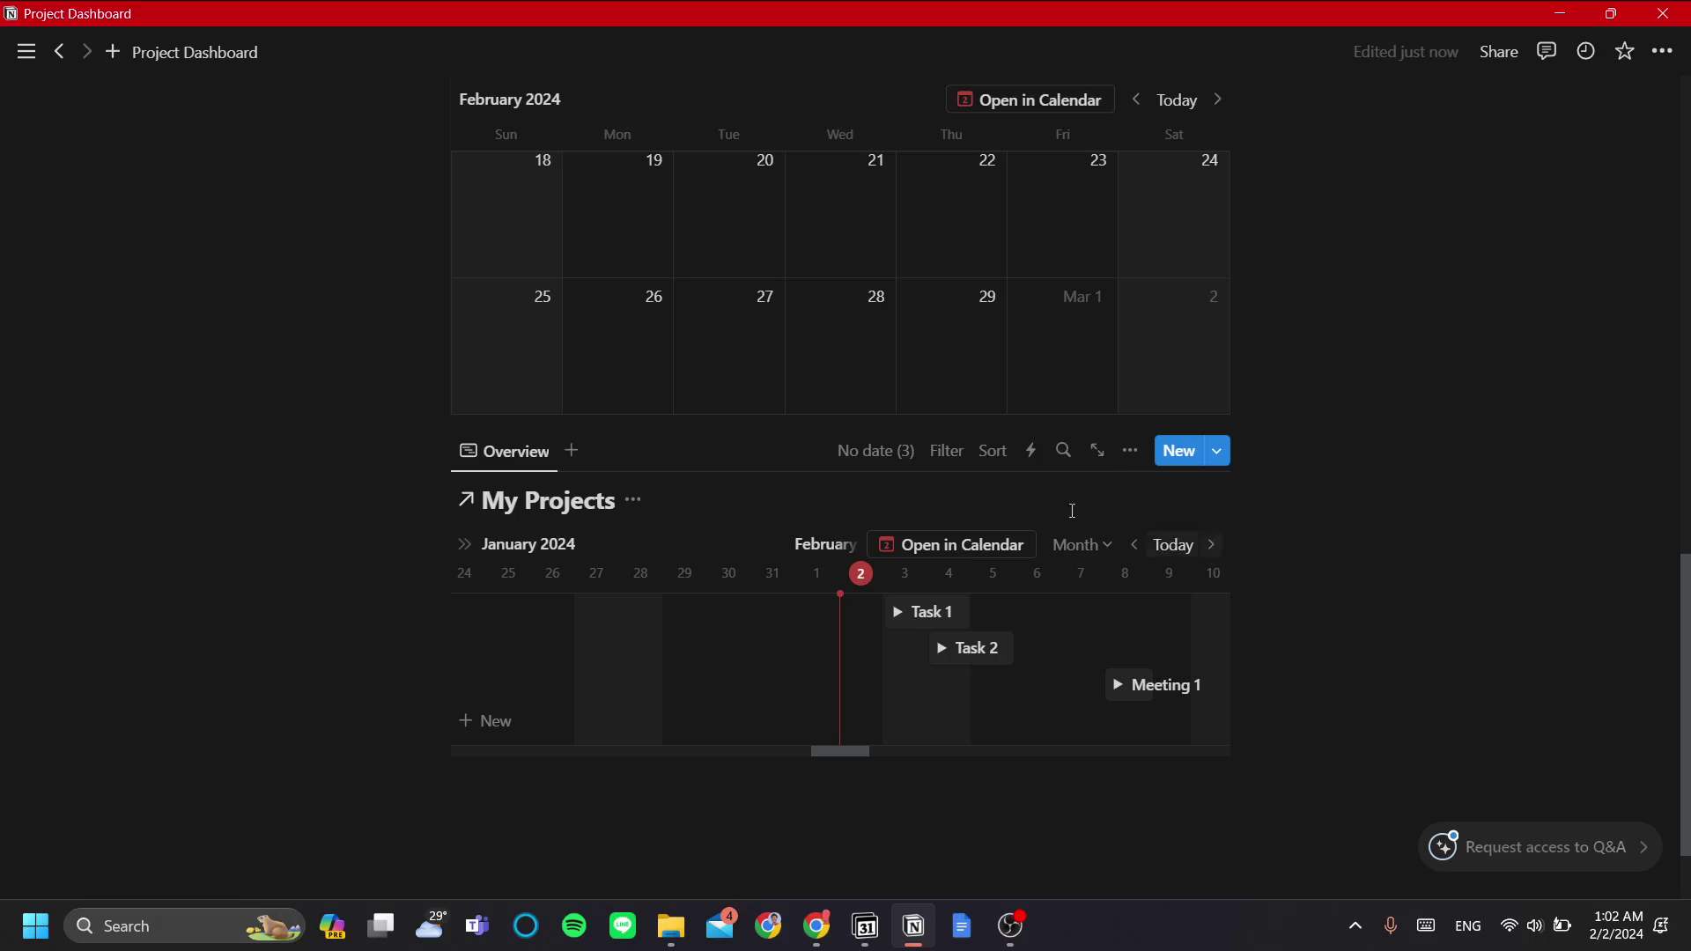
{"action": "left_click", "coordinate": [1129, 455]}
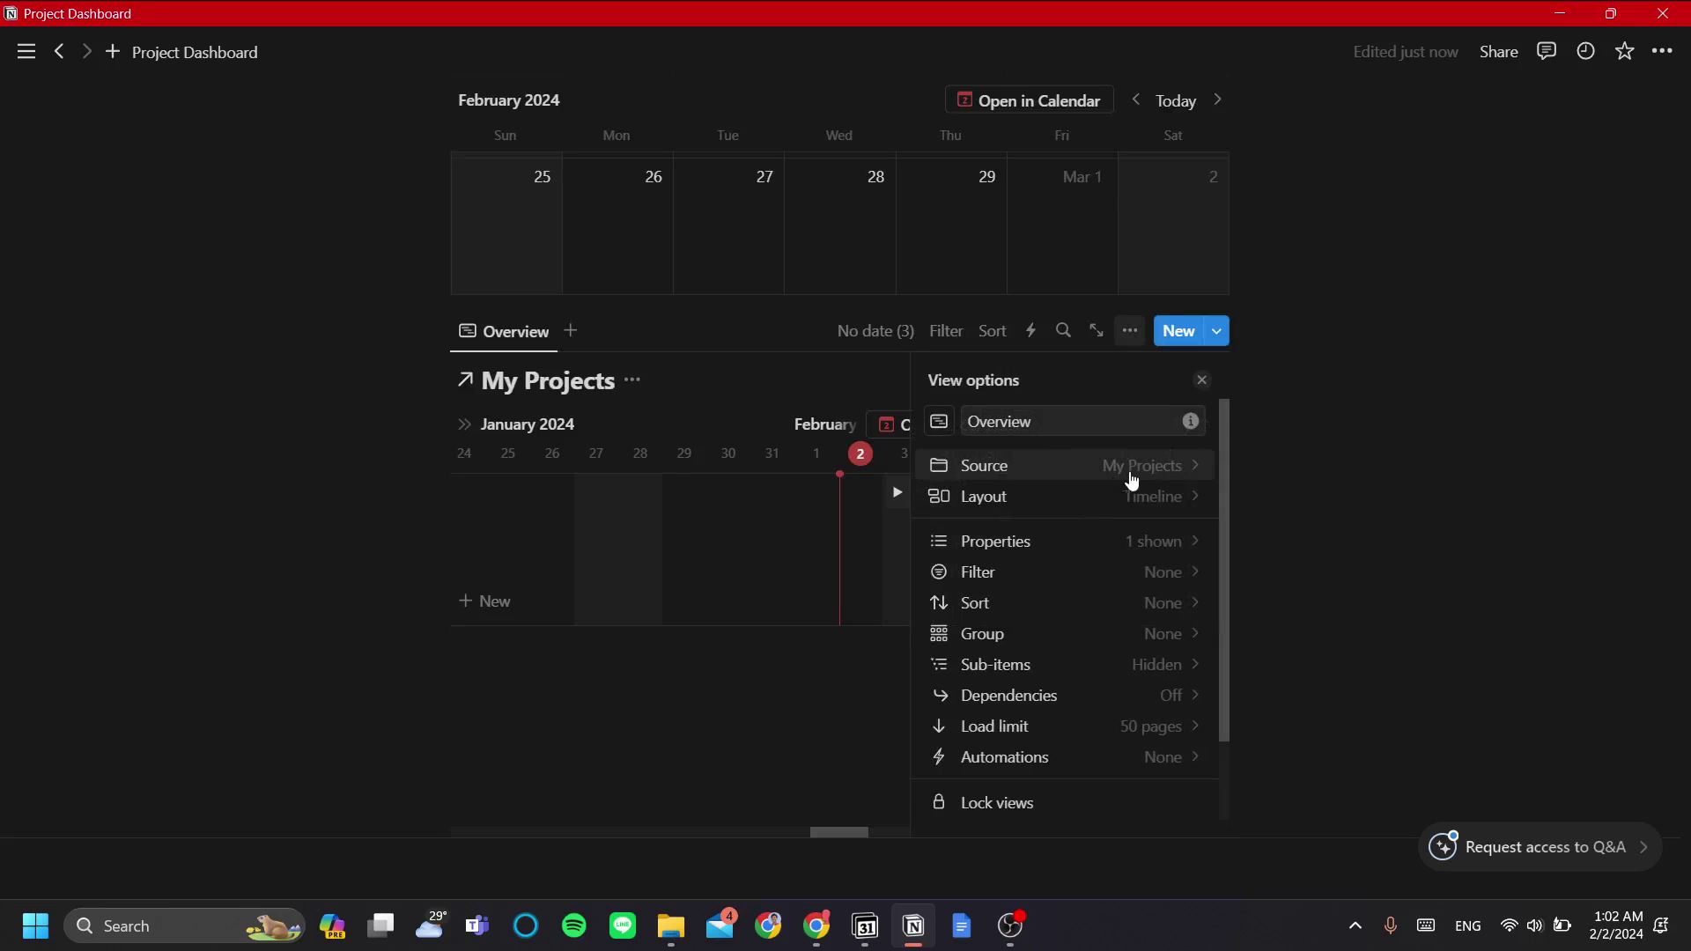
{"action": "left_click", "coordinate": [1054, 665]}
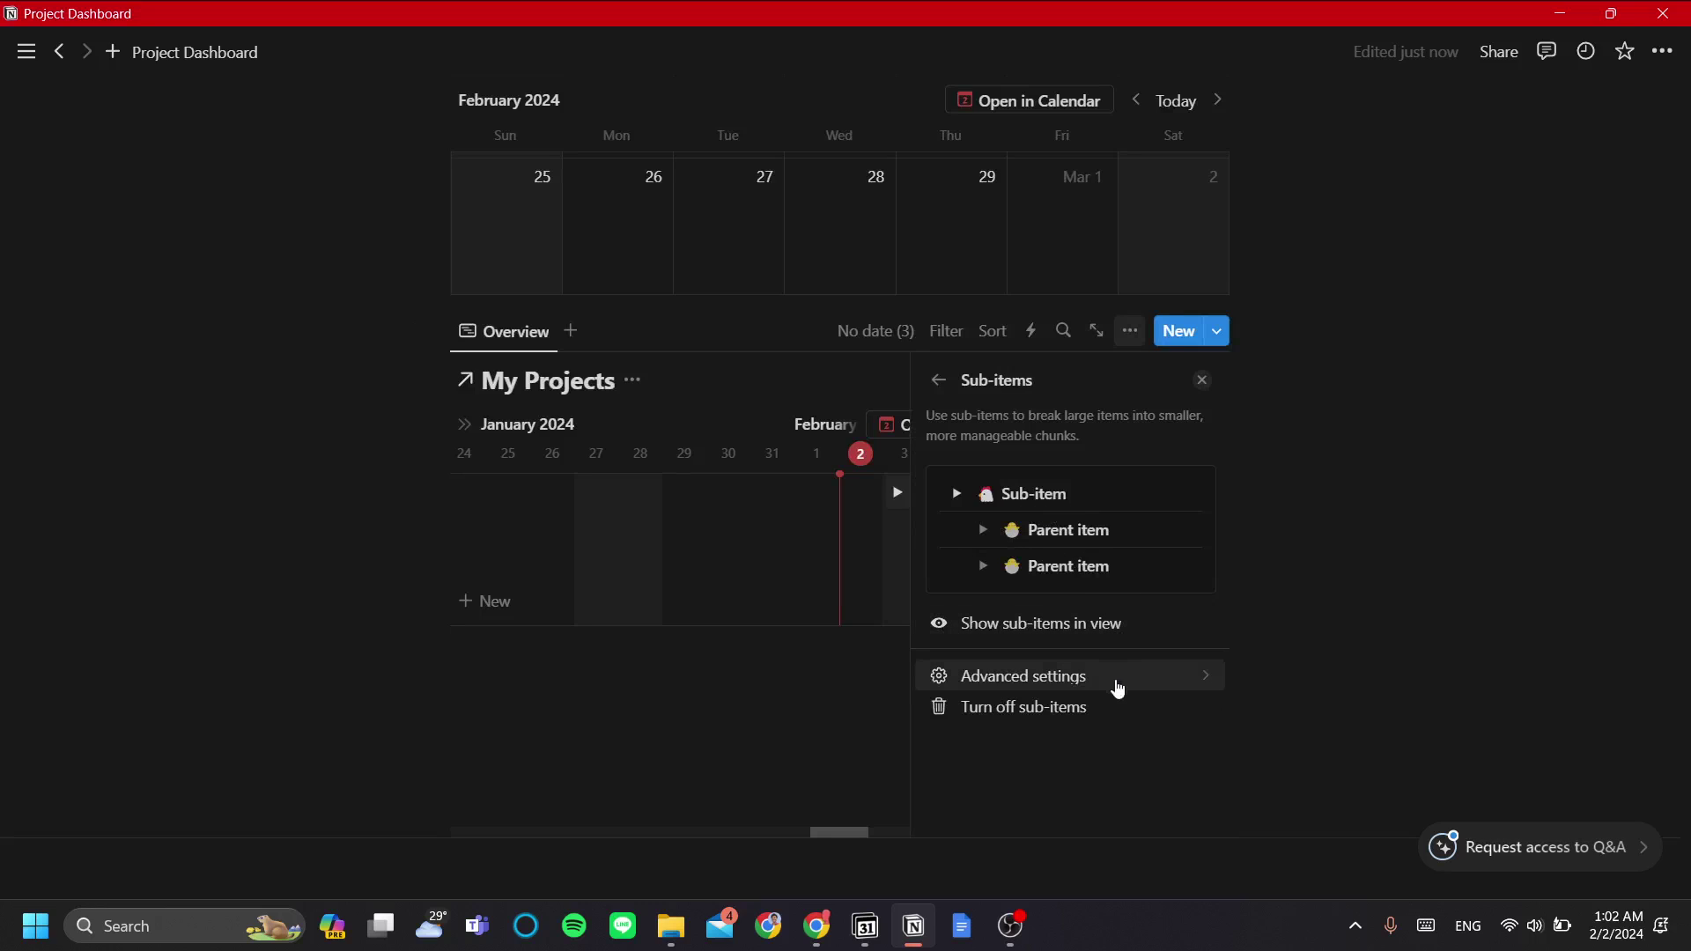
{"action": "left_click", "coordinate": [1048, 685]}
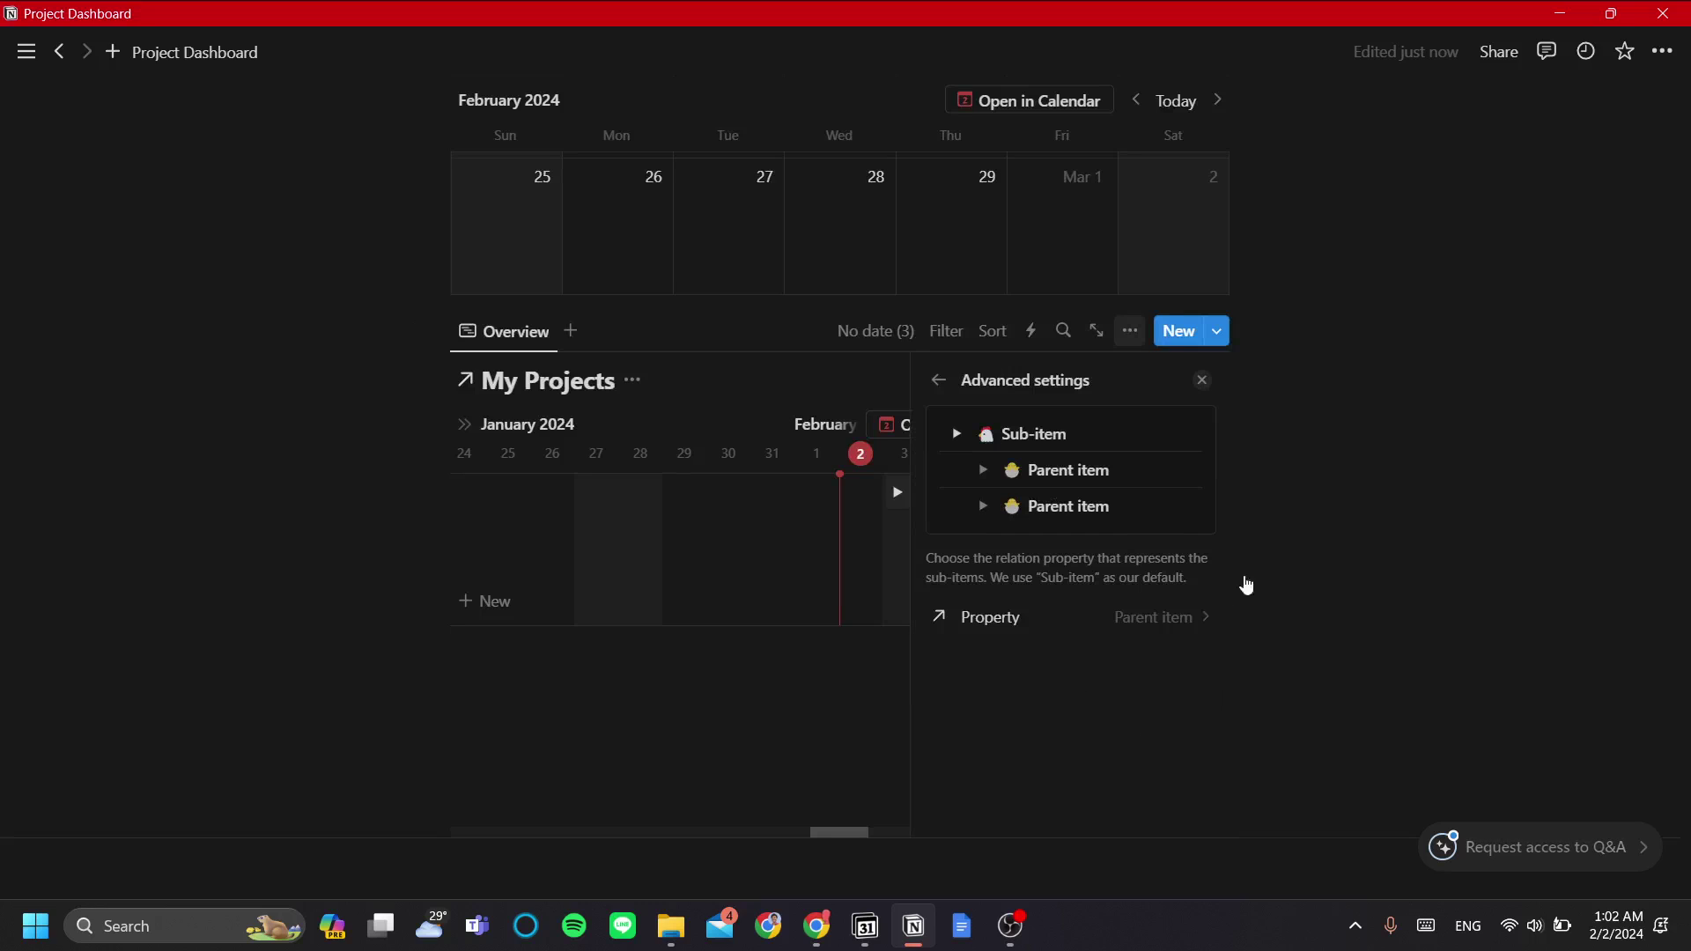
{"action": "left_click", "coordinate": [1169, 622]}
{"action": "left_click", "coordinate": [1134, 709]}
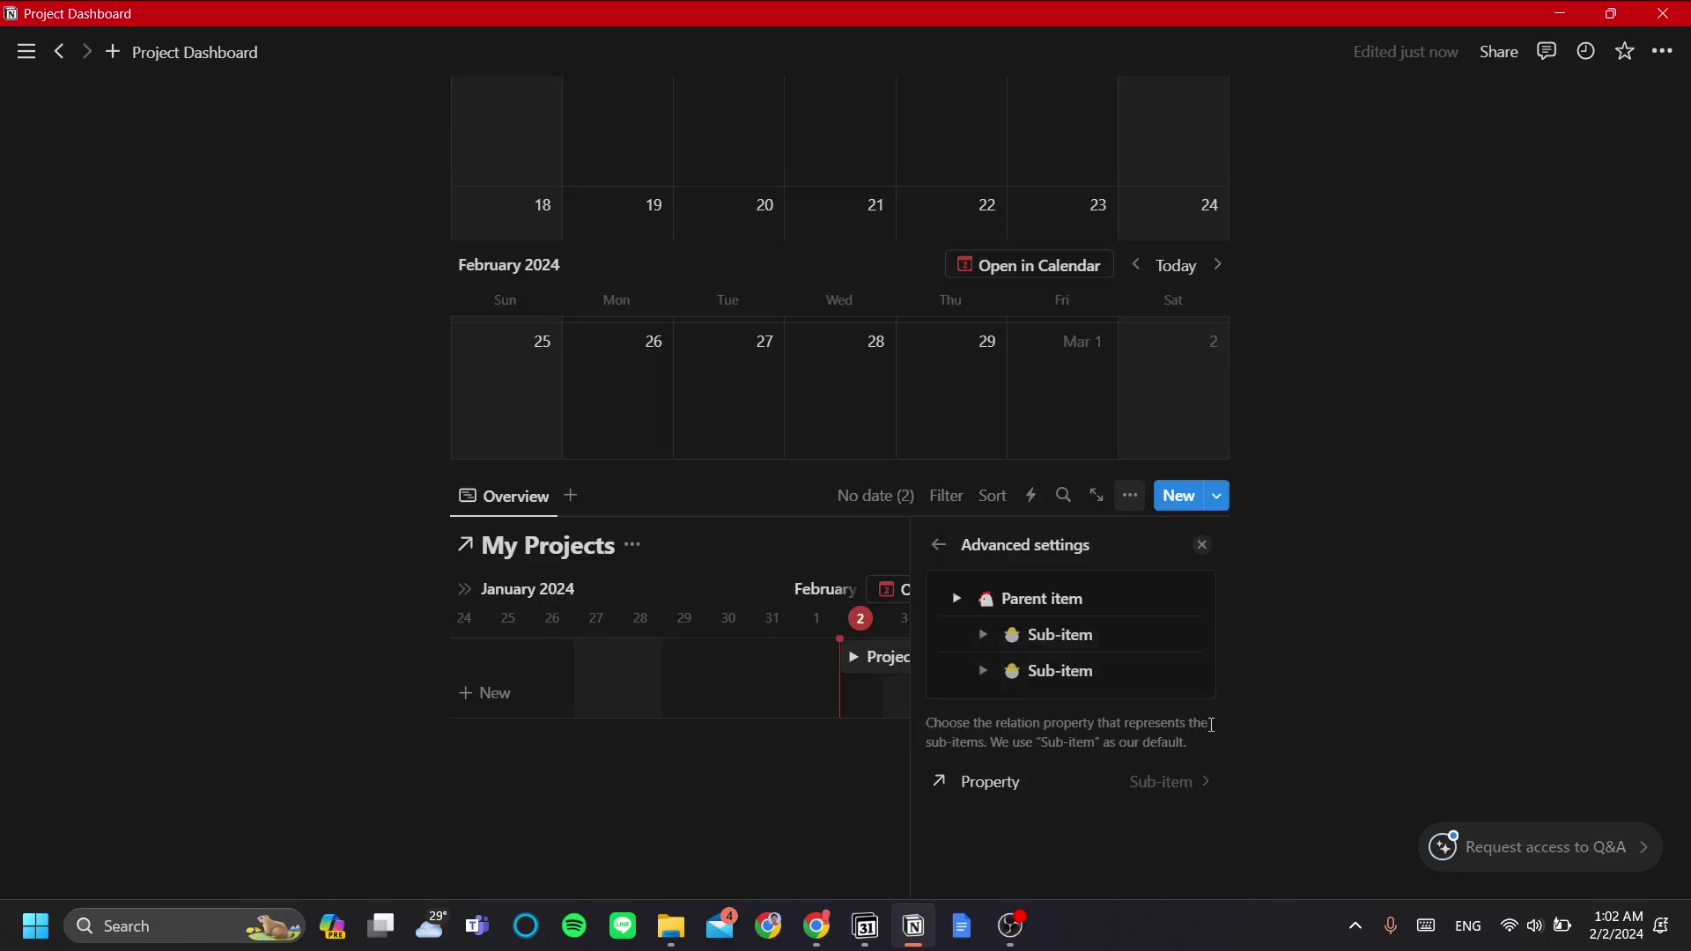
- Rename the linked My Projects timeline view below the calendar as Timeline and close its view settings
{"action": "left_click", "coordinate": [1202, 545]}
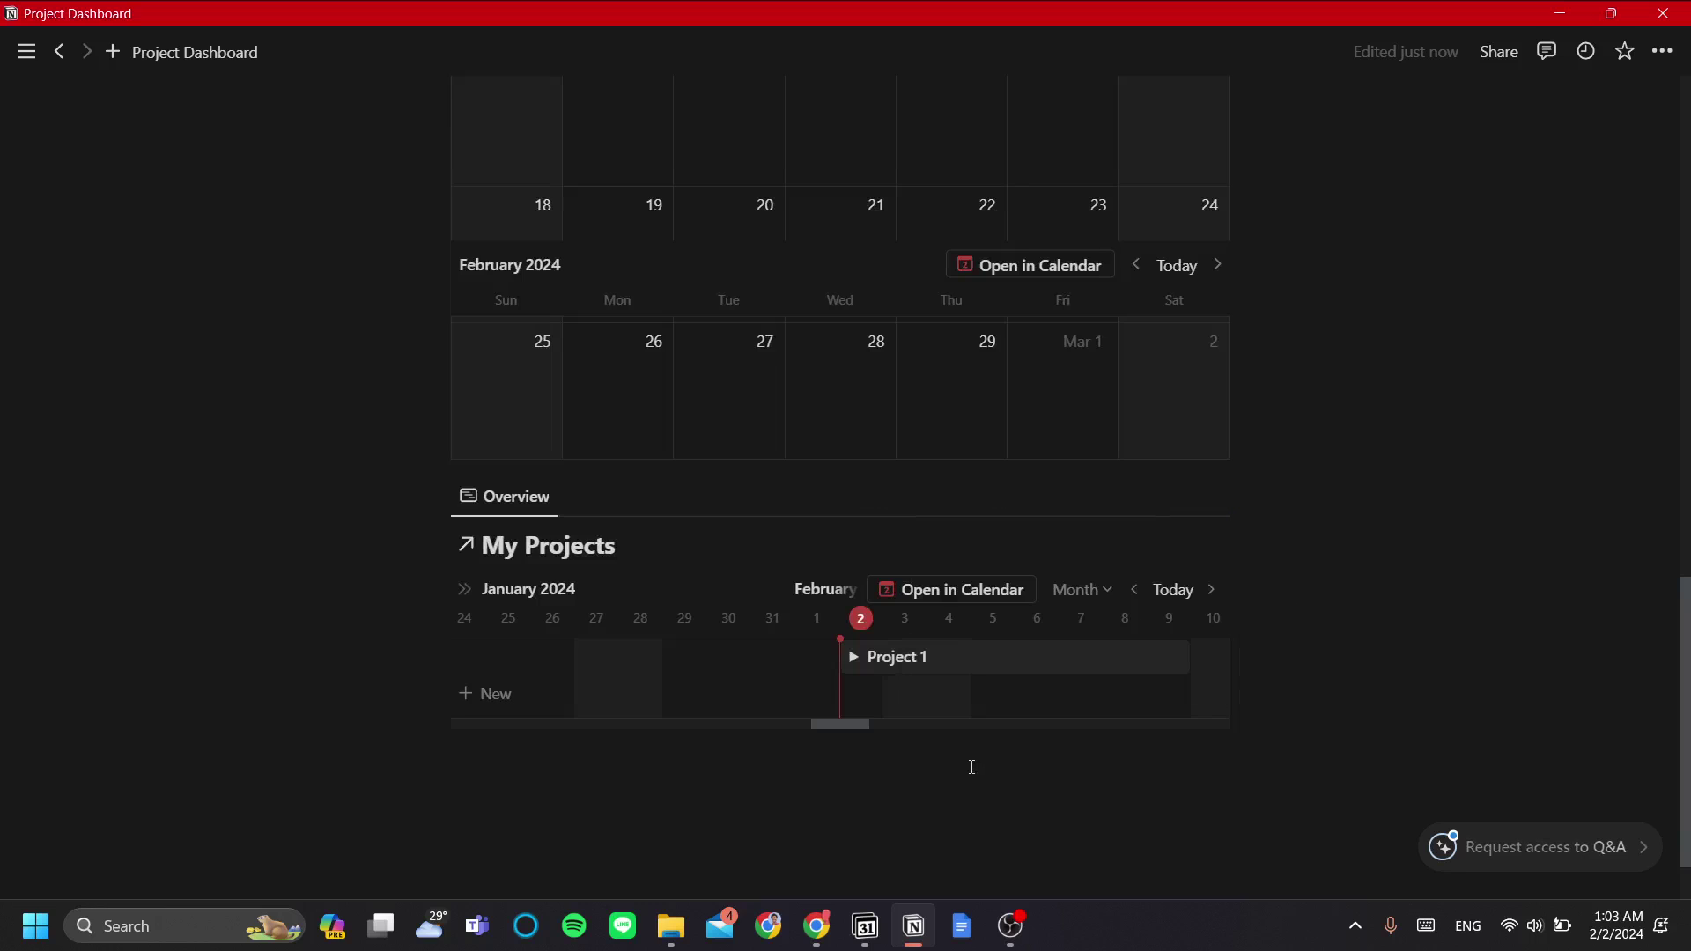
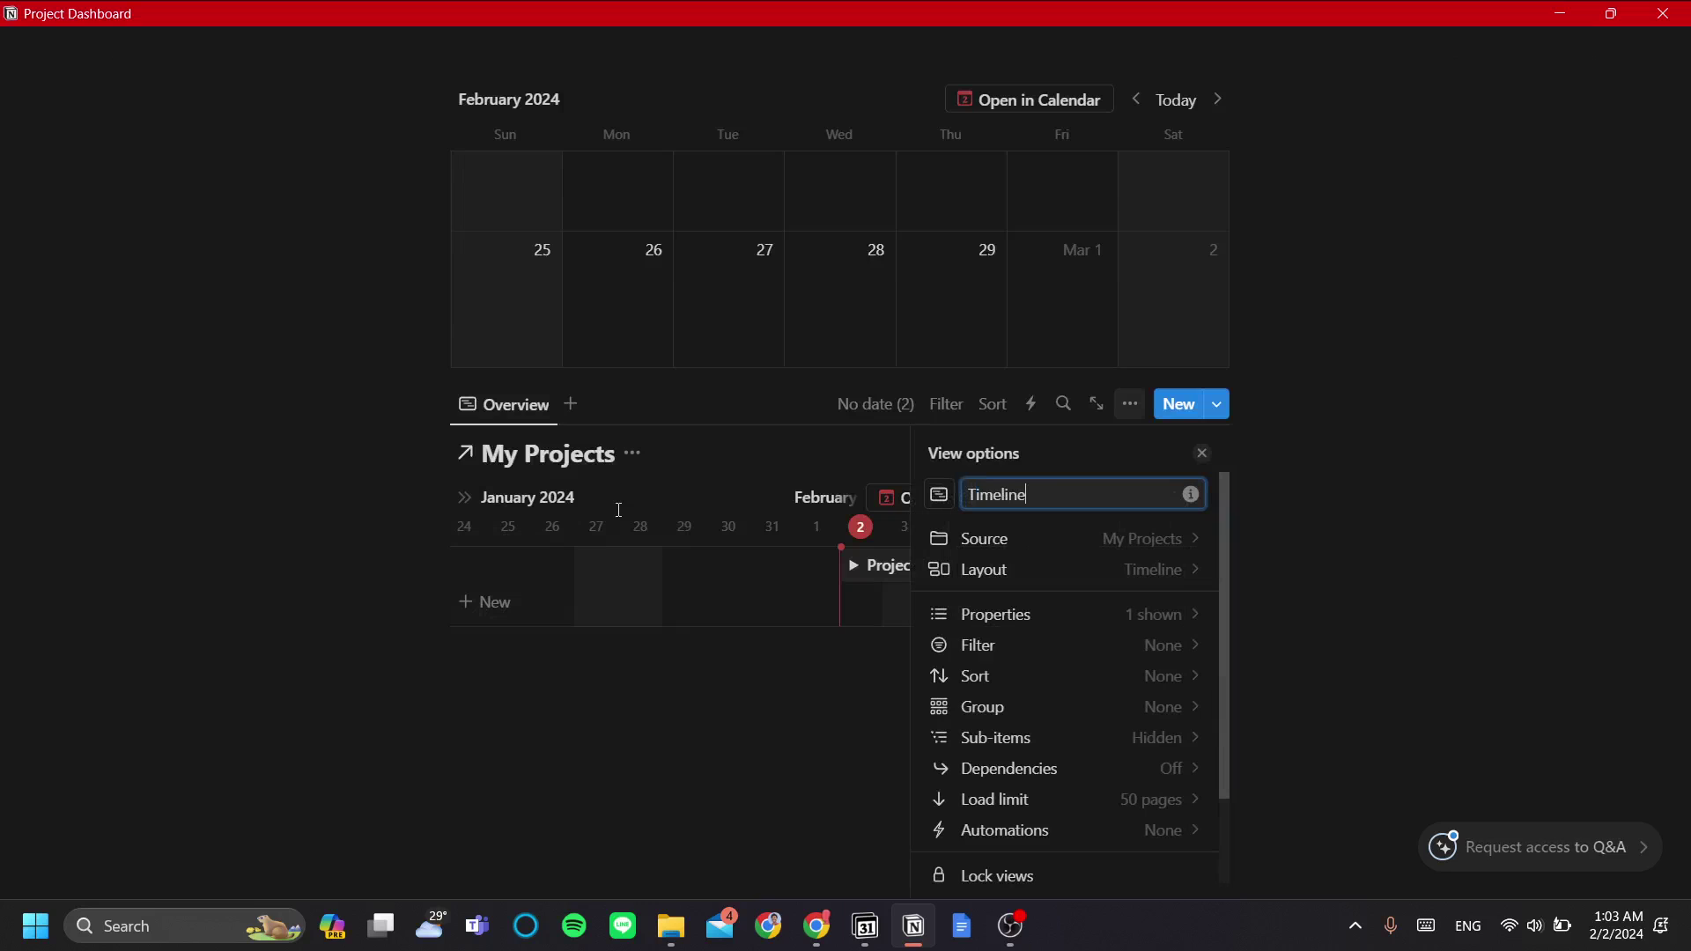
{"action": "left_click", "coordinate": [1201, 453]}
{"action": "left_click", "coordinate": [989, 779]}
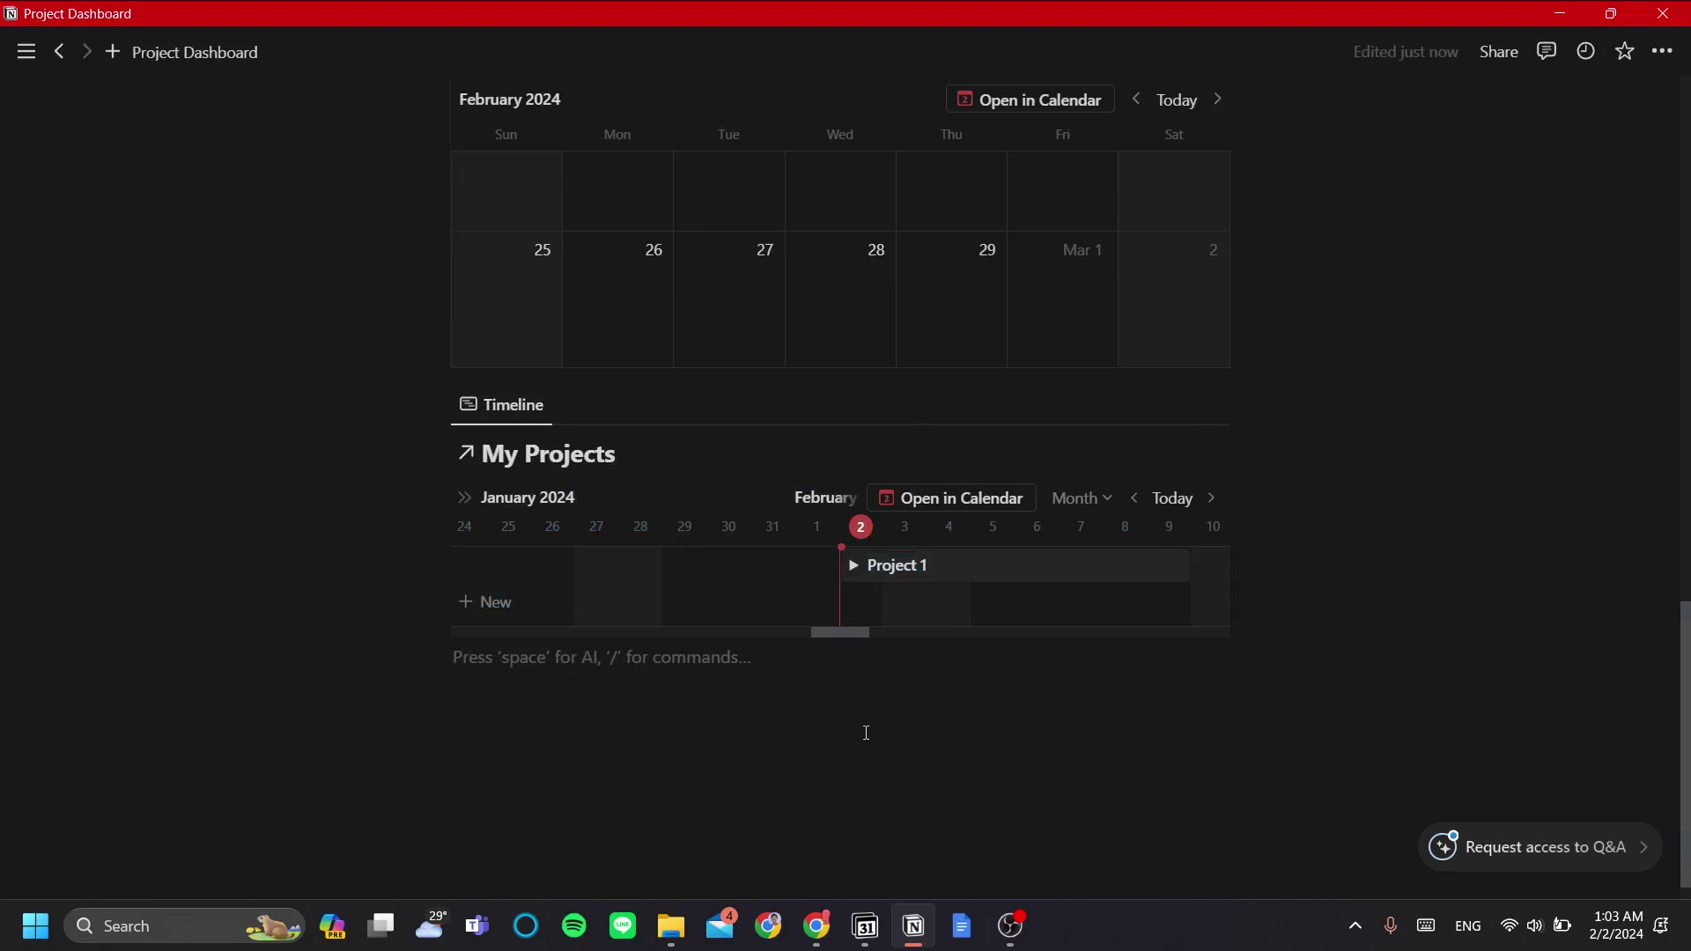
- Review the dashboard's Overview table, filtered calendar and timeline, moving the timeline ahead to show more of February 2024
{"action": "scroll", "coordinate": [864, 729], "scroll_direction": "up", "scroll_amount": 3}
{"action": "scroll", "coordinate": [865, 792], "scroll_direction": "up", "scroll_amount": 2}
{"action": "scroll", "coordinate": [868, 775], "scroll_direction": "up", "scroll_amount": 10}
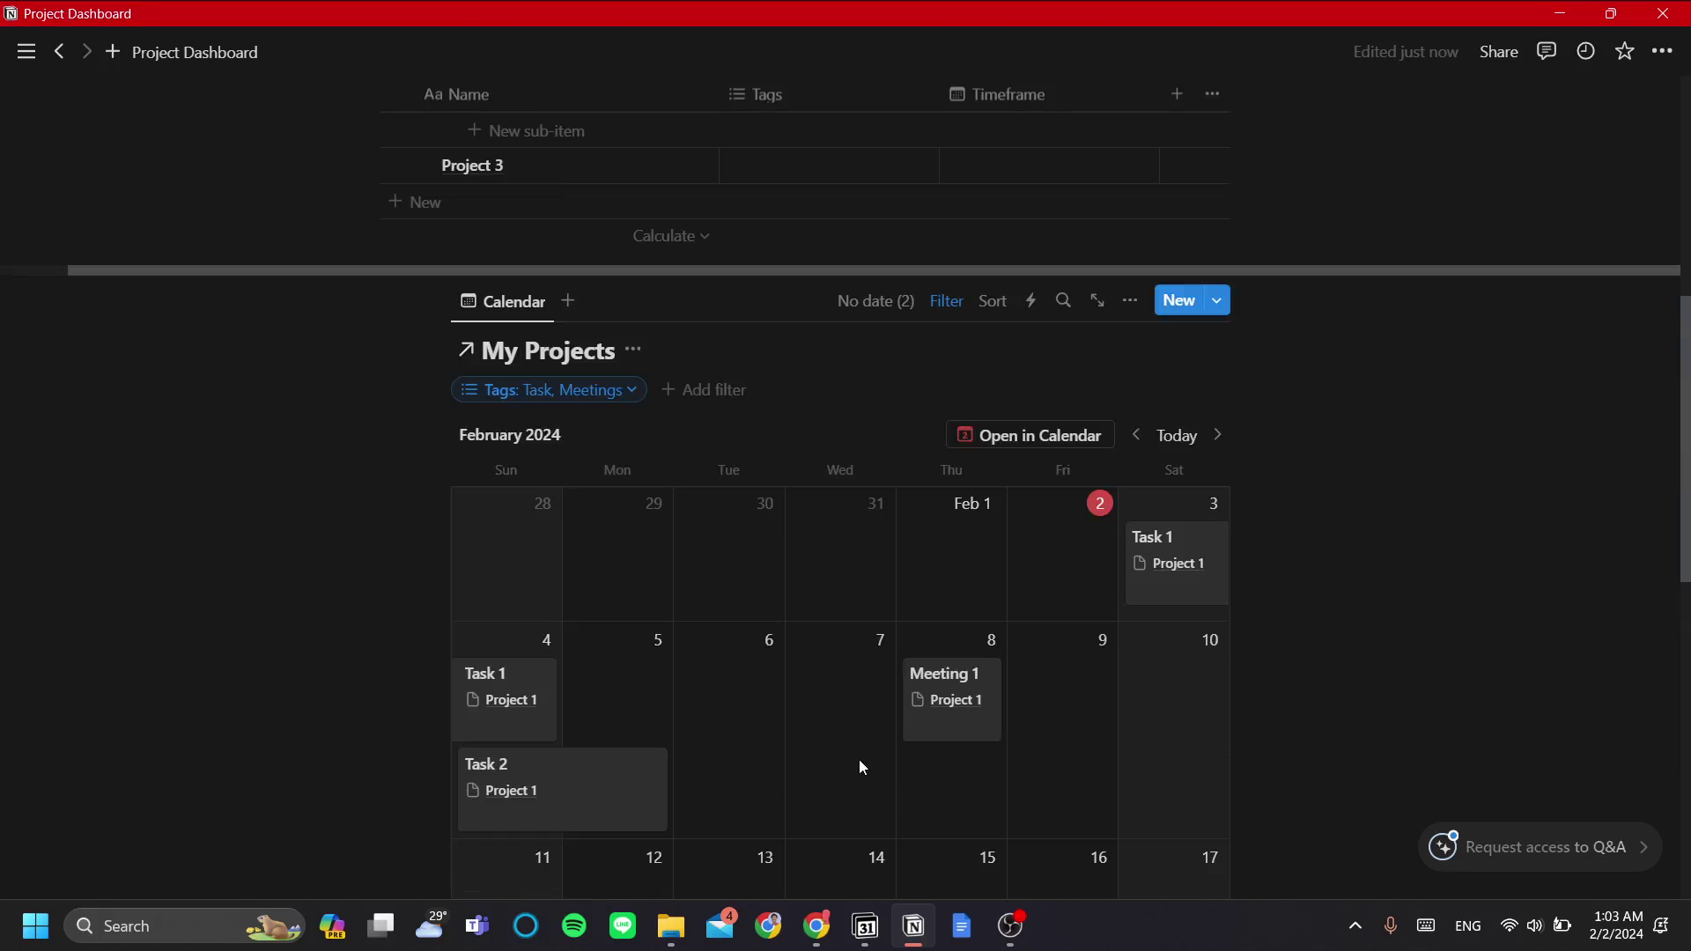
{"action": "scroll", "coordinate": [969, 768], "scroll_direction": "down", "scroll_amount": 1}
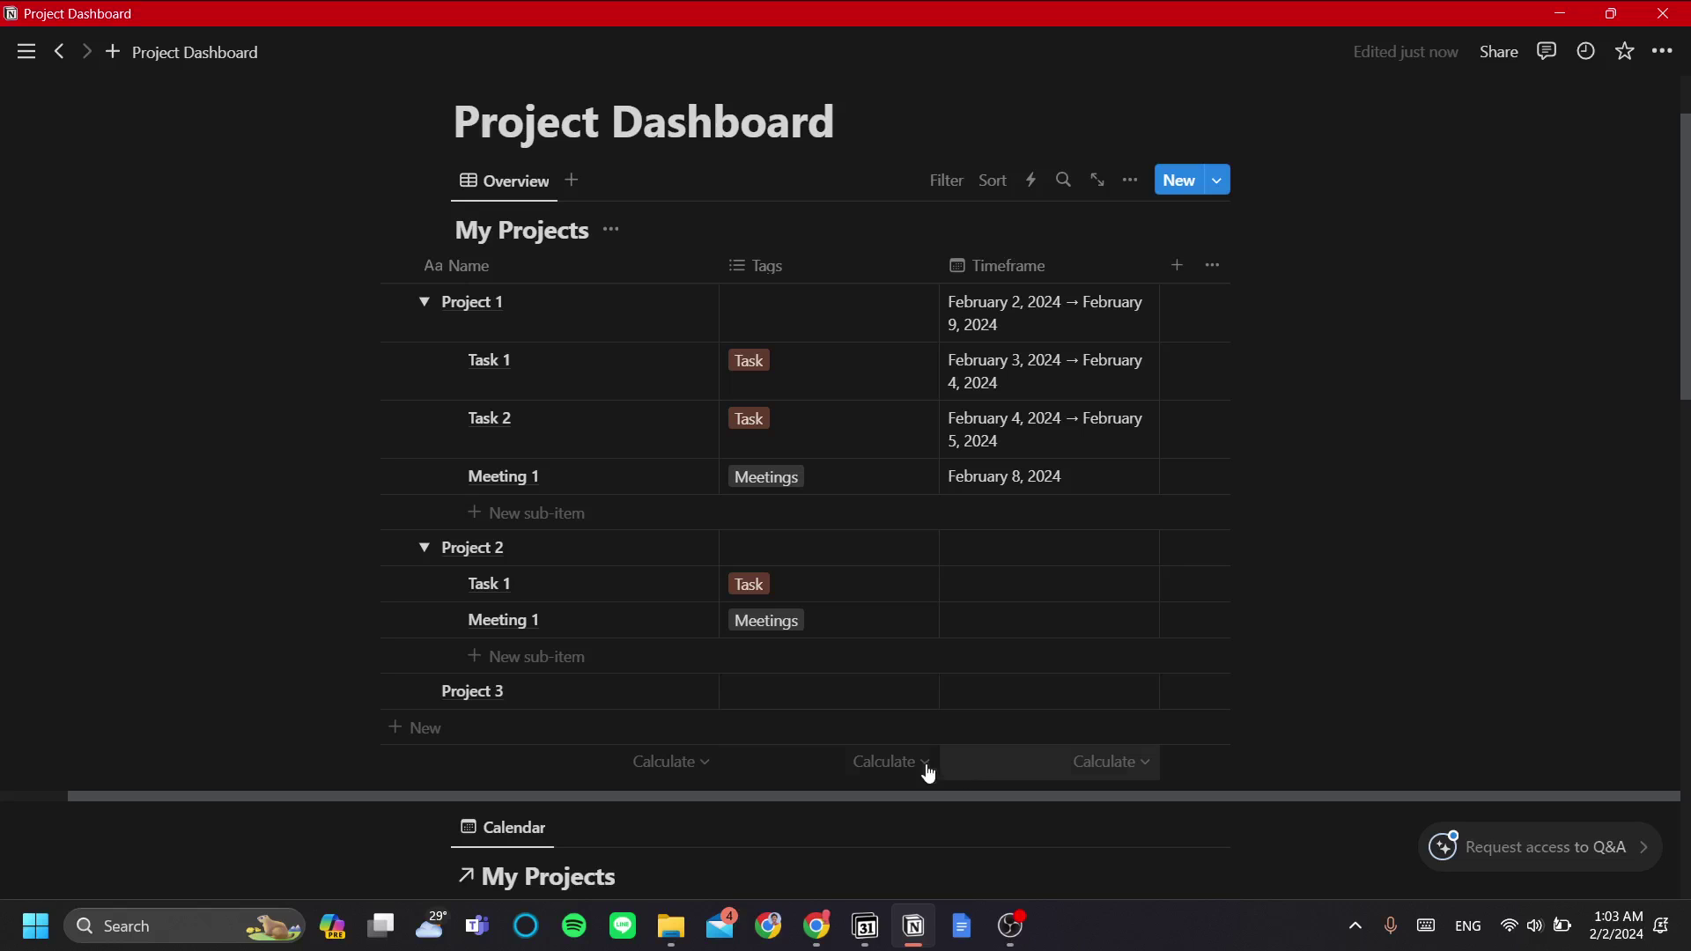
{"action": "scroll", "coordinate": [1117, 666], "scroll_direction": "down", "scroll_amount": 1}
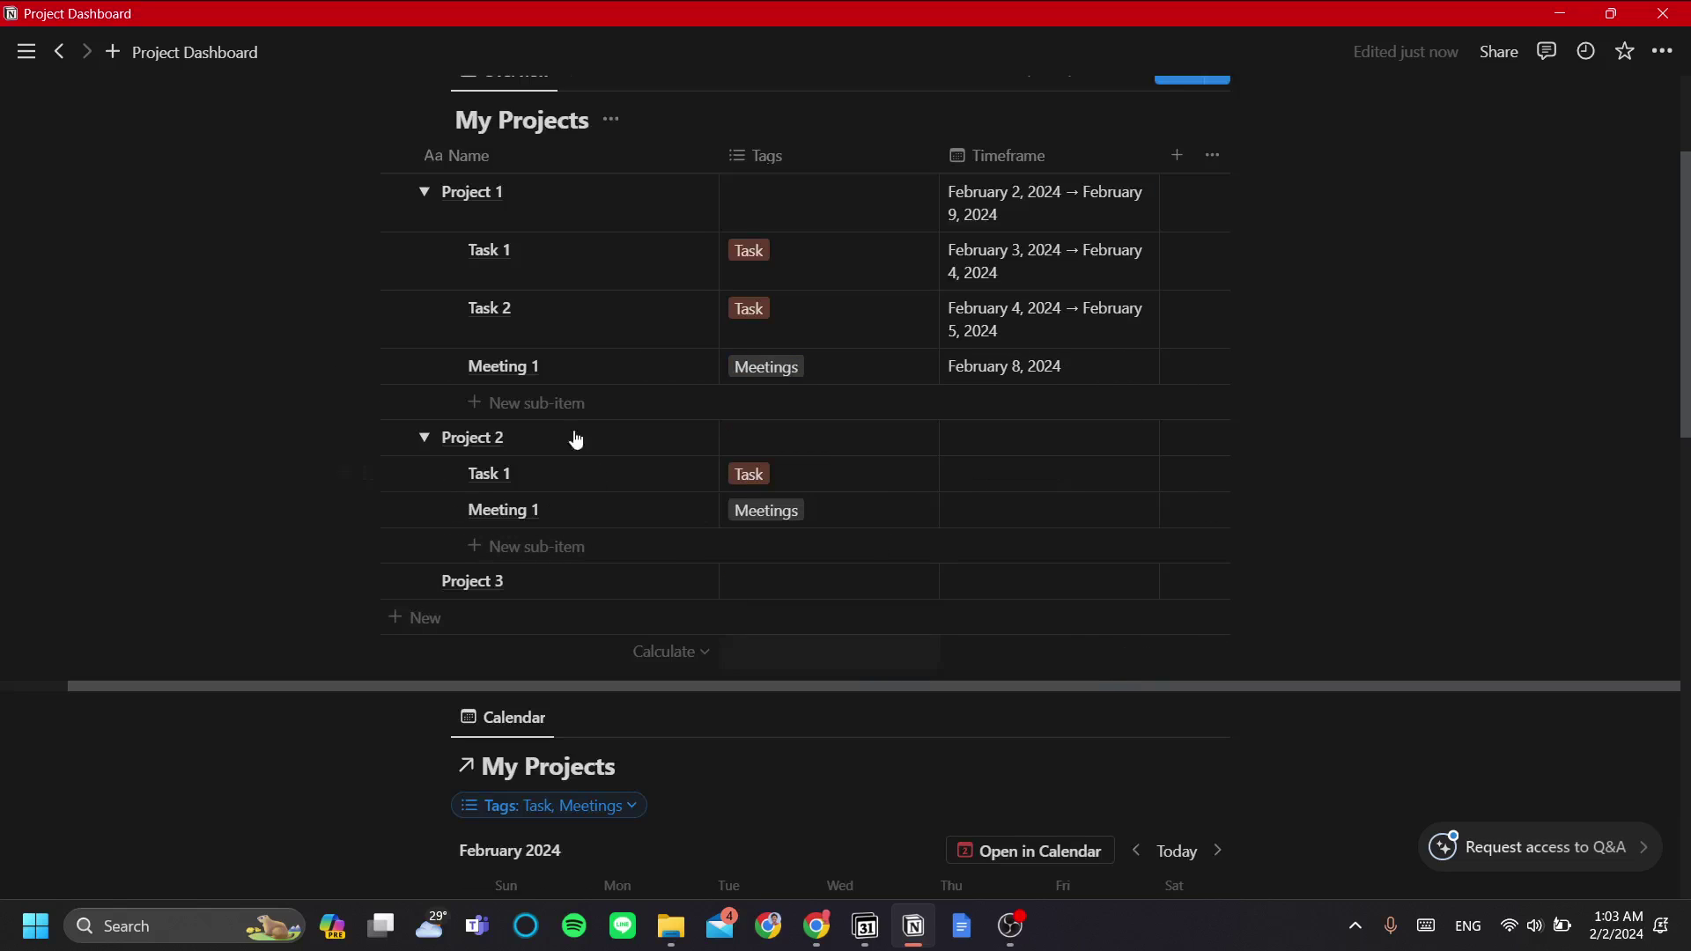
{"action": "scroll", "coordinate": [566, 705], "scroll_direction": "down", "scroll_amount": 1}
{"action": "scroll", "coordinate": [1187, 402], "scroll_direction": "up", "scroll_amount": 2}
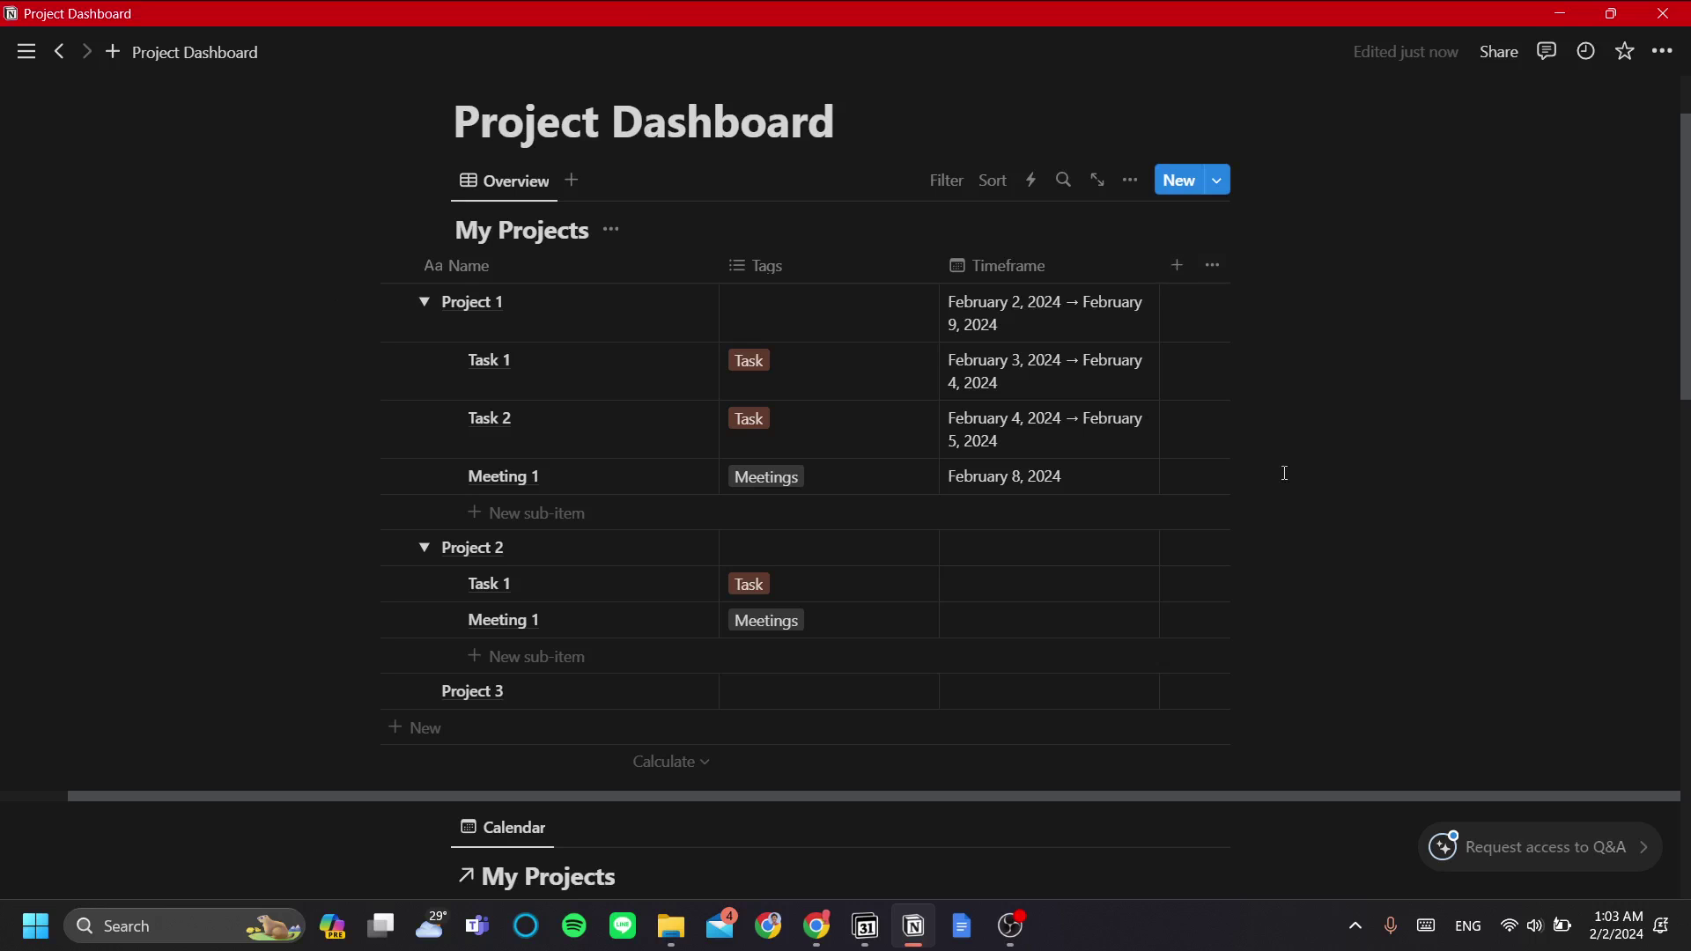
{"action": "scroll", "coordinate": [1280, 495], "scroll_direction": "down", "scroll_amount": 7}
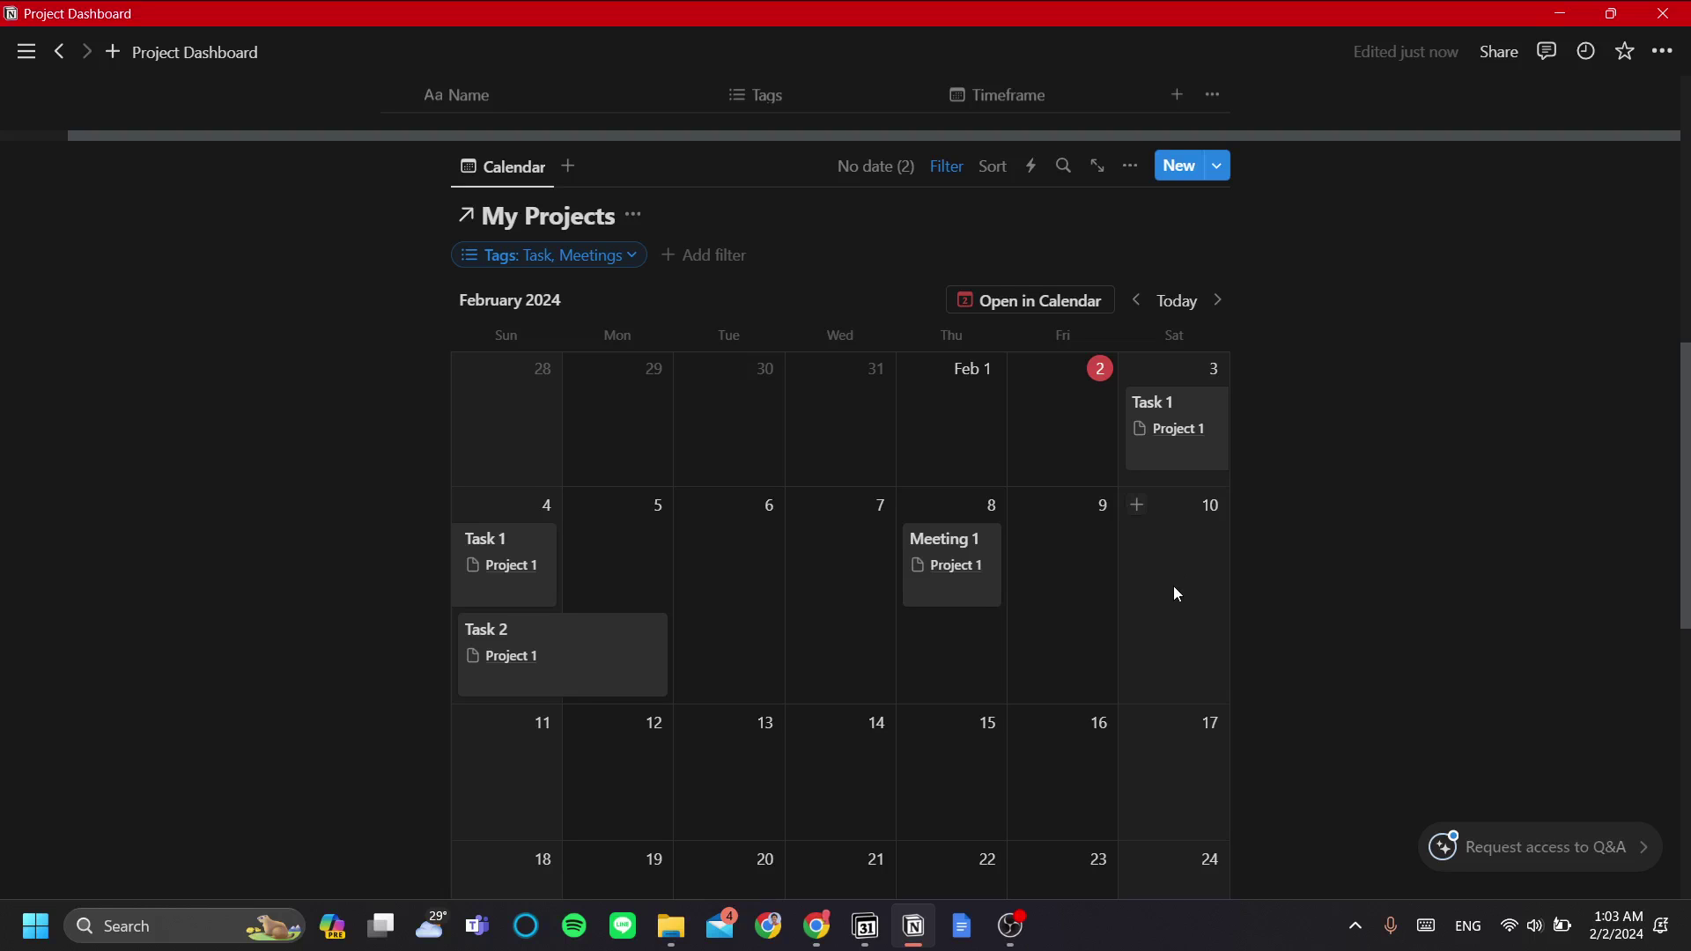
{"action": "scroll", "coordinate": [1171, 590], "scroll_direction": "down", "scroll_amount": 7}
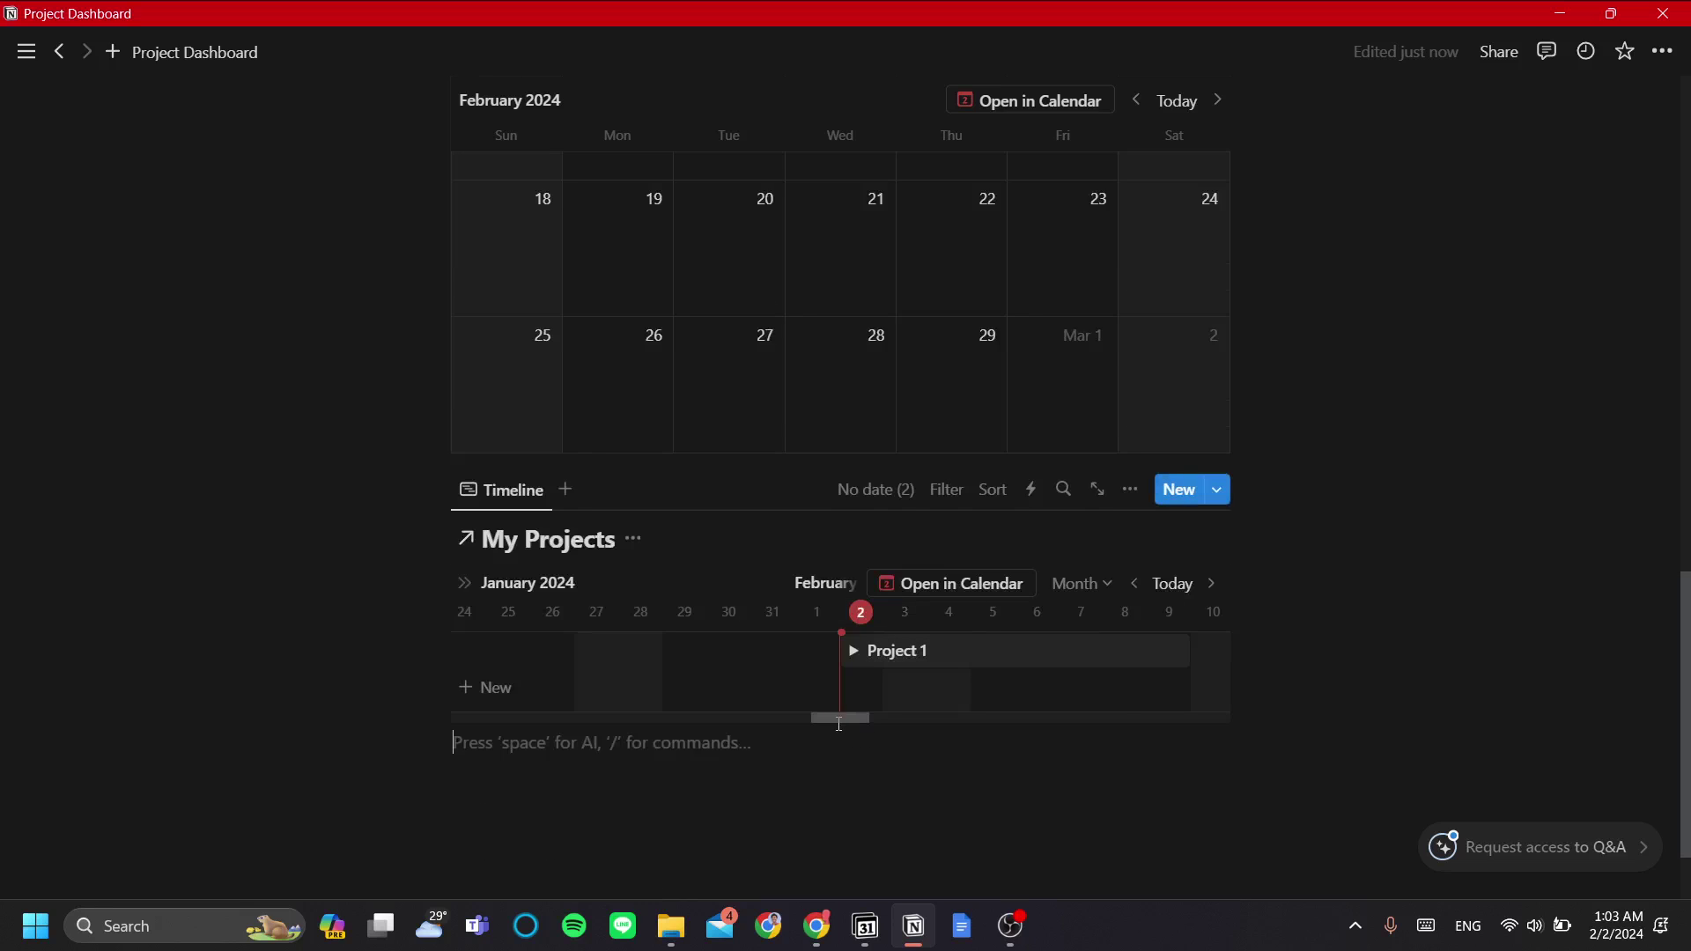
{"action": "left_click_drag", "start_coordinate": [849, 724], "coordinate": [868, 724]}
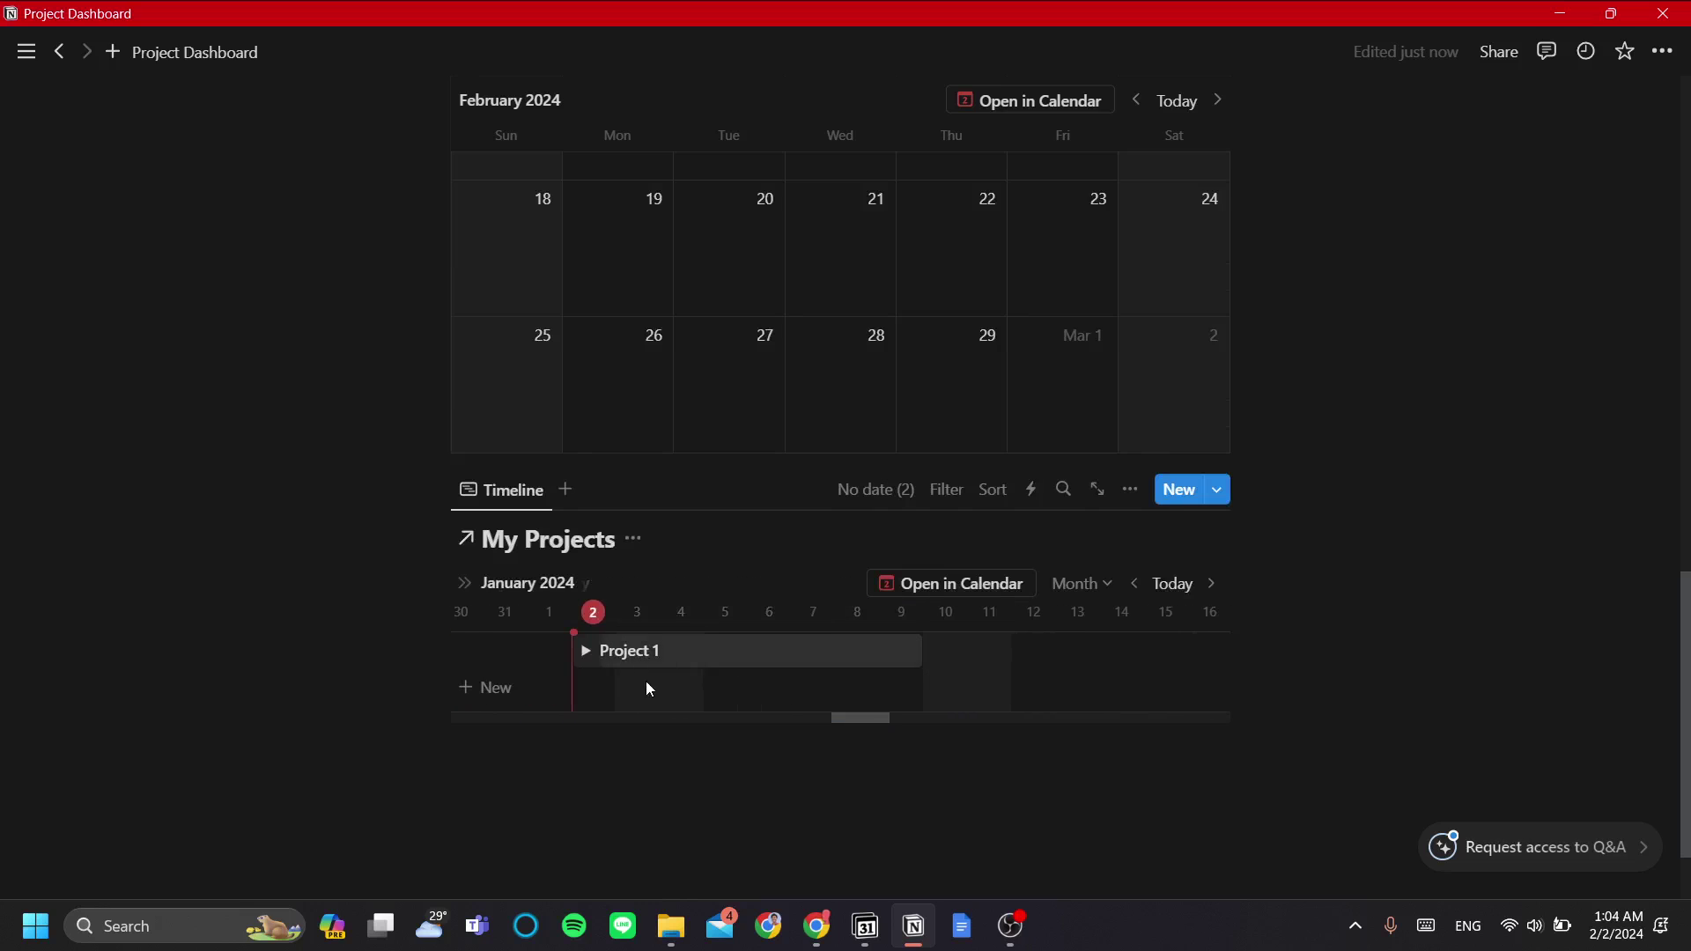
- Set Project 2's Timeframe in the Overview table to February 7, 2024 through February 17, 2024
{"action": "scroll", "coordinate": [674, 718], "scroll_direction": "up", "scroll_amount": 1}
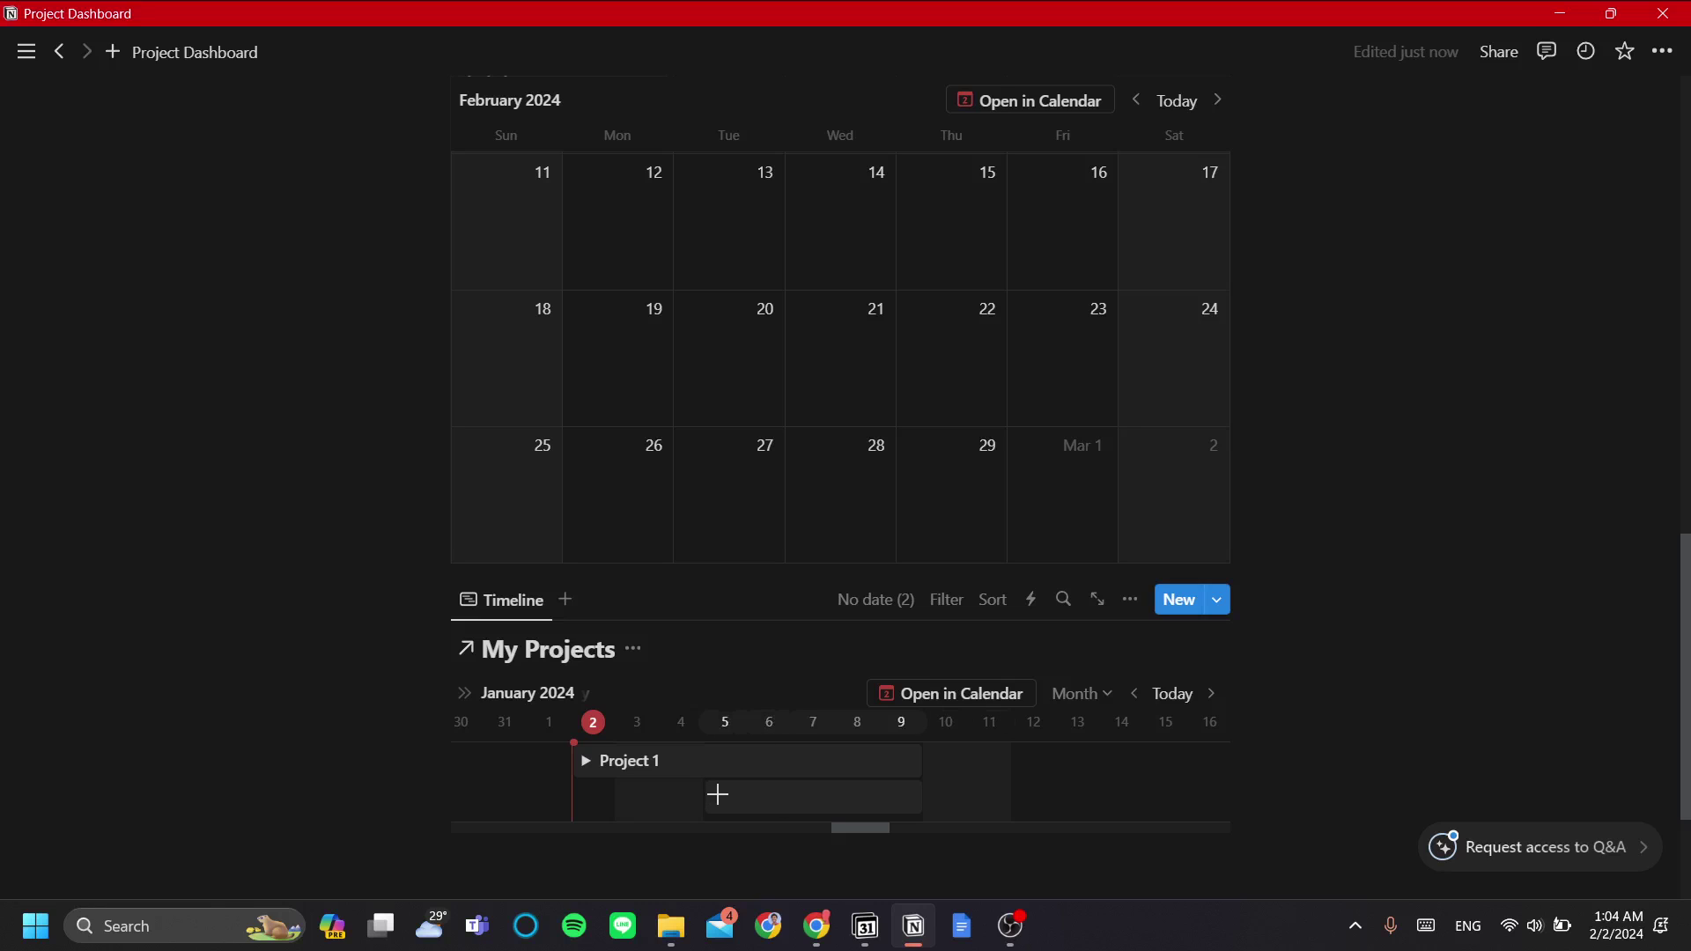
{"action": "scroll", "coordinate": [718, 794], "scroll_direction": "up", "scroll_amount": 12}
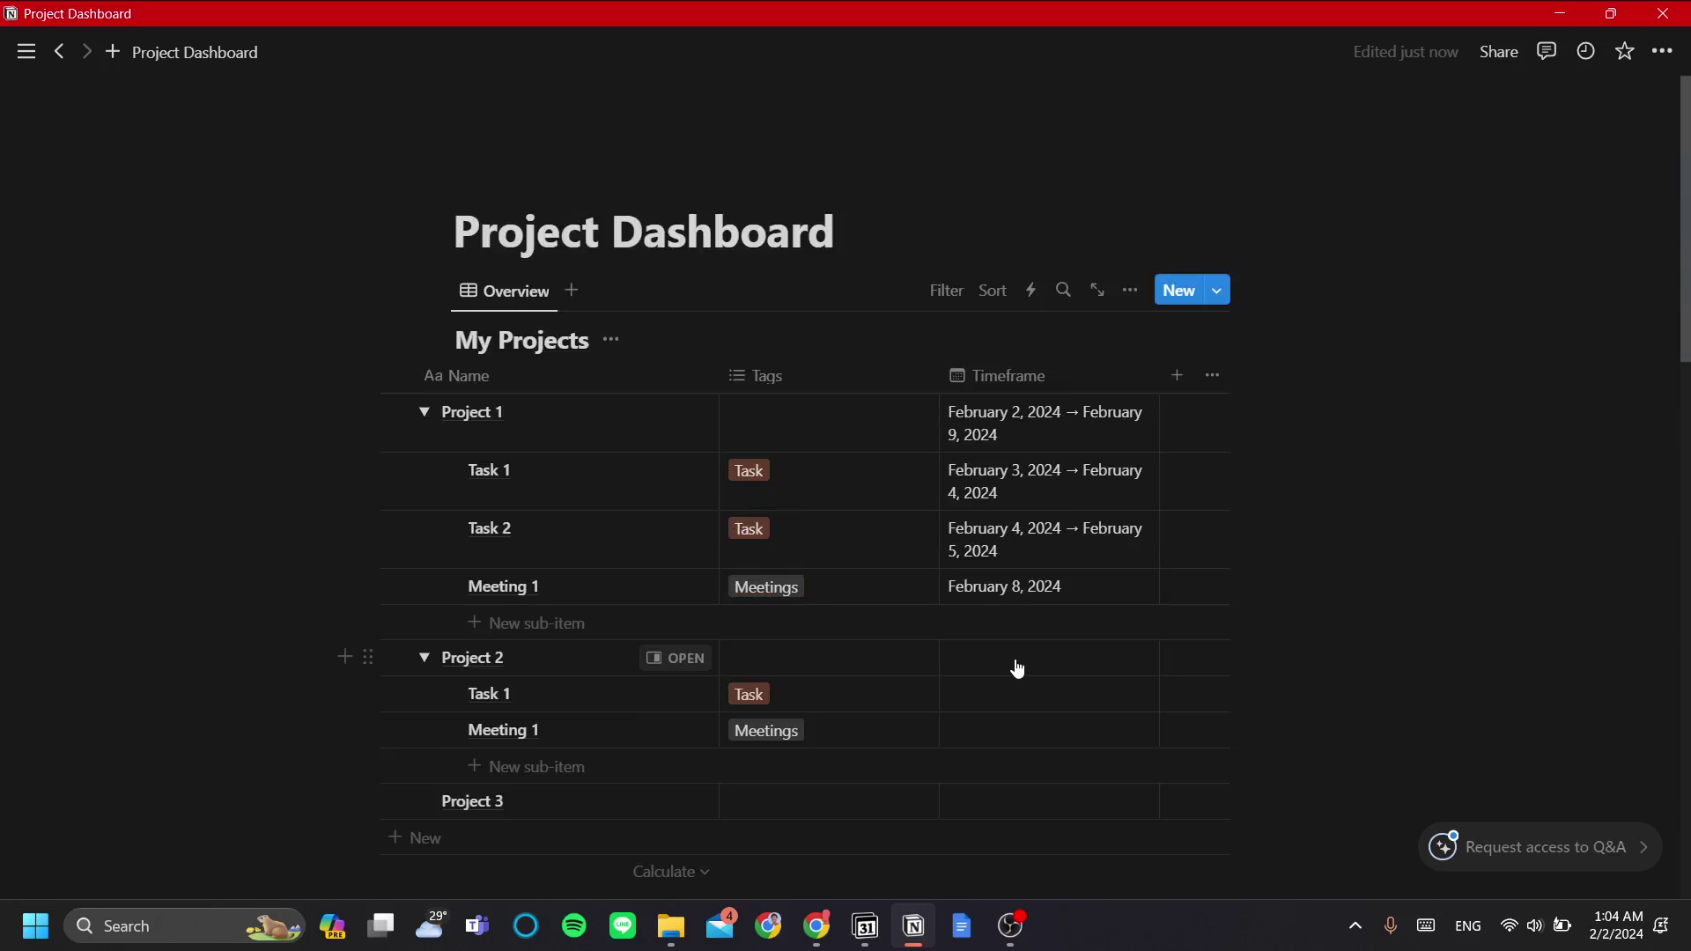
{"action": "left_click", "coordinate": [1061, 684]}
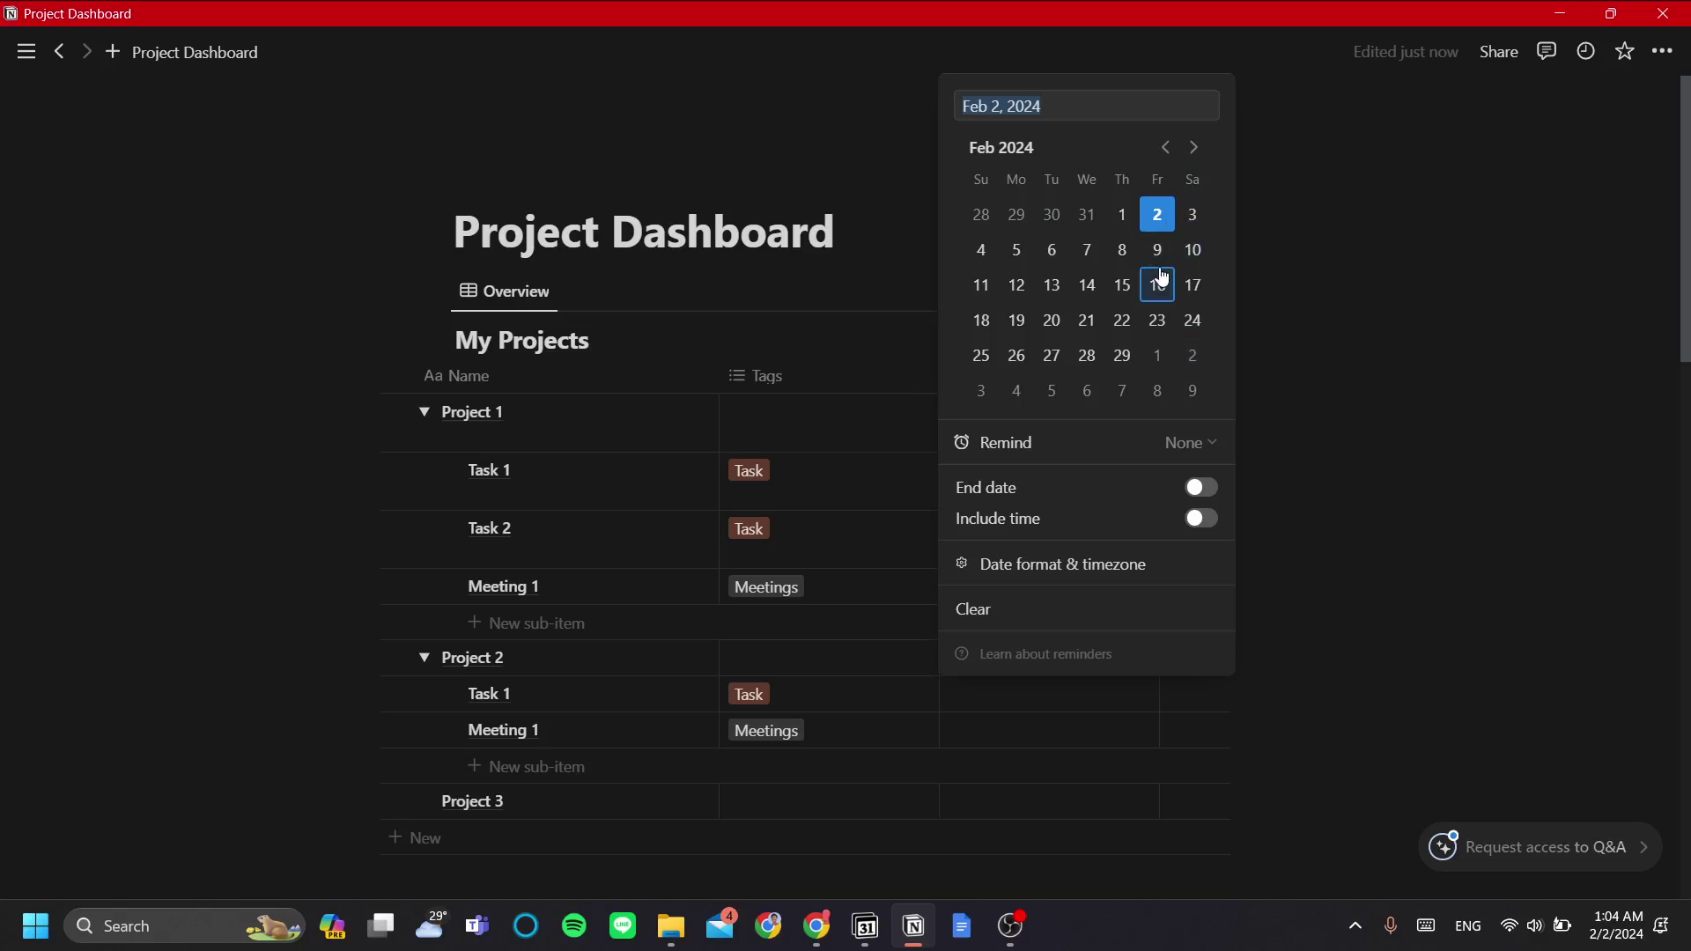
{"action": "left_click", "coordinate": [1089, 256]}
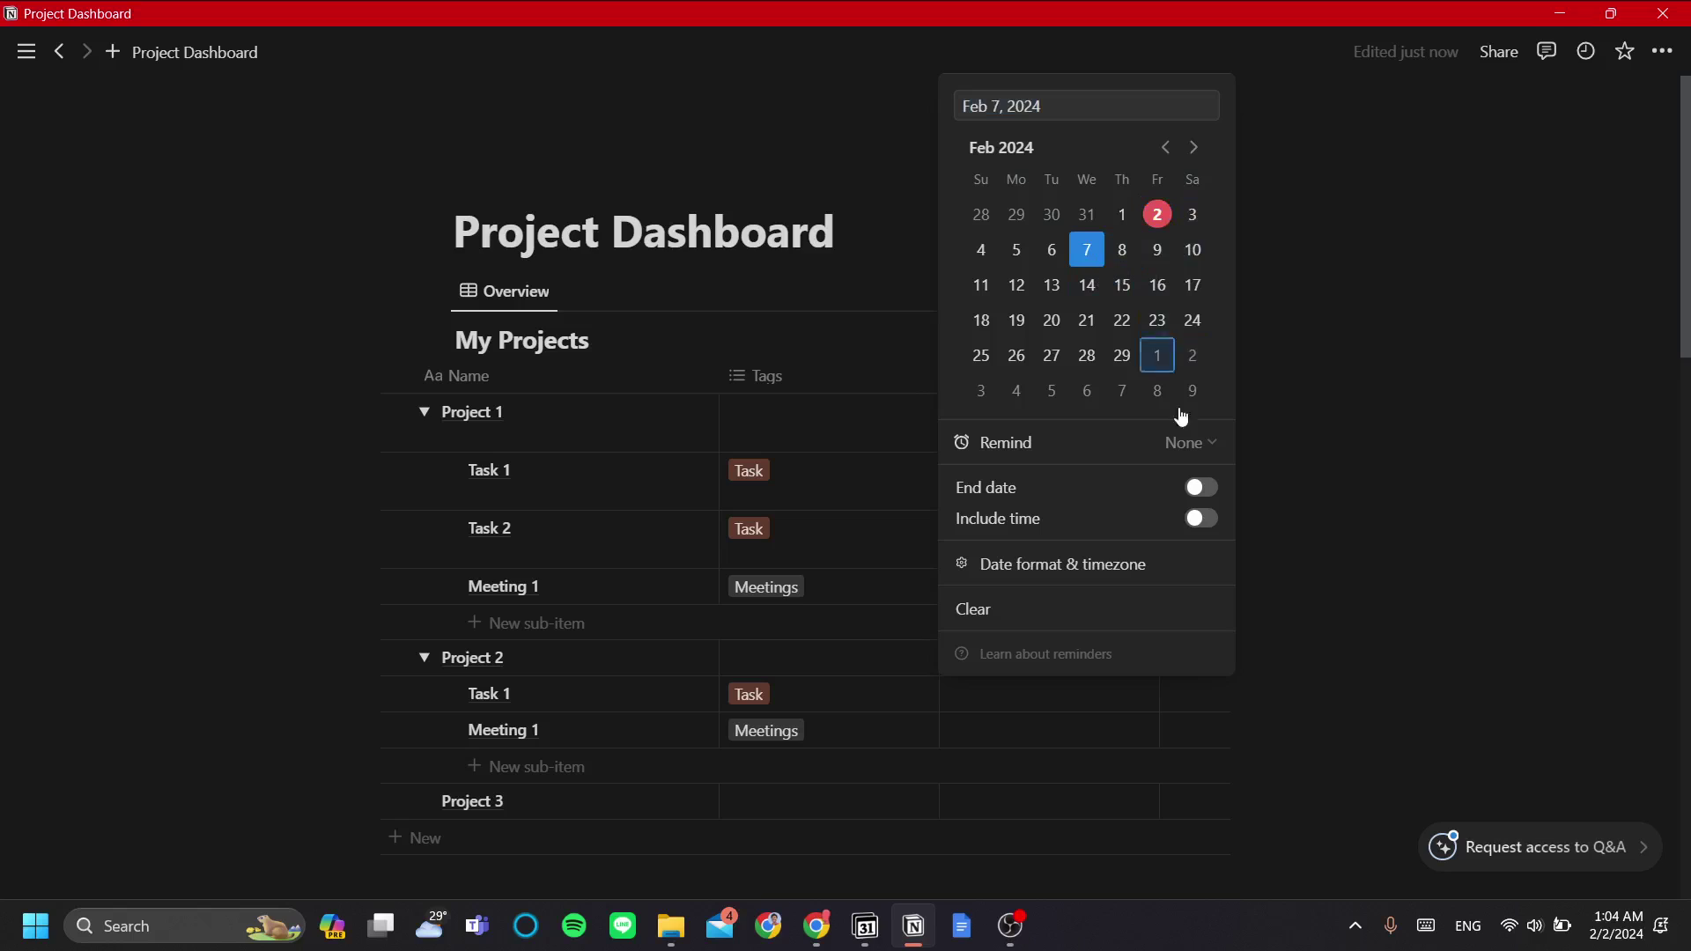
{"action": "left_click", "coordinate": [1202, 487]}
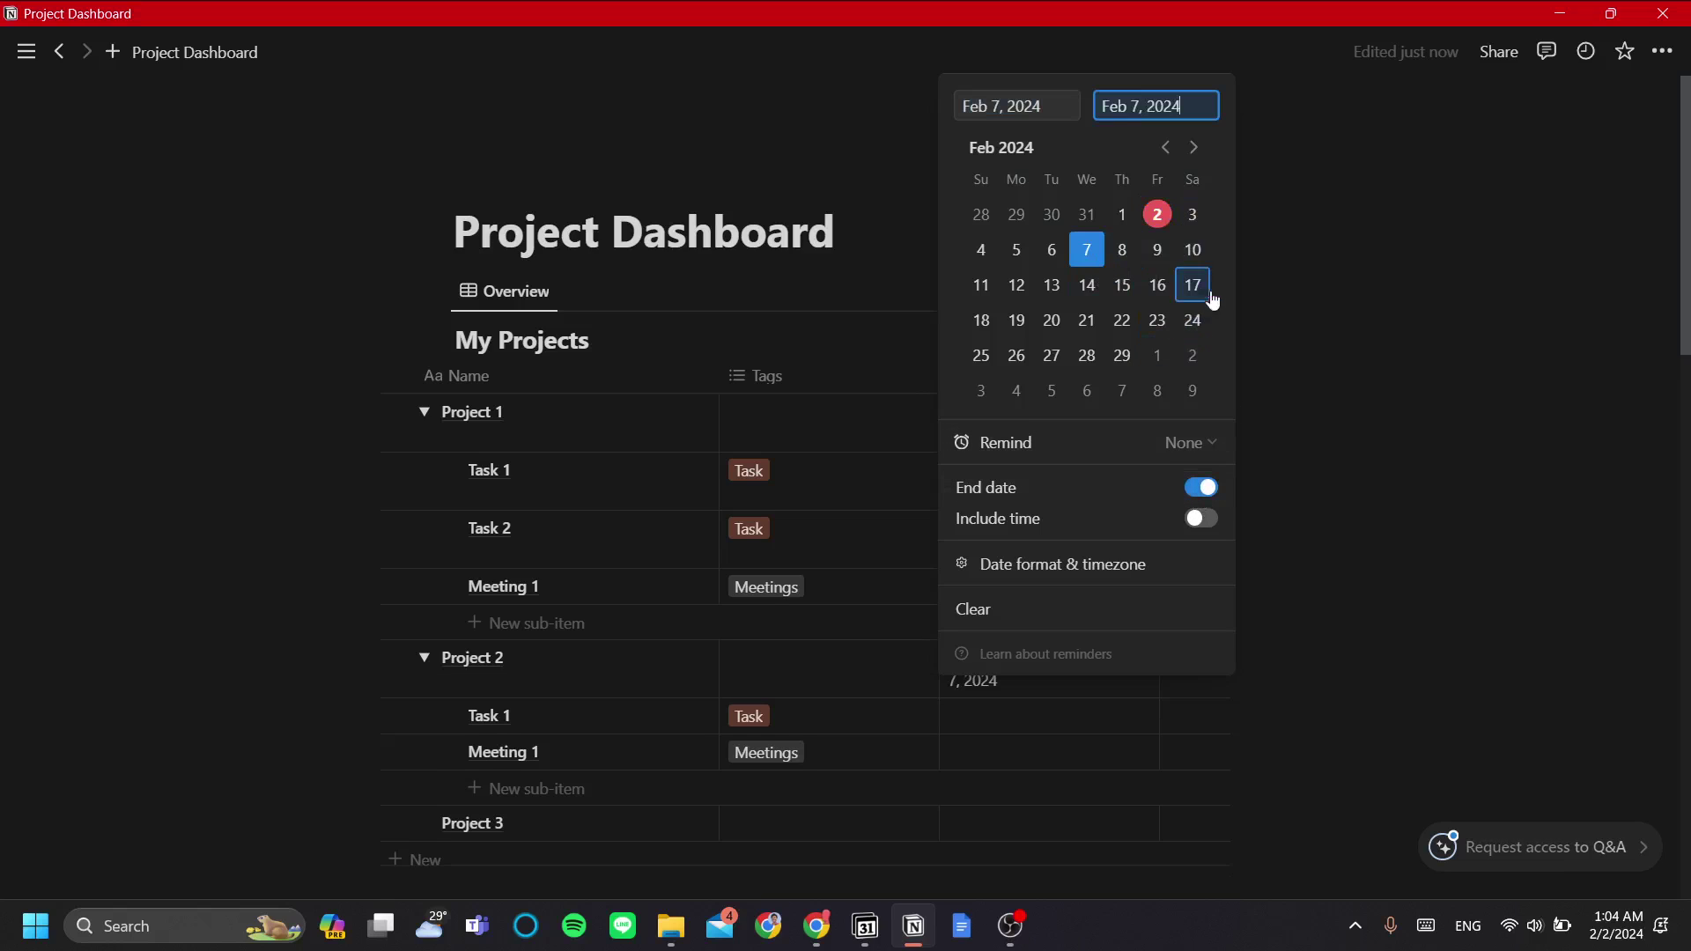
{"action": "left_click", "coordinate": [1192, 285]}
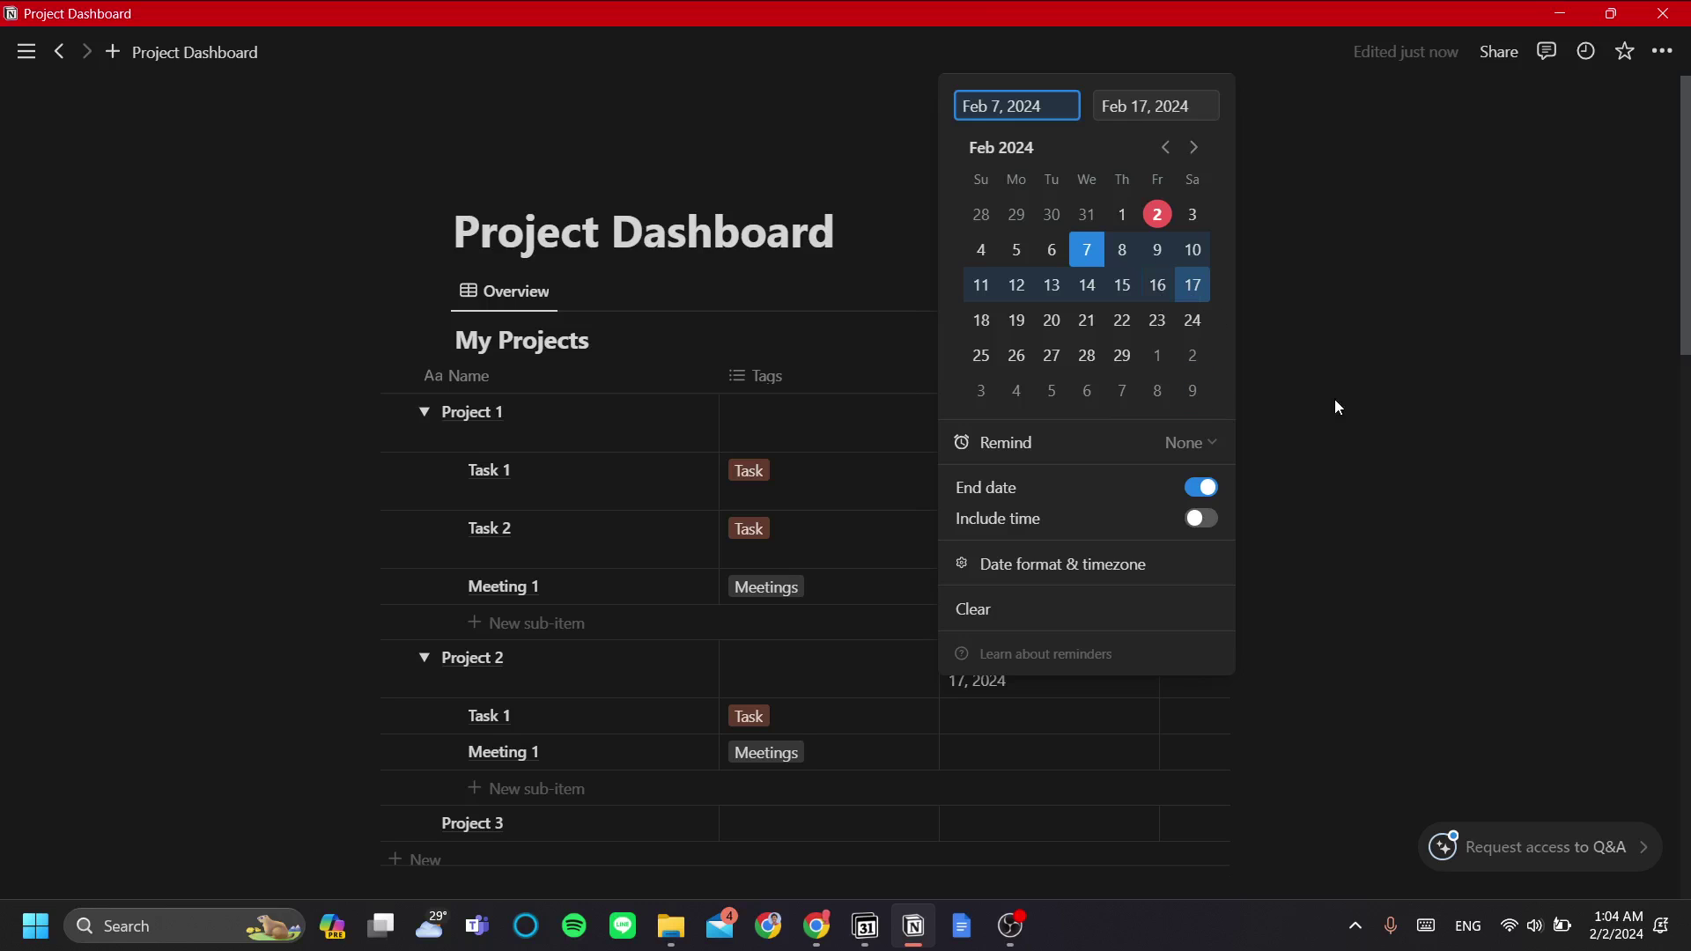
{"action": "key", "text": "Escape"}
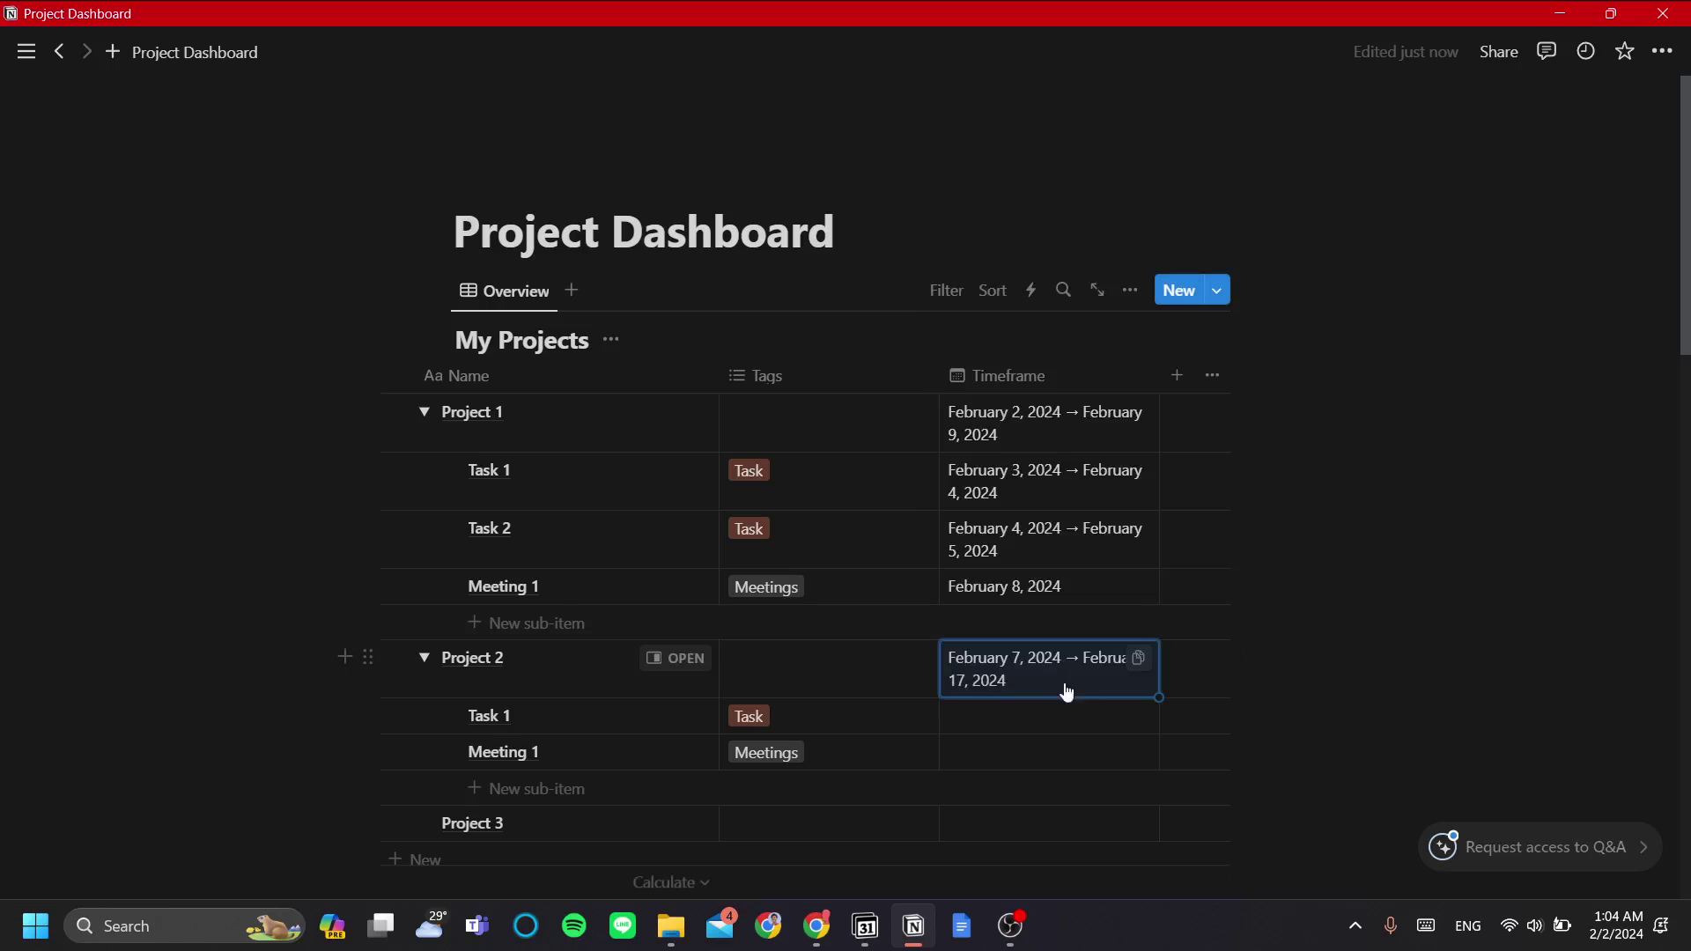
- Examine how Project 2's timeframe is displayed in the timeline view and compare it with the Overview table
{"action": "scroll", "coordinate": [1196, 679], "scroll_direction": "down", "scroll_amount": 8}
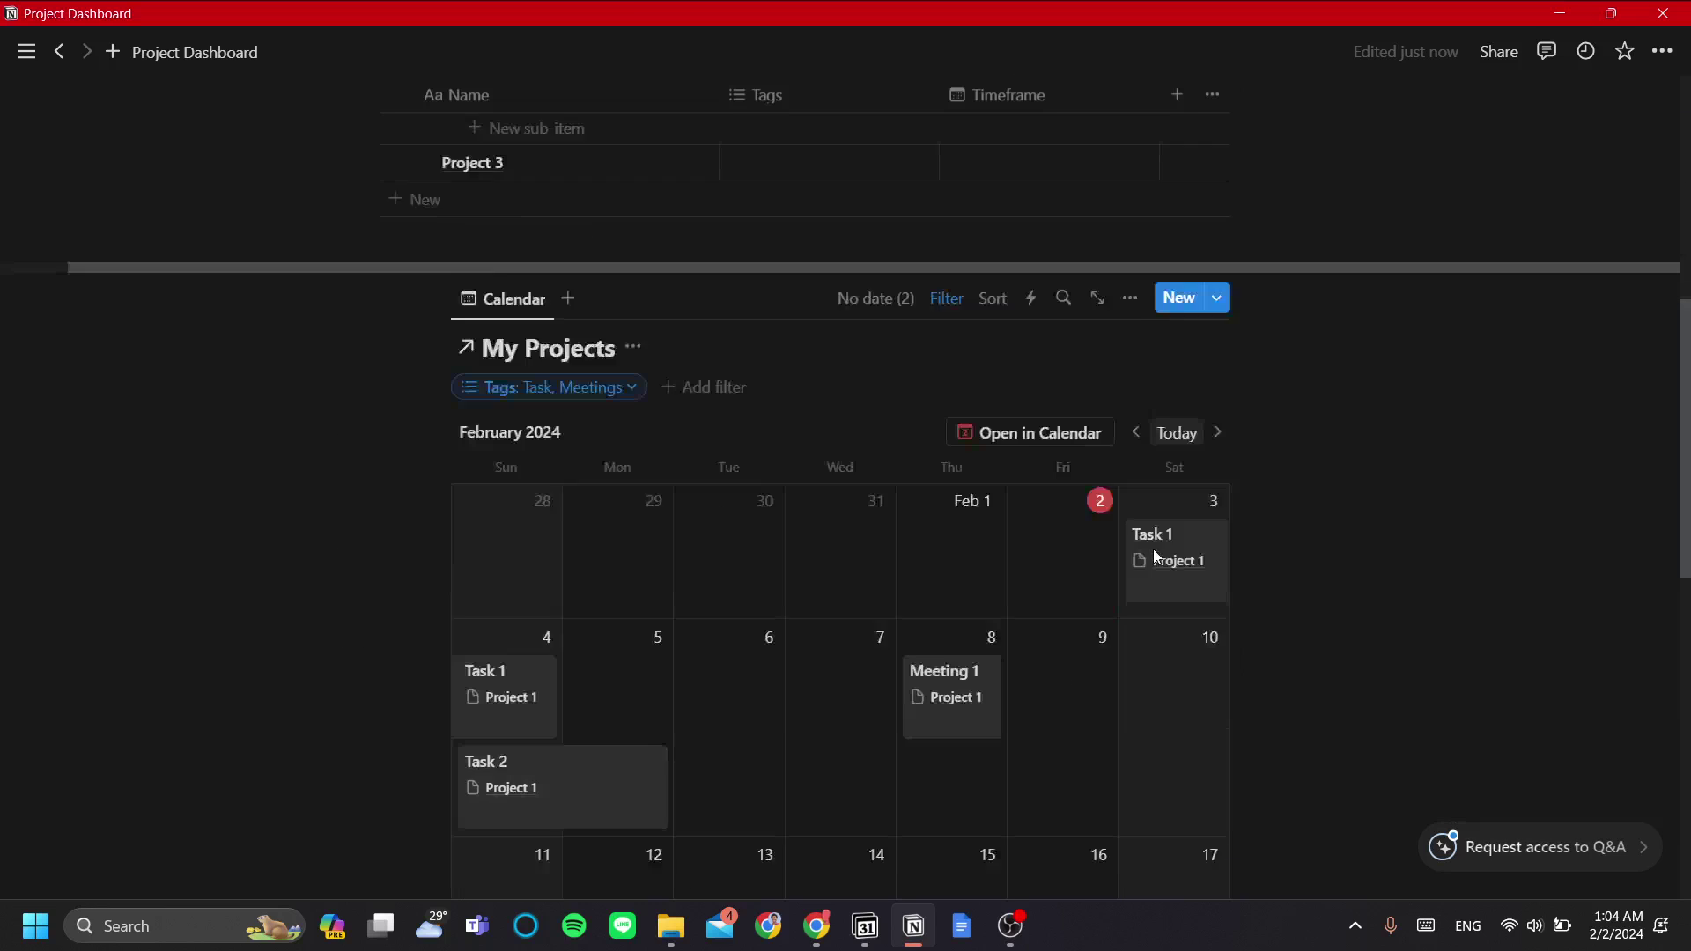
{"action": "scroll", "coordinate": [1153, 547], "scroll_direction": "down", "scroll_amount": 10}
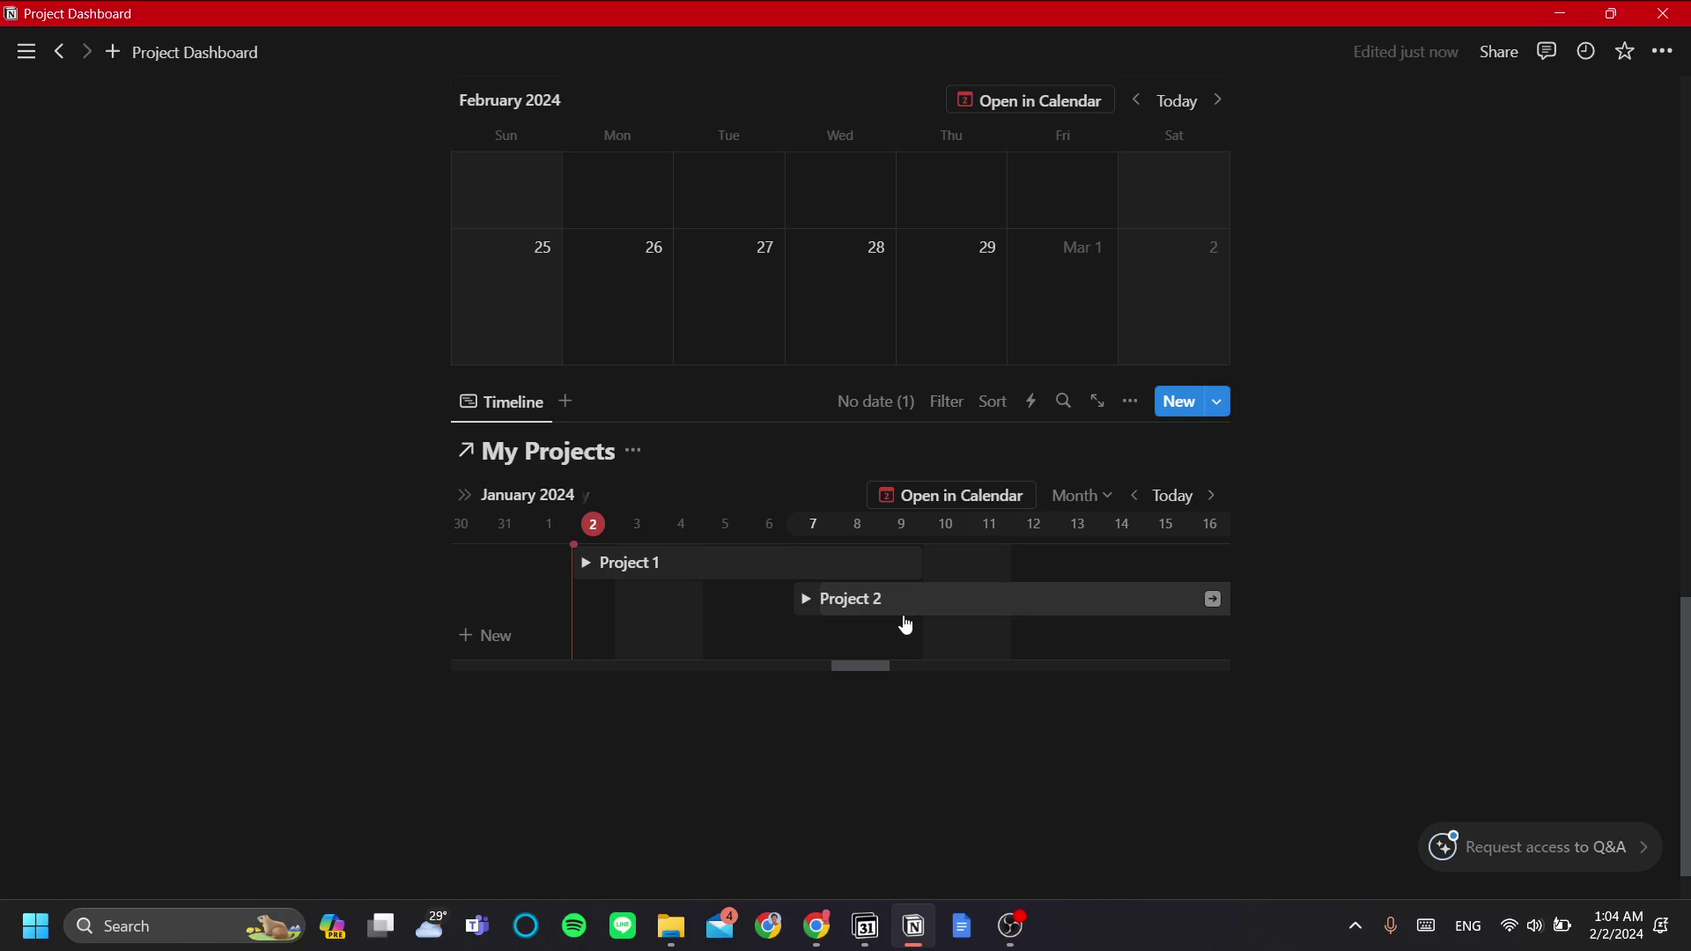
{"action": "scroll", "coordinate": [982, 613], "scroll_direction": "up", "scroll_amount": 12}
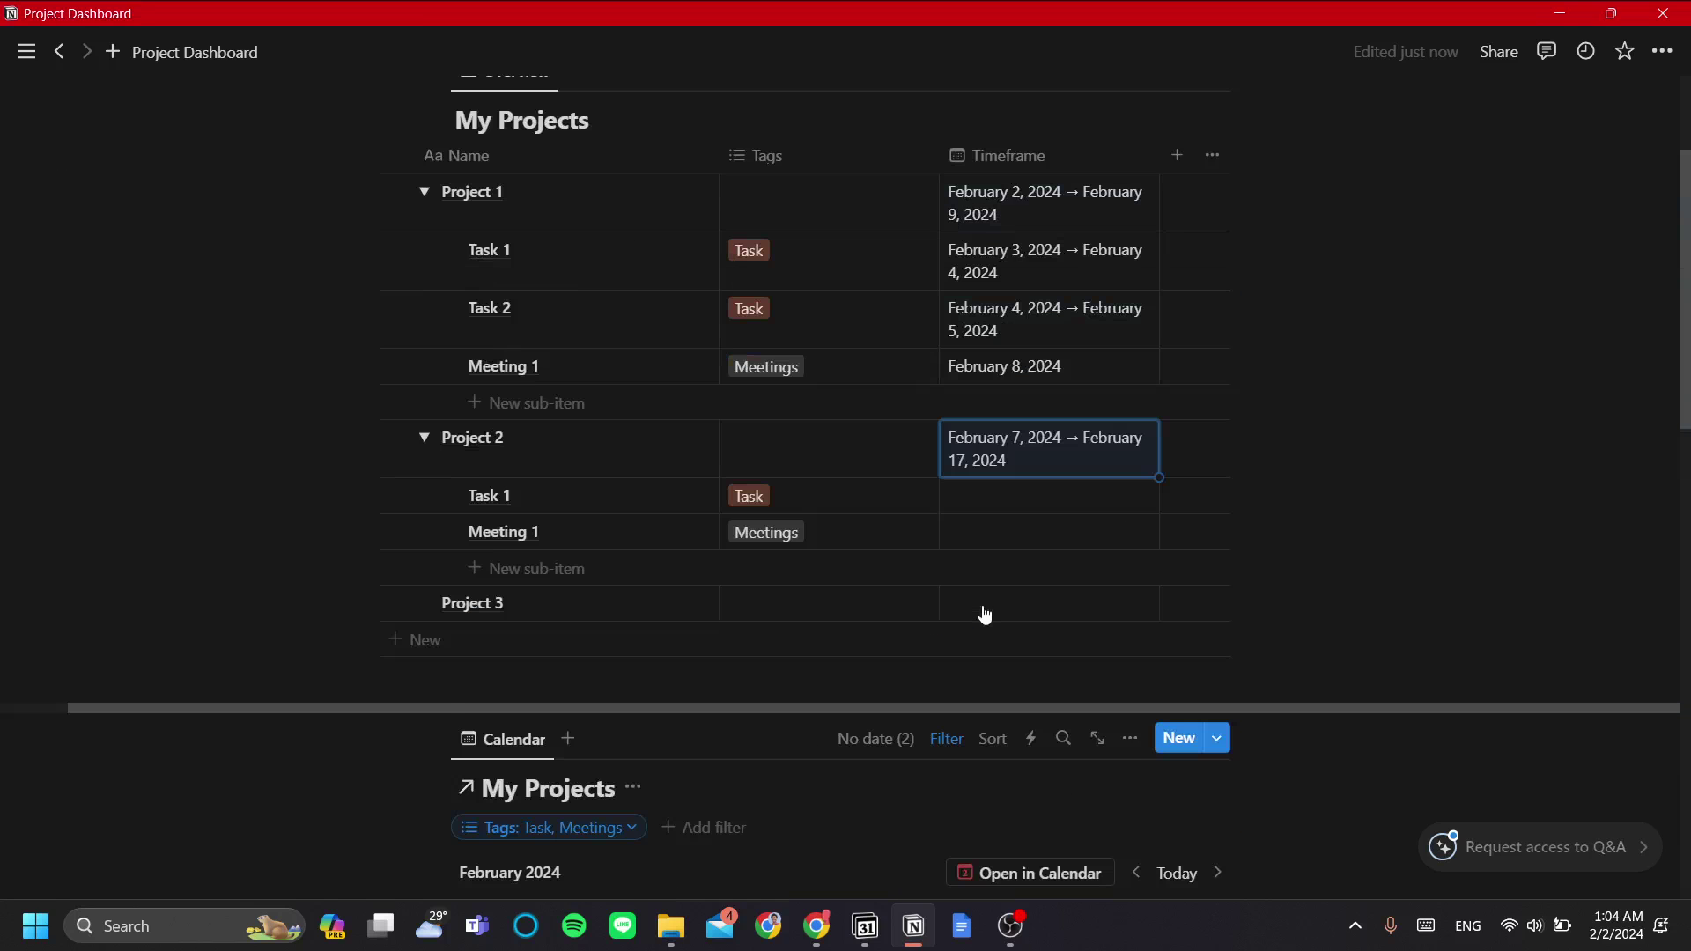
{"action": "left_click", "coordinate": [1302, 547]}
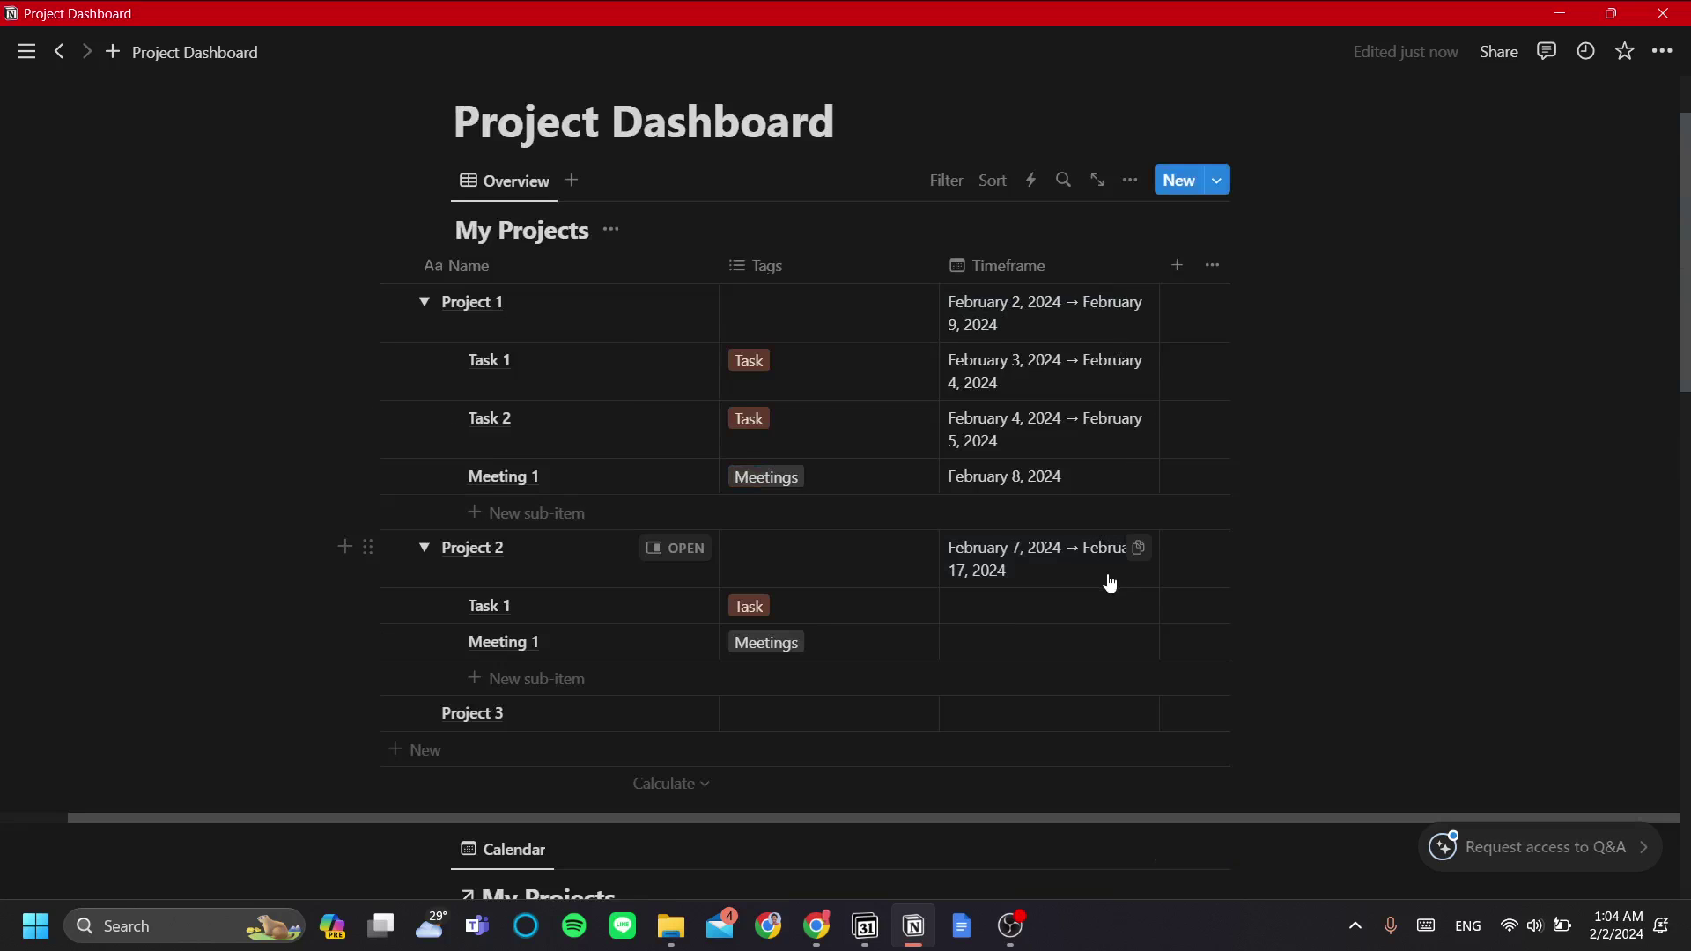
{"action": "scroll", "coordinate": [1019, 608], "scroll_direction": "down", "scroll_amount": 15}
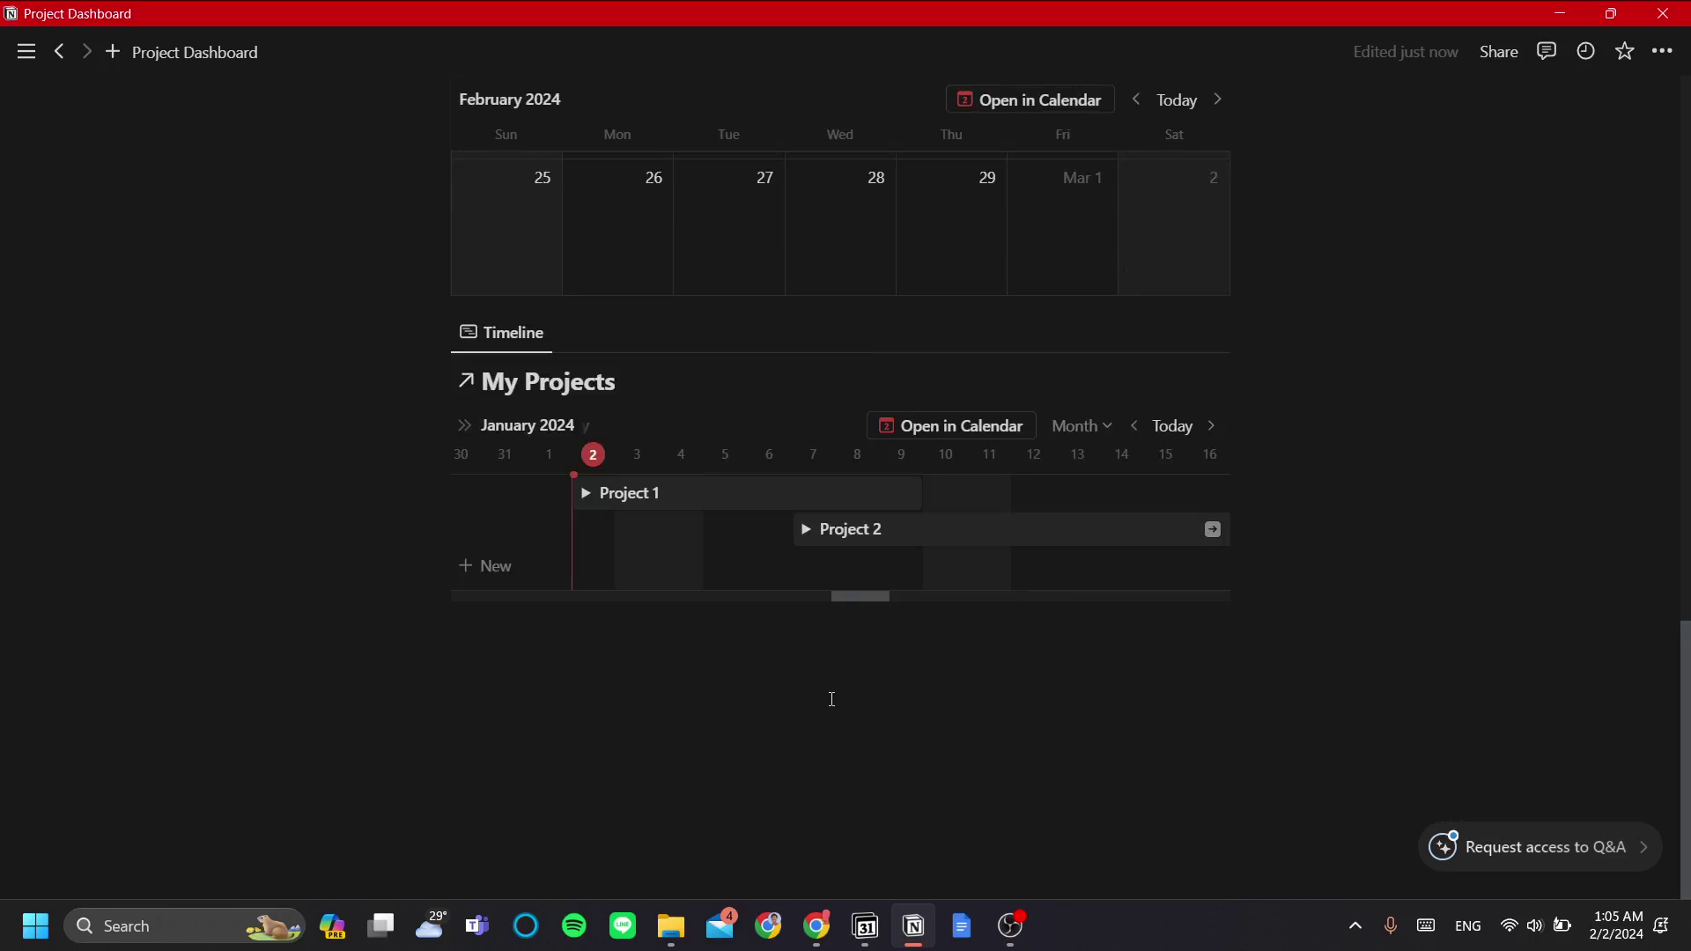
{"action": "scroll", "coordinate": [832, 698], "scroll_direction": "up", "scroll_amount": 15}
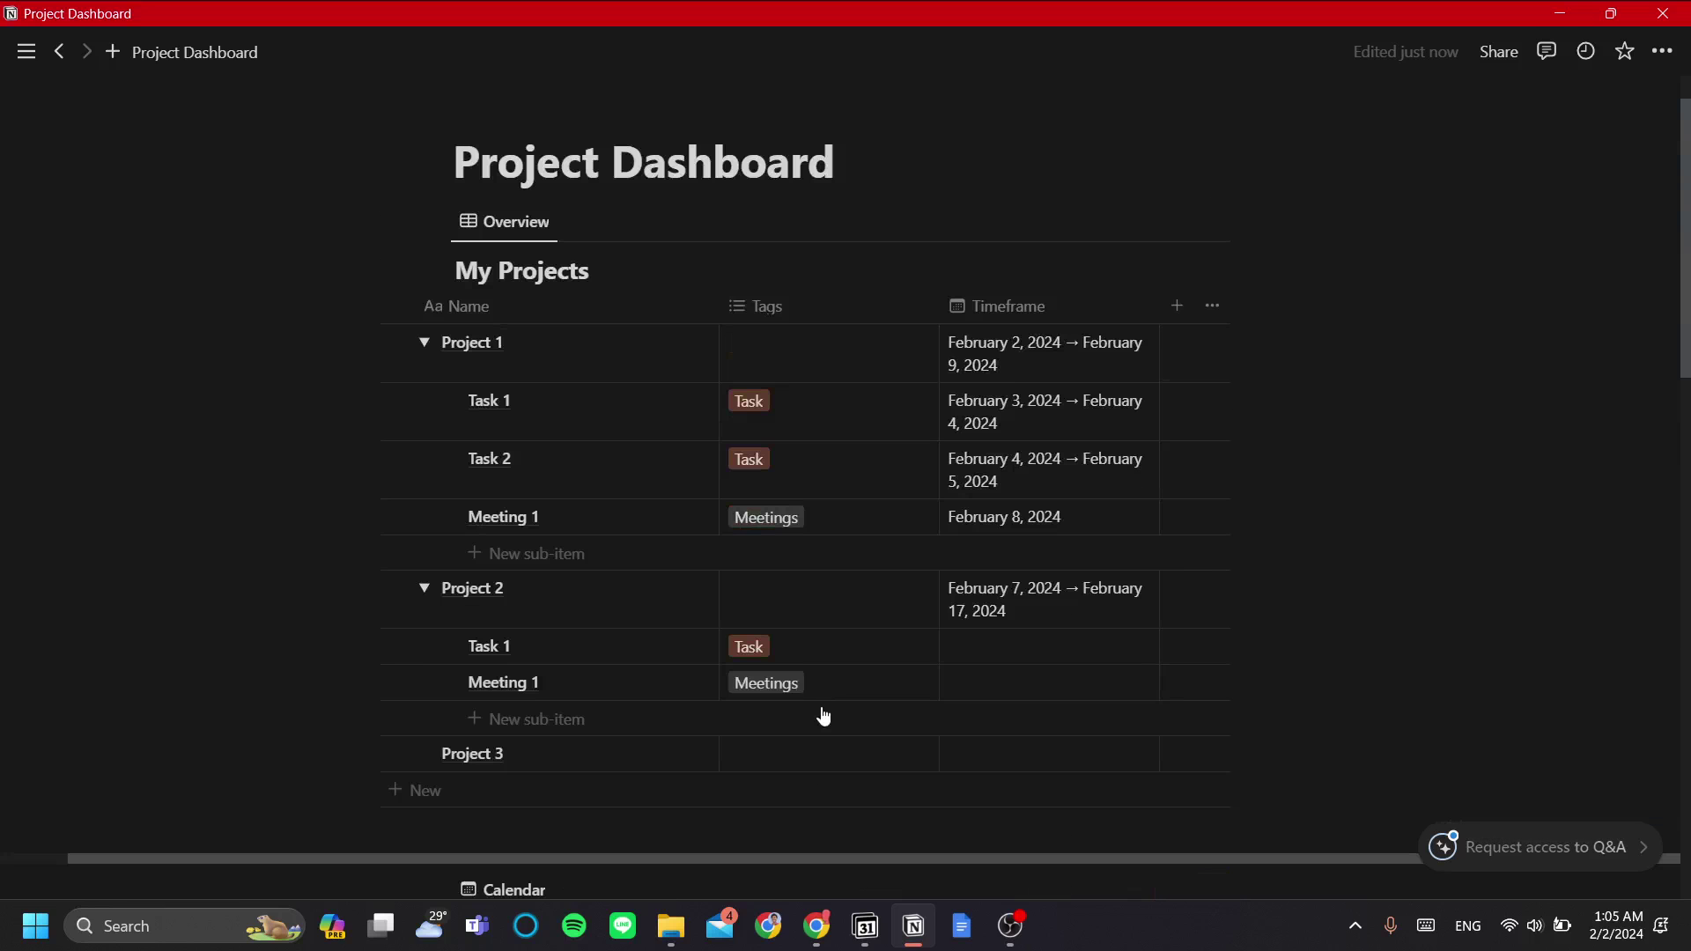